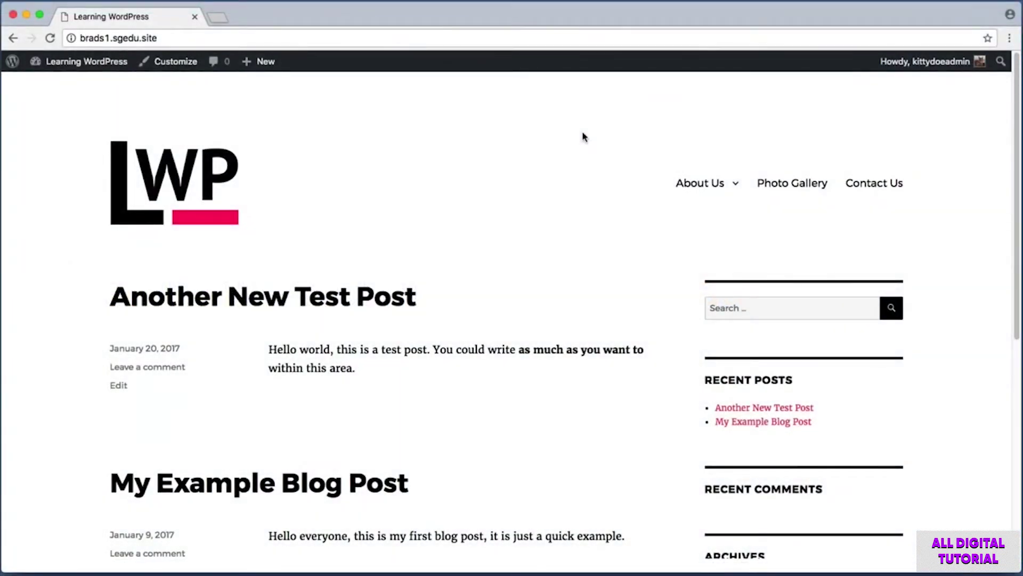
{"action": "key", "text": "super+shift+4"}
{"action": "left_click_drag", "start_coordinate": [645, 152], "coordinate": [933, 216]}
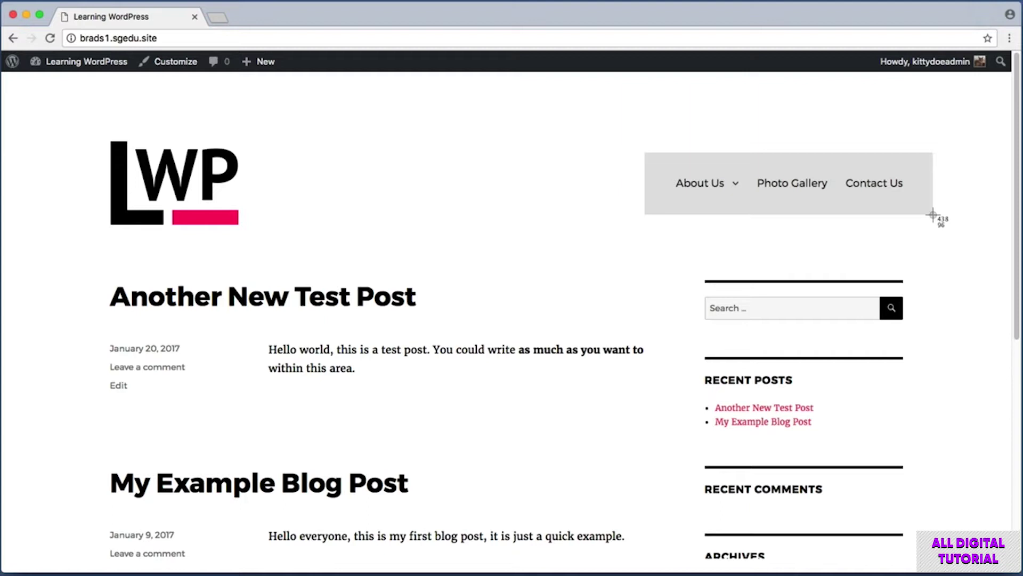
{"action": "left_click_drag", "start_coordinate": [933, 215], "coordinate": [932, 214]}
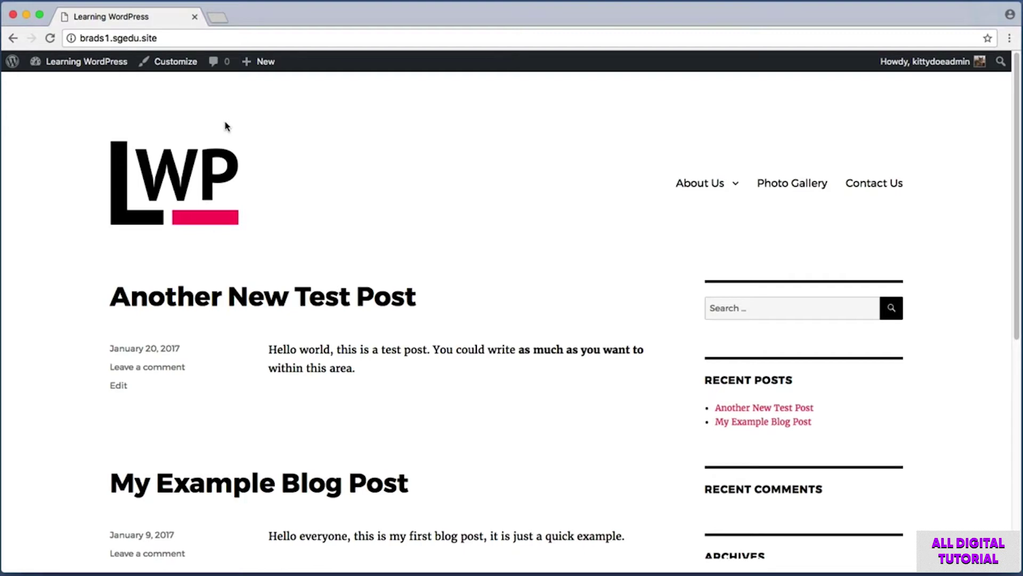
Step: Go to the Learning WordPress site's admin dashboard and start a new blog post
{"action": "key", "text": "super+shift+4"}
{"action": "left_click_drag", "start_coordinate": [33, 77], "coordinate": [122, 52]}
{"action": "left_click", "coordinate": [105, 63]}
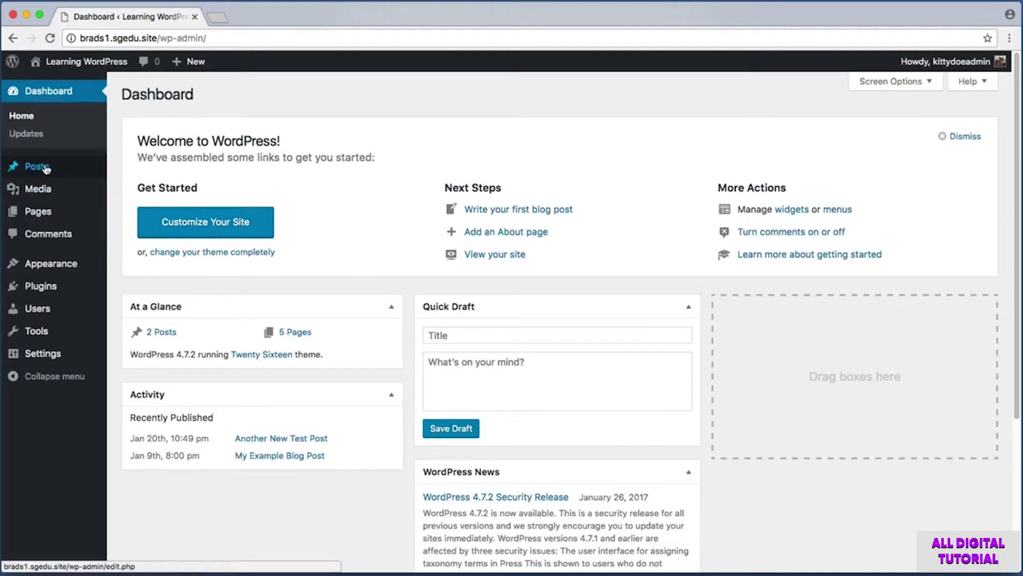
{"action": "mouse_move", "coordinate": [52, 169]}
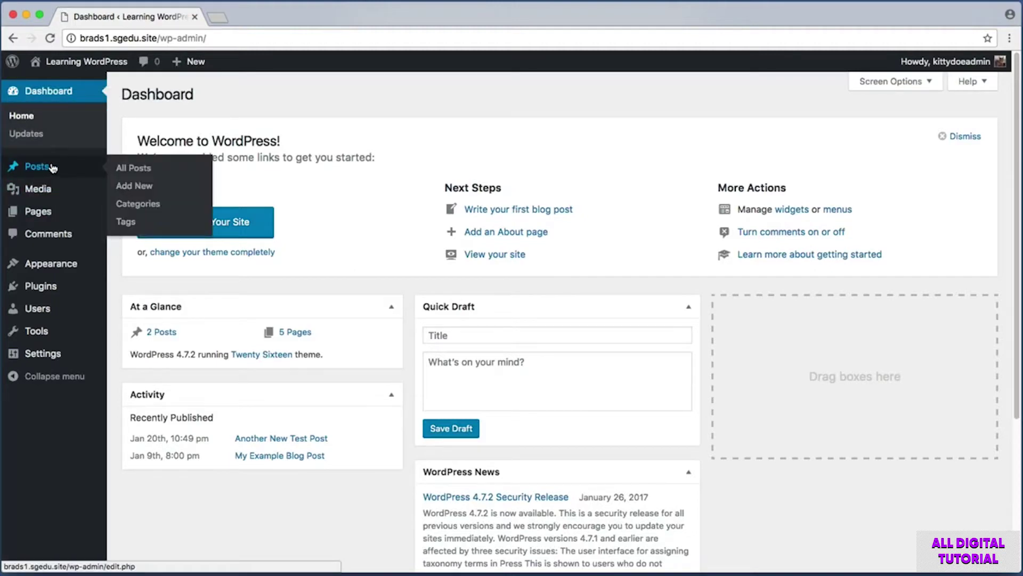
{"action": "left_click", "coordinate": [150, 193]}
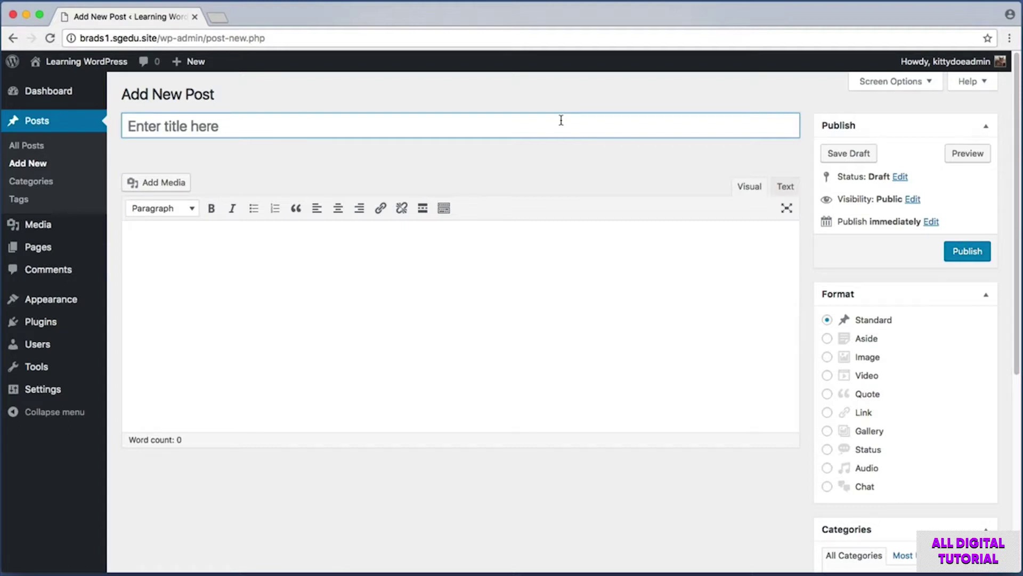
Step: Title the post "Trip to the West Coast" and paste the copied lorem ipsum paragraph as its body
{"action": "type", "text": "Trip "}
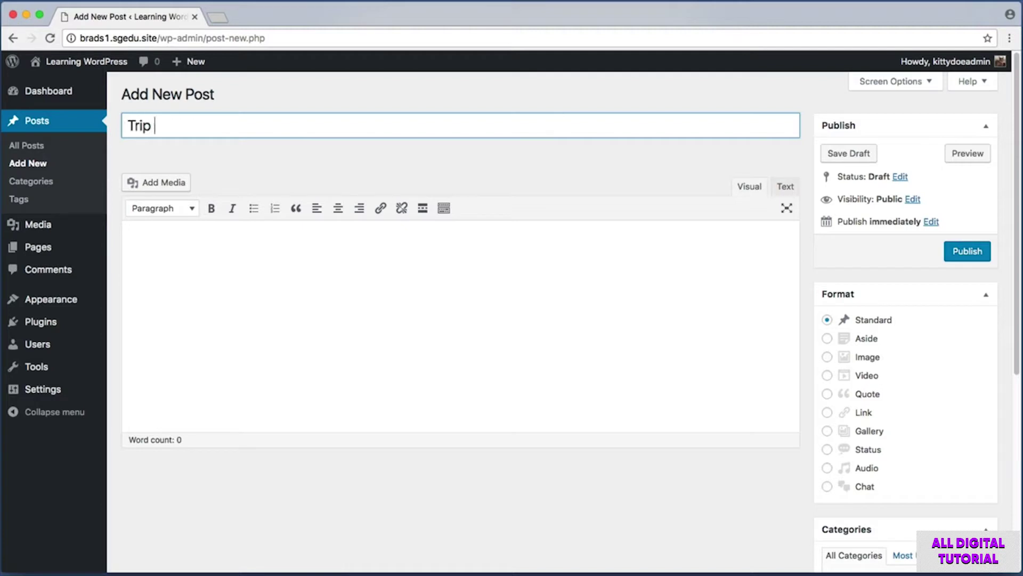
{"action": "type", "text": "to the West Coast"}
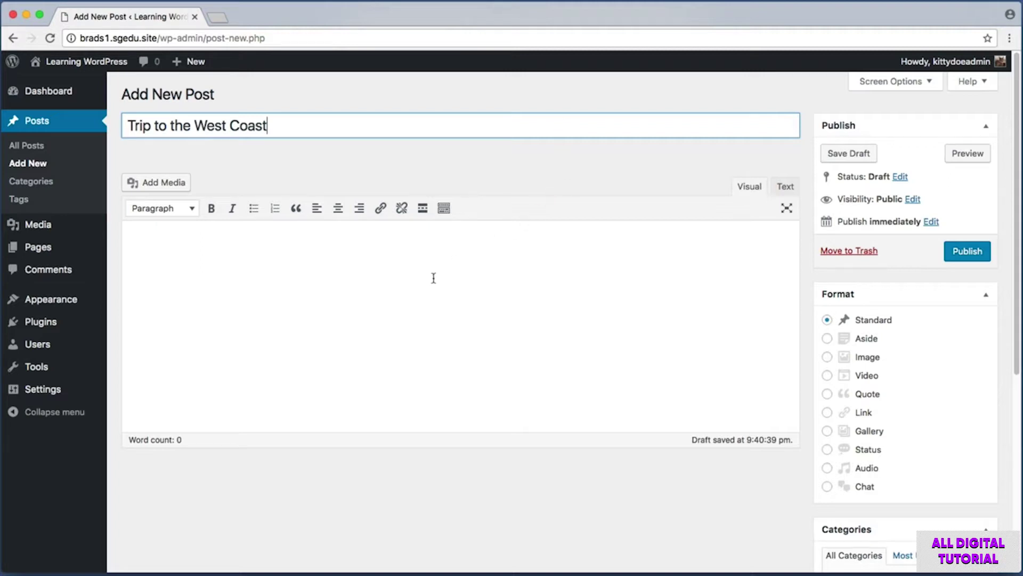
{"action": "left_click", "coordinate": [214, 249]}
{"action": "right_click", "coordinate": [181, 243]}
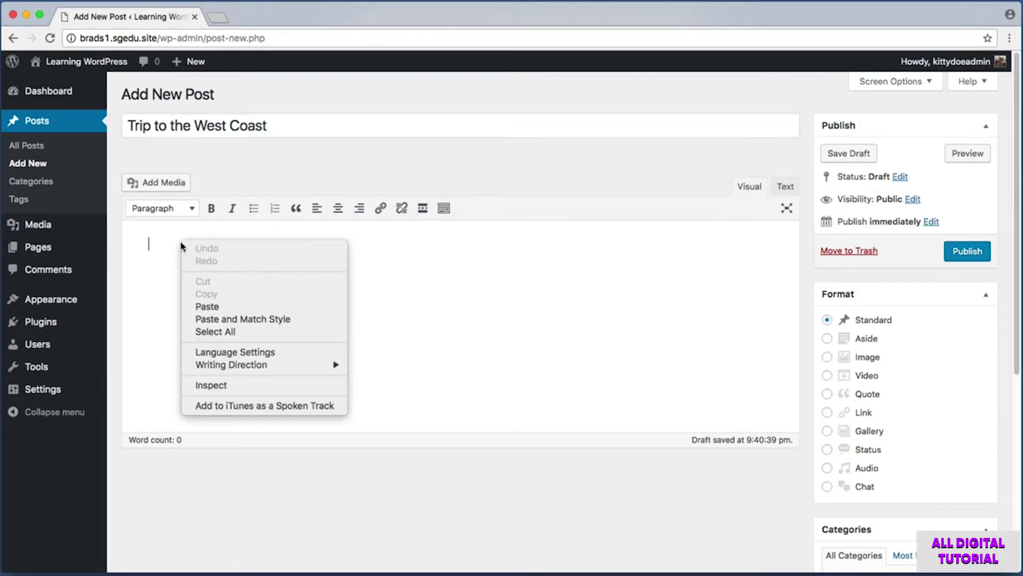
{"action": "left_click", "coordinate": [210, 303]}
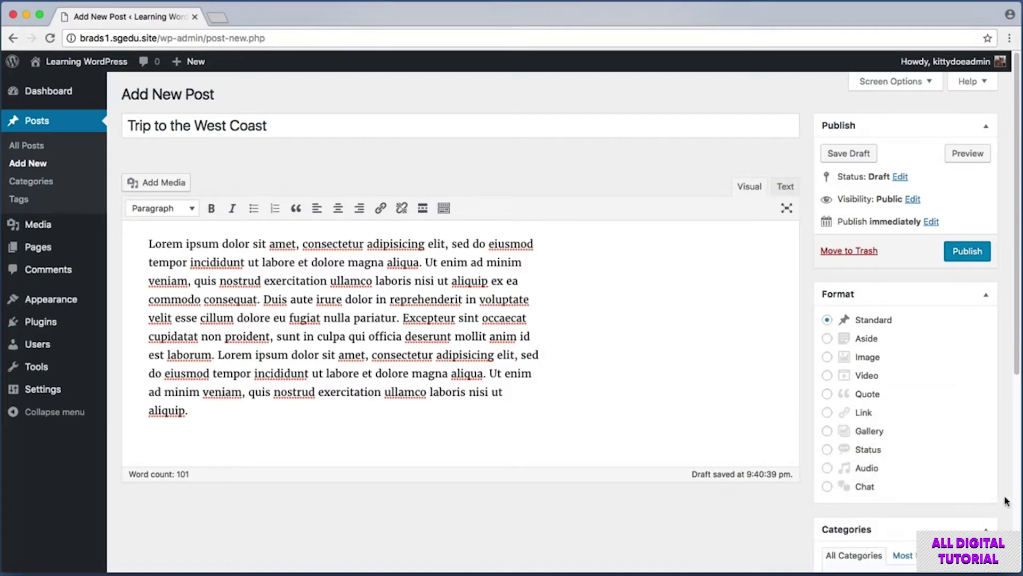
Step: Create a new category named "Travel" and assign the West Coast post to it
{"action": "scroll", "coordinate": [1004, 498], "scroll_direction": "down", "scroll_amount": 5}
{"action": "key", "text": "super+shift+4"}
{"action": "left_click_drag", "start_coordinate": [789, 375], "coordinate": [1005, 502]}
{"action": "left_click_drag", "start_coordinate": [825, 437], "coordinate": [925, 461]}
{"action": "left_click_drag", "start_coordinate": [808, 463], "coordinate": [919, 486]}
{"action": "left_click", "coordinate": [870, 478]}
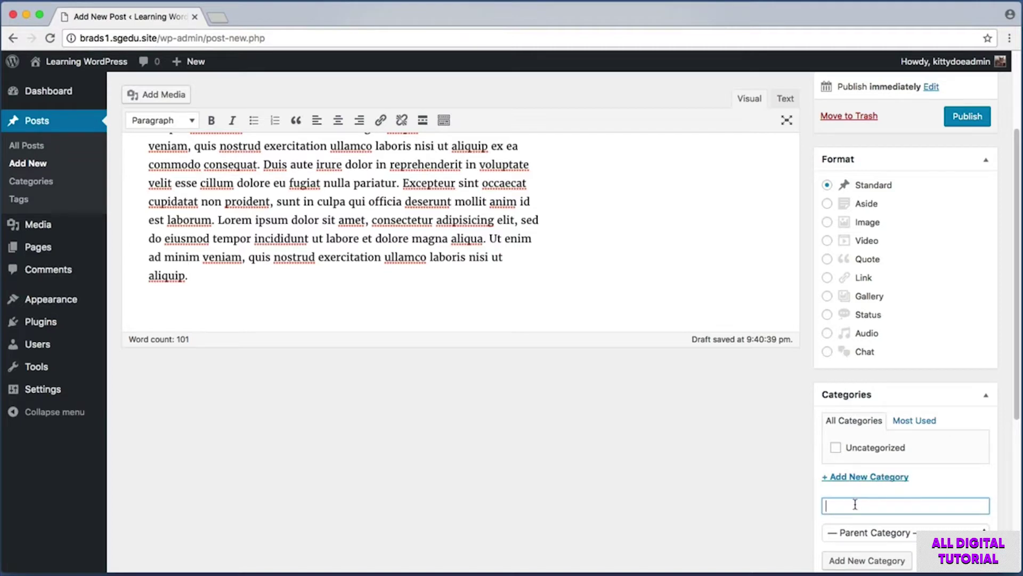
{"action": "type", "text": "Travel"}
{"action": "scroll", "coordinate": [748, 477], "scroll_direction": "down", "scroll_amount": 1}
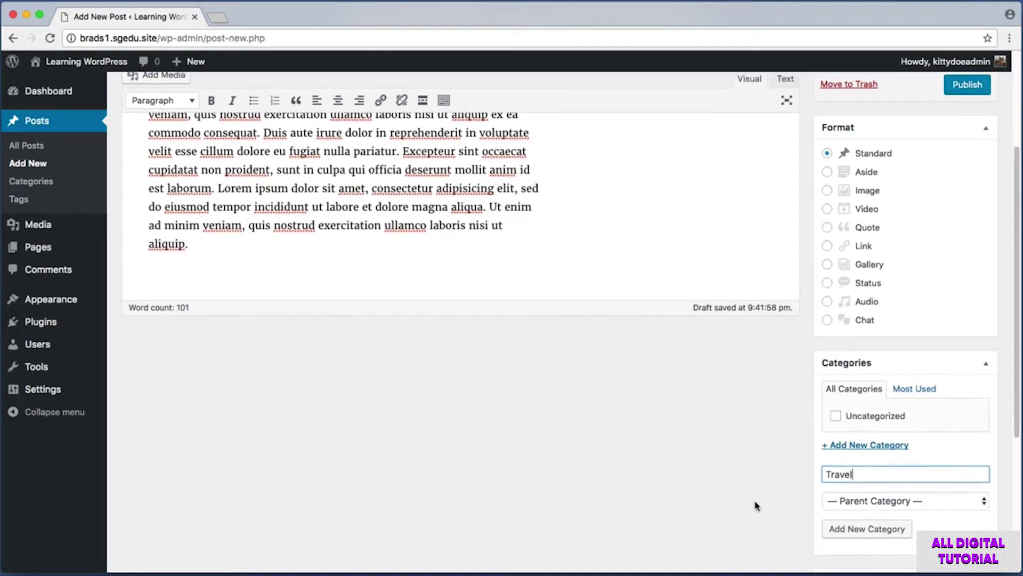
{"action": "left_click_drag", "start_coordinate": [821, 517], "coordinate": [917, 539]}
{"action": "left_click", "coordinate": [887, 530]}
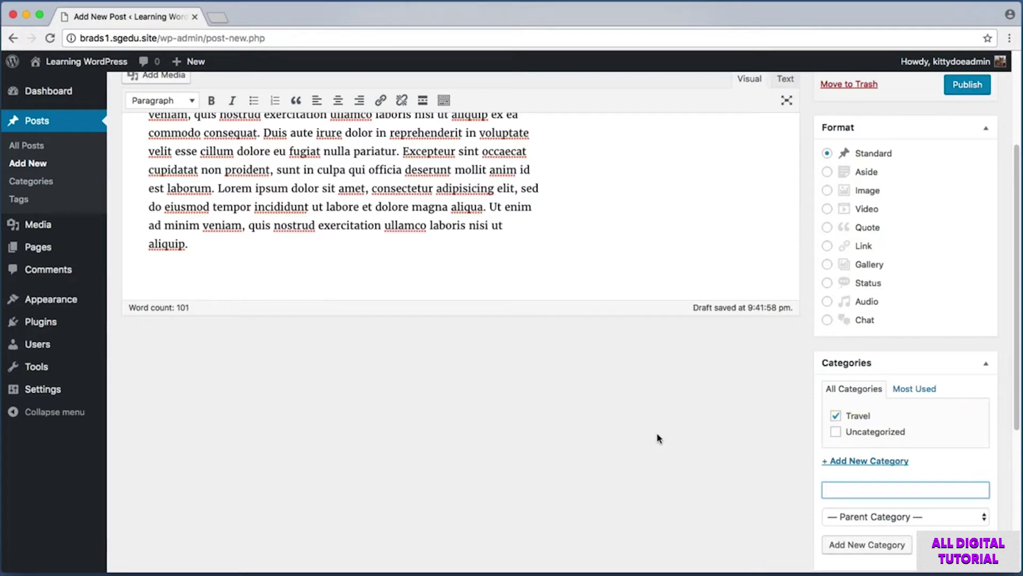
{"action": "key", "text": "super+shift+4"}
{"action": "left_click_drag", "start_coordinate": [821, 401], "coordinate": [904, 433]}
{"action": "left_click", "coordinate": [835, 416]}
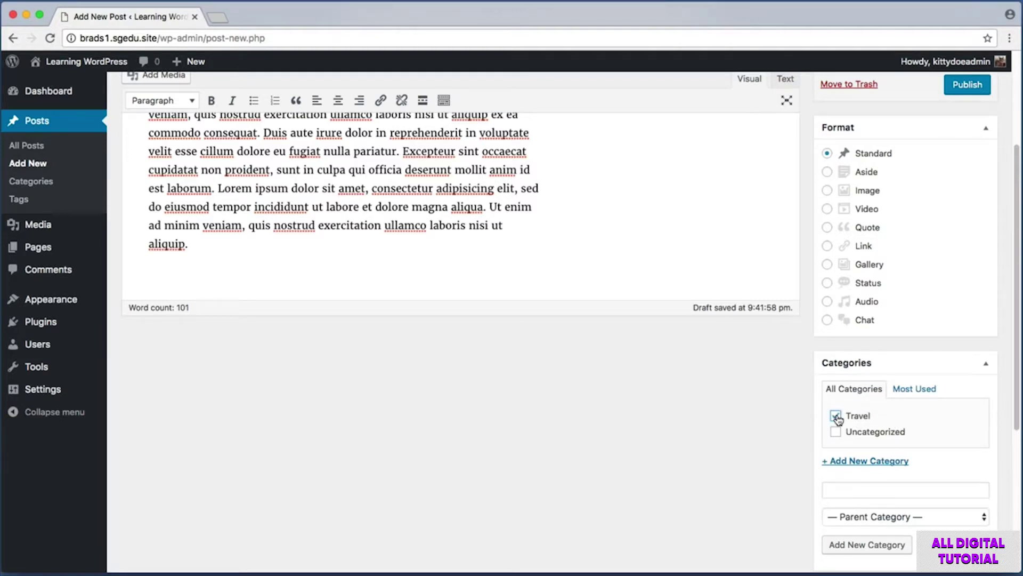
{"action": "scroll", "coordinate": [776, 424], "scroll_direction": "up", "scroll_amount": 5}
{"action": "key", "text": "super+shift+4"}
{"action": "left_click_drag", "start_coordinate": [117, 109], "coordinate": [291, 140]}
{"action": "scroll", "coordinate": [815, 406], "scroll_direction": "down", "scroll_amount": 2}
{"action": "key", "text": "super+shift+4"}
{"action": "left_click_drag", "start_coordinate": [814, 456], "coordinate": [898, 477]}
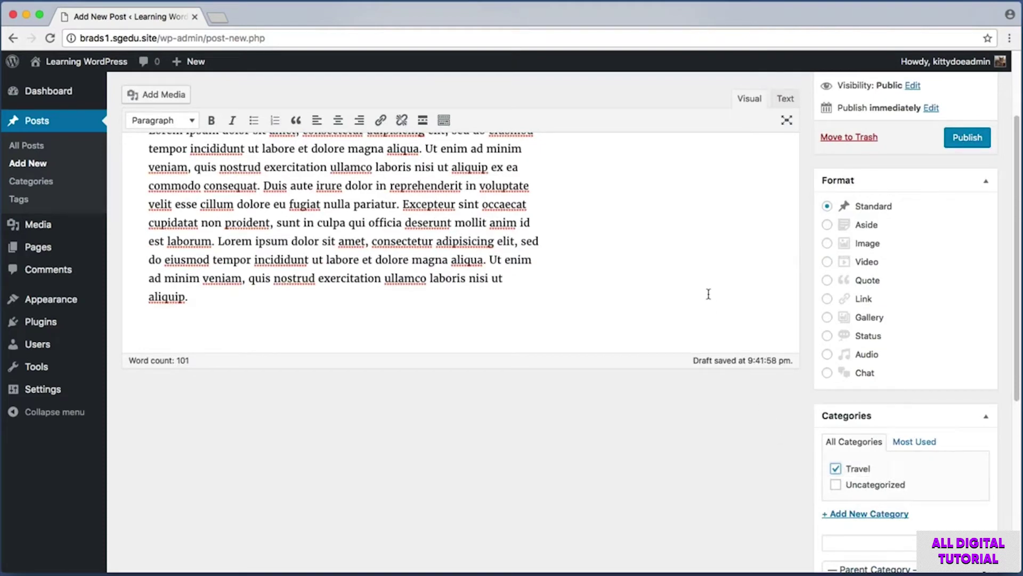
Step: Publish the "Trip to the West Coast" post
{"action": "key", "text": "super+shift+4"}
{"action": "left_click_drag", "start_coordinate": [934, 123], "coordinate": [1002, 162]}
{"action": "left_click", "coordinate": [974, 138]}
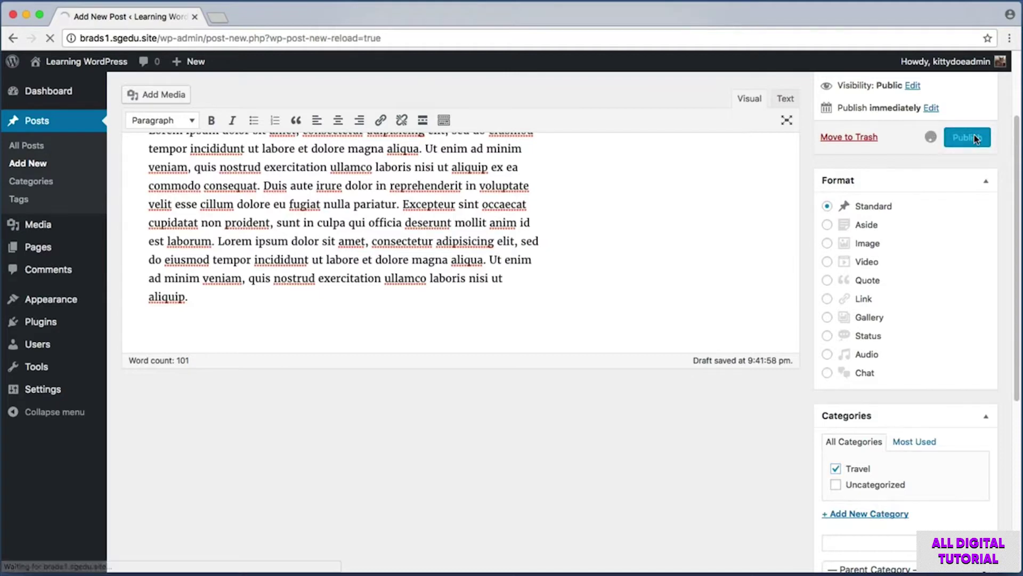
{"action": "key", "text": "super+shift+4"}
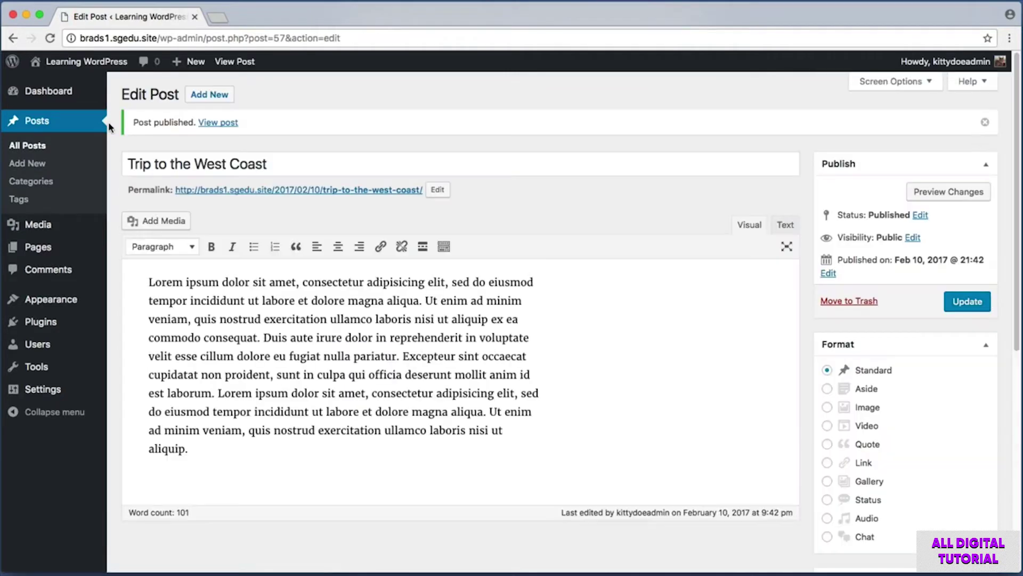
{"action": "left_click_drag", "start_coordinate": [114, 103], "coordinate": [332, 147]}
Step: Start another post titled "Trip to the East Coast" and paste the copied lorem ipsum paragraph as its body
{"action": "key", "text": "super+shift+4"}
{"action": "left_click_drag", "start_coordinate": [182, 84], "coordinate": [242, 109]}
{"action": "key", "text": "Escape"}
{"action": "key", "text": "super+shift+4"}
{"action": "left_click_drag", "start_coordinate": [1, 156], "coordinate": [59, 170]}
{"action": "left_click", "coordinate": [17, 165]}
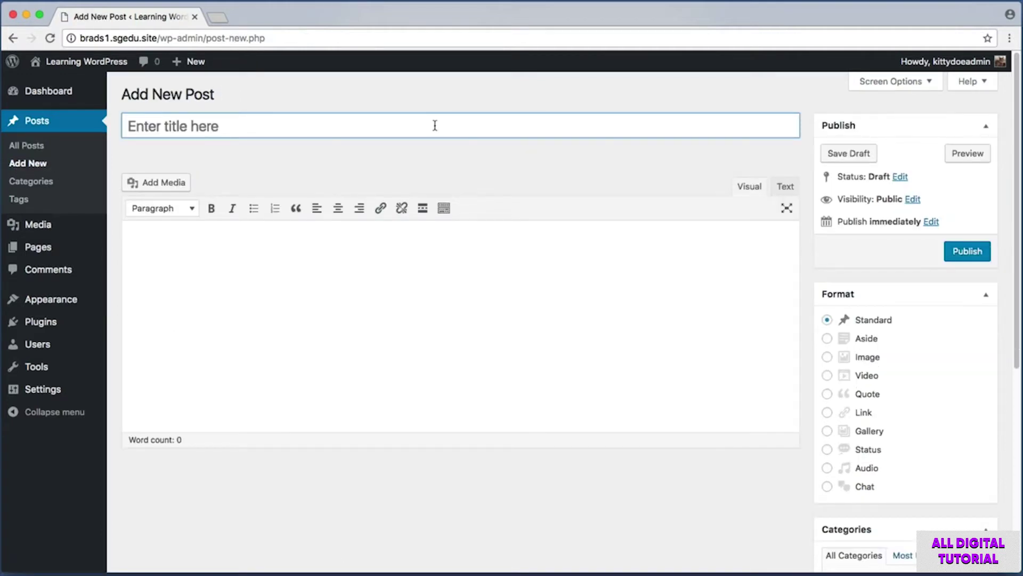
{"action": "left_click", "coordinate": [435, 125]}
{"action": "type", "text": "Trip to the East Coast"}
{"action": "left_click", "coordinate": [203, 249]}
{"action": "right_click", "coordinate": [202, 246]}
{"action": "left_click", "coordinate": [247, 310]}
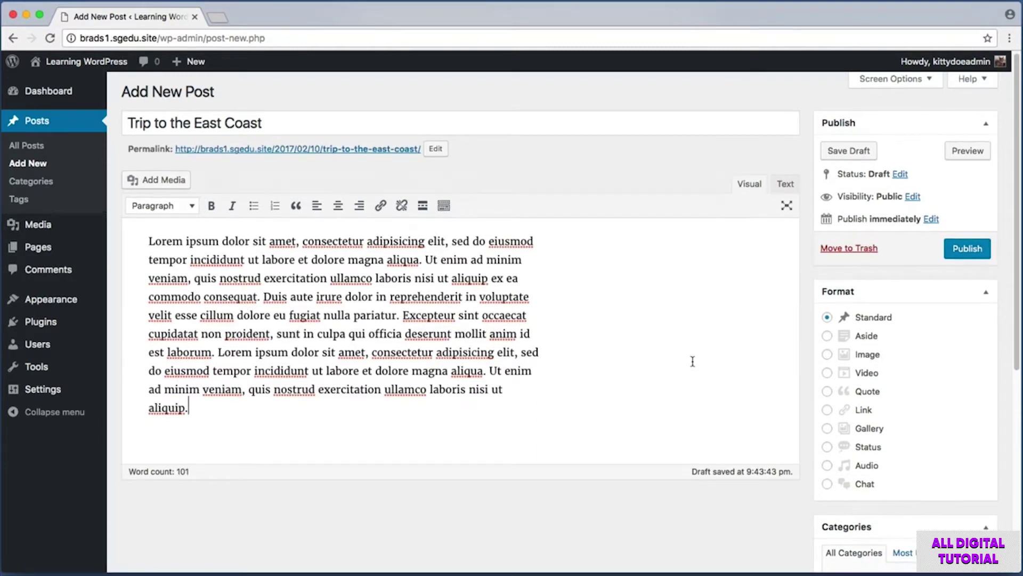
Step: Assign the East Coast post to the existing Travel category
{"action": "scroll", "coordinate": [691, 359], "scroll_direction": "down", "scroll_amount": 5}
{"action": "key", "text": "super+shift+4"}
{"action": "left_click_drag", "start_coordinate": [787, 323], "coordinate": [1002, 475]}
{"action": "key", "text": "Escape"}
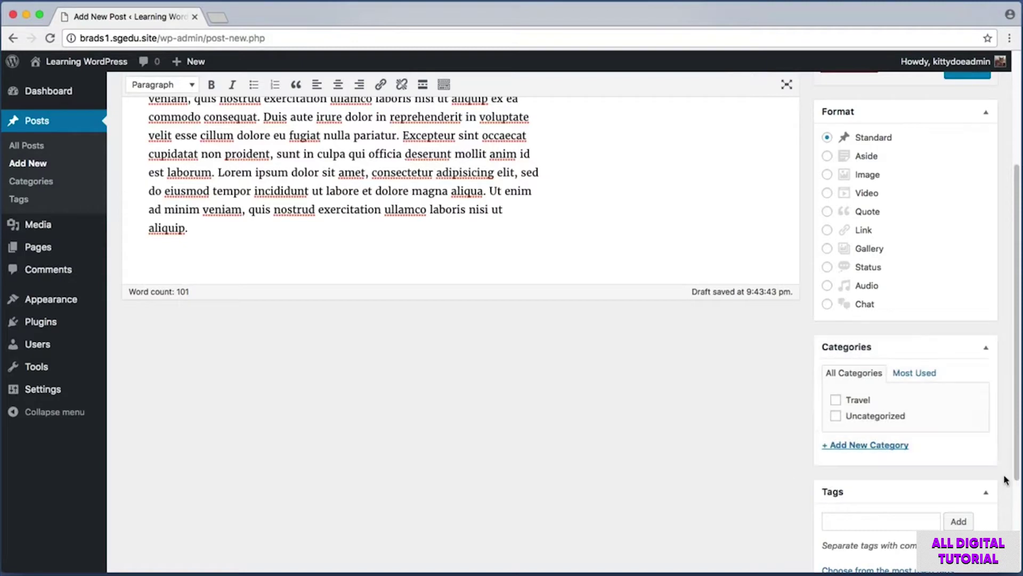
{"action": "key", "text": "super+shift+4"}
{"action": "left_click_drag", "start_coordinate": [827, 386], "coordinate": [879, 408]}
{"action": "left_click", "coordinate": [835, 400]}
Step: Publish the "Trip to the East Coast" post
{"action": "scroll", "coordinate": [768, 397], "scroll_direction": "up", "scroll_amount": 5}
{"action": "key", "text": "super+shift+4"}
{"action": "left_click_drag", "start_coordinate": [934, 233], "coordinate": [996, 270]}
{"action": "left_click", "coordinate": [971, 255]}
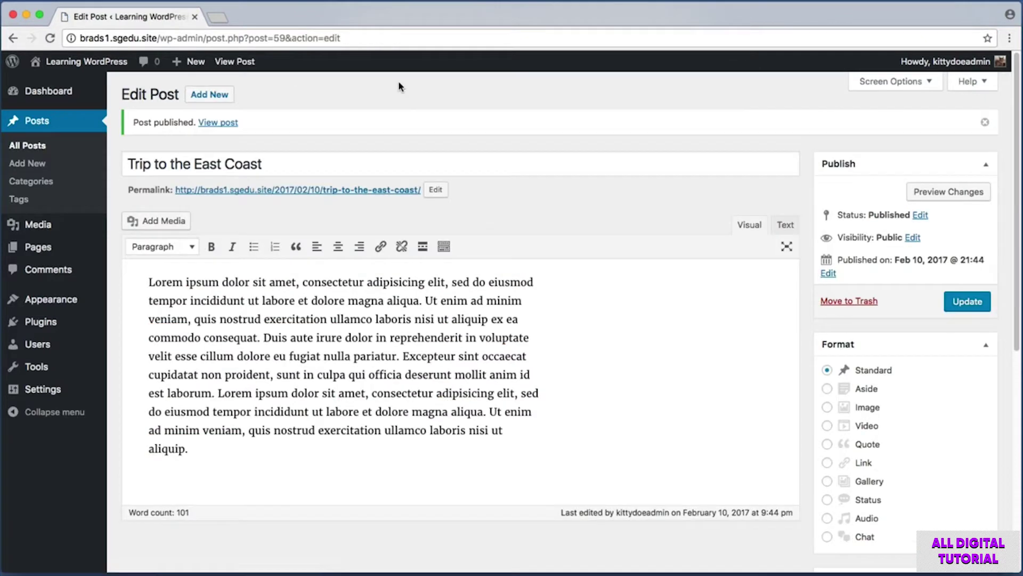
Step: Start a new post titled "Trip to the Midwest" and paste the copied lorem ipsum paragraph as its body
{"action": "left_click", "coordinate": [222, 98]}
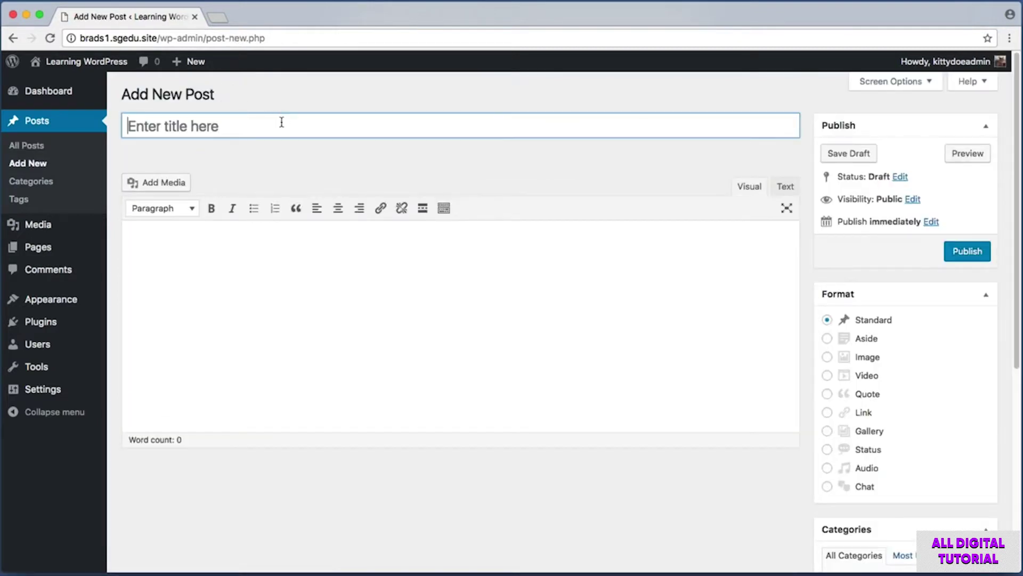
{"action": "type", "text": "Trip t"}
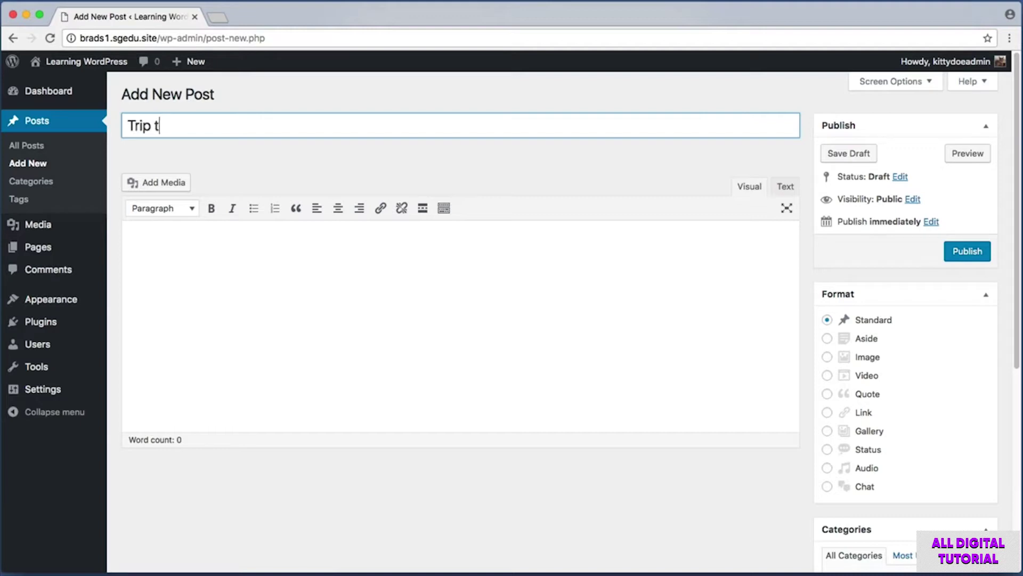
{"action": "type", "text": "o the Midwest"}
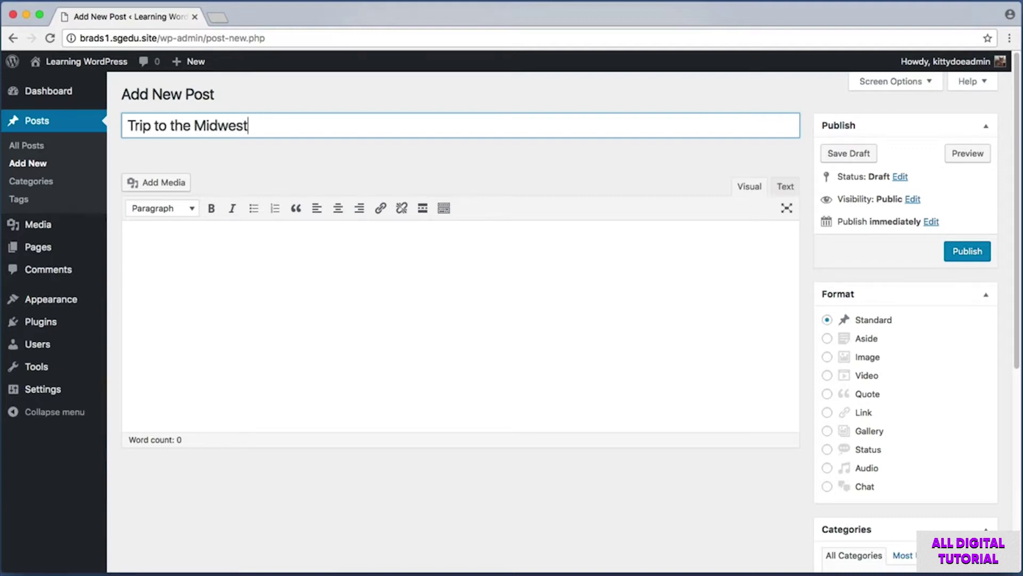
{"action": "left_click", "coordinate": [190, 233]}
{"action": "right_click", "coordinate": [173, 236]}
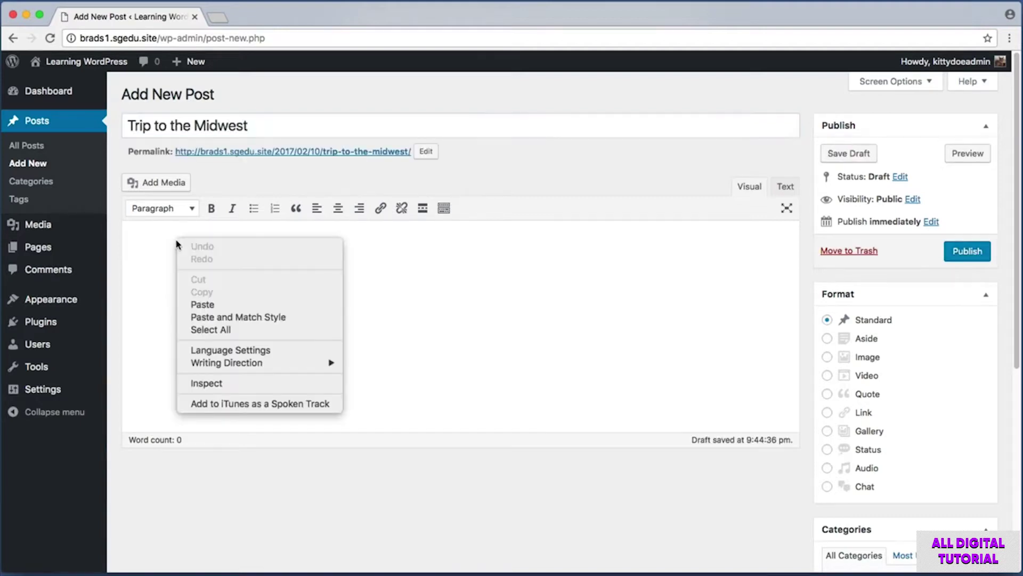
{"action": "left_click", "coordinate": [218, 307]}
Step: Assign the Midwest post to the Travel category and publish it
{"action": "scroll", "coordinate": [741, 436], "scroll_direction": "down", "scroll_amount": 3}
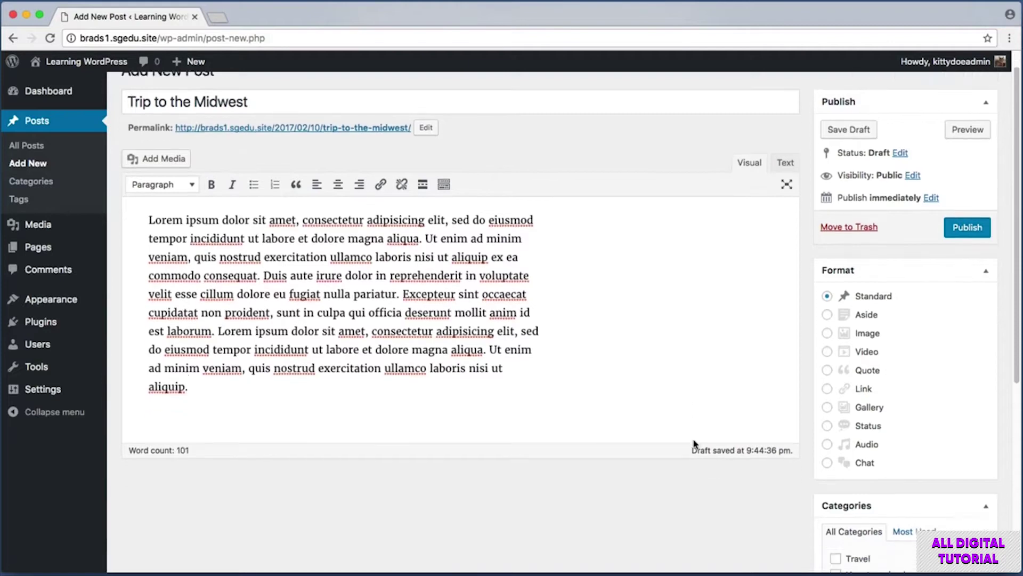
{"action": "left_click", "coordinate": [836, 470]}
{"action": "key", "text": "super+shift+4"}
{"action": "left_click_drag", "start_coordinate": [936, 118], "coordinate": [998, 159]}
{"action": "left_click", "coordinate": [968, 138]}
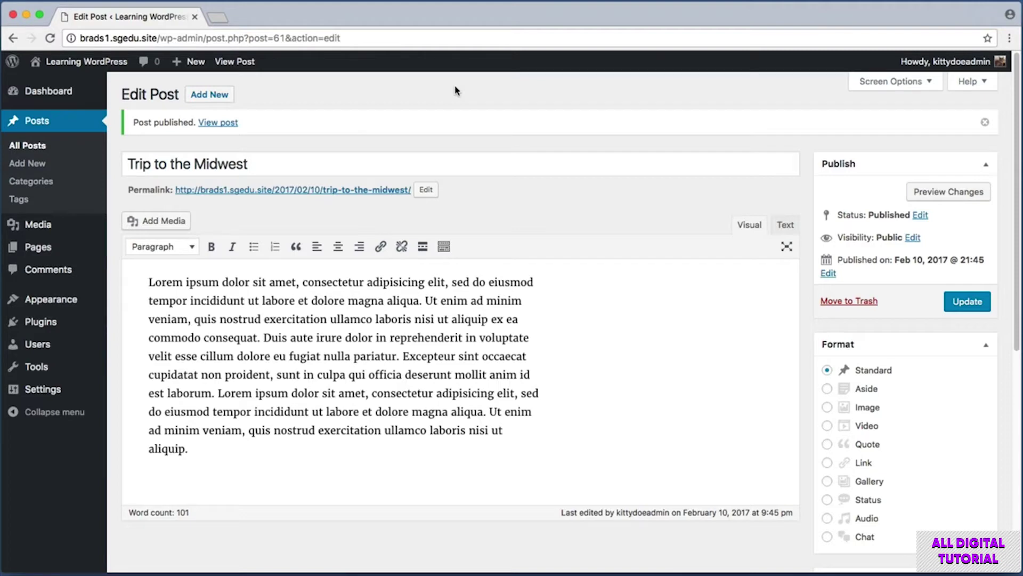
Step: Start a new post titled "Easy Spaghetti" and paste the copied lorem ipsum paragraph as its body
{"action": "key", "text": "super+shift+4"}
{"action": "left_click_drag", "start_coordinate": [180, 86], "coordinate": [231, 104]}
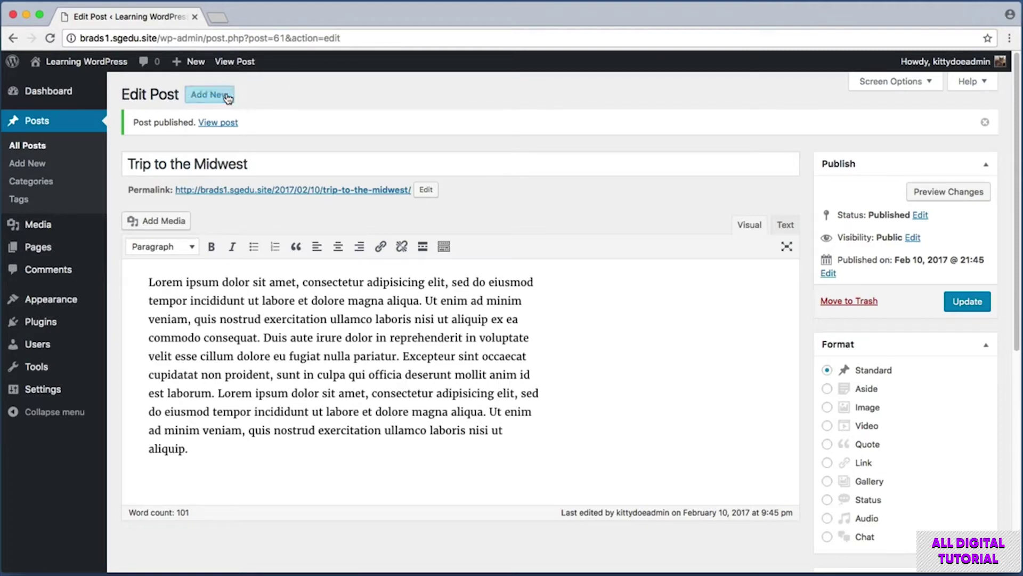
{"action": "left_click", "coordinate": [223, 96]}
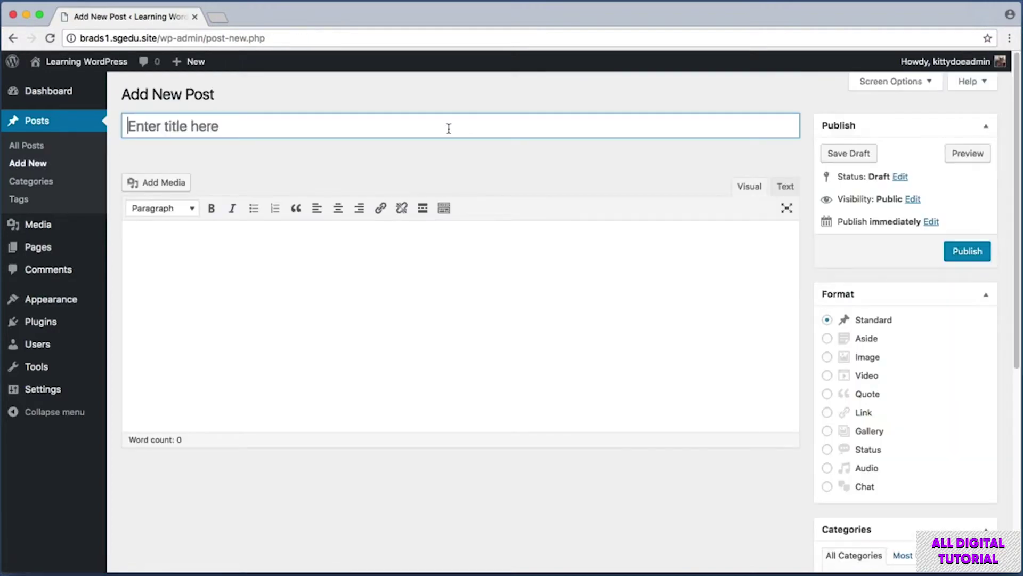
{"action": "type", "text": "Easy Spaghetti"}
{"action": "left_click", "coordinate": [224, 242]}
{"action": "right_click", "coordinate": [224, 242]}
{"action": "left_click", "coordinate": [258, 304]}
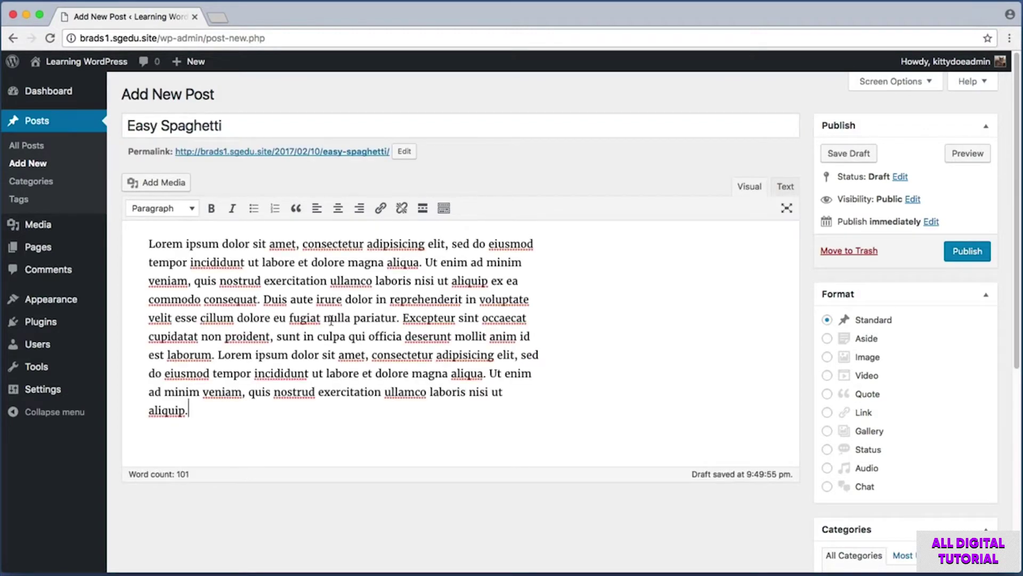
Step: Create a new category named "Recipes" and assign the Easy Spaghetti post to it
{"action": "scroll", "coordinate": [544, 354], "scroll_direction": "down", "scroll_amount": 5}
{"action": "key", "text": "super+shift+4"}
{"action": "left_click_drag", "start_coordinate": [796, 391], "coordinate": [1009, 537]}
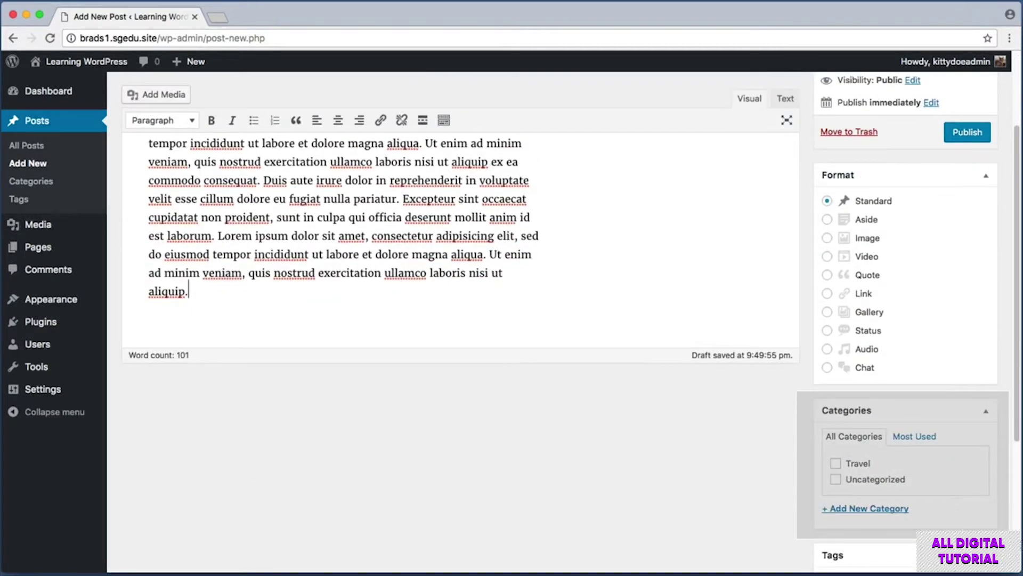
{"action": "left_click_drag", "start_coordinate": [1009, 539], "coordinate": [1009, 539]}
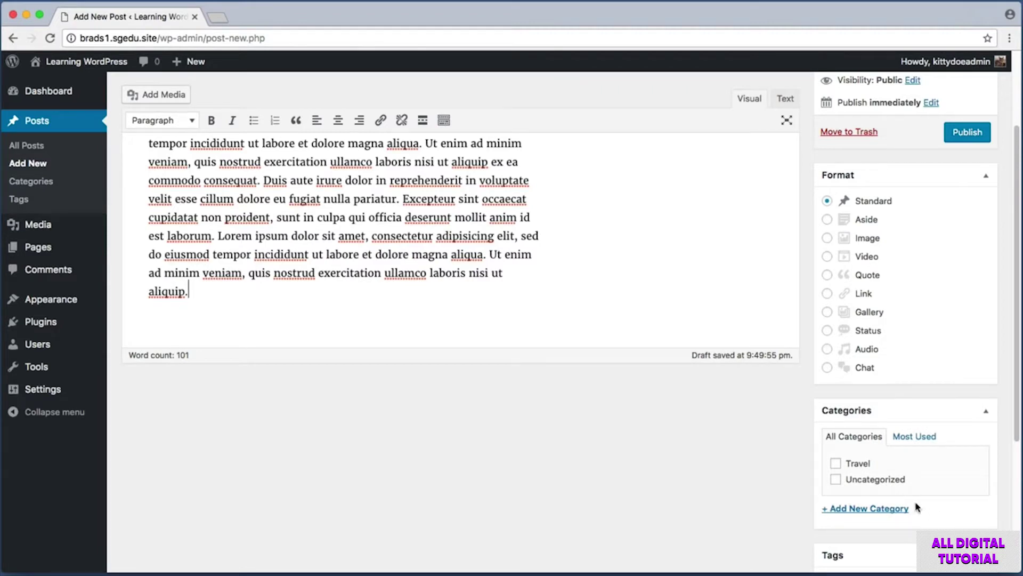
{"action": "key", "text": "super+shift+4"}
{"action": "left_click_drag", "start_coordinate": [804, 495], "coordinate": [948, 521]}
{"action": "left_click", "coordinate": [879, 509]}
{"action": "scroll", "coordinate": [780, 512], "scroll_direction": "down", "scroll_amount": 1}
{"action": "scroll", "coordinate": [780, 512], "scroll_direction": "down", "scroll_amount": 1}
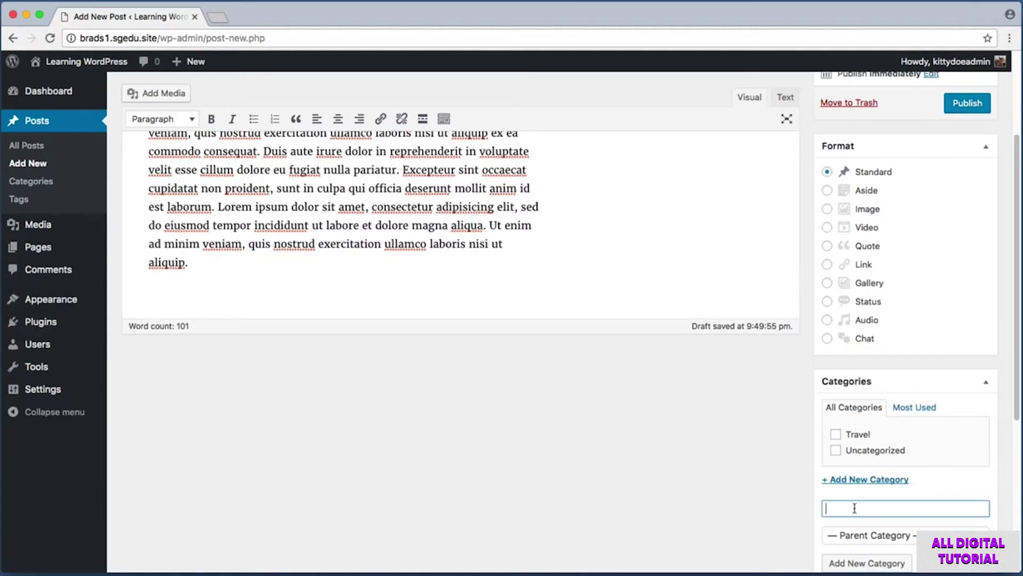
{"action": "type", "text": "Recipes"}
{"action": "scroll", "coordinate": [834, 503], "scroll_direction": "down", "scroll_amount": 1}
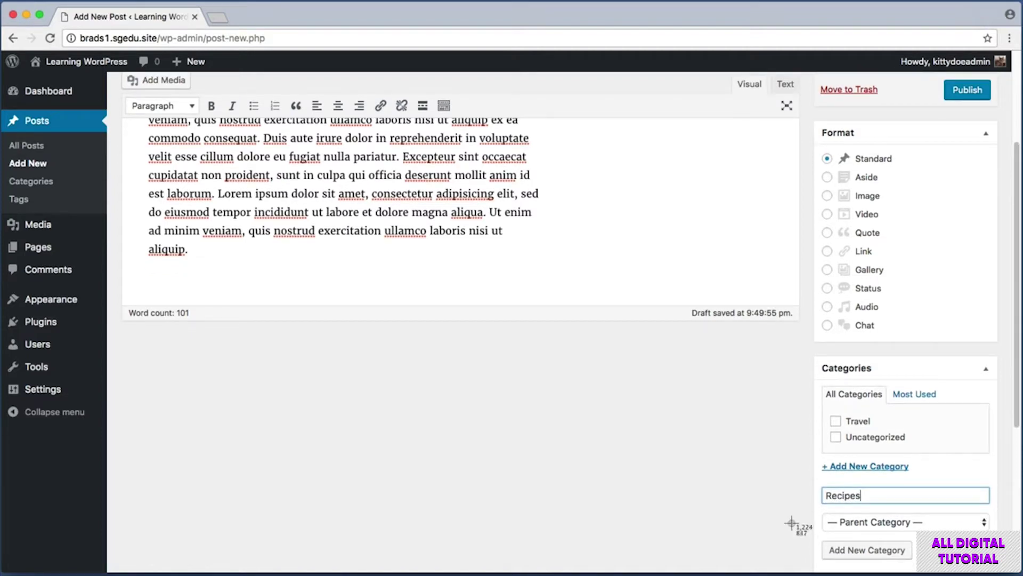
{"action": "left_click", "coordinate": [873, 550]}
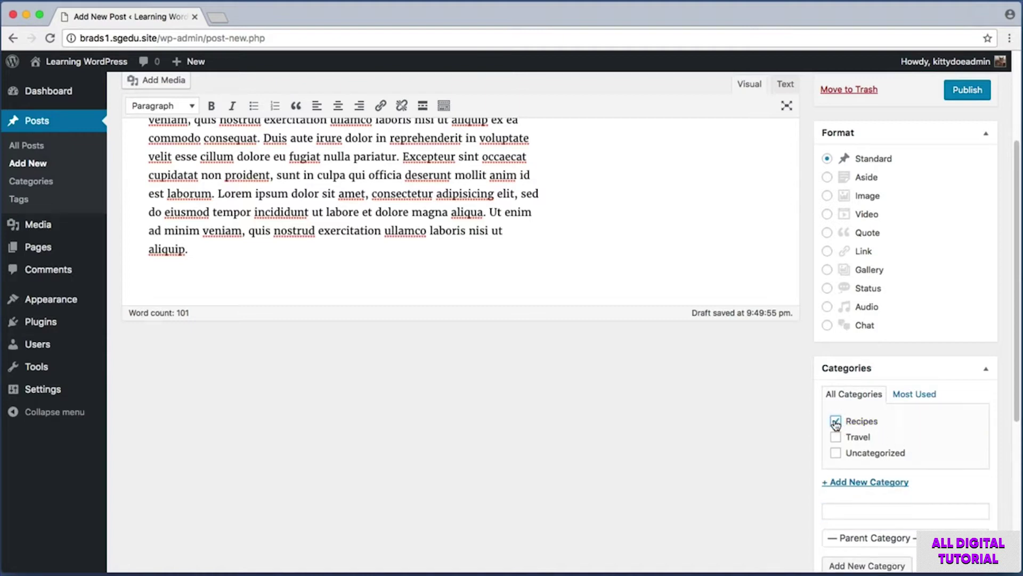
Step: Publish the "Easy Spaghetti" post
{"action": "scroll", "coordinate": [801, 424], "scroll_direction": "up", "scroll_amount": 3}
{"action": "key", "text": "shift+super+4"}
{"action": "left_click_drag", "start_coordinate": [947, 232], "coordinate": [998, 259]}
{"action": "left_click", "coordinate": [968, 251]}
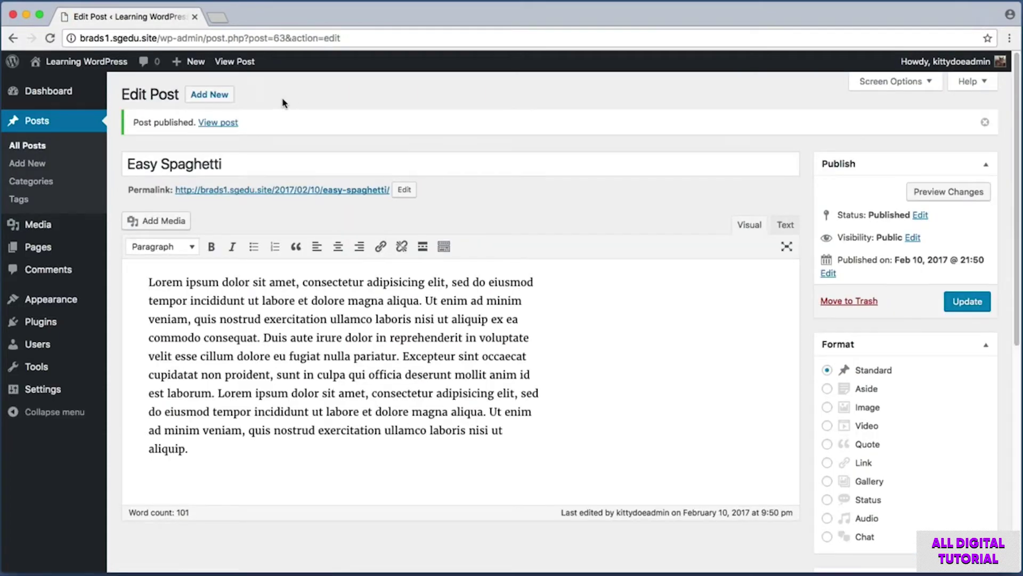
Step: Start a new post titled "Homemade French Bread" and paste the copied lorem ipsum paragraph as its body
{"action": "left_click", "coordinate": [220, 97]}
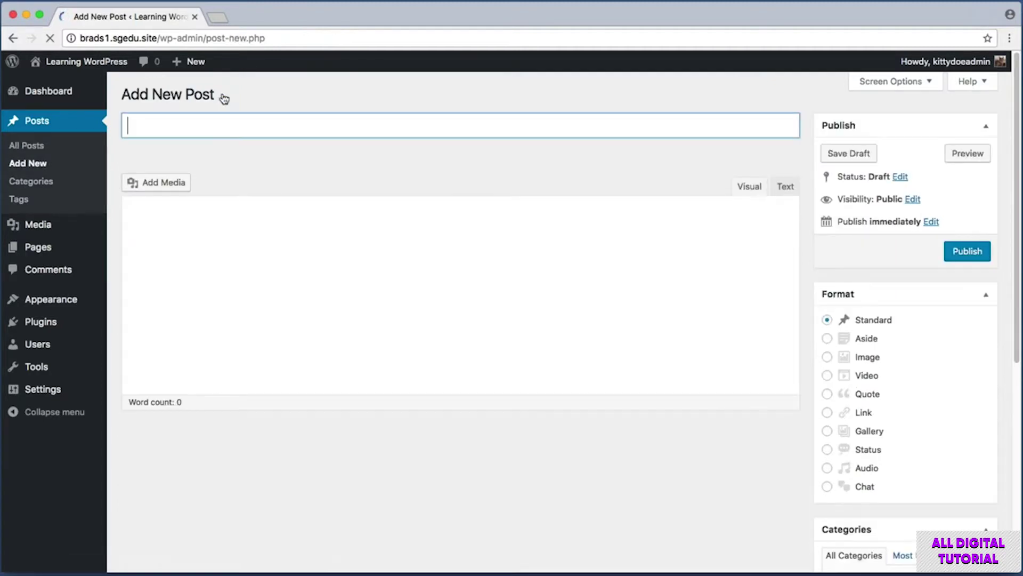
{"action": "type", "text": "H"}
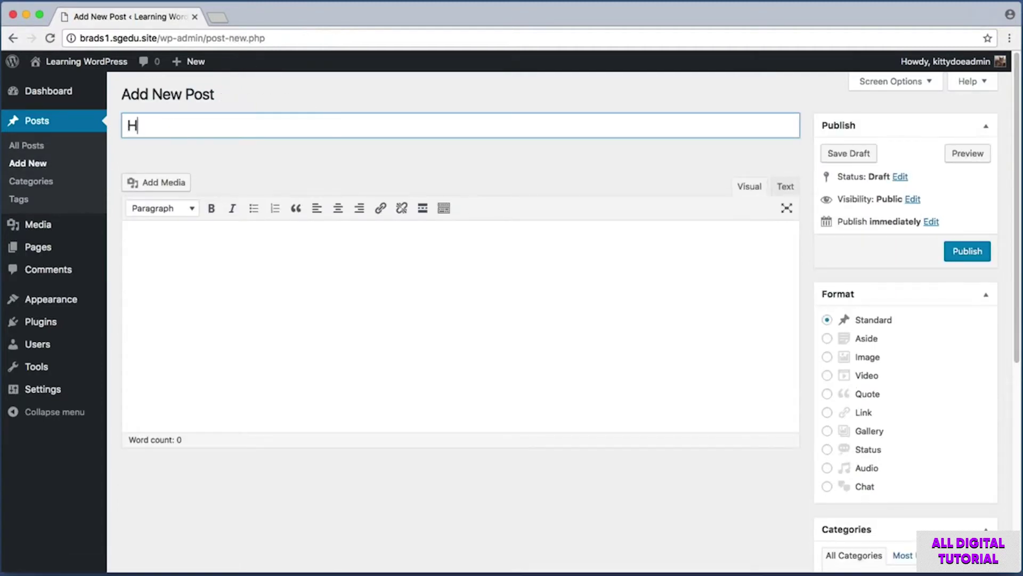
{"action": "type", "text": "omemade Fren"}
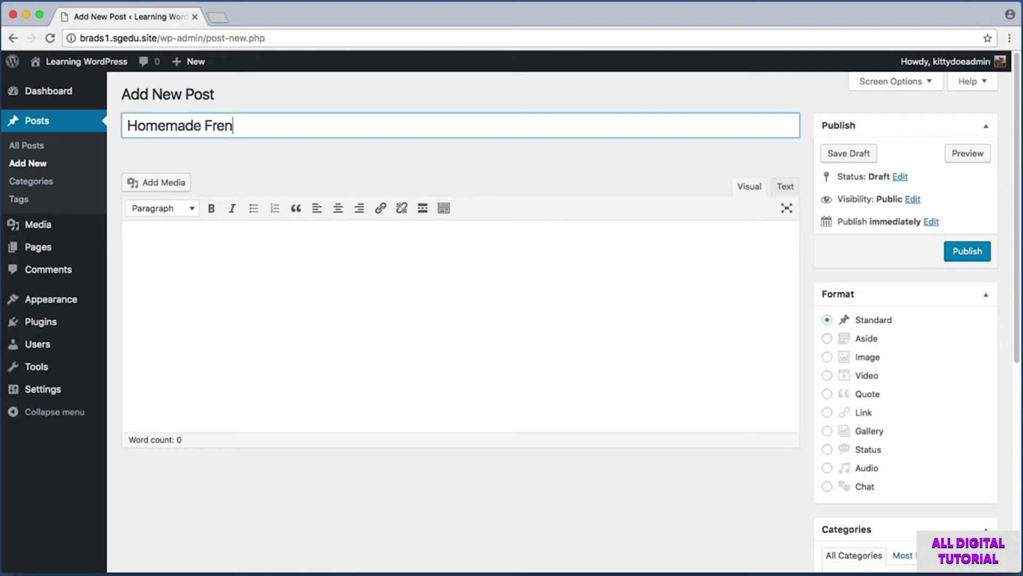
{"action": "type", "text": "ch Bread"}
{"action": "left_click", "coordinate": [243, 244]}
{"action": "right_click", "coordinate": [242, 241]}
{"action": "left_click", "coordinate": [277, 308]}
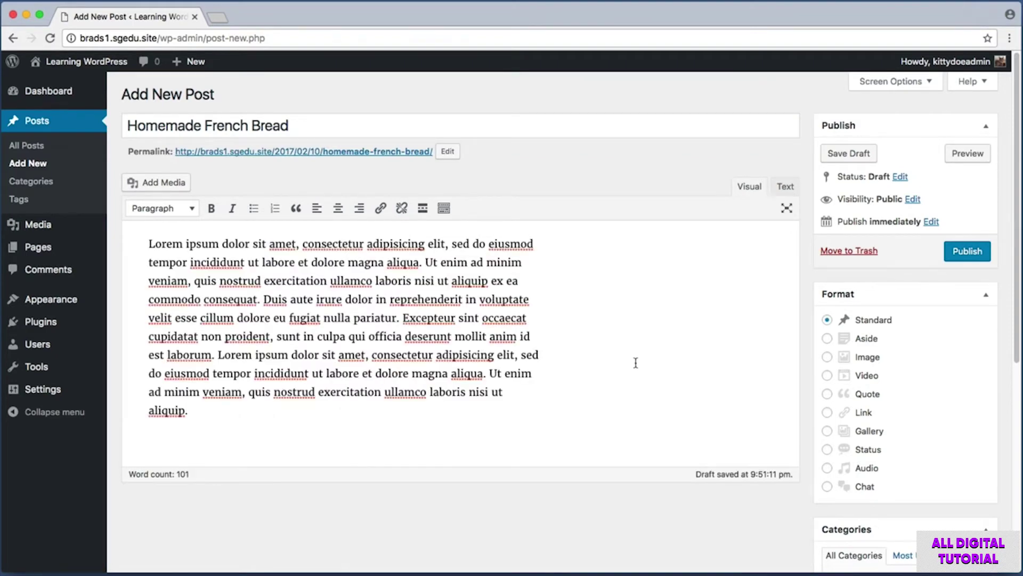
Step: Assign the Homemade French Bread post to the Recipes category and publish it
{"action": "scroll", "coordinate": [651, 373], "scroll_direction": "down", "scroll_amount": 3}
{"action": "left_click_drag", "start_coordinate": [805, 356], "coordinate": [1022, 521]}
{"action": "left_click", "coordinate": [837, 424]}
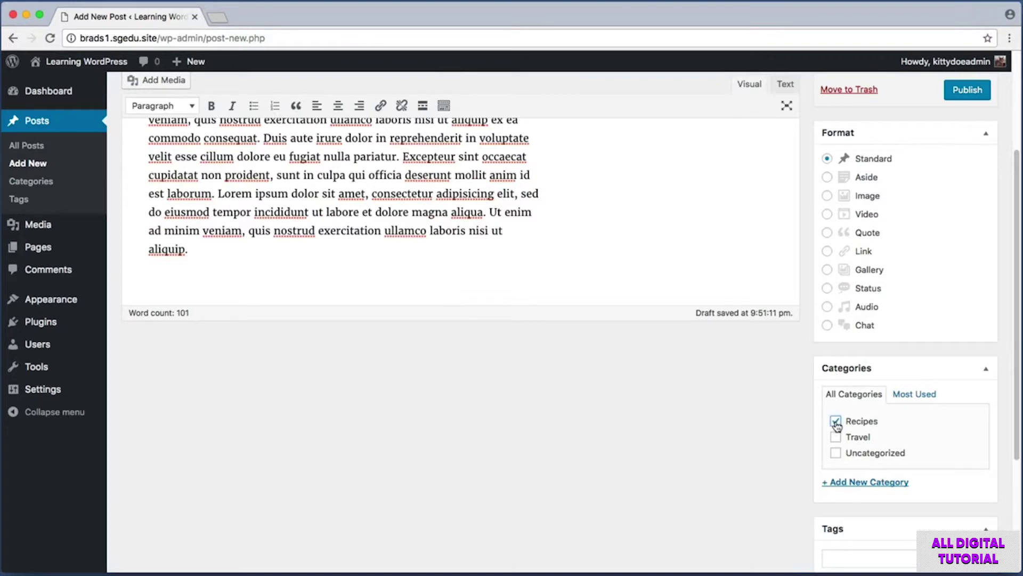
{"action": "scroll", "coordinate": [816, 416], "scroll_direction": "up", "scroll_amount": 3}
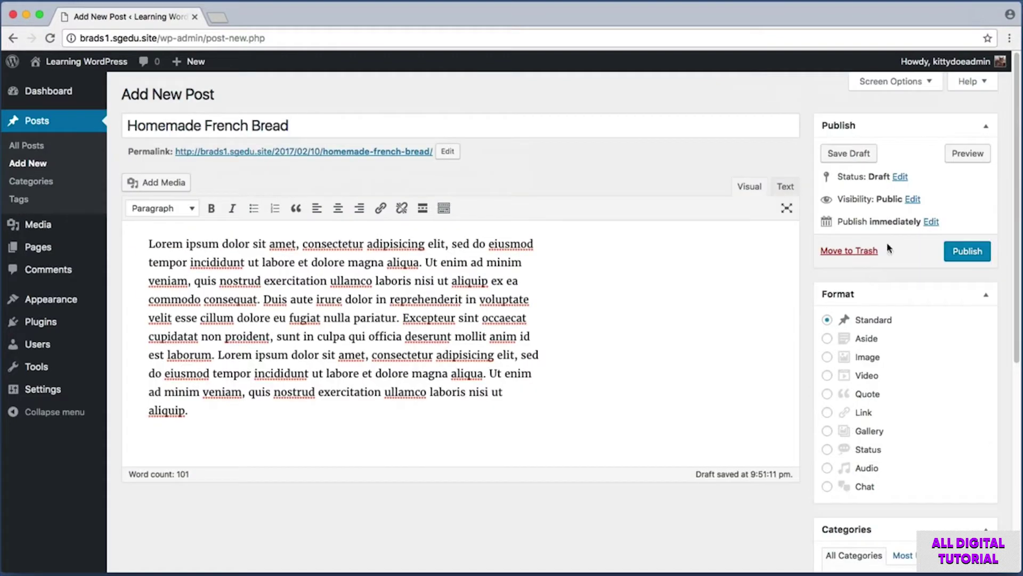
{"action": "left_click", "coordinate": [970, 259]}
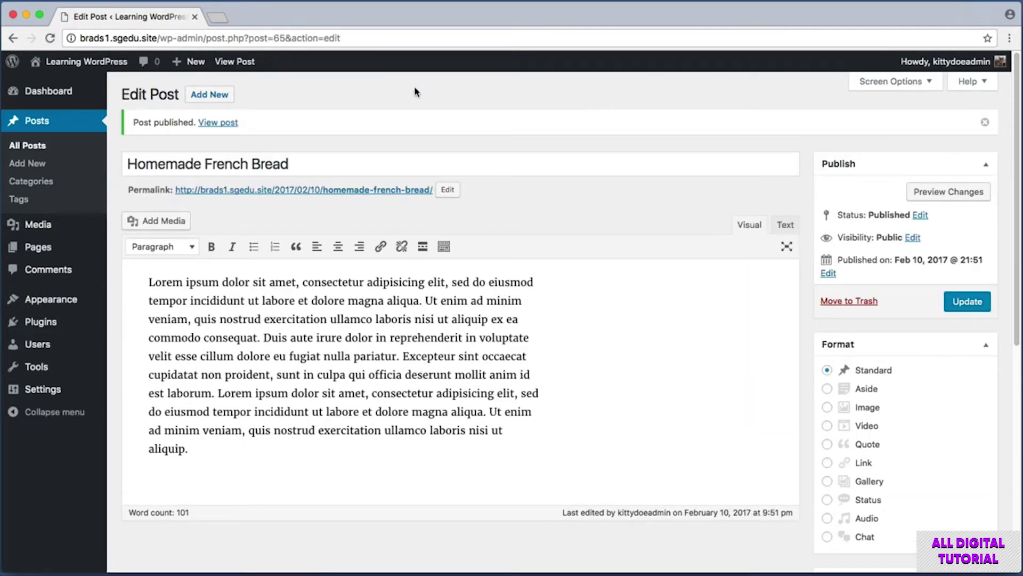
Step: Start a new post titled "Greek Salad" and paste the copied lorem ipsum paragraph as its body
{"action": "left_click", "coordinate": [211, 96]}
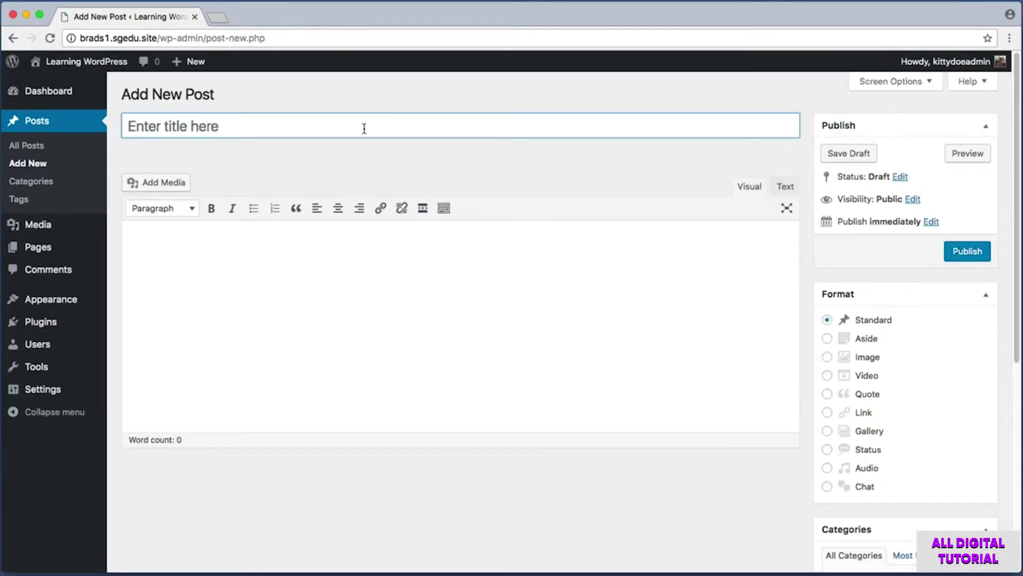
{"action": "type", "text": "Greek Sala"}
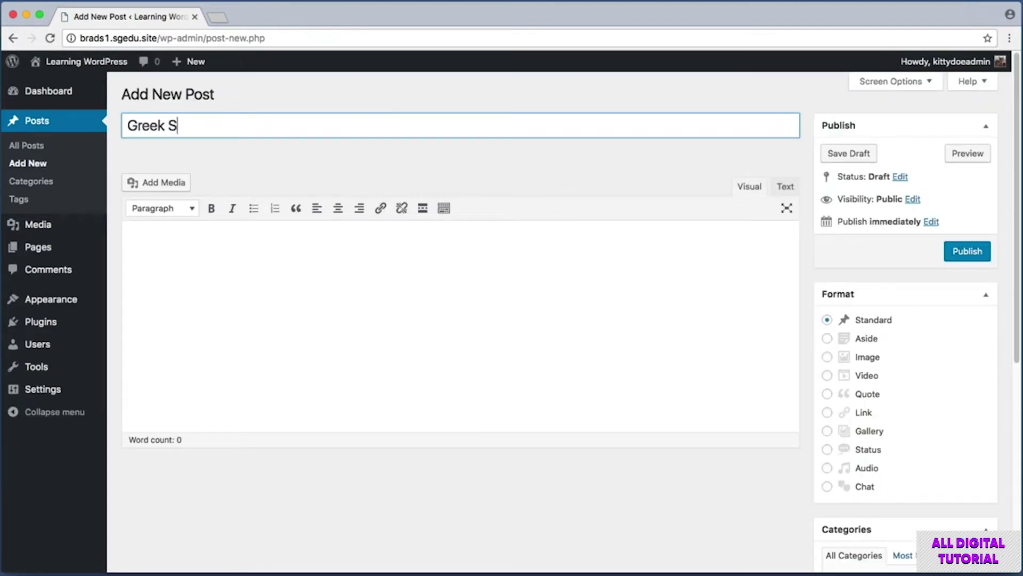
{"action": "type", "text": "d"}
{"action": "right_click", "coordinate": [281, 259]}
{"action": "left_click", "coordinate": [318, 322]}
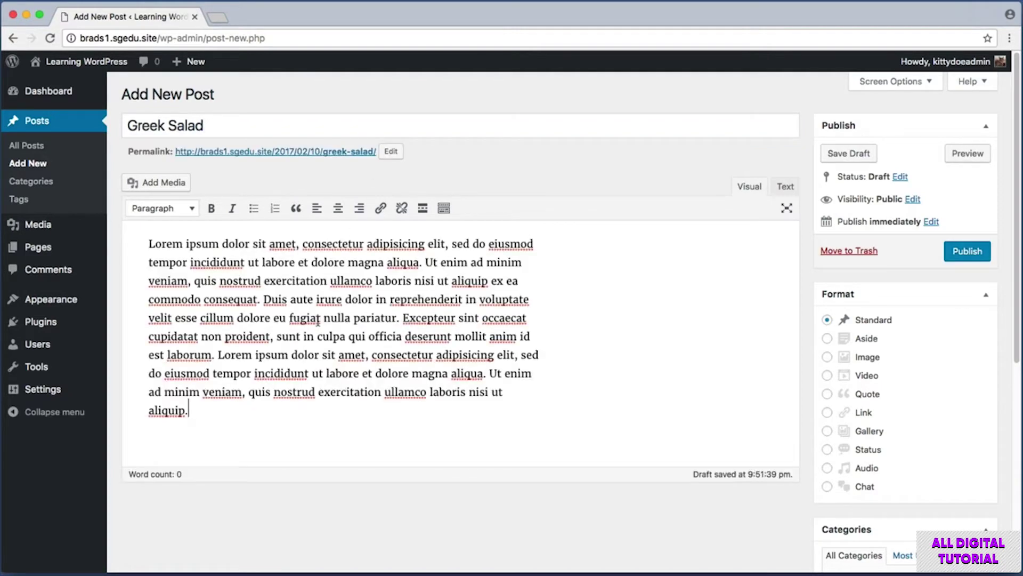
Step: Assign the Greek Salad post to the Recipes category and publish it
{"action": "scroll", "coordinate": [540, 381], "scroll_direction": "down", "scroll_amount": 2}
{"action": "key", "text": "super+shift+4"}
{"action": "left_click_drag", "start_coordinate": [812, 465], "coordinate": [885, 488]}
{"action": "left_click", "coordinate": [834, 481]}
{"action": "left_click", "coordinate": [965, 154]}
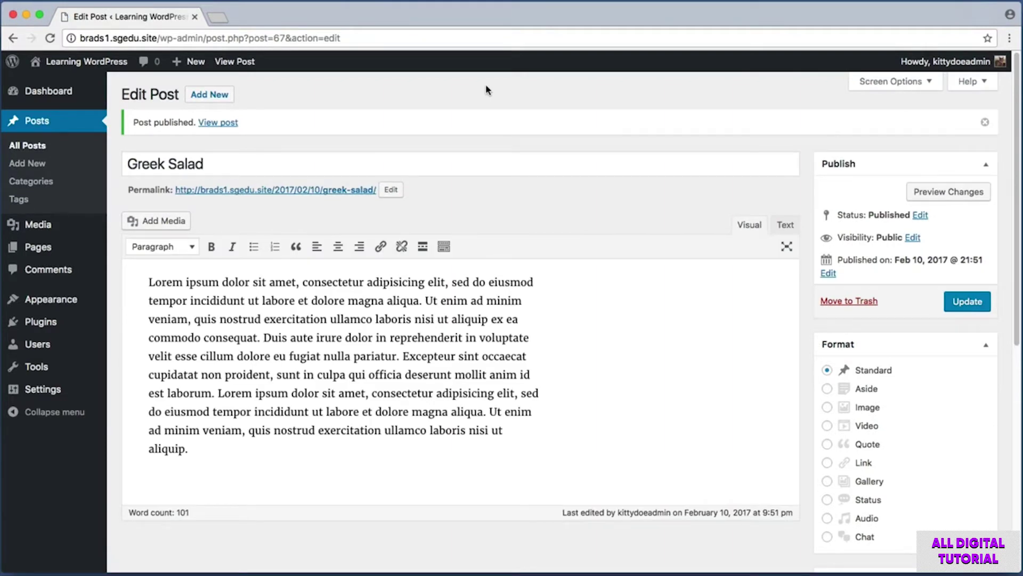
Step: Visit the live site and look over the published posts on the front page and the header navigation
{"action": "mouse_move", "coordinate": [80, 60]}
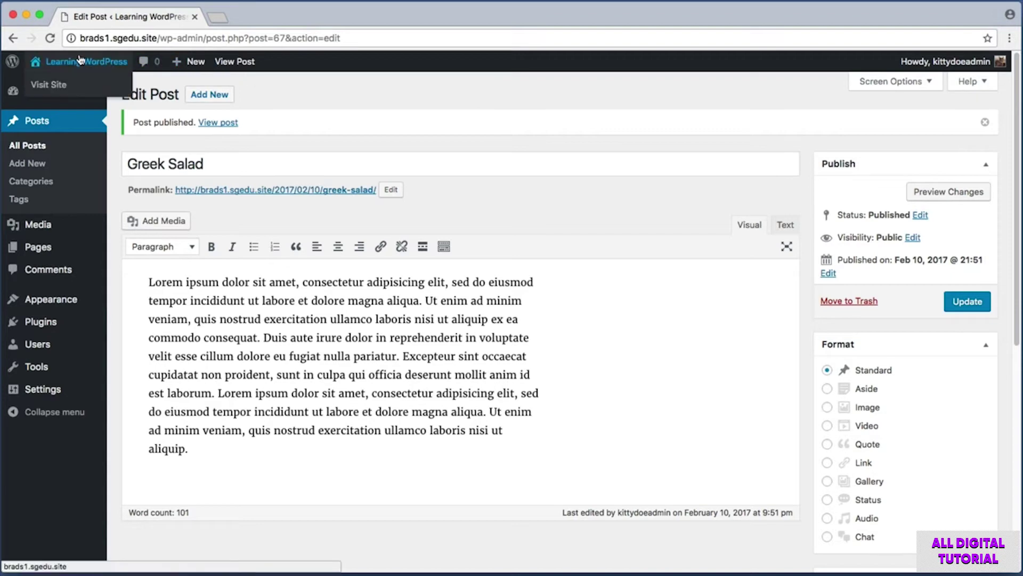
{"action": "left_click", "coordinate": [80, 59]}
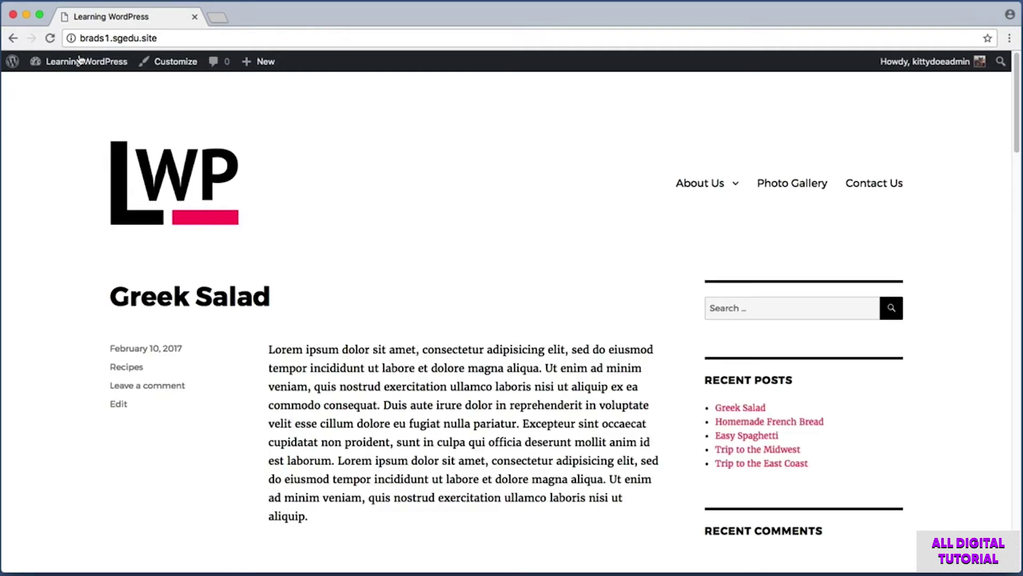
{"action": "key", "text": "super+shift+4"}
{"action": "left_click_drag", "start_coordinate": [87, 267], "coordinate": [300, 322]}
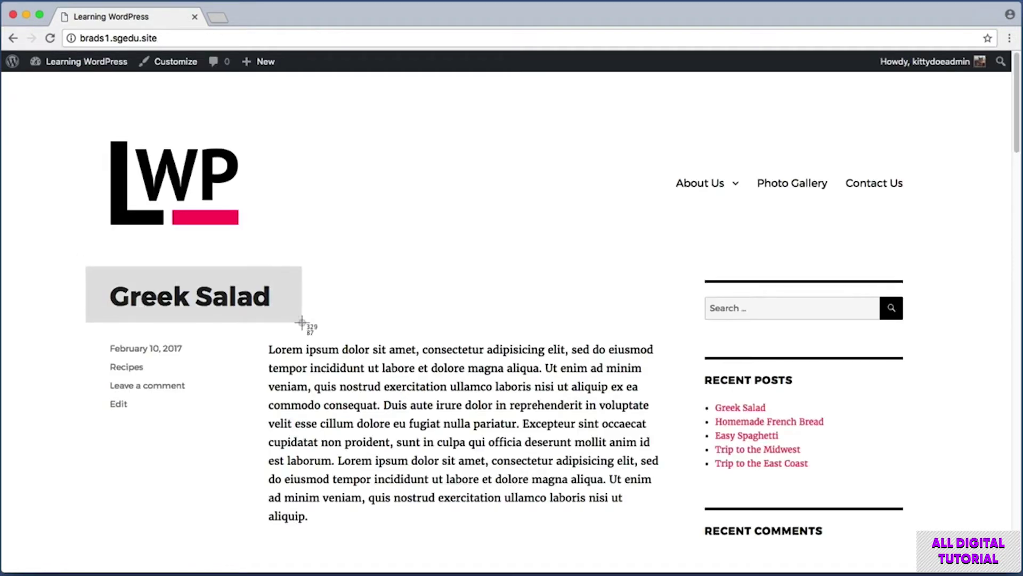
{"action": "scroll", "coordinate": [298, 322], "scroll_direction": "down", "scroll_amount": 4}
{"action": "scroll", "coordinate": [299, 325], "scroll_direction": "down", "scroll_amount": 4}
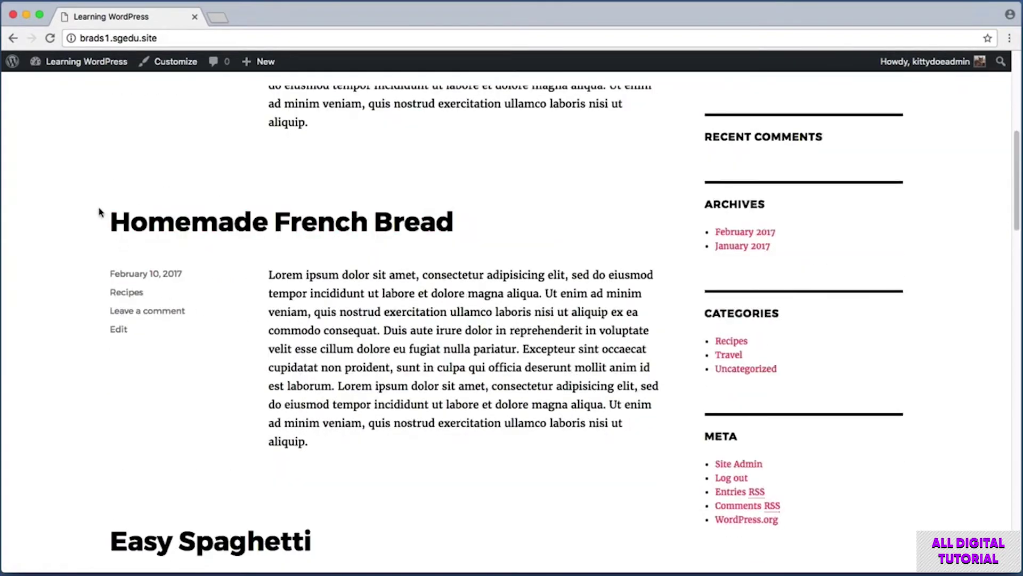
{"action": "scroll", "coordinate": [101, 217], "scroll_direction": "down", "scroll_amount": 5}
{"action": "scroll", "coordinate": [96, 212], "scroll_direction": "down", "scroll_amount": 2}
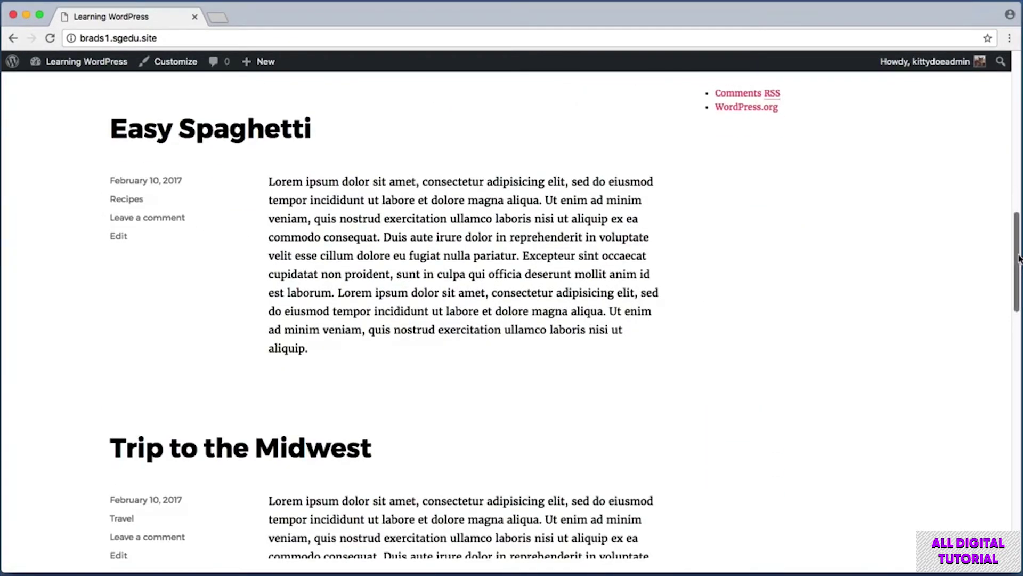
{"action": "left_click_drag", "start_coordinate": [1019, 259], "coordinate": [1020, 99]}
{"action": "key", "text": "super+shift+4"}
{"action": "left_click_drag", "start_coordinate": [624, 162], "coordinate": [944, 210]}
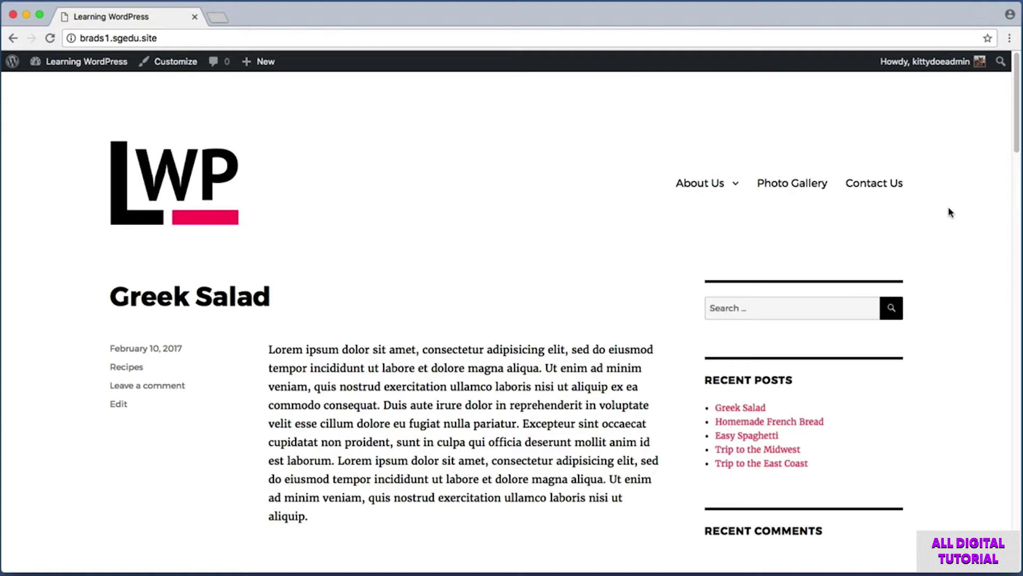
{"action": "key", "text": "super+shift+4"}
{"action": "left_click_drag", "start_coordinate": [949, 216], "coordinate": [659, 163]}
Step: Return to the site's admin dashboard and open the navigation menu editor
{"action": "mouse_move", "coordinate": [92, 66]}
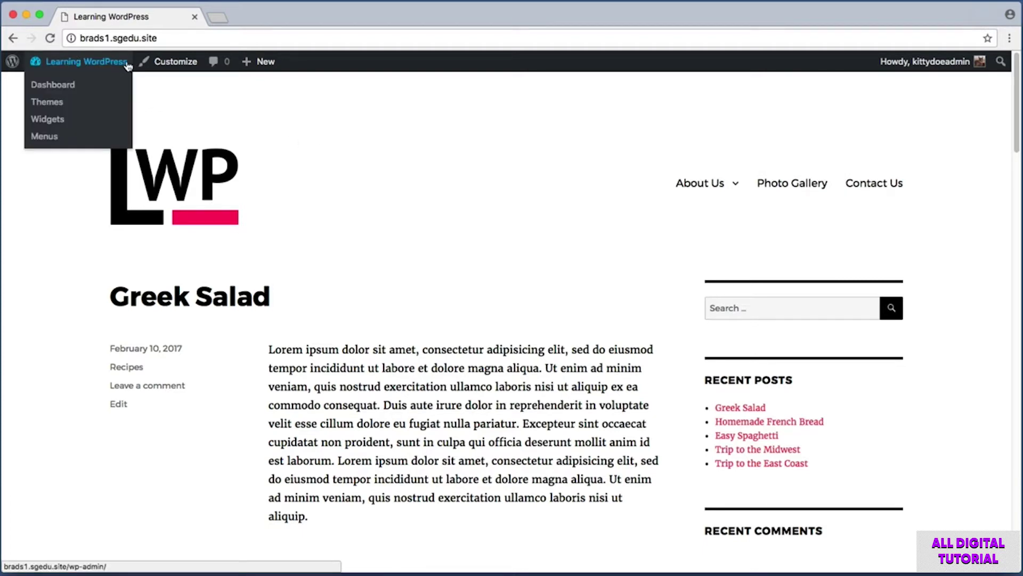
{"action": "left_click", "coordinate": [97, 64]}
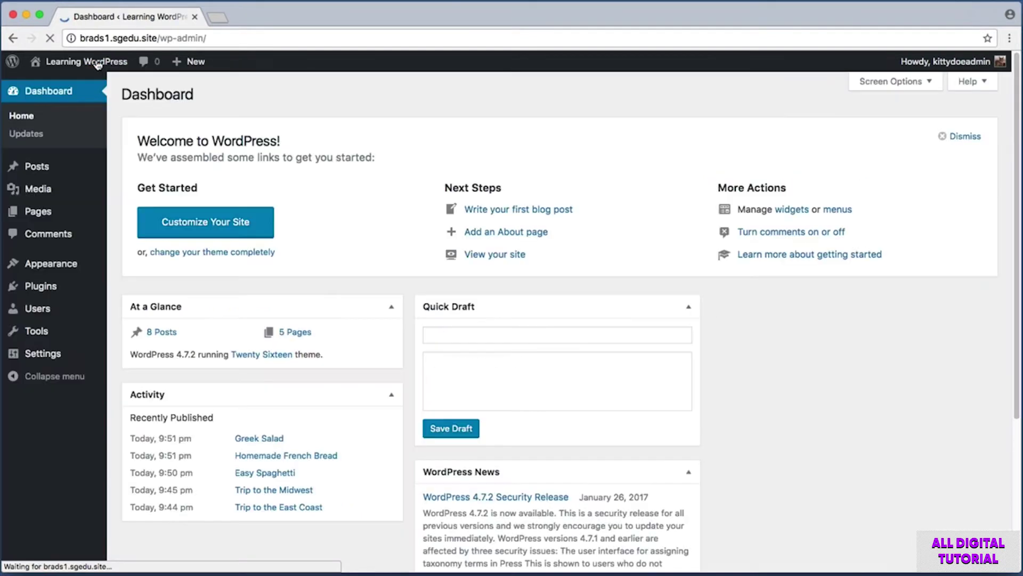
{"action": "left_click_drag", "start_coordinate": [116, 115], "coordinate": [7, 337]}
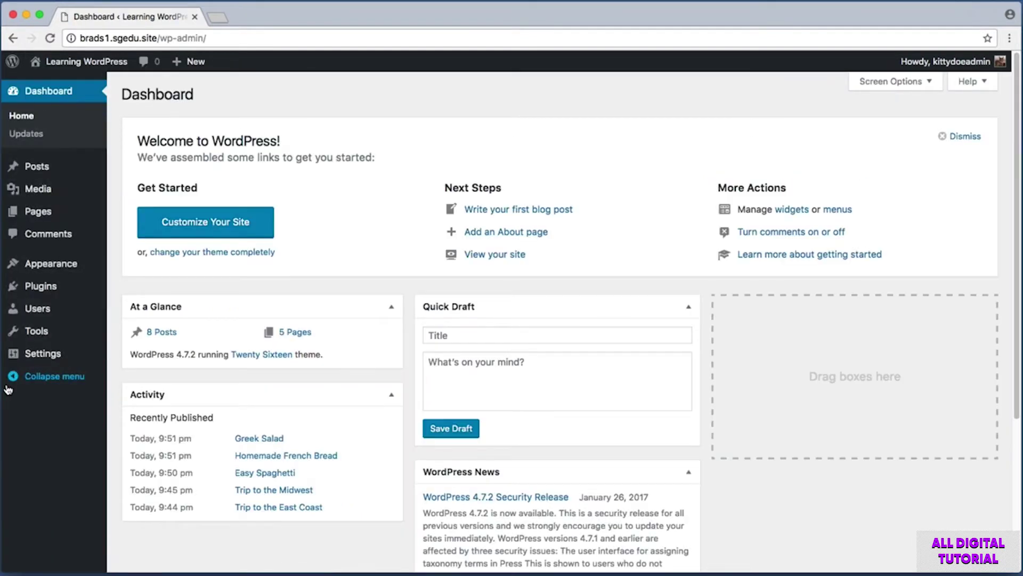
{"action": "mouse_move", "coordinate": [63, 270]}
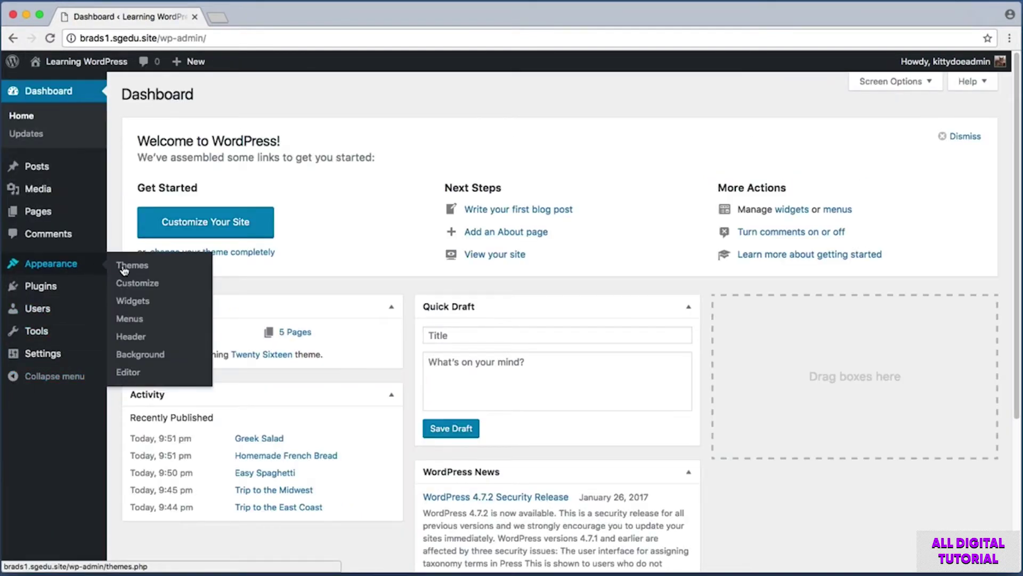
{"action": "left_click", "coordinate": [153, 324]}
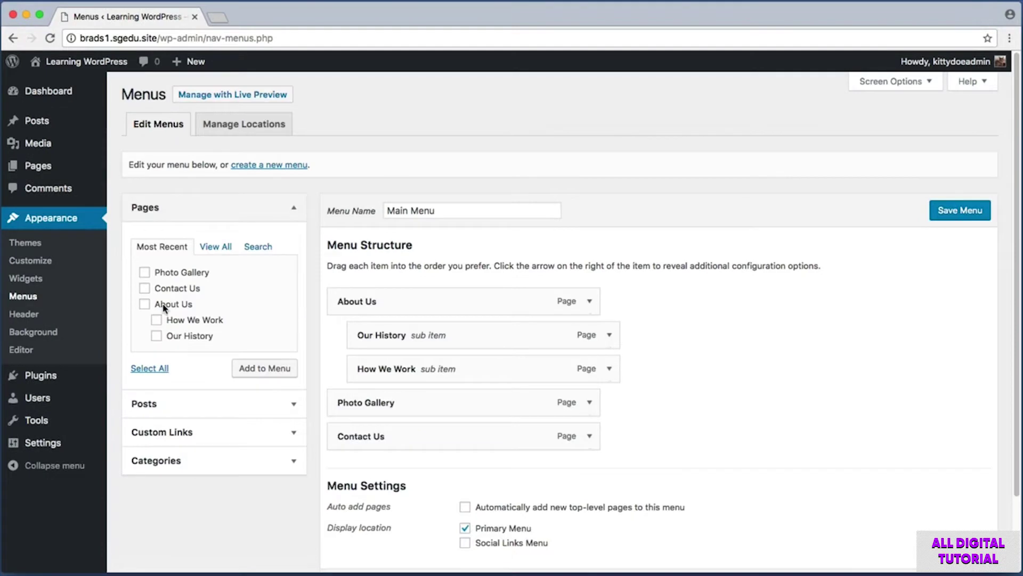
Step: Examine the Main Menu structure and the item types that can be added: pages, posts, custom links and categories
{"action": "key", "text": "super+shift+4"}
{"action": "left_click_drag", "start_coordinate": [314, 271], "coordinate": [640, 459]}
{"action": "key", "text": "super+shift+4"}
{"action": "left_click_drag", "start_coordinate": [311, 188], "coordinate": [310, 476]}
{"action": "key", "text": "super+shift+4"}
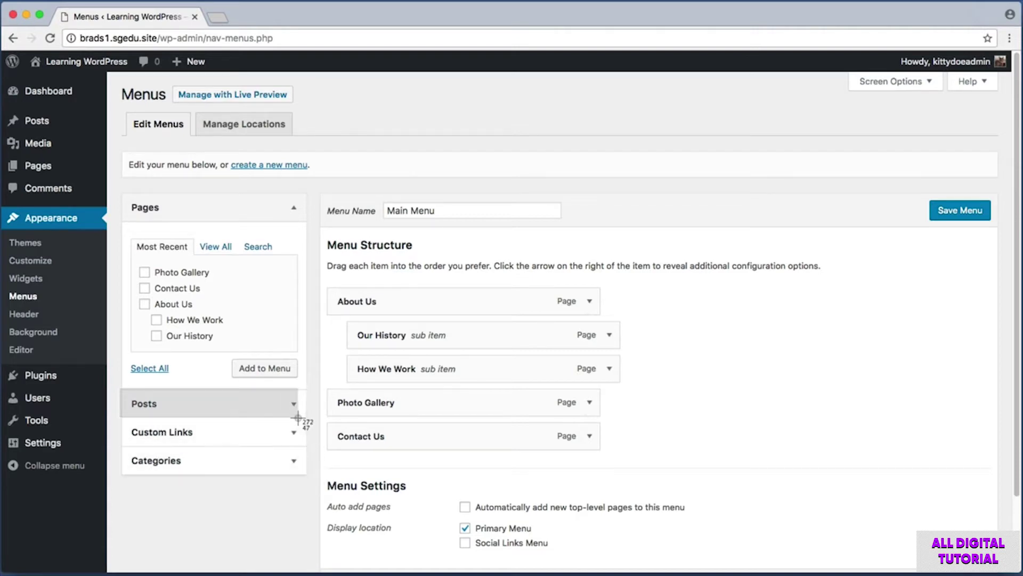
{"action": "key", "text": "super+shift+4"}
{"action": "left_click_drag", "start_coordinate": [124, 448], "coordinate": [206, 474]}
{"action": "key", "text": "super+shift+4"}
{"action": "left_click_drag", "start_coordinate": [112, 444], "coordinate": [318, 482]}
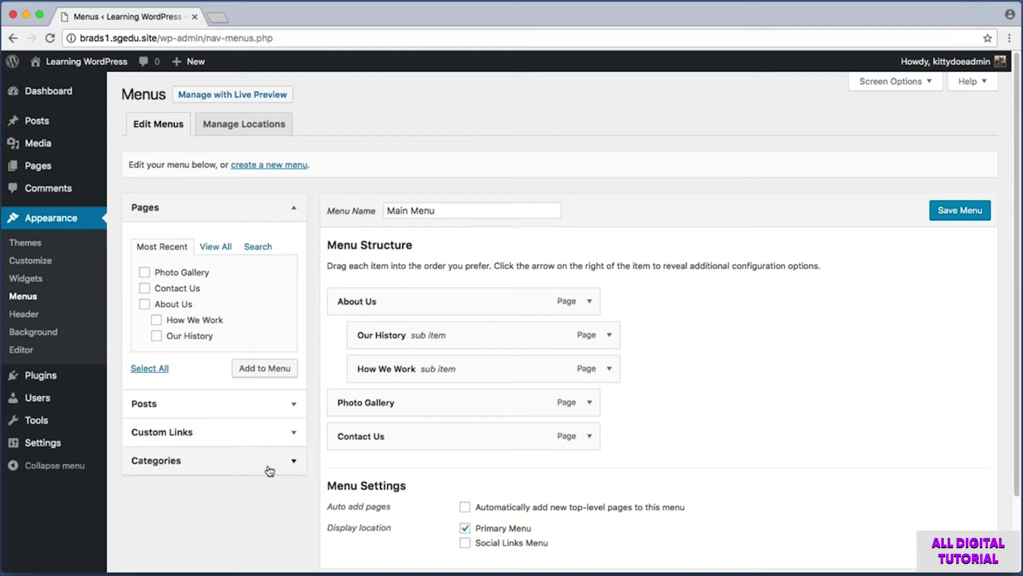
Step: Add the Travel category as an item to the Main Menu
{"action": "left_click", "coordinate": [269, 467]}
{"action": "key", "text": "super+shift+4"}
{"action": "left_click_drag", "start_coordinate": [119, 318], "coordinate": [226, 386]}
{"action": "left_click", "coordinate": [144, 358]}
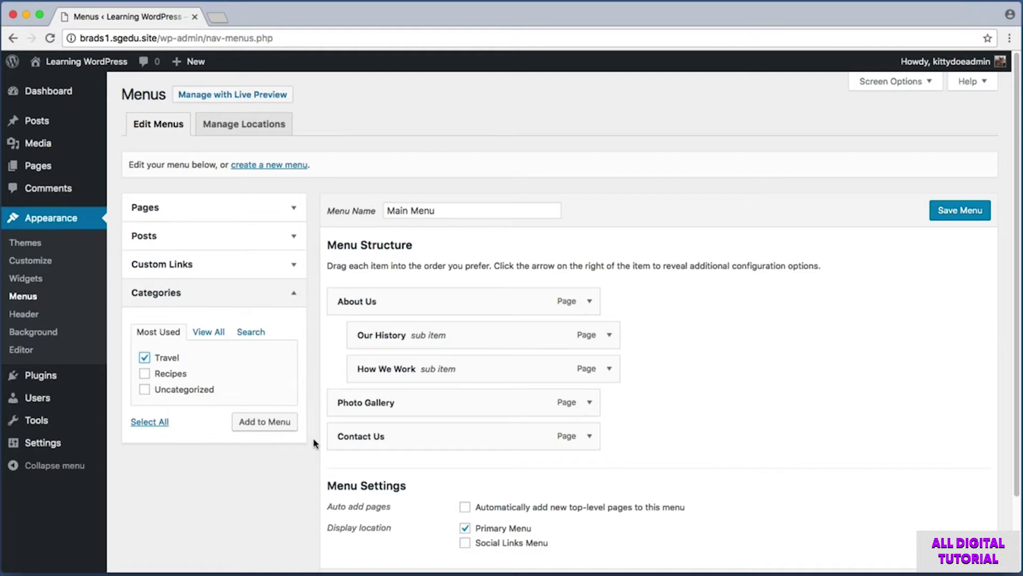
{"action": "left_click", "coordinate": [285, 425]}
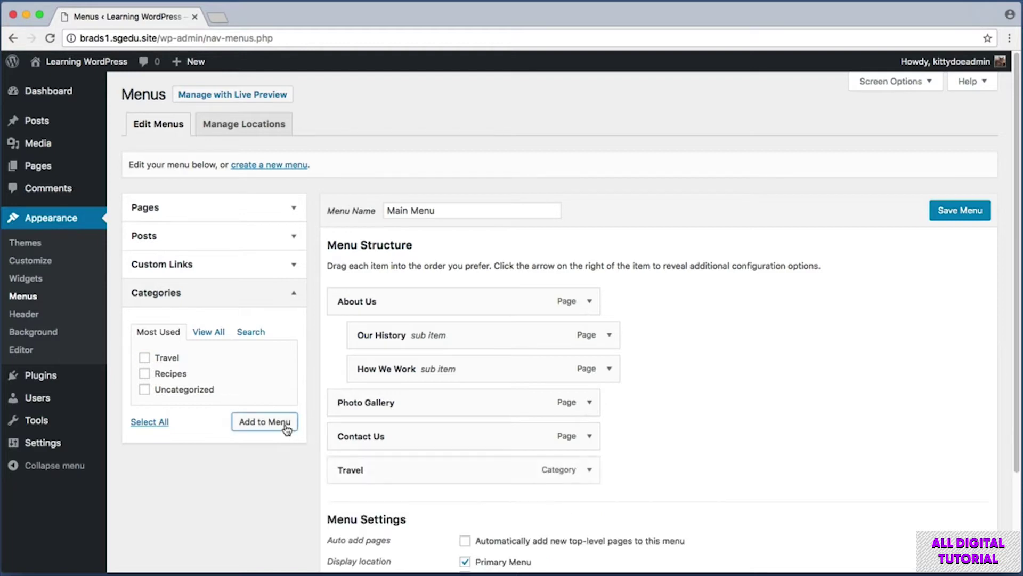
{"action": "key", "text": "super+shift+4"}
{"action": "left_click_drag", "start_coordinate": [319, 449], "coordinate": [623, 487]}
{"action": "key", "text": "Escape"}
Step: Add the Recipes category as an item to the Main Menu
{"action": "key", "text": "super+shift+4"}
{"action": "left_click_drag", "start_coordinate": [135, 367], "coordinate": [193, 381]}
{"action": "left_click", "coordinate": [144, 374]}
{"action": "left_click", "coordinate": [144, 358]}
{"action": "left_click", "coordinate": [144, 358]}
{"action": "key", "text": "super+shift+4"}
{"action": "left_click_drag", "start_coordinate": [229, 409], "coordinate": [299, 433]}
{"action": "left_click", "coordinate": [276, 423]}
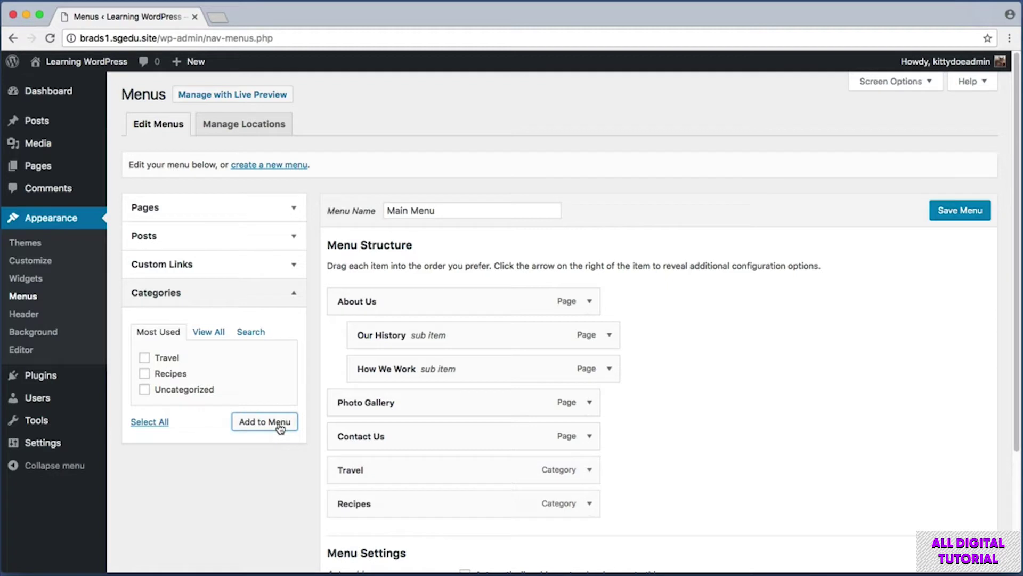
Step: Move the Contact Us item to the end of the Main Menu, after Recipes, and save the menu
{"action": "key", "text": "super+shift+4"}
{"action": "left_click_drag", "start_coordinate": [297, 476], "coordinate": [625, 539]}
{"action": "left_click_drag", "start_coordinate": [397, 439], "coordinate": [395, 505]}
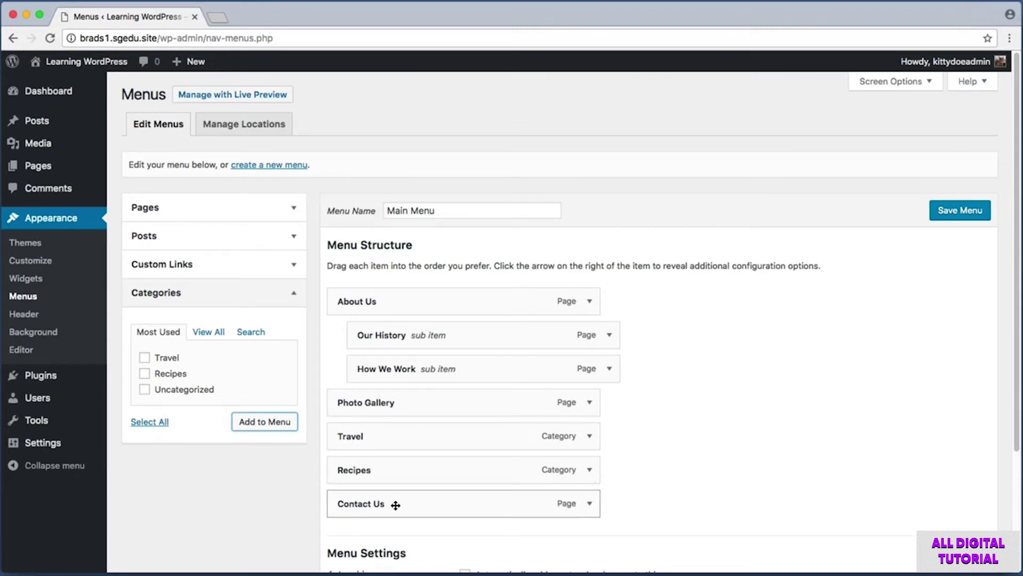
{"action": "key", "text": "super+shift+4"}
{"action": "left_click_drag", "start_coordinate": [320, 274], "coordinate": [730, 541]}
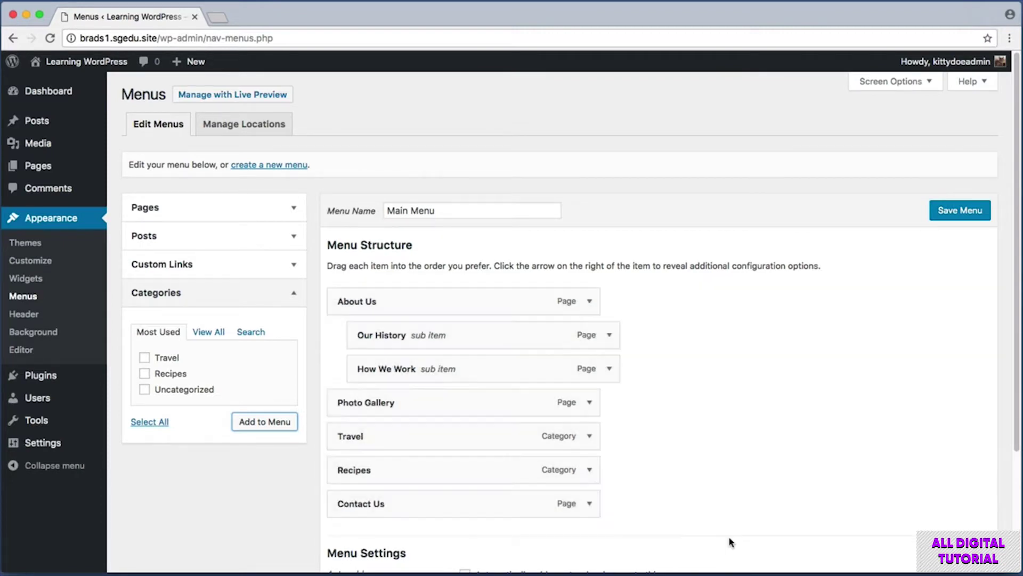
{"action": "key", "text": "super+shift+4"}
{"action": "left_click_drag", "start_coordinate": [927, 192], "coordinate": [1003, 235]}
{"action": "left_click", "coordinate": [982, 214]}
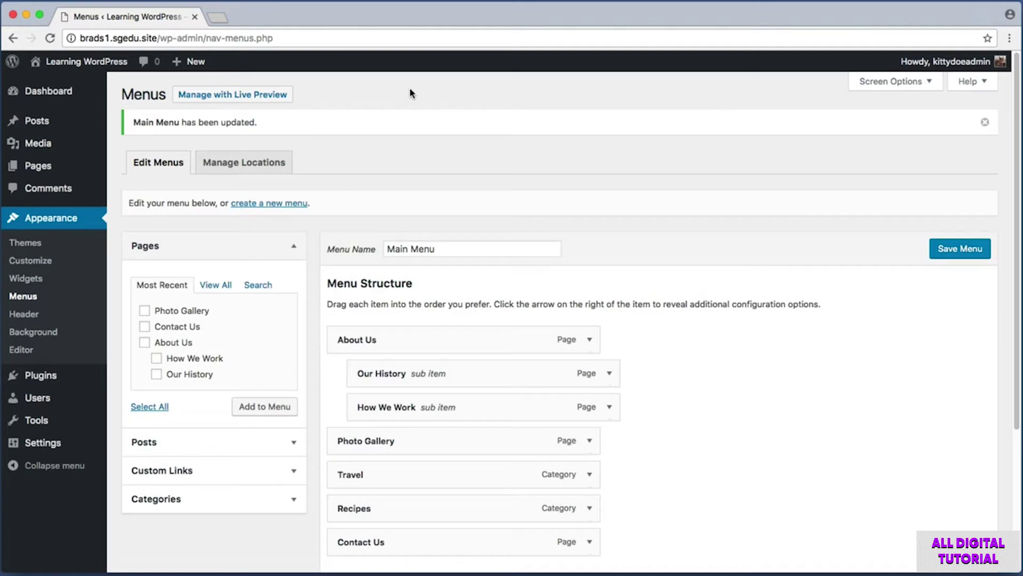
Step: Visit the live site to check its header navigation, and open the Travel category page to review its posts
{"action": "mouse_move", "coordinate": [94, 67]}
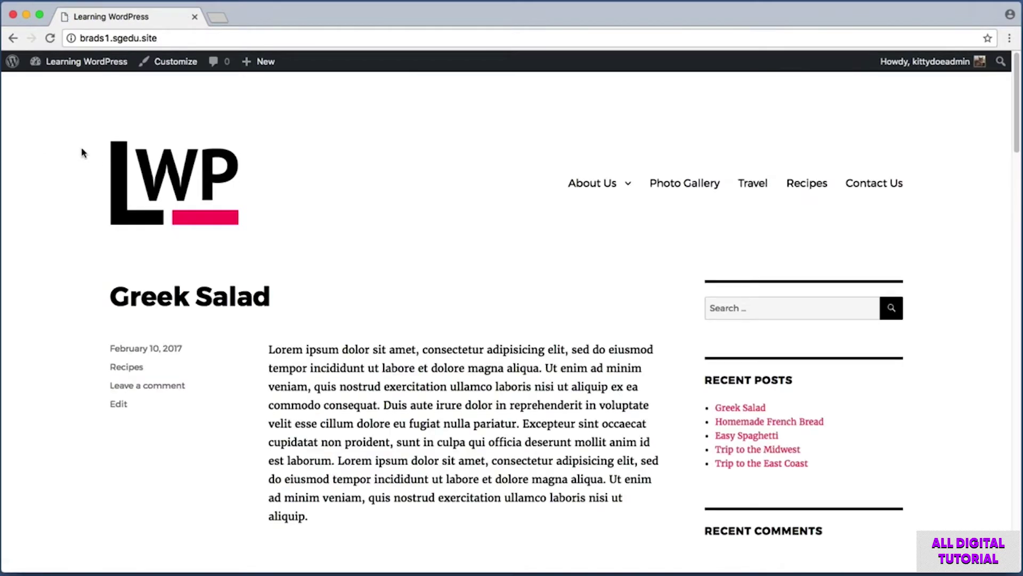
{"action": "key", "text": "super+shift+4"}
{"action": "left_click_drag", "start_coordinate": [542, 160], "coordinate": [938, 220]}
{"action": "key", "text": "super+shift+4"}
{"action": "left_click_drag", "start_coordinate": [731, 162], "coordinate": [777, 219]}
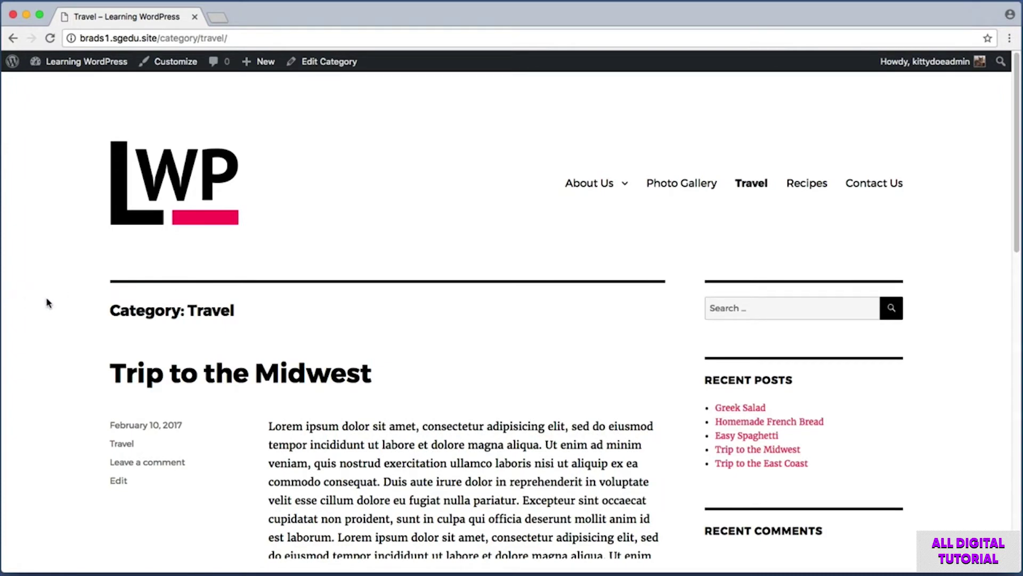
{"action": "scroll", "coordinate": [47, 302], "scroll_direction": "down", "scroll_amount": 2}
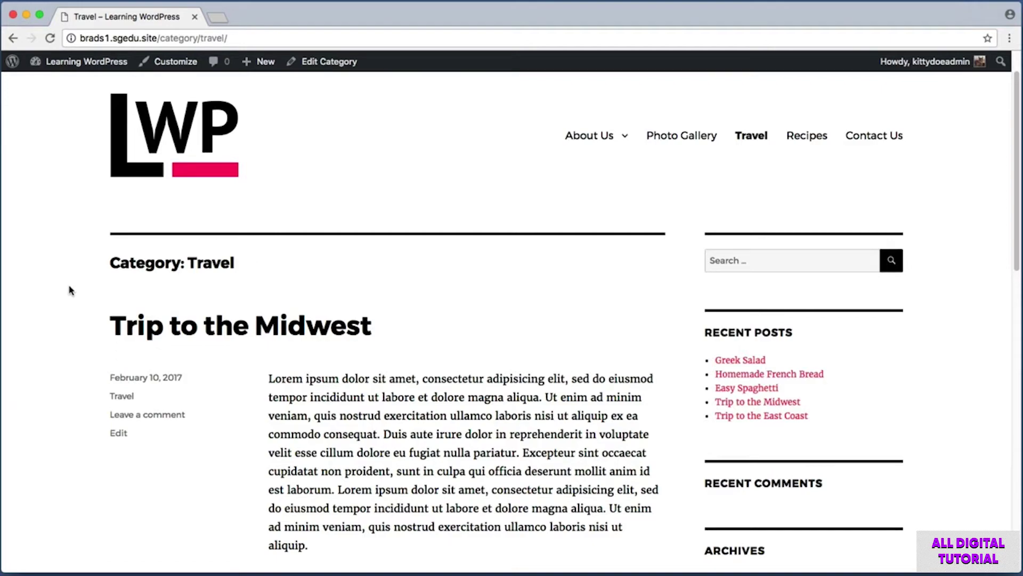
{"action": "scroll", "coordinate": [72, 291], "scroll_direction": "down", "scroll_amount": 5}
{"action": "scroll", "coordinate": [71, 290], "scroll_direction": "down", "scroll_amount": 15}
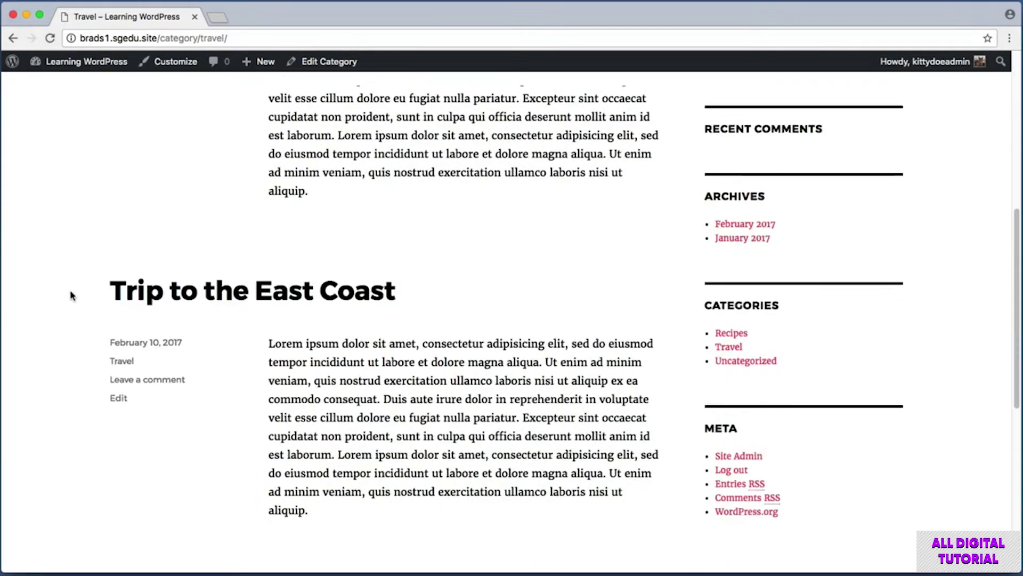
{"action": "scroll", "coordinate": [71, 295], "scroll_direction": "down", "scroll_amount": 10}
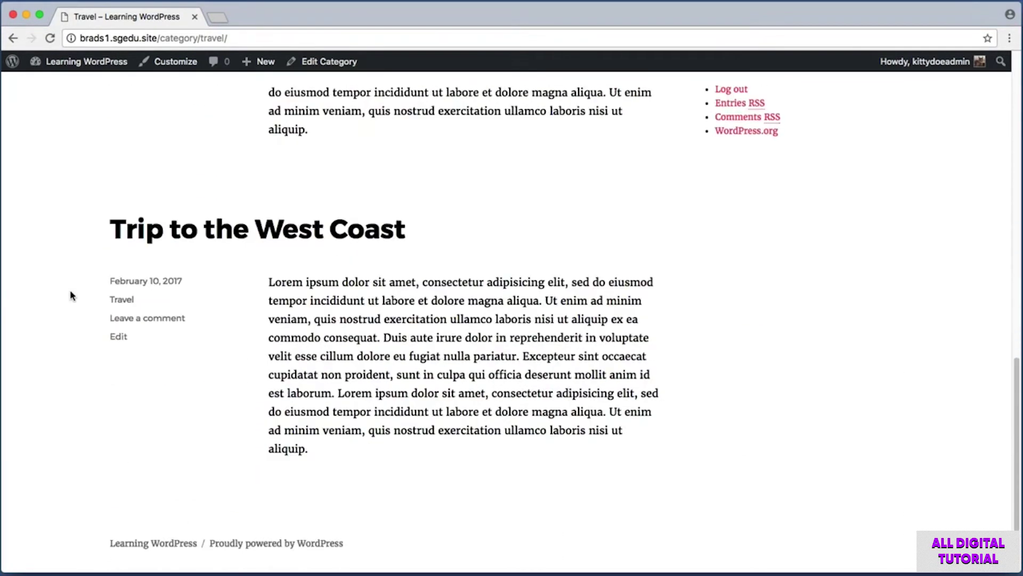
Step: Open the Recipes category page from the site's header navigation and review the posts it lists
{"action": "scroll", "coordinate": [72, 295], "scroll_direction": "up", "scroll_amount": 20}
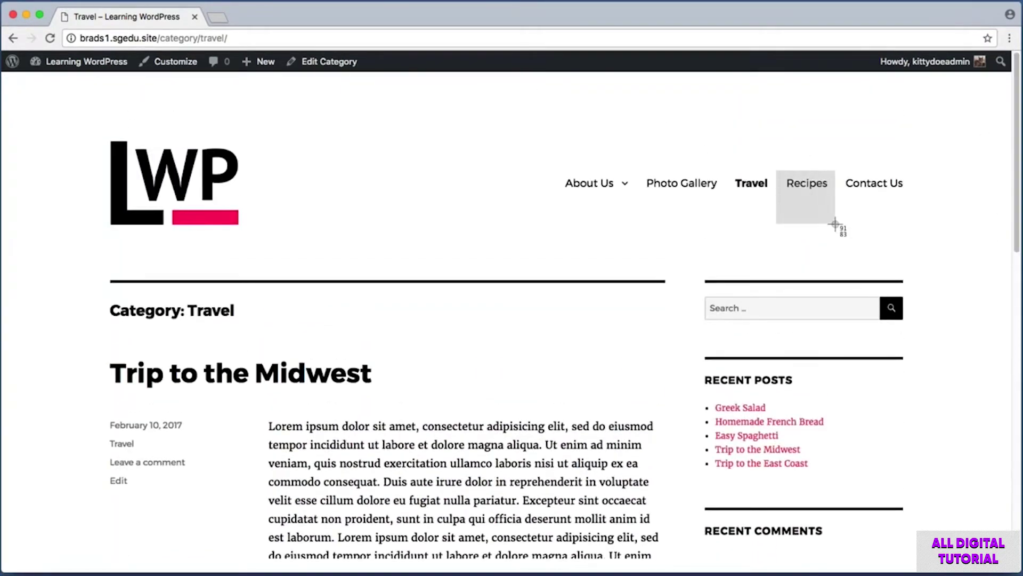
{"action": "left_click", "coordinate": [813, 191]}
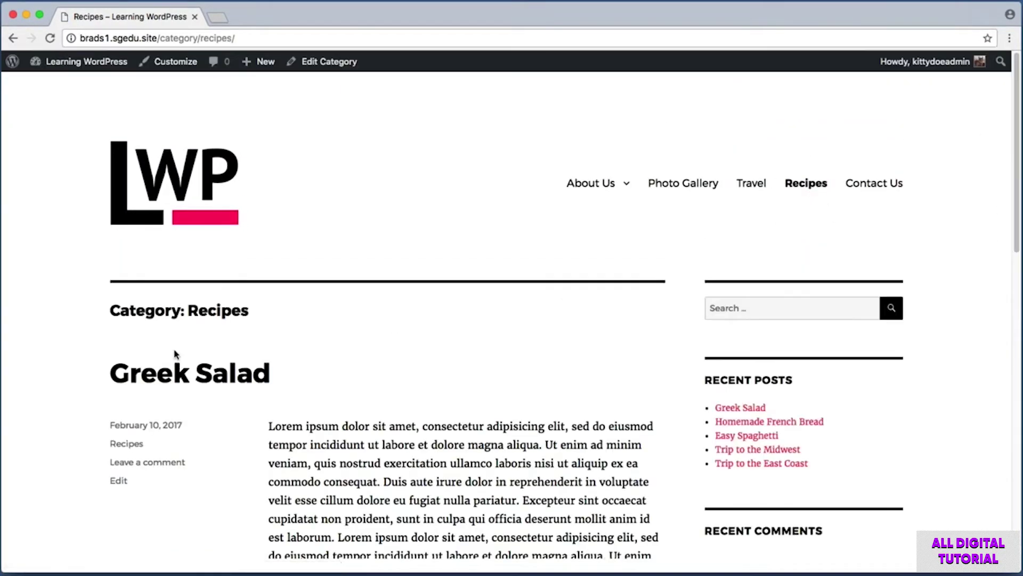
{"action": "scroll", "coordinate": [89, 358], "scroll_direction": "down", "scroll_amount": 7}
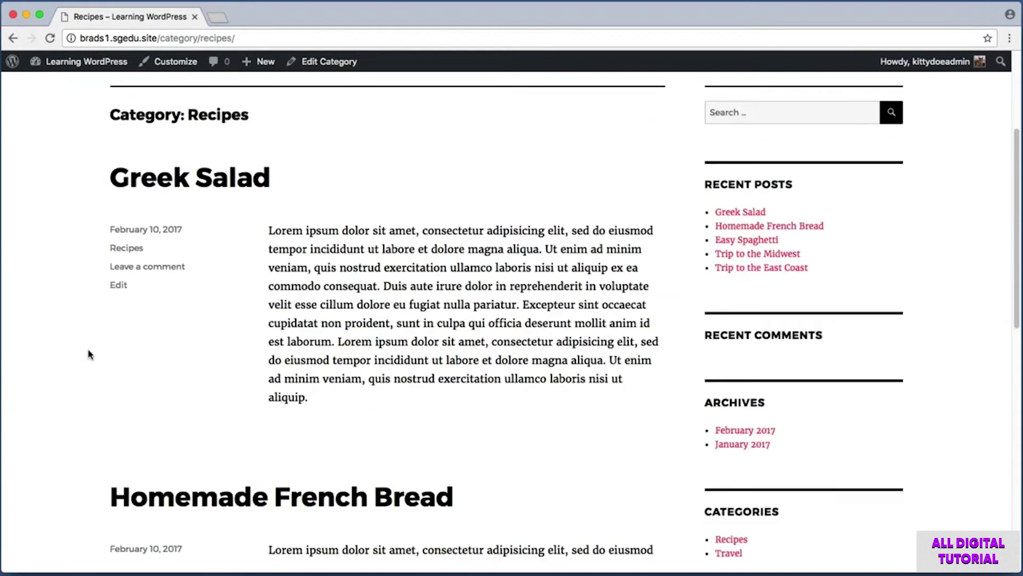
{"action": "scroll", "coordinate": [89, 355], "scroll_direction": "down", "scroll_amount": 8}
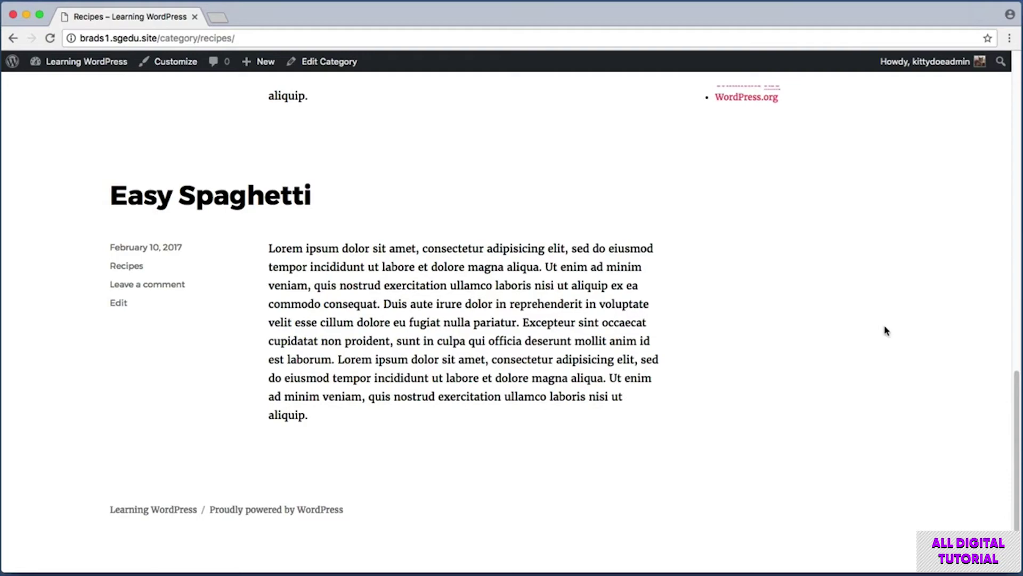
{"action": "left_click_drag", "start_coordinate": [1018, 443], "coordinate": [1010, 81]}
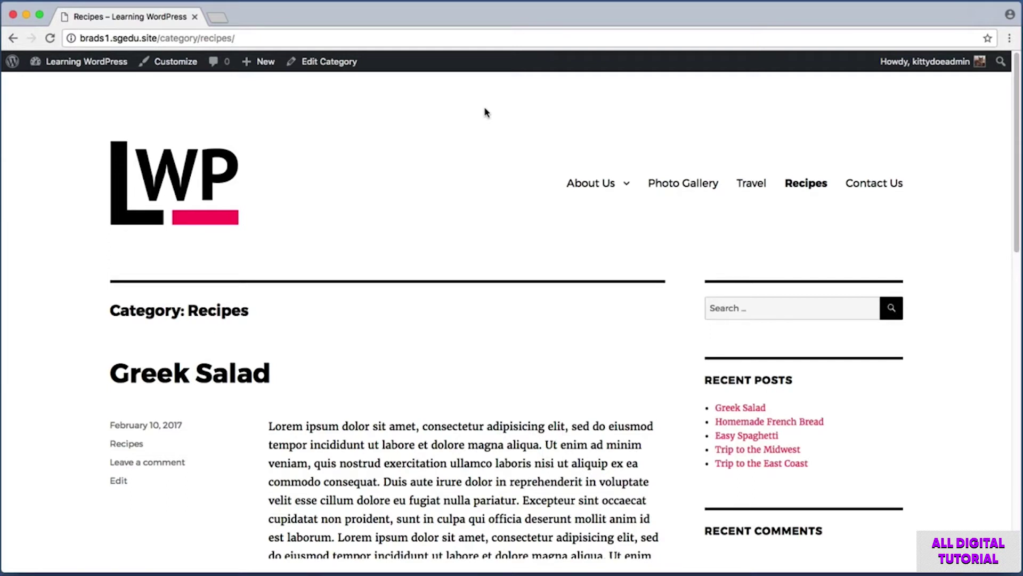
{"action": "key", "text": "super+shift+4"}
{"action": "left_click_drag", "start_coordinate": [101, 328], "coordinate": [656, 368]}
{"action": "key", "text": "super+shift+4"}
{"action": "left_click_drag", "start_coordinate": [775, 206], "coordinate": [835, 166]}
{"action": "key", "text": "super+shift+4"}
{"action": "left_click_drag", "start_coordinate": [728, 168], "coordinate": [774, 201]}
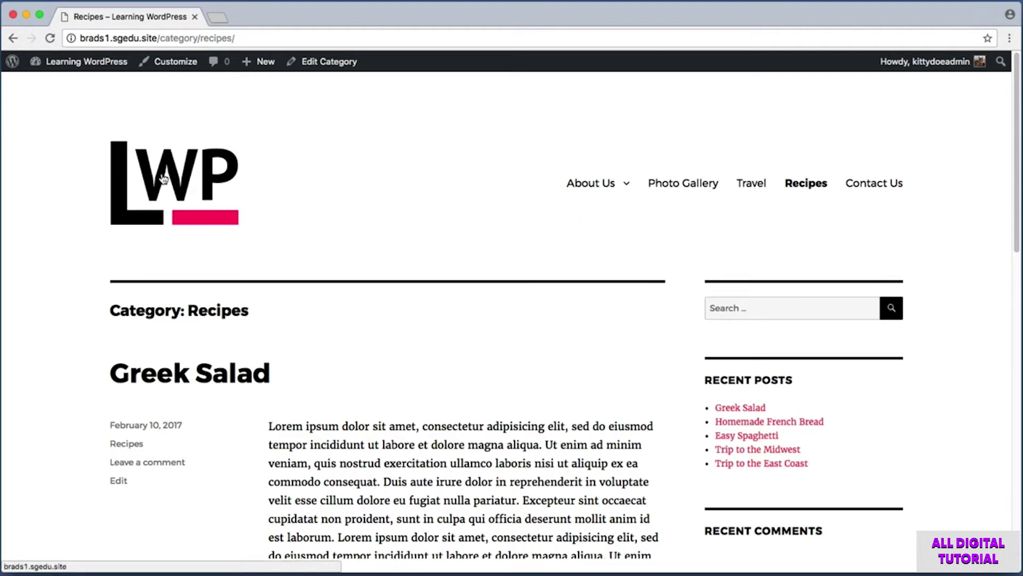
Step: Return to the site's homepage from the Recipes category page and review the blog posts shown there
{"action": "key", "text": "super+shift+4"}
{"action": "left_click_drag", "start_coordinate": [95, 235], "coordinate": [256, 131]}
{"action": "left_click", "coordinate": [177, 191]}
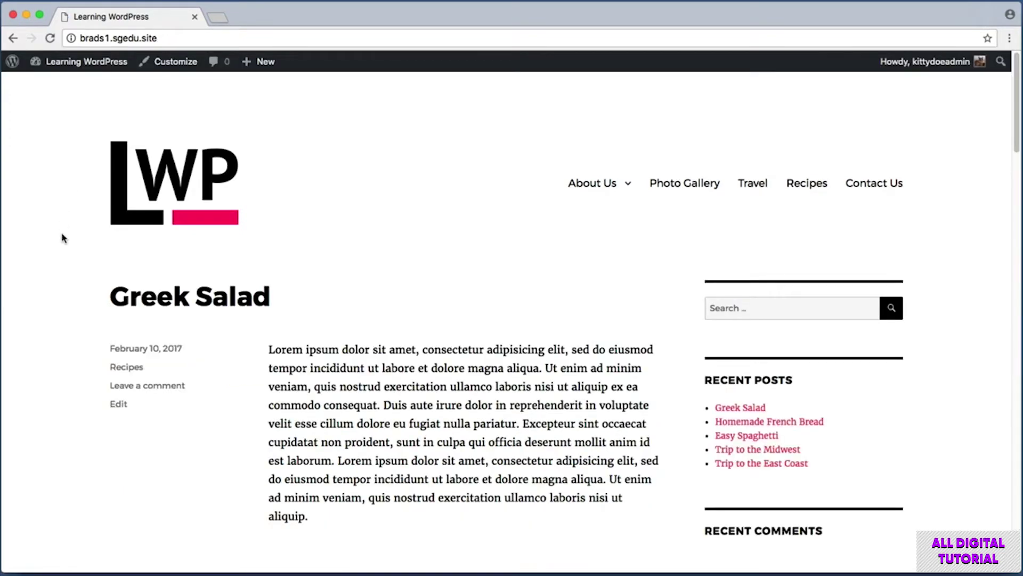
{"action": "key", "text": "super+shift+4"}
{"action": "left_click_drag", "start_coordinate": [84, 268], "coordinate": [678, 505]}
{"action": "scroll", "coordinate": [680, 520], "scroll_direction": "down", "scroll_amount": 5}
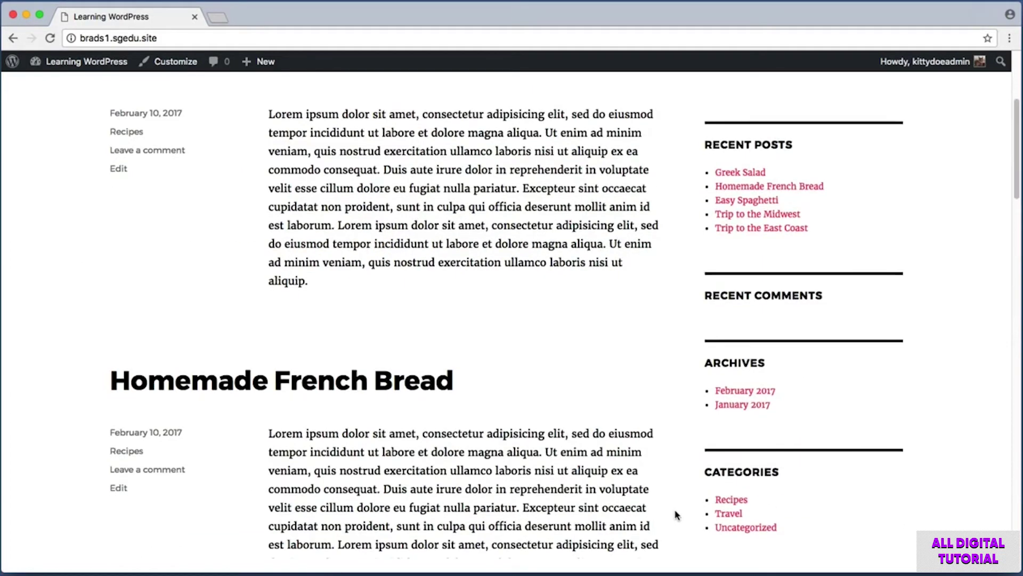
{"action": "scroll", "coordinate": [675, 512], "scroll_direction": "down", "scroll_amount": 3}
{"action": "scroll", "coordinate": [676, 512], "scroll_direction": "up", "scroll_amount": 10}
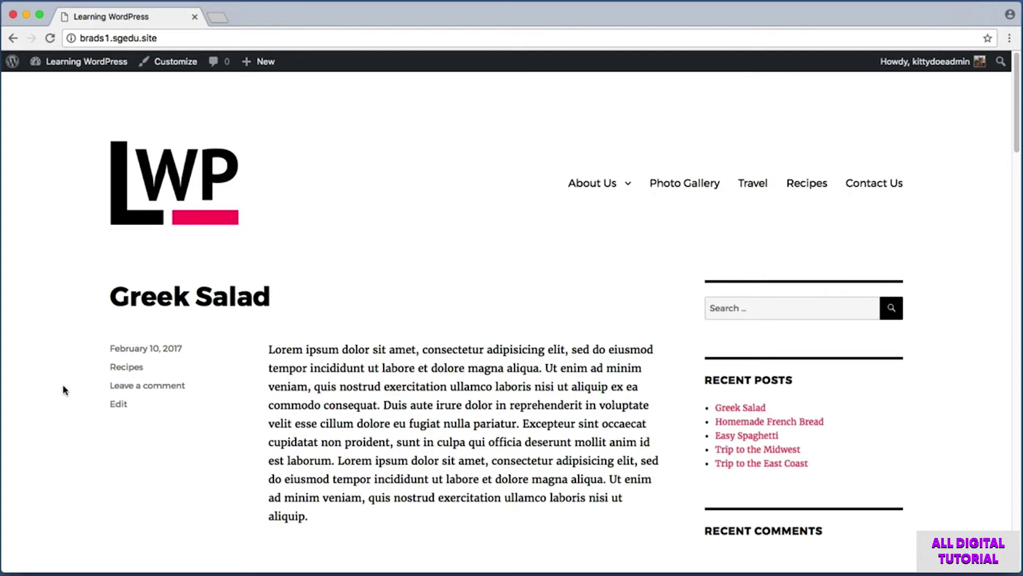
{"action": "key", "text": "super+shift+4"}
{"action": "left_click_drag", "start_coordinate": [56, 272], "coordinate": [683, 528]}
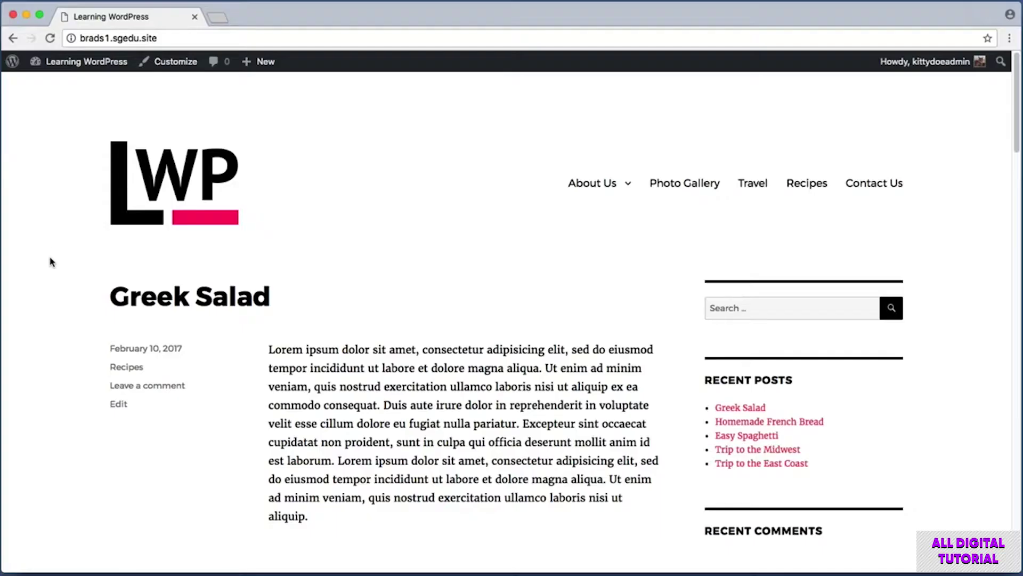
{"action": "key", "text": "super+shift+4"}
{"action": "left_click_drag", "start_coordinate": [68, 262], "coordinate": [683, 539]}
{"action": "scroll", "coordinate": [641, 497], "scroll_direction": "down", "scroll_amount": 5}
{"action": "scroll", "coordinate": [650, 487], "scroll_direction": "up", "scroll_amount": 5}
Step: Examine the homepage's header navigation and look through the posts below it once more
{"action": "key", "text": "super+shift+4"}
{"action": "left_click_drag", "start_coordinate": [464, 169], "coordinate": [547, 193]}
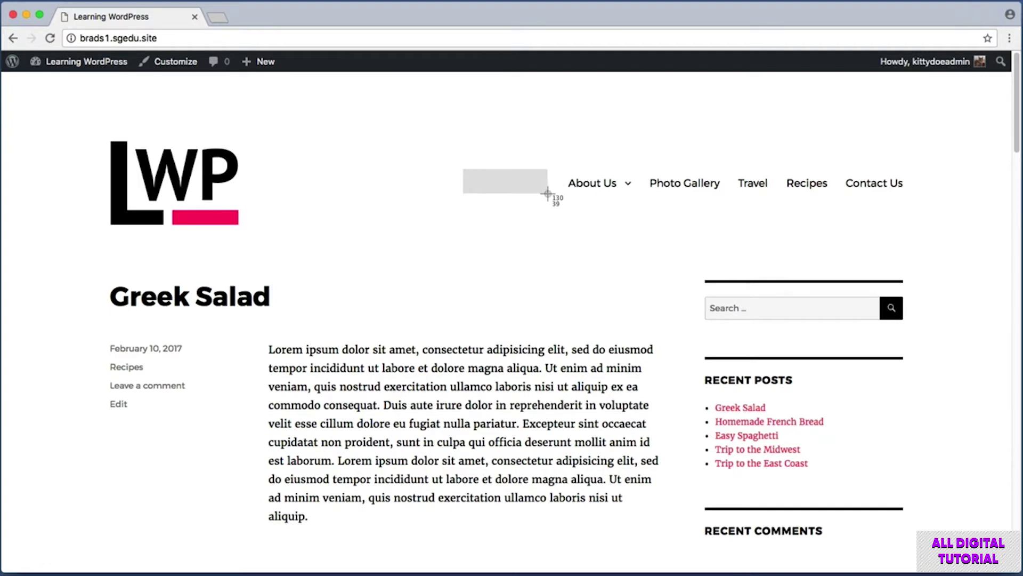
{"action": "left_click_drag", "start_coordinate": [547, 194], "coordinate": [547, 193]}
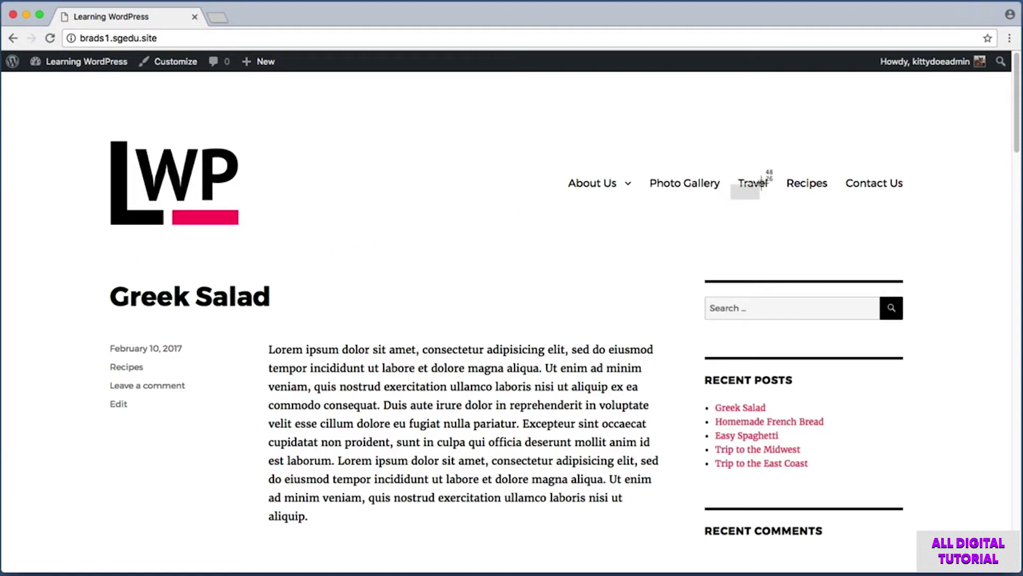
{"action": "key", "text": "super+shift+4"}
{"action": "left_click_drag", "start_coordinate": [774, 169], "coordinate": [853, 212]}
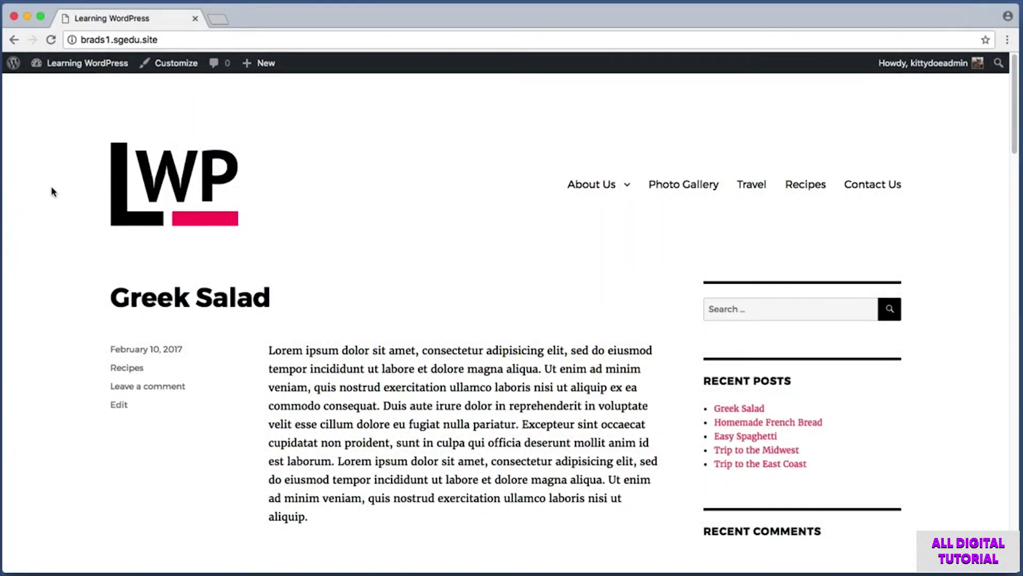
{"action": "scroll", "coordinate": [51, 192], "scroll_direction": "down", "scroll_amount": 3}
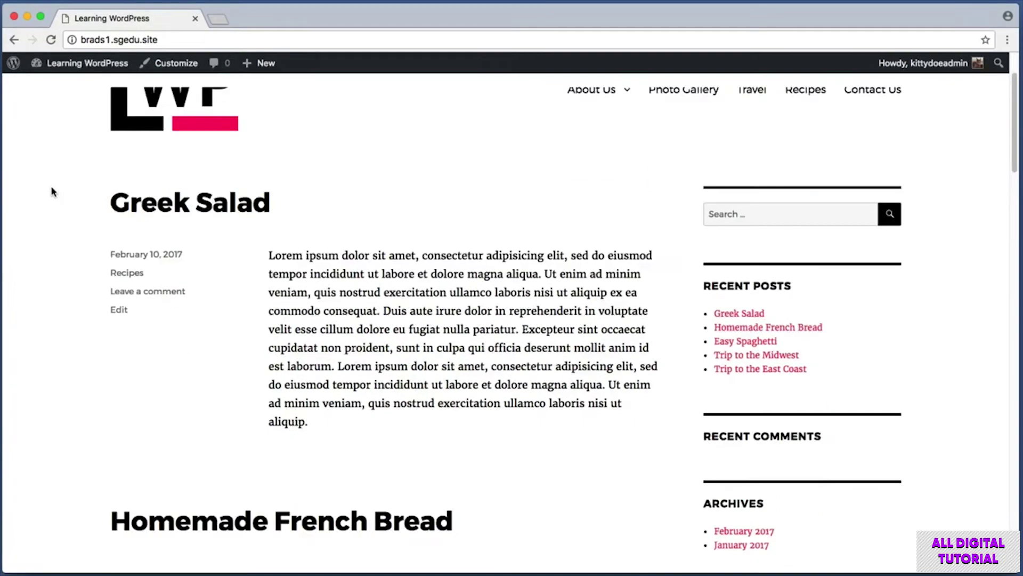
{"action": "scroll", "coordinate": [256, 317], "scroll_direction": "down", "scroll_amount": 5}
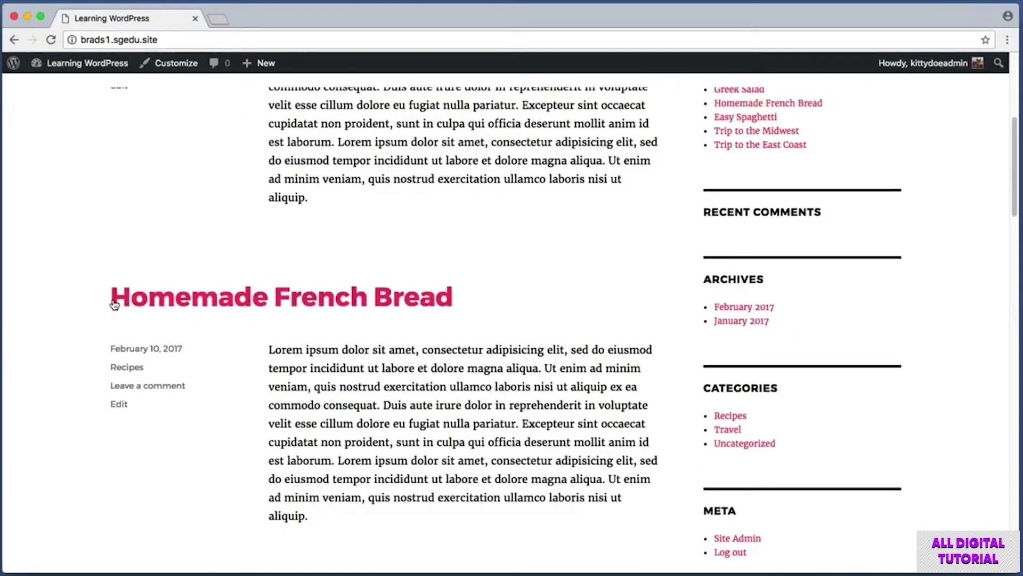
{"action": "scroll", "coordinate": [408, 354], "scroll_direction": "down", "scroll_amount": 6}
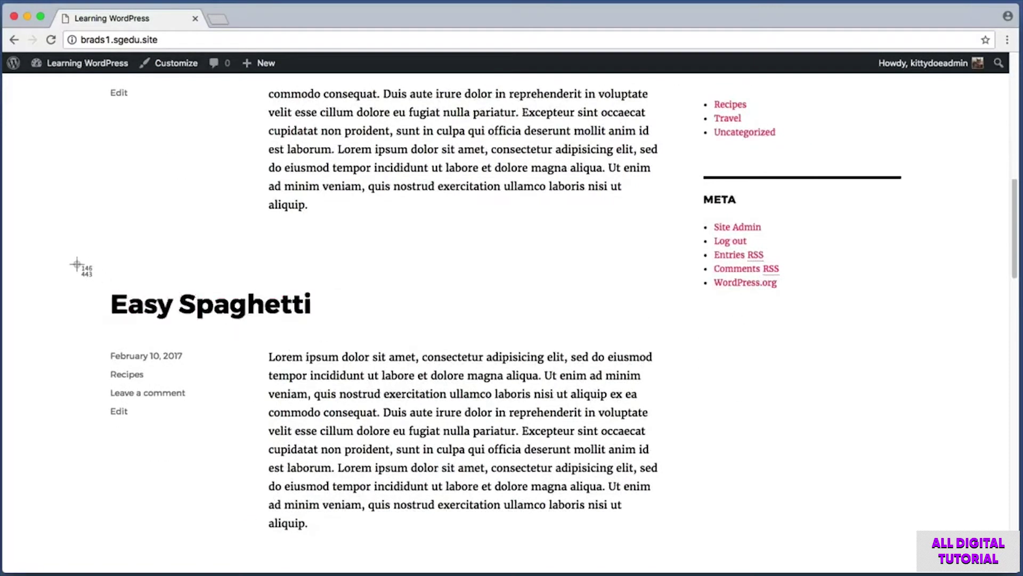
{"action": "scroll", "coordinate": [416, 346], "scroll_direction": "up", "scroll_amount": 10}
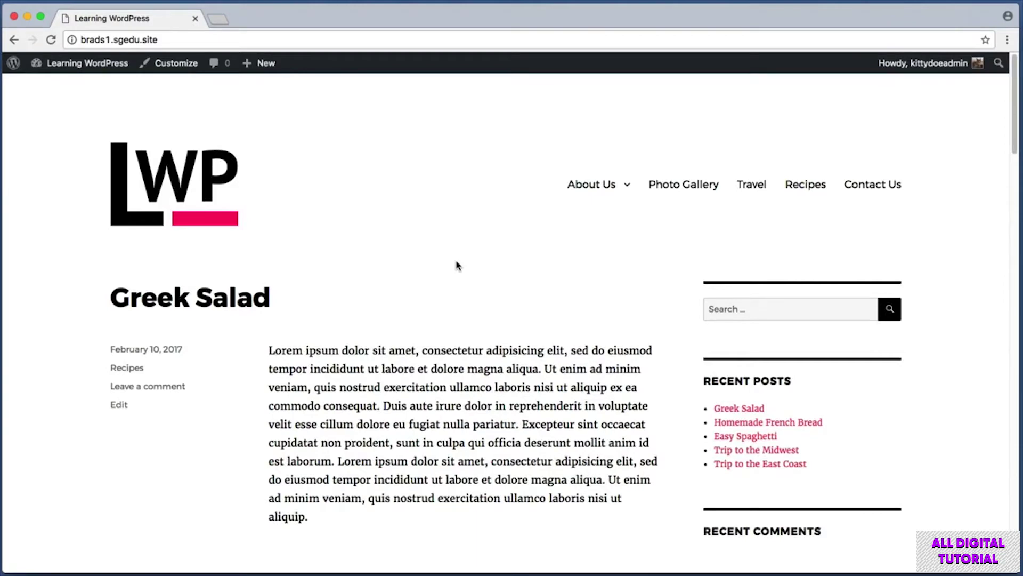
{"action": "key", "text": "super+shift+4"}
{"action": "left_click_drag", "start_coordinate": [475, 169], "coordinate": [556, 190]}
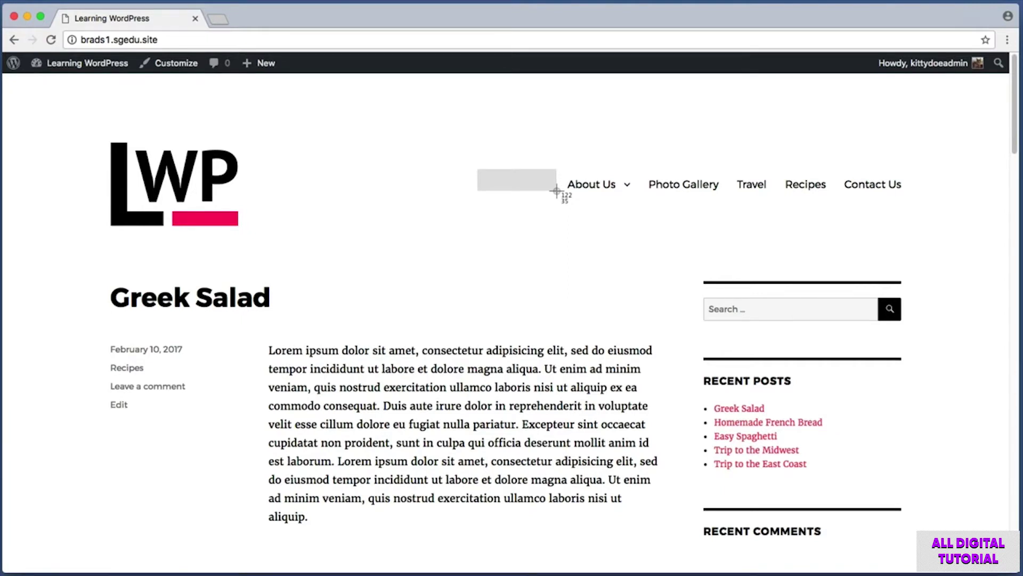
{"action": "left_click_drag", "start_coordinate": [556, 190], "coordinate": [557, 190]}
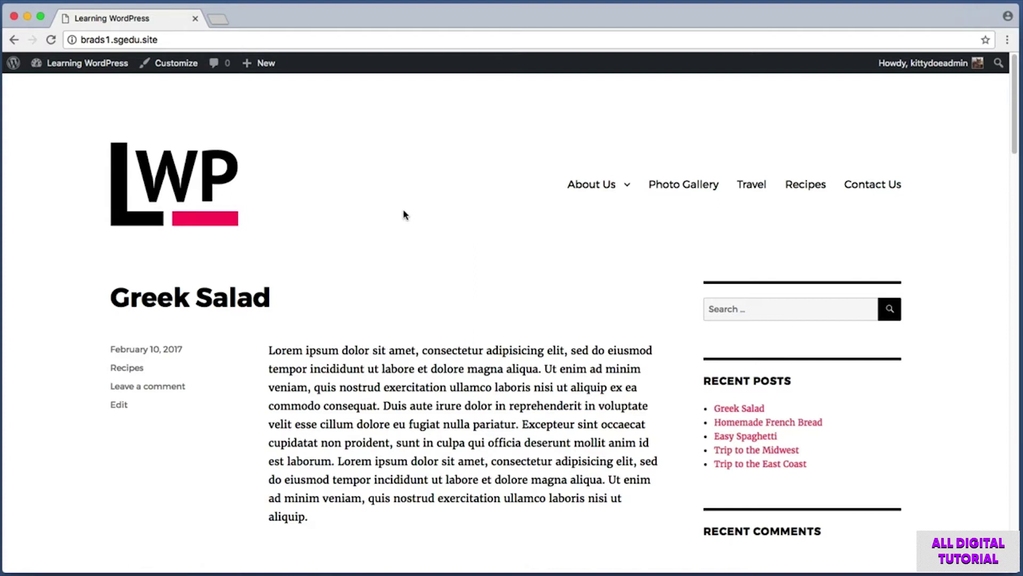
Step: Go to the admin dashboard and start a new page titled "Welcome!"
{"action": "key", "text": "super+shift+4"}
{"action": "left_click_drag", "start_coordinate": [34, 85], "coordinate": [132, 53]}
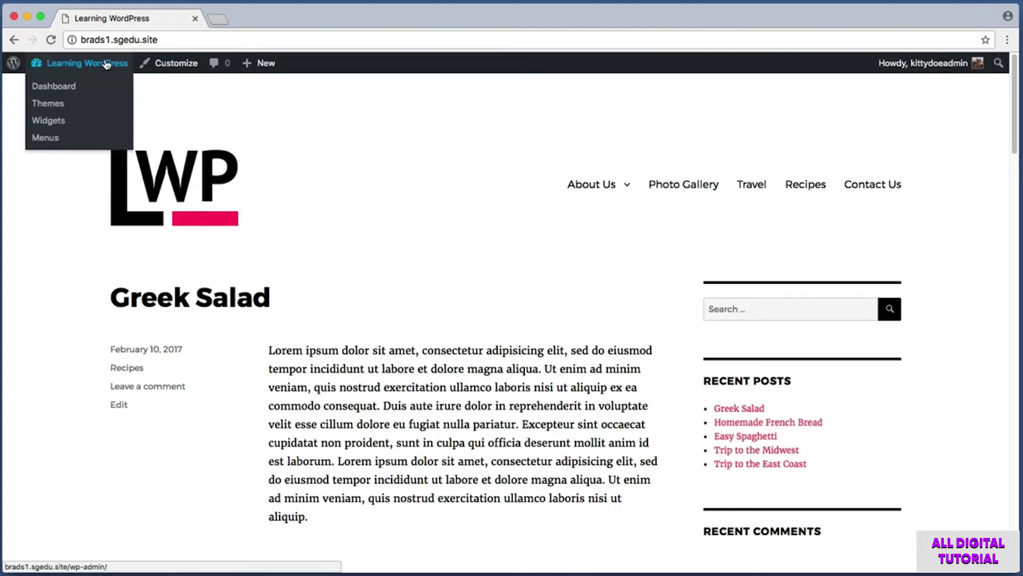
{"action": "left_click", "coordinate": [104, 65]}
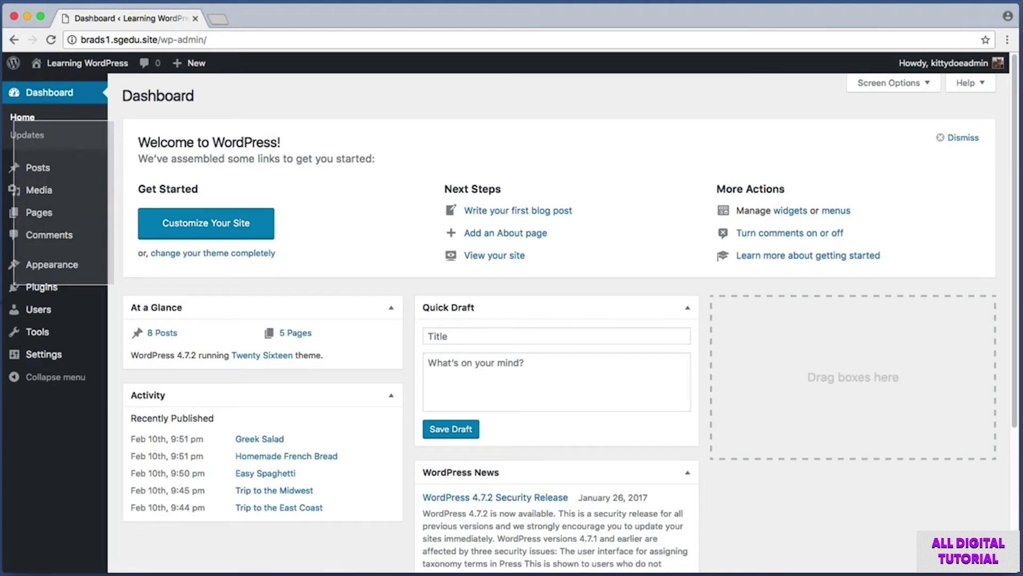
{"action": "mouse_move", "coordinate": [55, 219]}
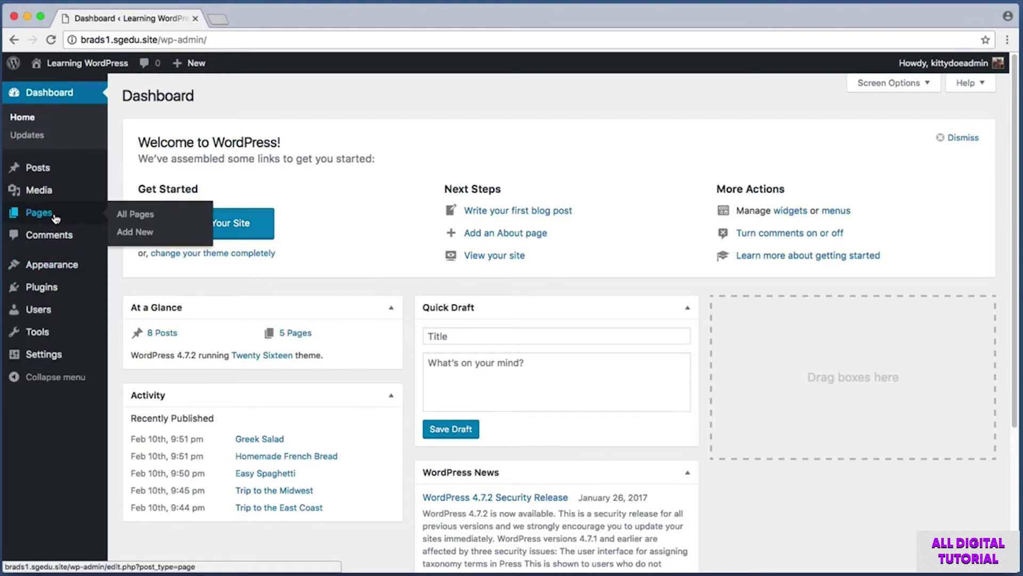
{"action": "left_click", "coordinate": [157, 235]}
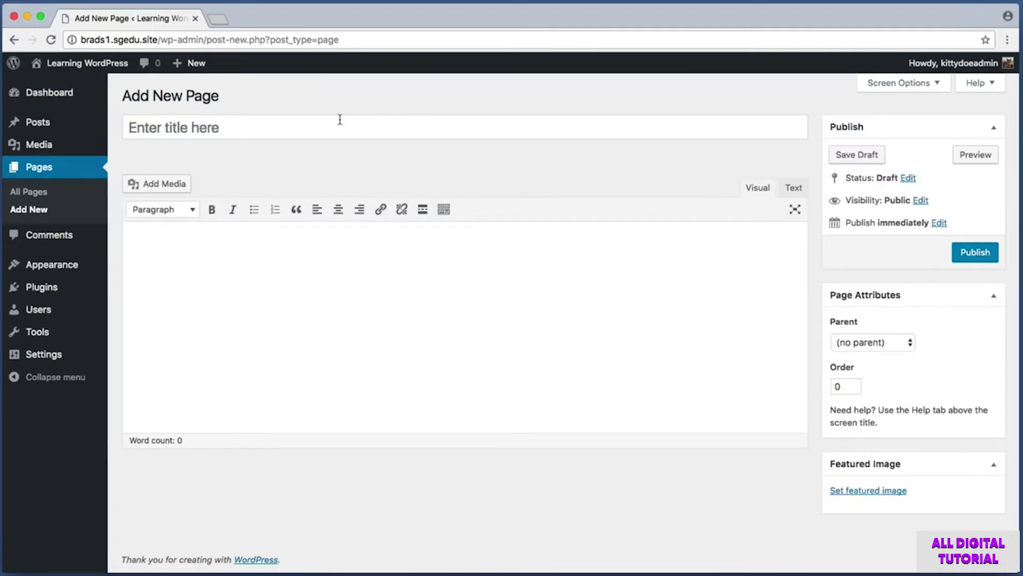
{"action": "left_click", "coordinate": [266, 126]}
{"action": "type", "text": "Welcome!"}
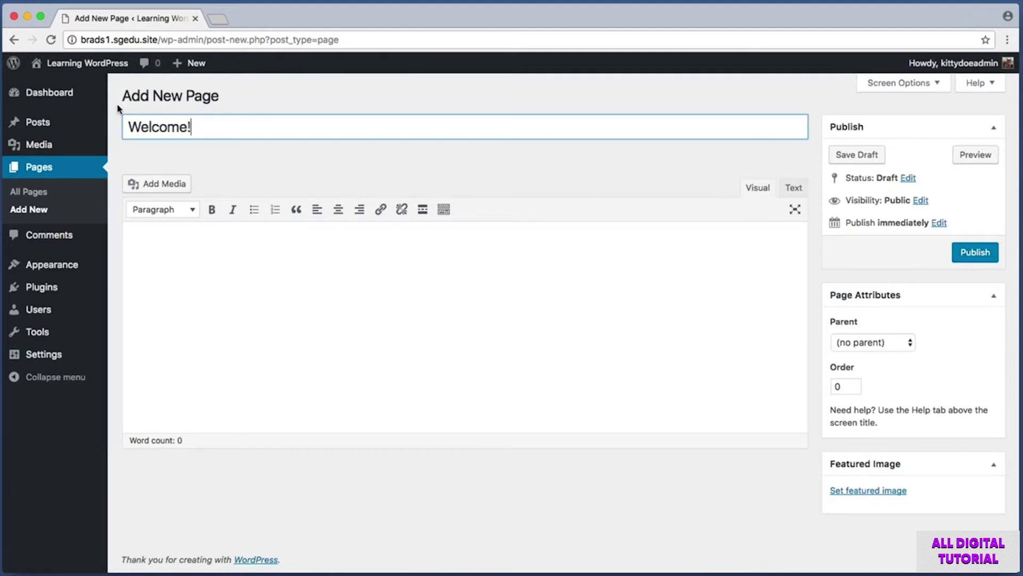
{"action": "key", "text": "super+shift+4"}
{"action": "left_click_drag", "start_coordinate": [117, 107], "coordinate": [219, 150]}
Step: Enter "This is temporary homepage placeholder content." as the Welcome! page's body text and publish the page
{"action": "left_click", "coordinate": [221, 265]}
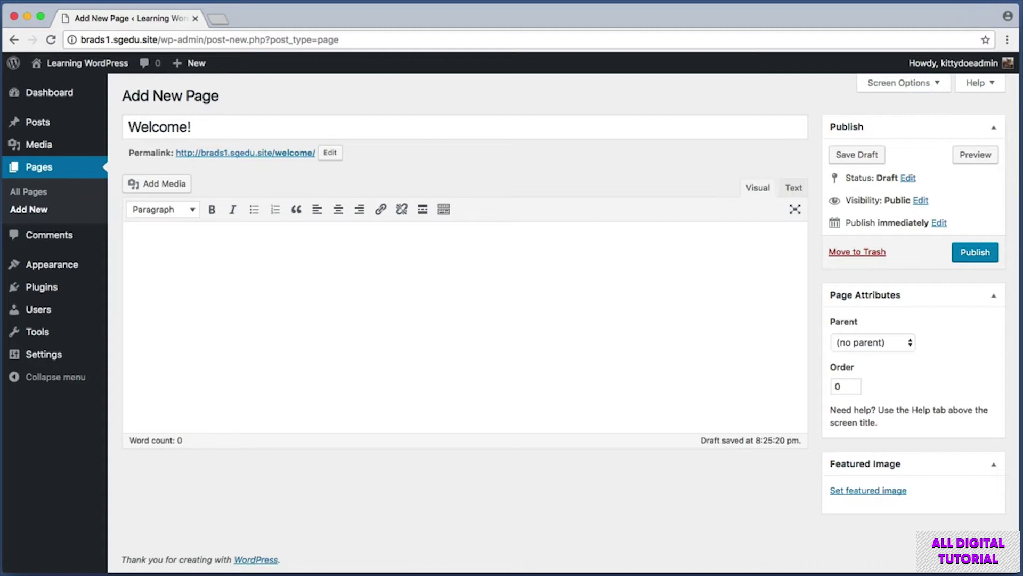
{"action": "type", "text": "This is temporary ho"}
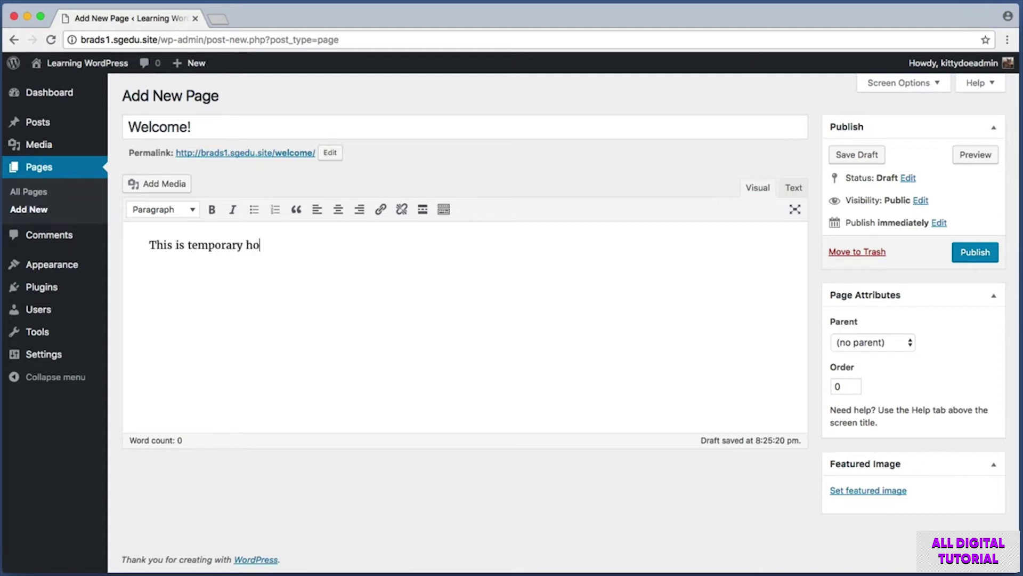
{"action": "type", "text": "mepage placeholder content."}
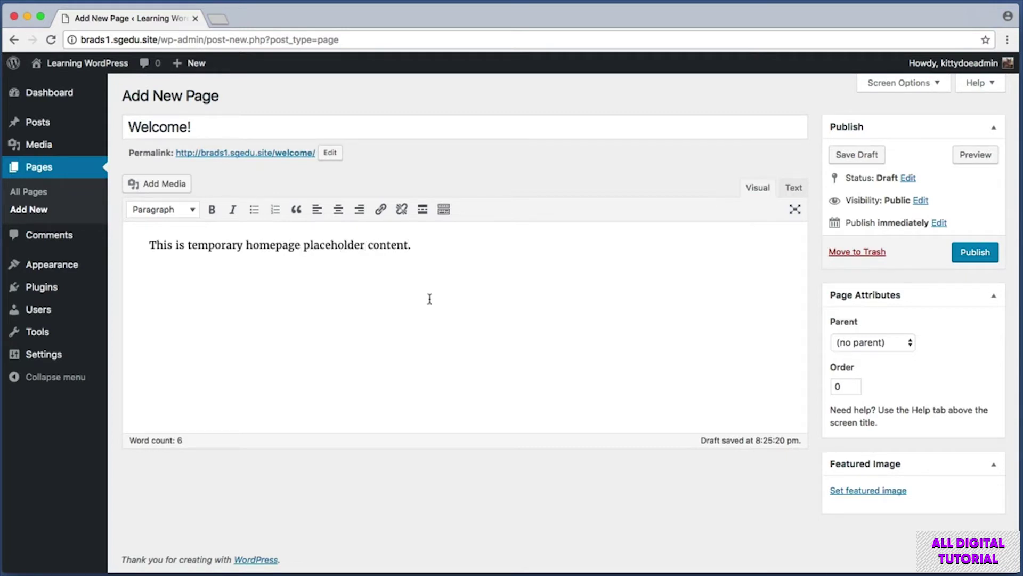
{"action": "key", "text": "super+shift+4"}
{"action": "left_click_drag", "start_coordinate": [929, 234], "coordinate": [1012, 280]}
{"action": "left_click", "coordinate": [980, 254]}
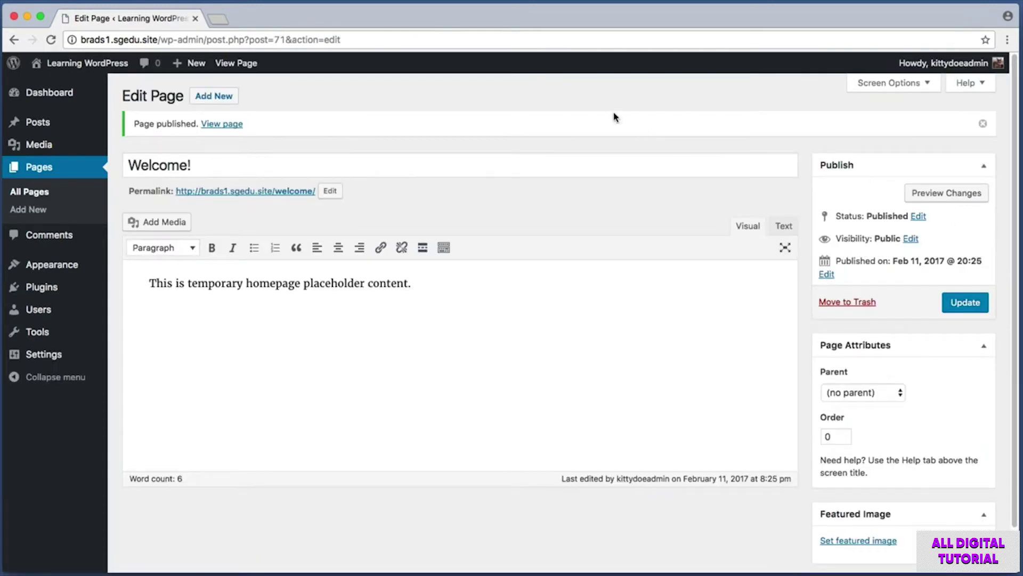
Step: Start another new page and title it "Blog"
{"action": "key", "text": "super+shift+4"}
{"action": "left_click_drag", "start_coordinate": [181, 84], "coordinate": [254, 114]}
{"action": "key", "text": "super+shift+4"}
{"action": "left_click_drag", "start_coordinate": [1, 201], "coordinate": [62, 220]}
{"action": "left_click", "coordinate": [29, 212]}
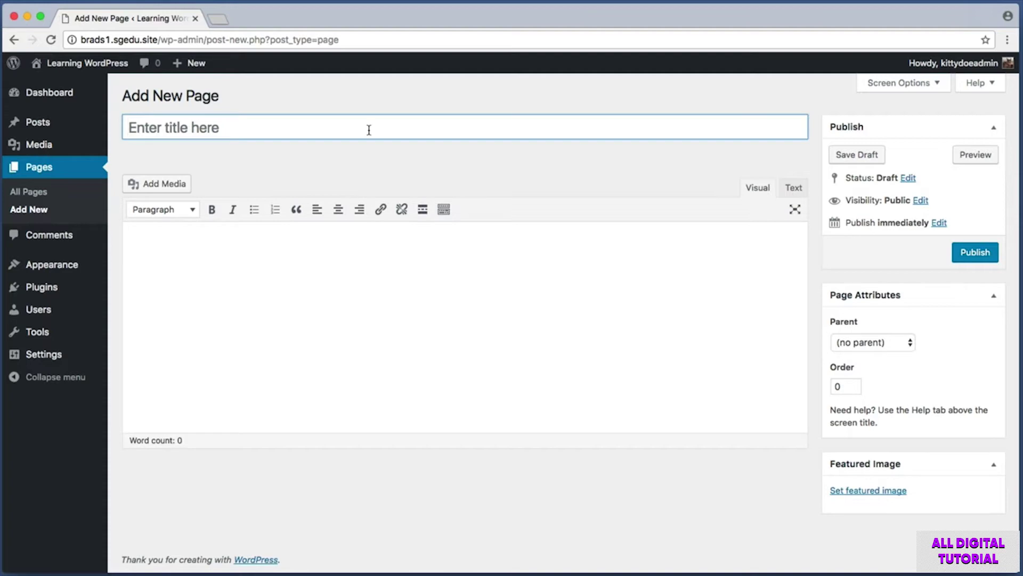
{"action": "type", "text": "Blog"}
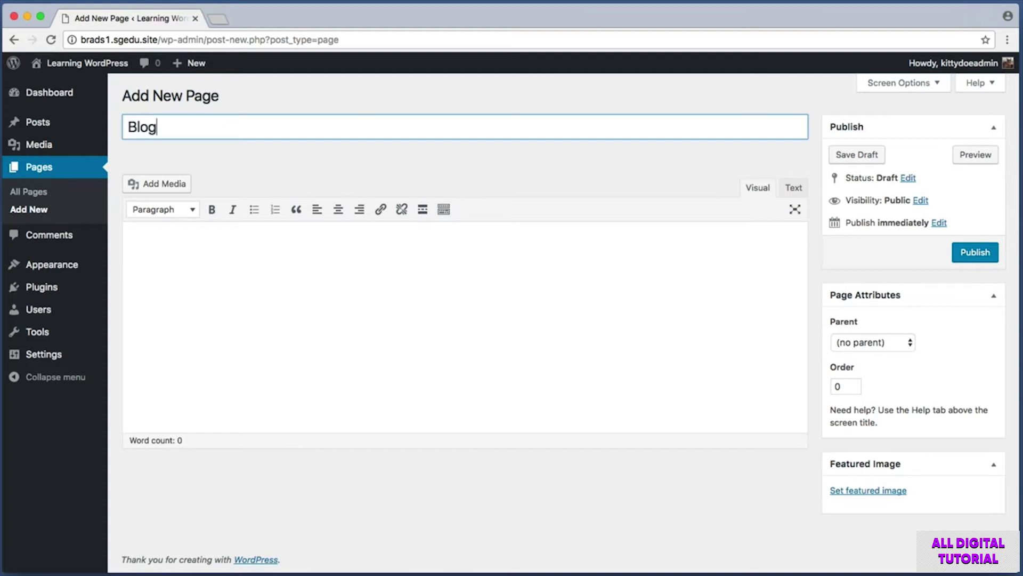
Step: Try "News" and "Journal" as alternative page titles, and restore the title "Blog"
{"action": "key", "text": "super+a"}
{"action": "type", "text": "News"}
{"action": "key", "text": "super+a"}
{"action": "type", "text": "Journal"}
{"action": "key", "text": "super+a"}
{"action": "key", "text": "BackSpace"}
{"action": "type", "text": "Blog"}
Step: Leave the Blog page's body empty and publish the page
{"action": "left_click", "coordinate": [276, 265]}
{"action": "key", "text": "super+shift+4"}
{"action": "left_click_drag", "start_coordinate": [123, 217], "coordinate": [605, 427]}
{"action": "key", "text": "super+shift+4"}
{"action": "left_click_drag", "start_coordinate": [938, 237], "coordinate": [1010, 270]}
{"action": "left_click", "coordinate": [985, 253]}
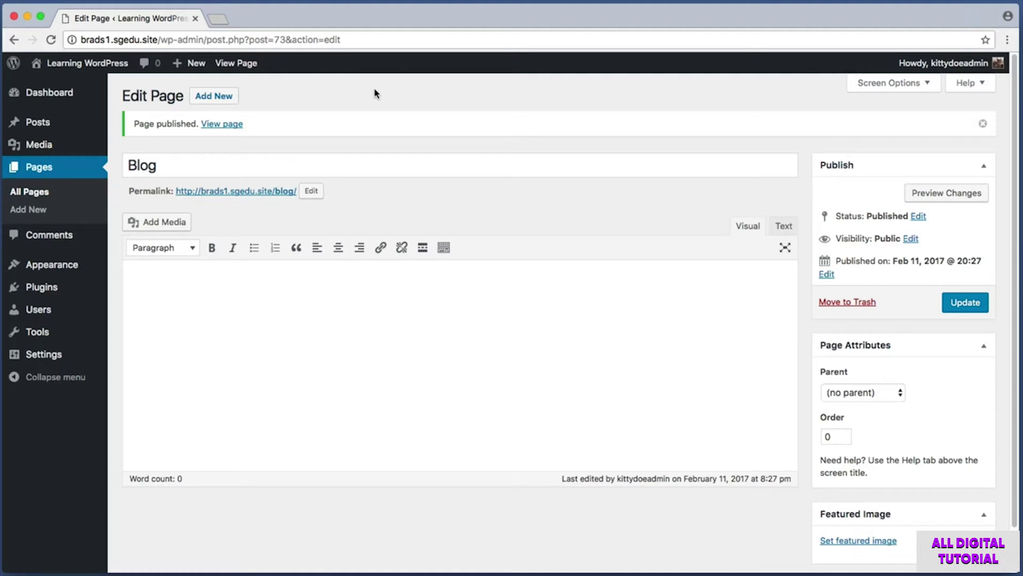
Step: In the Reading settings, set the front page display to a static page instead of the latest posts
{"action": "key", "text": "super+shift+4"}
{"action": "left_click_drag", "start_coordinate": [117, 85], "coordinate": [2, 419]}
{"action": "mouse_move", "coordinate": [44, 359]}
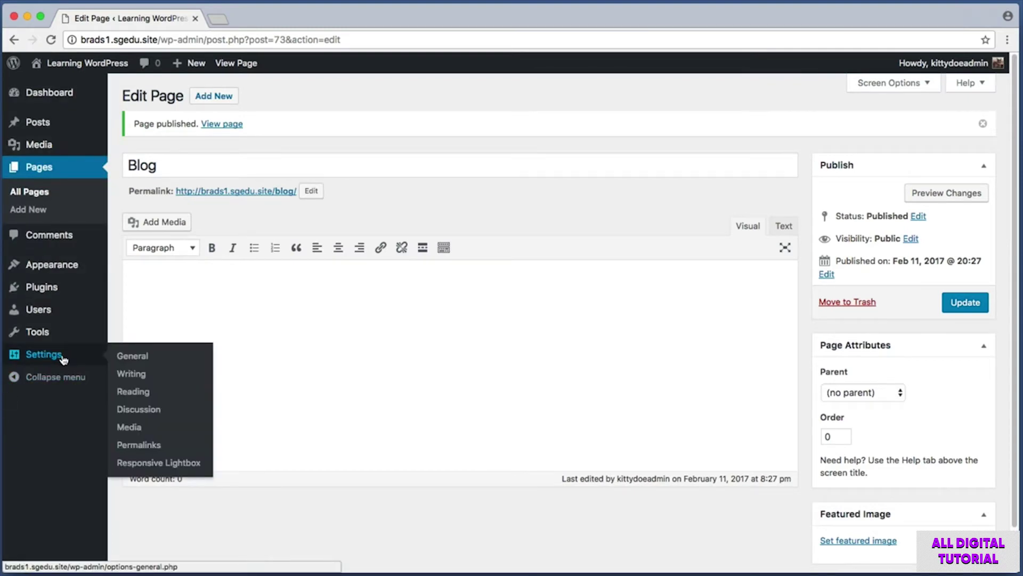
{"action": "left_click", "coordinate": [152, 397]}
{"action": "key", "text": "super+shift+4"}
{"action": "left_click_drag", "start_coordinate": [115, 118], "coordinate": [441, 246]}
{"action": "key", "text": "super+shift+4"}
{"action": "left_click_drag", "start_coordinate": [117, 123], "coordinate": [366, 142]}
{"action": "key", "text": "super+shift+4"}
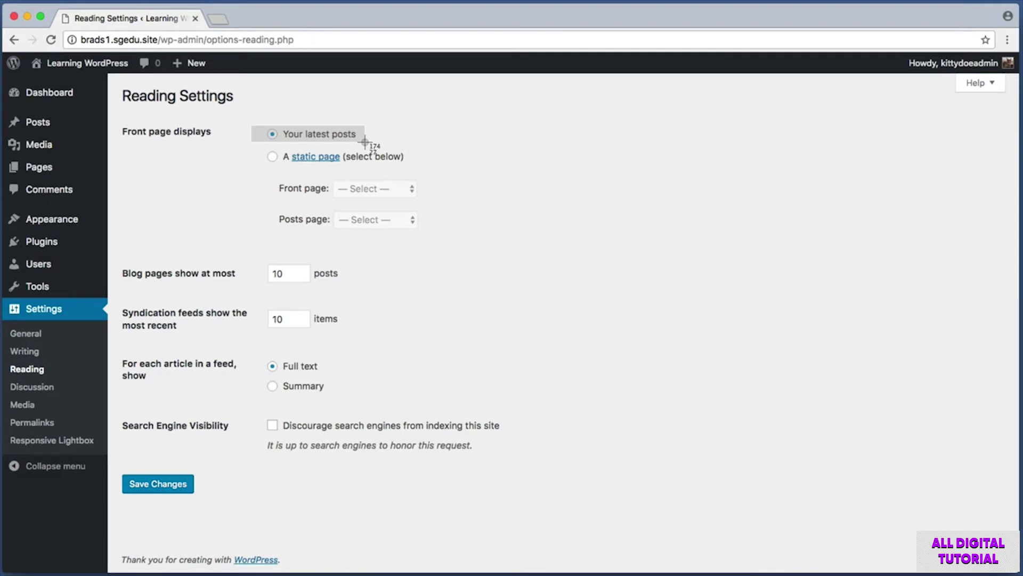
{"action": "left_click_drag", "start_coordinate": [365, 142], "coordinate": [365, 142]}
{"action": "key", "text": "super+shift+4"}
{"action": "left_click_drag", "start_coordinate": [260, 149], "coordinate": [417, 165]}
{"action": "left_click", "coordinate": [273, 157]}
Step: Choose the Welcome! page as the site's static front page in the Reading settings
{"action": "key", "text": "super+shift+4"}
{"action": "left_click_drag", "start_coordinate": [268, 170], "coordinate": [440, 240]}
{"action": "key", "text": "super+shift+4"}
{"action": "left_click_drag", "start_coordinate": [275, 178], "coordinate": [431, 200]}
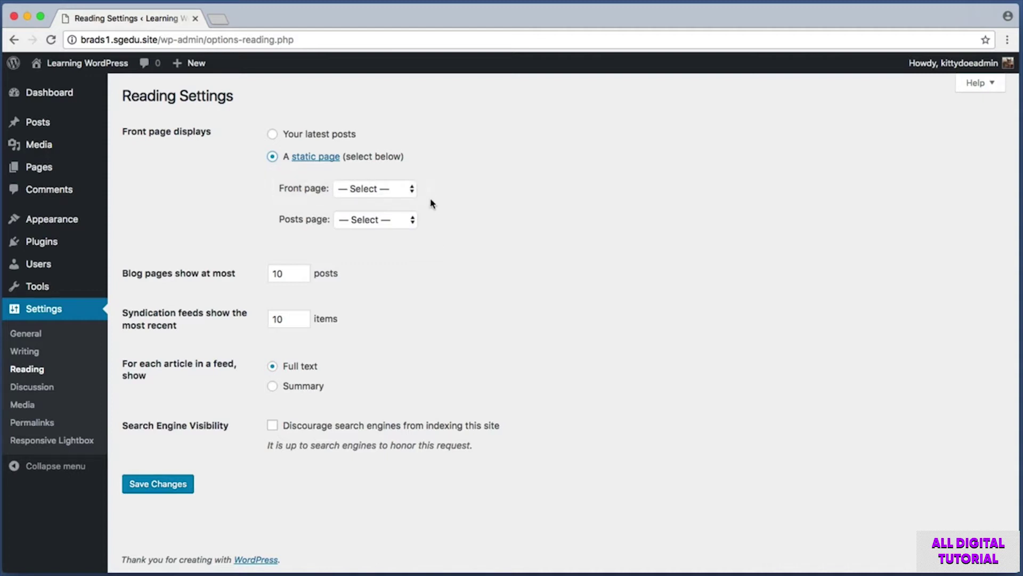
{"action": "left_click", "coordinate": [385, 192]}
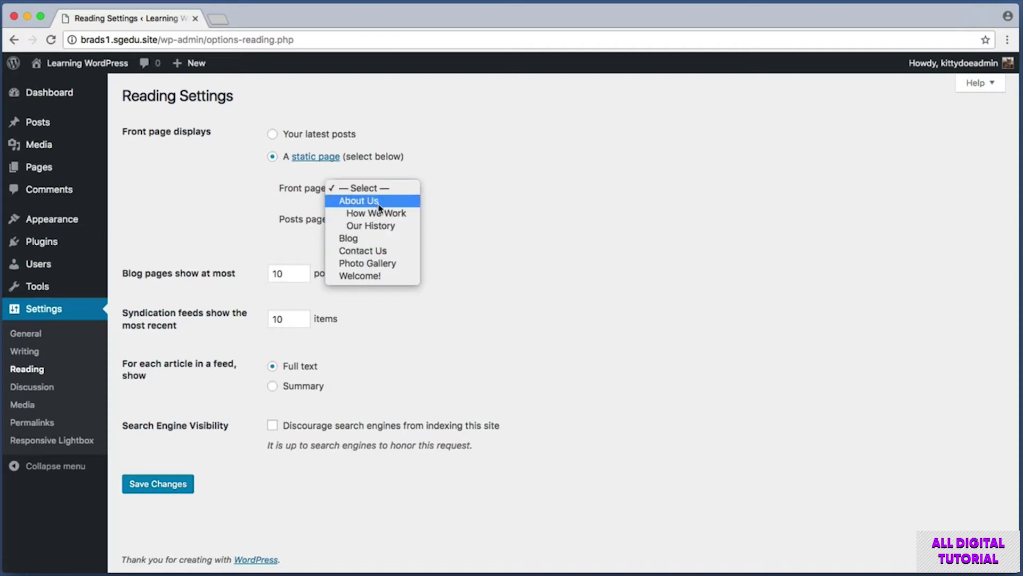
{"action": "left_click", "coordinate": [398, 277]}
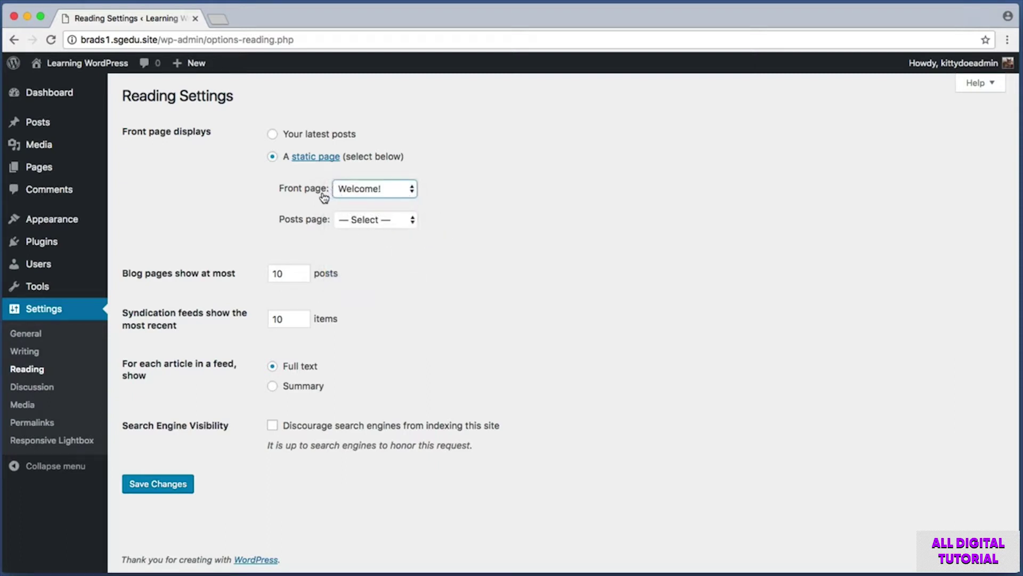
Step: Set the posts page to Blog and save the Reading settings
{"action": "key", "text": "super+shift+4"}
{"action": "left_click_drag", "start_coordinate": [272, 207], "coordinate": [428, 235]}
{"action": "left_click", "coordinate": [405, 220]}
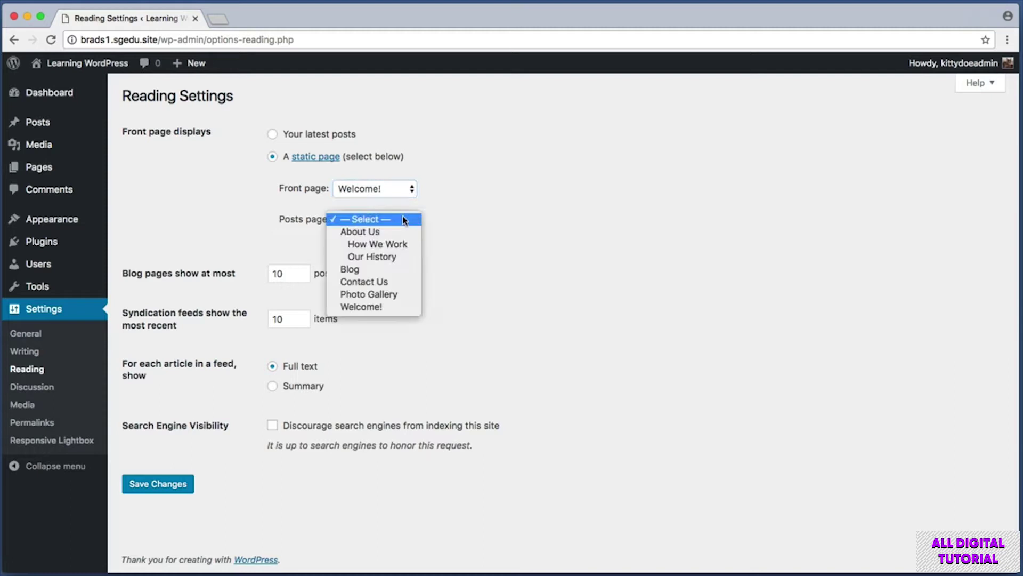
{"action": "left_click", "coordinate": [368, 271]}
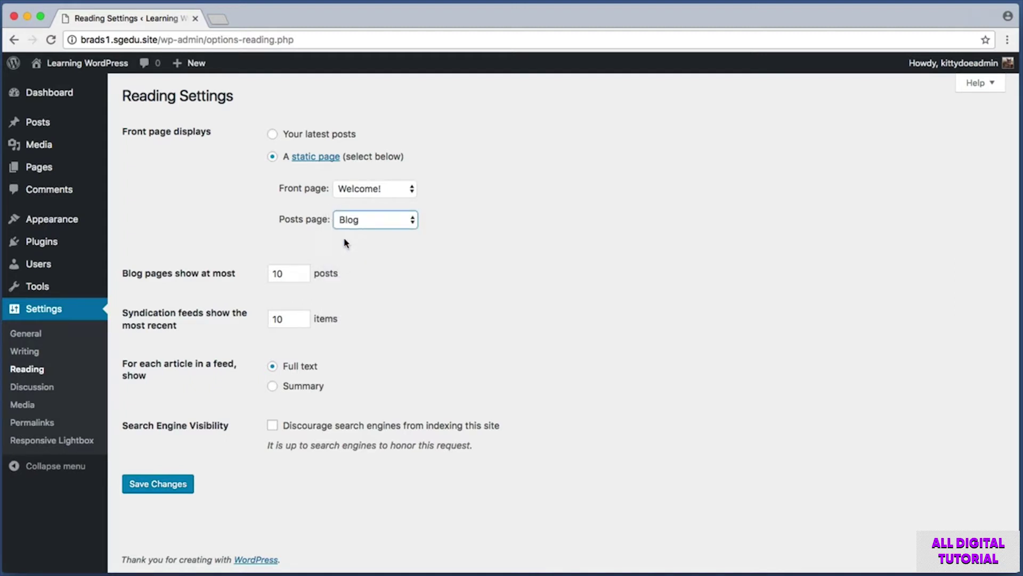
{"action": "key", "text": "super+shift+4"}
{"action": "left_click_drag", "start_coordinate": [115, 461], "coordinate": [217, 504]}
{"action": "left_click", "coordinate": [164, 489]}
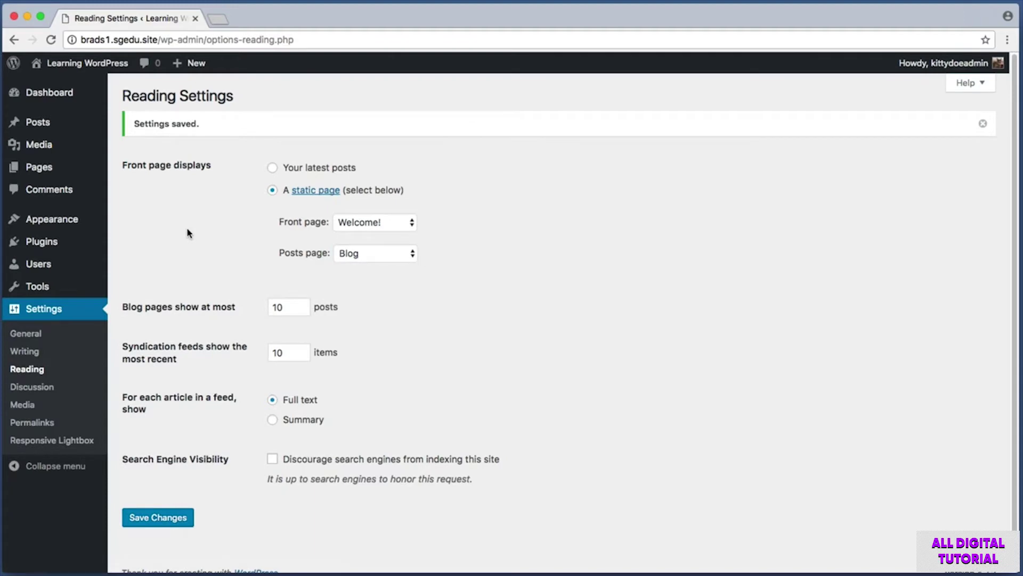
Step: View the live site's homepage and check its Welcome! content and navigation menu
{"action": "left_click", "coordinate": [96, 64]}
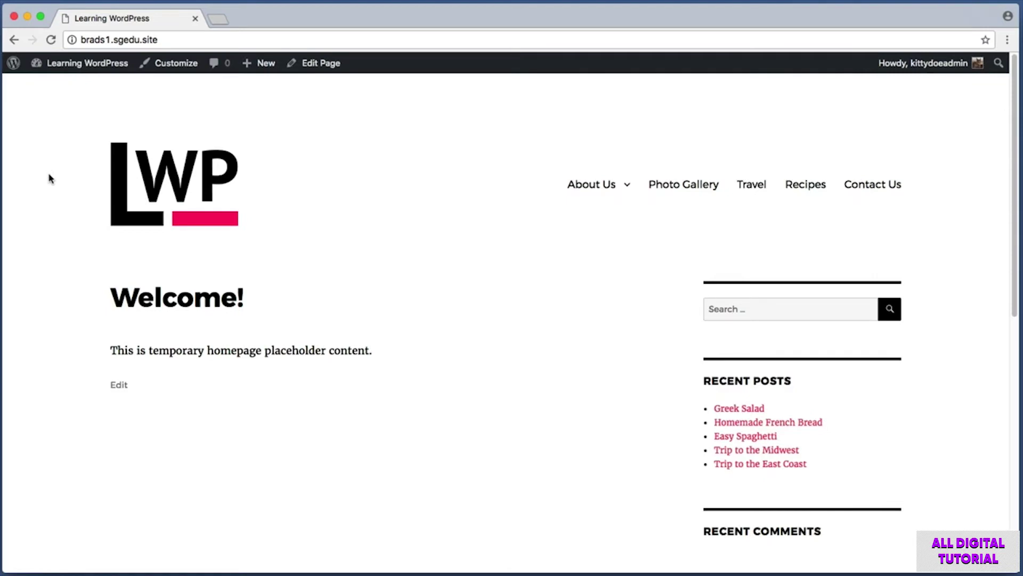
{"action": "key", "text": "super+shift+4"}
{"action": "left_click_drag", "start_coordinate": [97, 273], "coordinate": [399, 367]}
{"action": "key", "text": "super+shift+4"}
{"action": "left_click_drag", "start_coordinate": [477, 171], "coordinate": [554, 192]}
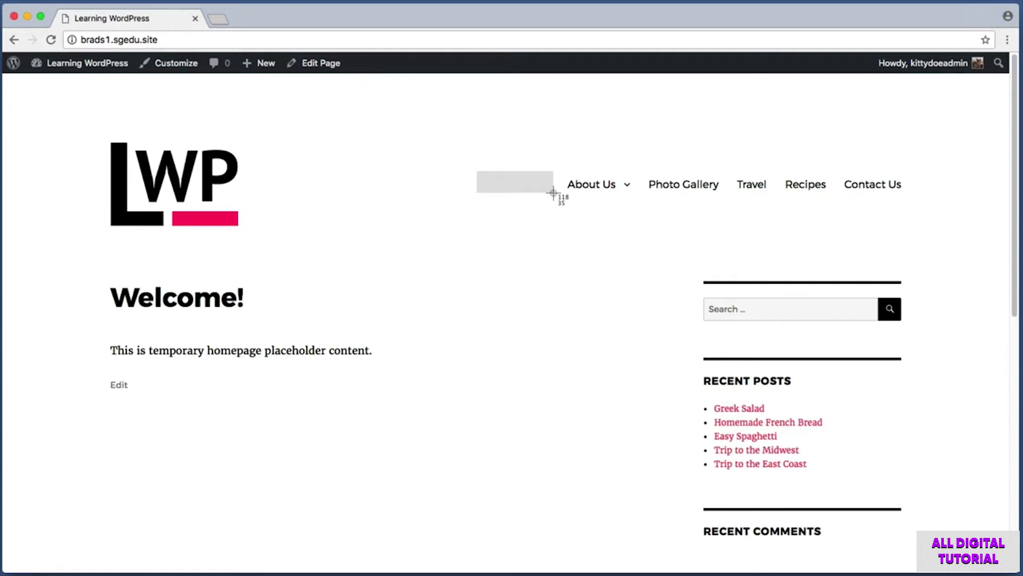
{"action": "left_click_drag", "start_coordinate": [553, 192], "coordinate": [923, 204]}
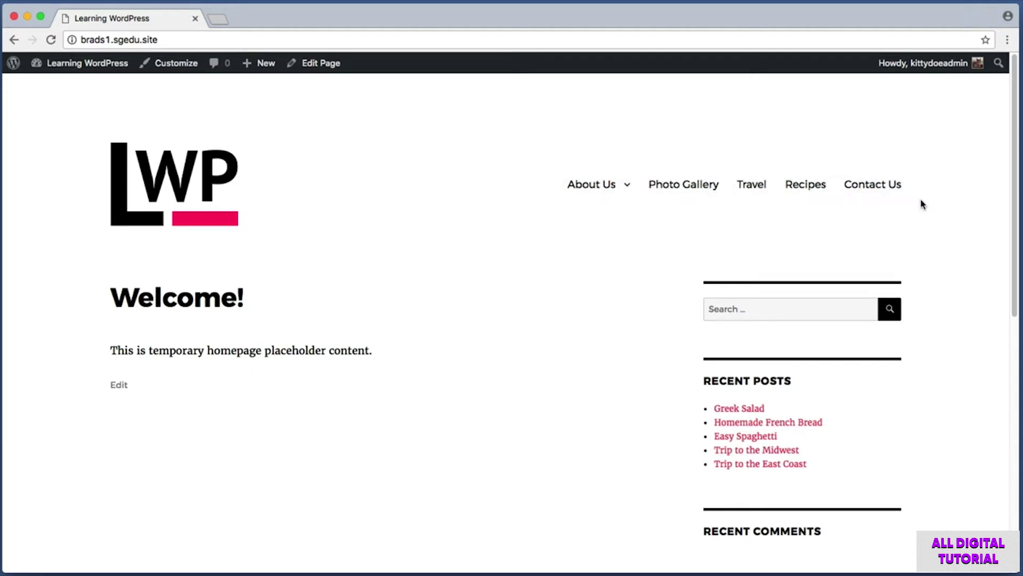
Step: Return to the dashboard, open the menu editor and add the Blog page to the Main Menu
{"action": "left_click", "coordinate": [110, 64]}
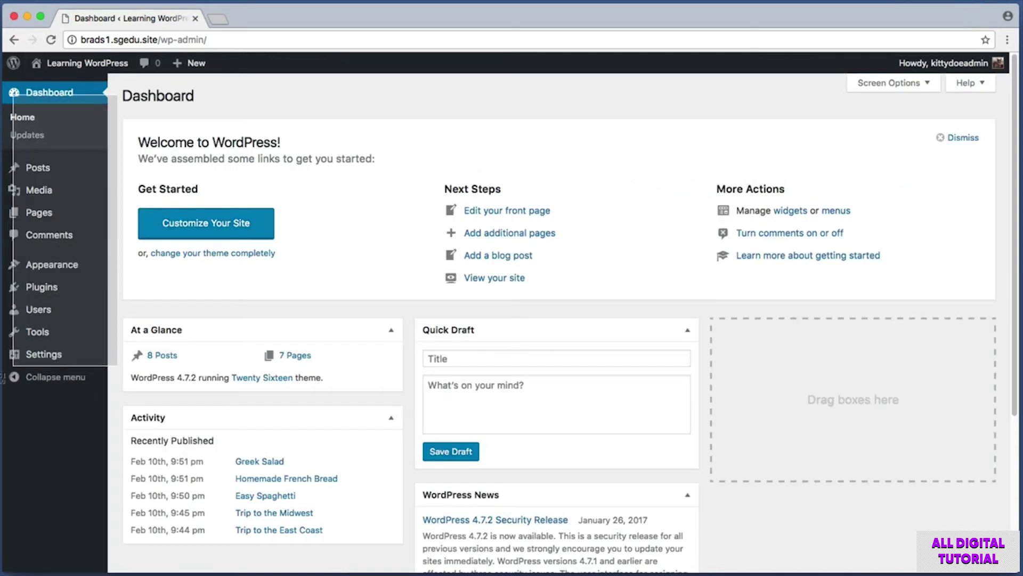
{"action": "mouse_move", "coordinate": [70, 266]}
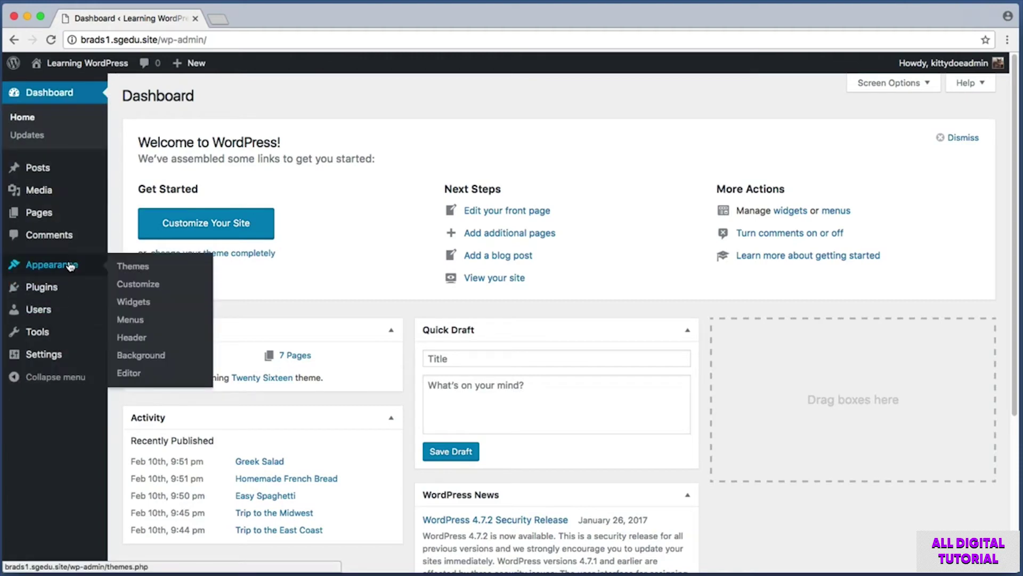
{"action": "left_click", "coordinate": [151, 322]}
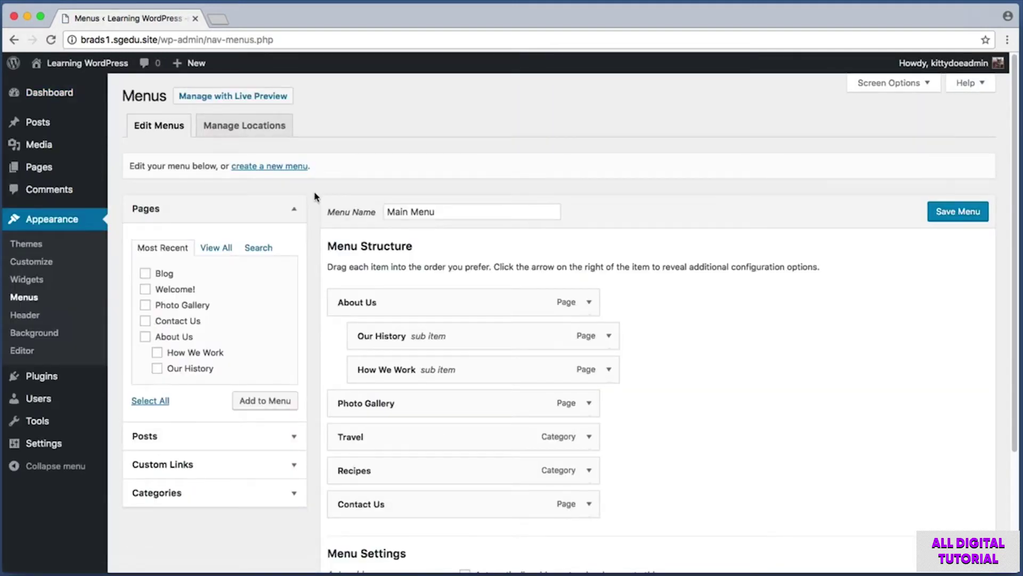
{"action": "key", "text": "super+shift+4"}
{"action": "left_click_drag", "start_coordinate": [314, 191], "coordinate": [123, 396]}
{"action": "key", "text": "super+shift+4"}
{"action": "left_click_drag", "start_coordinate": [139, 262], "coordinate": [205, 293]}
{"action": "left_click", "coordinate": [146, 274]}
{"action": "left_click", "coordinate": [294, 403]}
Step: Move the Blog item above About Us as the first item of the Main Menu and save the menu
{"action": "key", "text": "super+shift+4"}
{"action": "left_click_drag", "start_coordinate": [316, 518], "coordinate": [635, 562]}
{"action": "left_click_drag", "start_coordinate": [428, 542], "coordinate": [426, 300]}
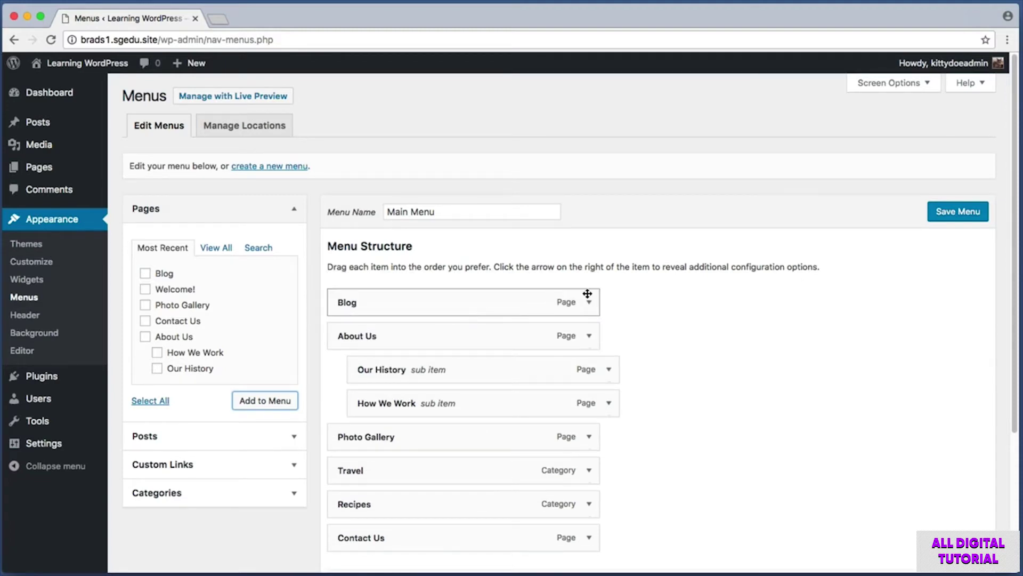
{"action": "key", "text": "super+shift+4"}
{"action": "left_click_drag", "start_coordinate": [907, 184], "coordinate": [1007, 230]}
{"action": "left_click", "coordinate": [978, 216]}
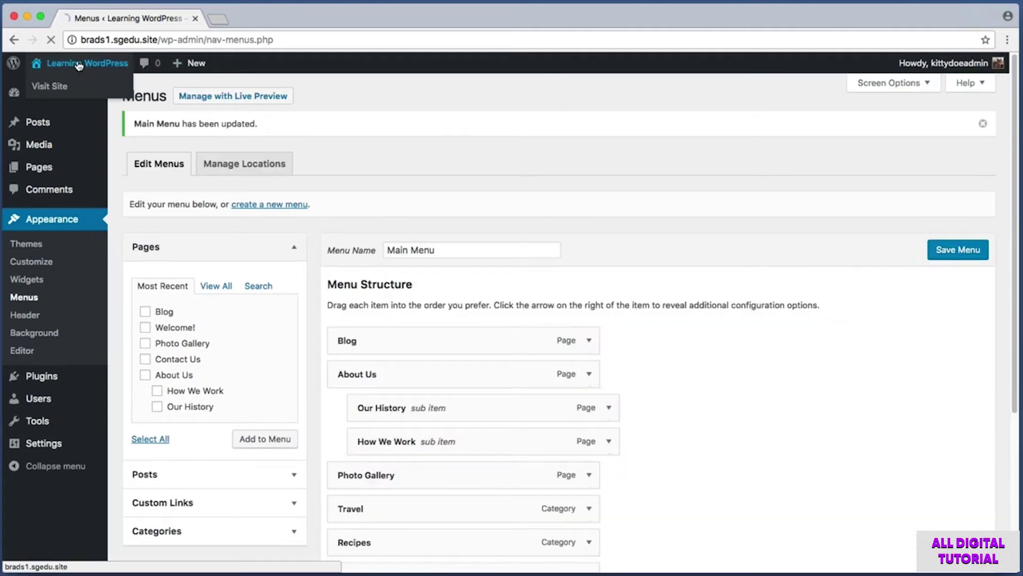
Step: View the live homepage again and check the navigation menu for the Blog item
{"action": "left_click", "coordinate": [79, 64]}
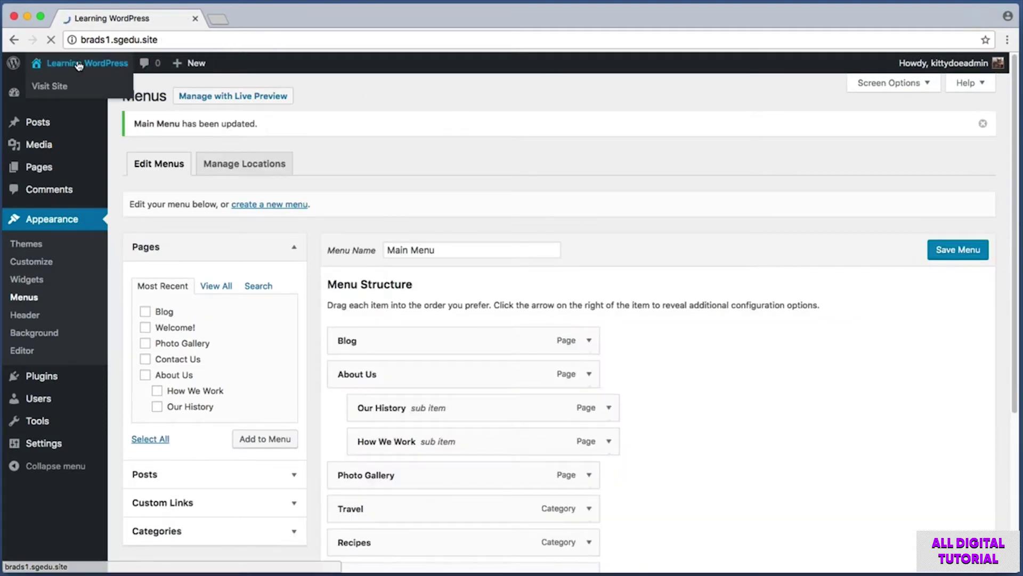
{"action": "key", "text": "super+shift+4"}
{"action": "left_click_drag", "start_coordinate": [88, 275], "coordinate": [388, 363]}
{"action": "key", "text": "super+shift+4"}
{"action": "left_click_drag", "start_coordinate": [504, 175], "coordinate": [572, 203]}
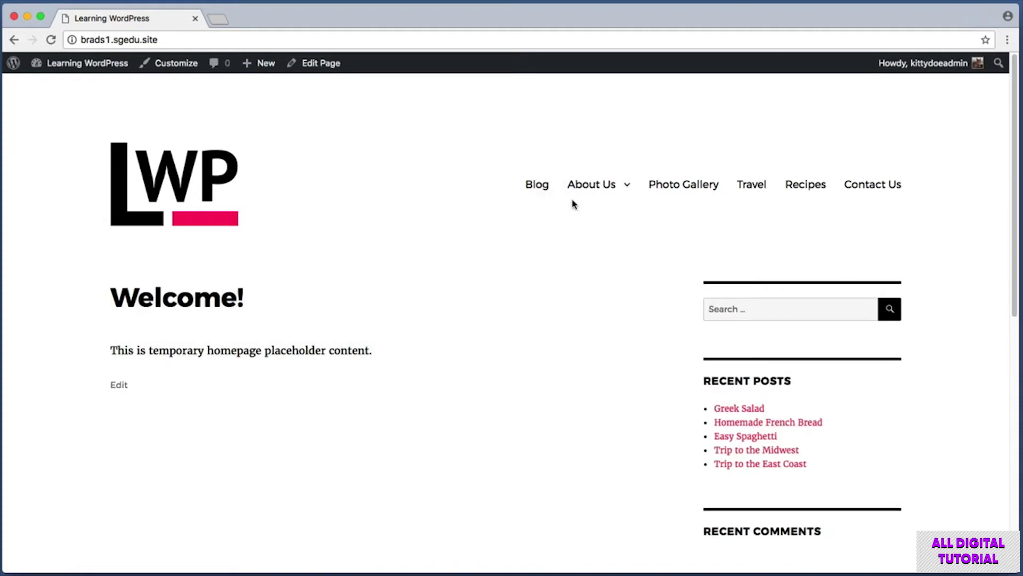
Step: Open the Blog page from the site's navigation and look through its posts
{"action": "left_click", "coordinate": [537, 186]}
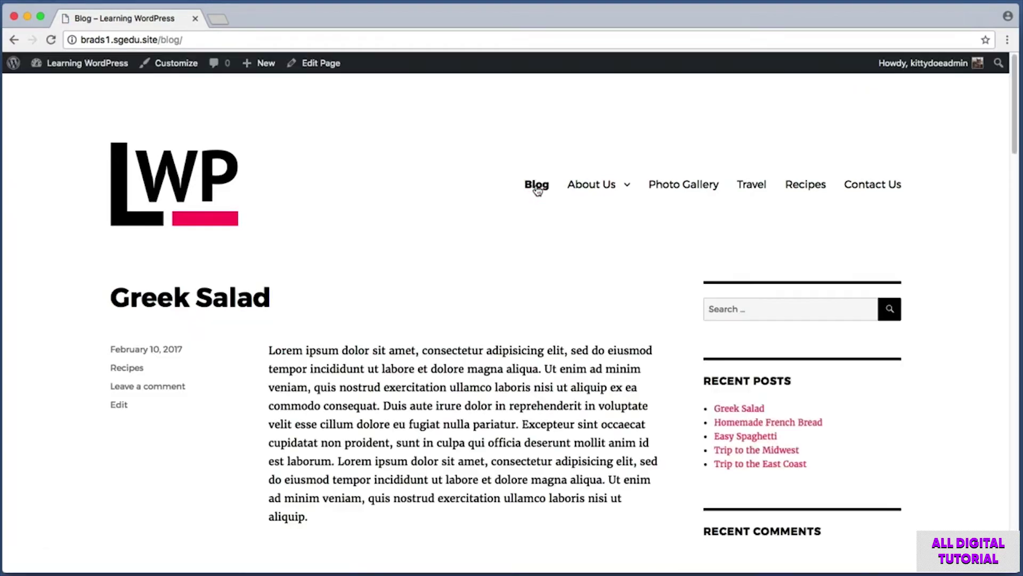
{"action": "scroll", "coordinate": [67, 258], "scroll_direction": "down", "scroll_amount": 15}
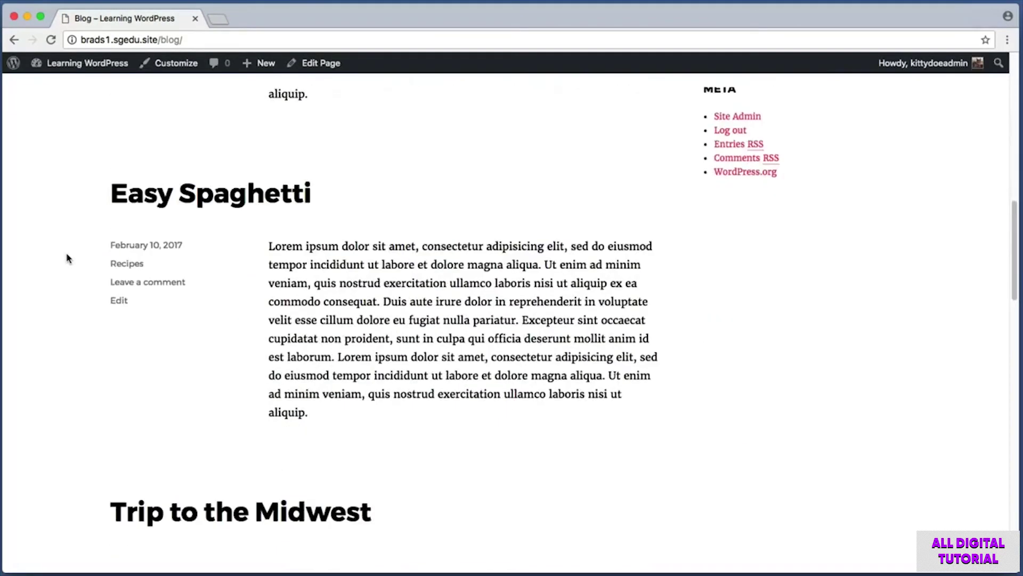
{"action": "scroll", "coordinate": [67, 258], "scroll_direction": "down", "scroll_amount": 5}
{"action": "scroll", "coordinate": [67, 259], "scroll_direction": "down", "scroll_amount": 5}
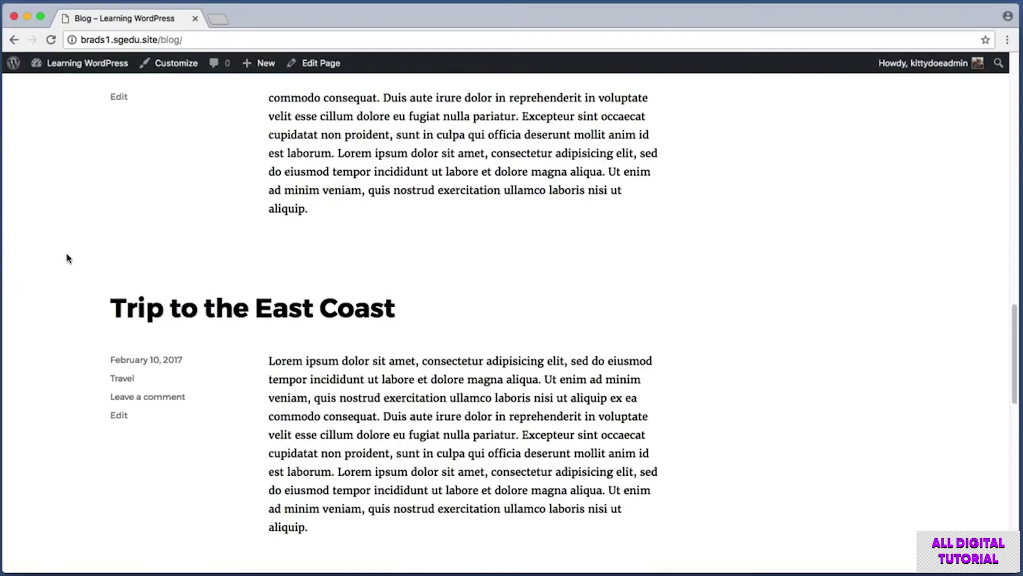
{"action": "scroll", "coordinate": [67, 259], "scroll_direction": "up", "scroll_amount": 20}
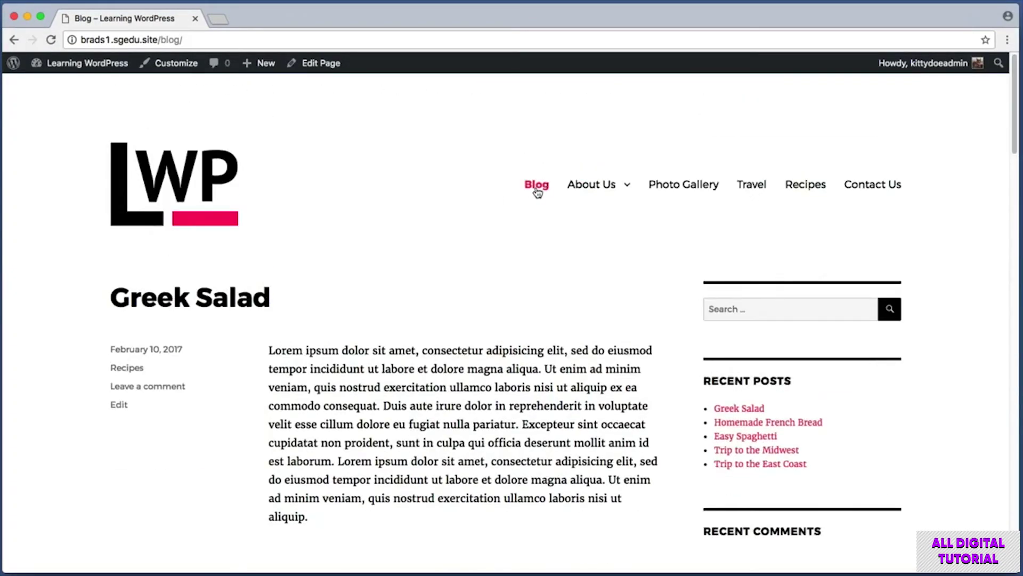
{"action": "key", "text": "super+shift+4"}
{"action": "left_click_drag", "start_coordinate": [506, 163], "coordinate": [561, 209]}
{"action": "key", "text": "super+shift+4"}
{"action": "left_click_drag", "start_coordinate": [520, 160], "coordinate": [562, 215]}
Step: Go back to the homepage through the site logo and review its welcome content alongside the Blog, Travel and Recipes links
{"action": "left_click", "coordinate": [190, 174]}
{"action": "key", "text": "super+shift+4"}
{"action": "left_click_drag", "start_coordinate": [91, 265], "coordinate": [433, 408]}
{"action": "key", "text": "super+shift+4"}
{"action": "left_click_drag", "start_coordinate": [731, 170], "coordinate": [832, 199]}
{"action": "key", "text": "super+shift+4"}
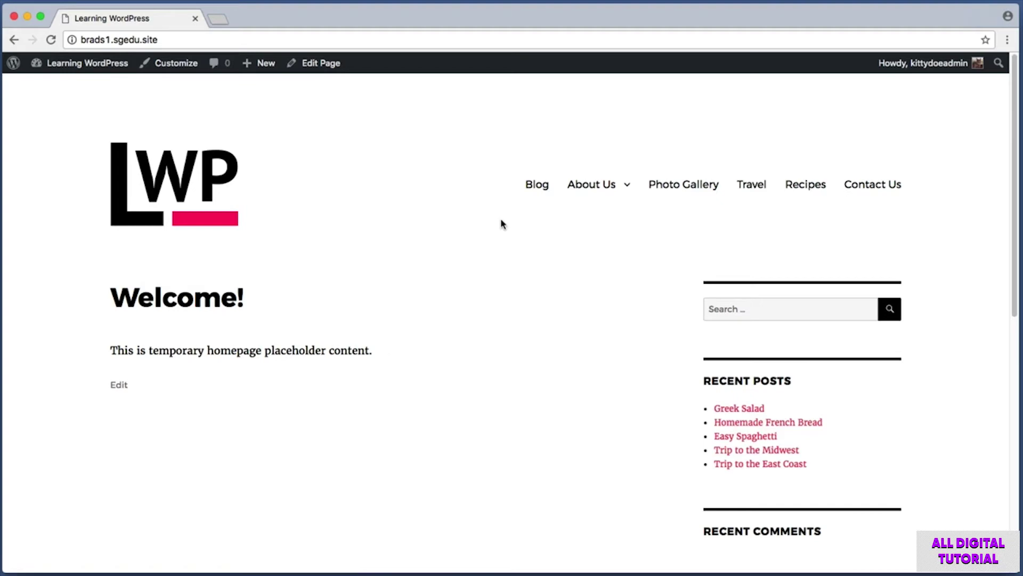
{"action": "key", "text": "super+shift+4"}
{"action": "left_click_drag", "start_coordinate": [513, 170], "coordinate": [561, 200]}
{"action": "key", "text": "super+shift+4"}
{"action": "left_click_drag", "start_coordinate": [91, 269], "coordinate": [476, 368]}
Step: Return to the dashboard and open the Welcome! front page for editing from the list of pages
{"action": "left_click", "coordinate": [78, 65]}
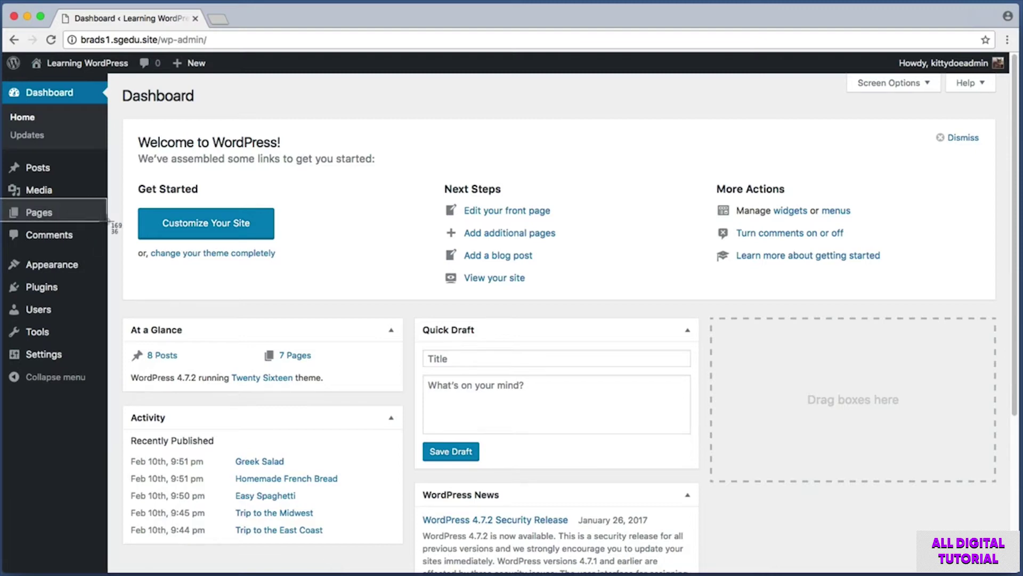
{"action": "left_click", "coordinate": [73, 213]}
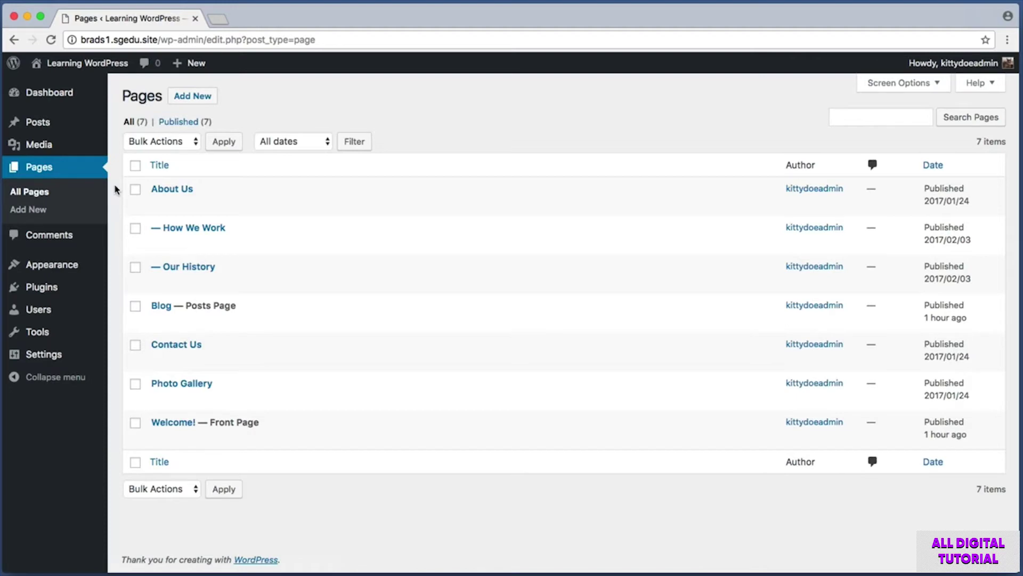
{"action": "key", "text": "super+shift+4"}
{"action": "left_click_drag", "start_coordinate": [118, 402], "coordinate": [329, 450]}
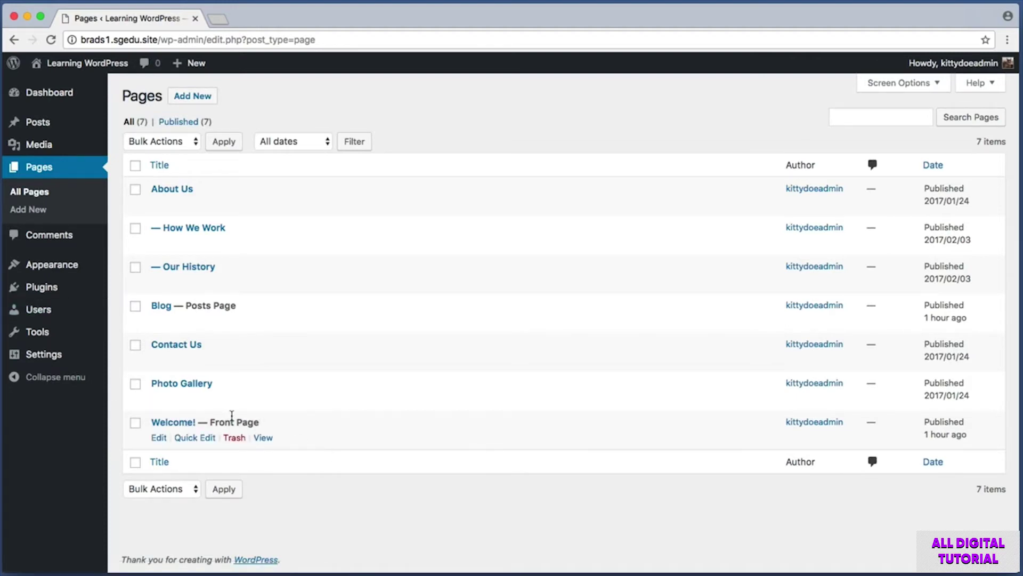
{"action": "left_click", "coordinate": [178, 422]}
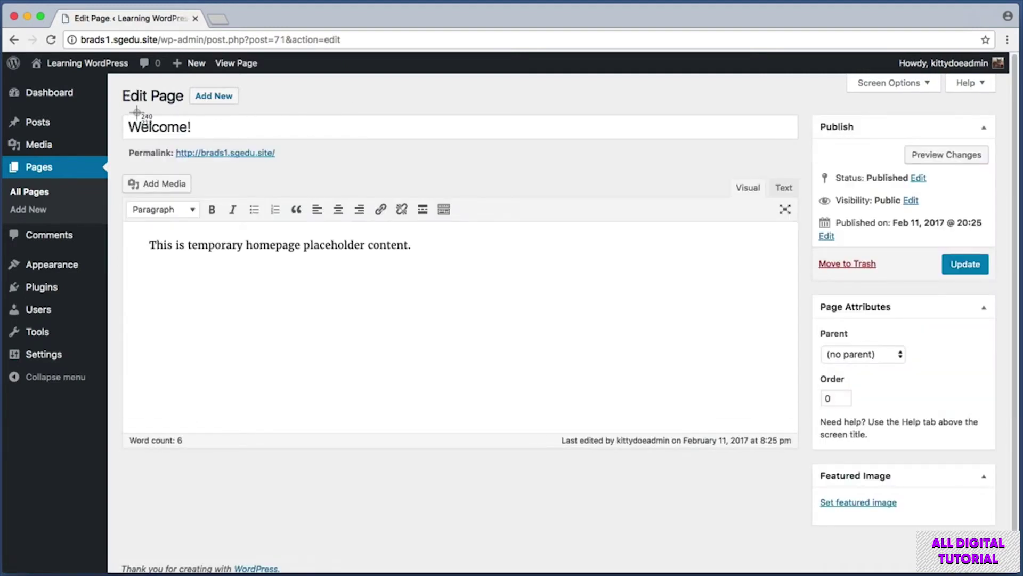
Step: Replace the Welcome! page's placeholder sentence with the copied three-paragraph text starting "Hello and welcome. This is my homepage."
{"action": "key", "text": "super+shift+4"}
{"action": "left_click_drag", "start_coordinate": [133, 230], "coordinate": [166, 239]}
{"action": "key", "text": "super+a"}
{"action": "key", "text": "BackSpace"}
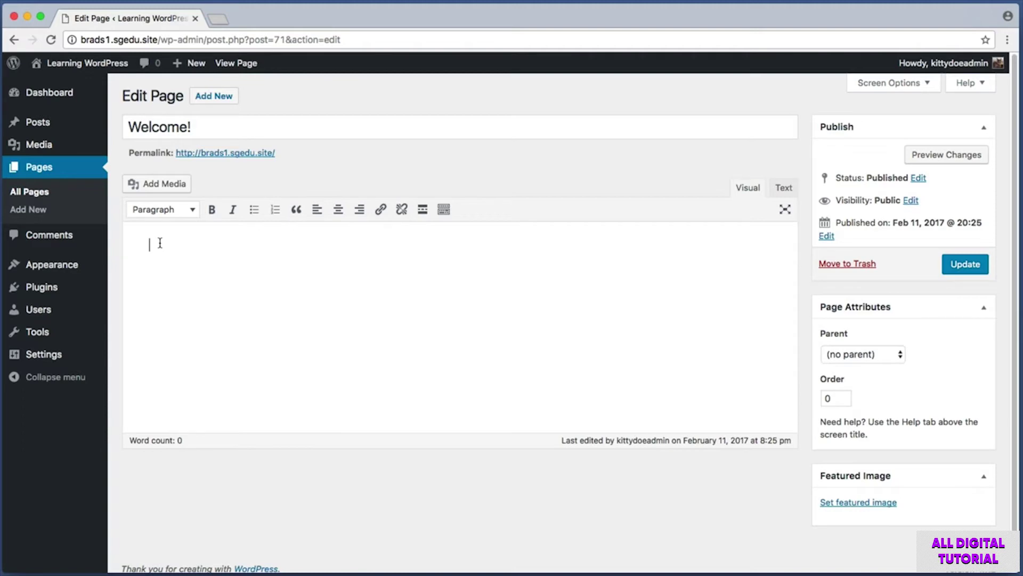
{"action": "right_click", "coordinate": [160, 247]}
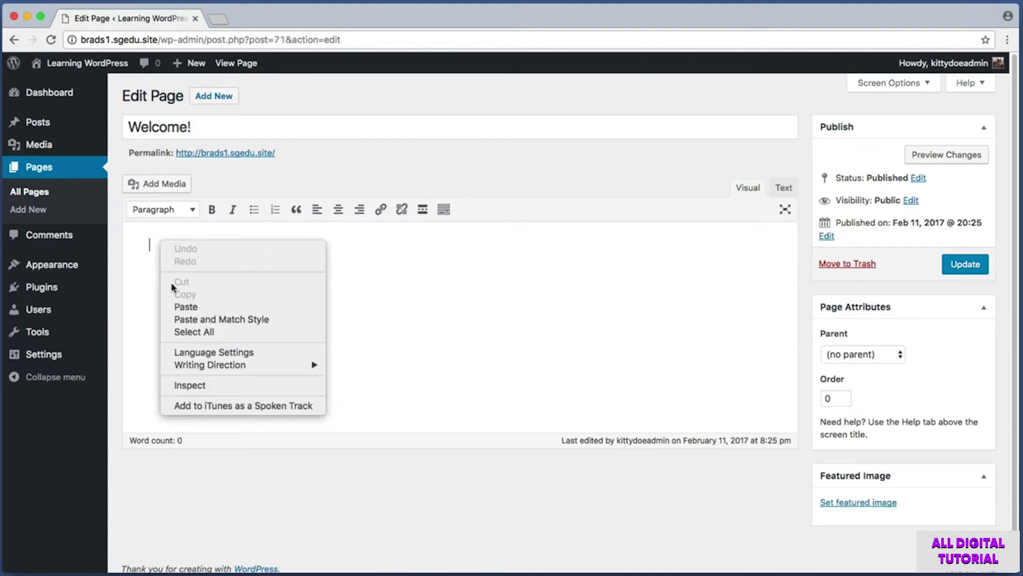
{"action": "left_click", "coordinate": [202, 309]}
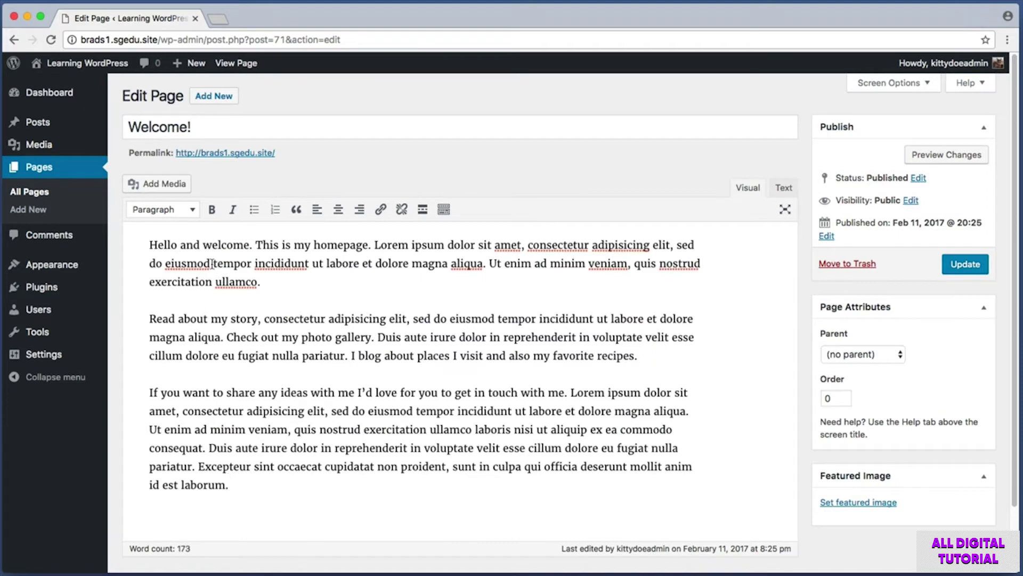
Step: Examine the pasted paragraphs of the Welcome! page, including the filler text and the passages about the story, photo gallery and blog
{"action": "left_click_drag", "start_coordinate": [149, 245], "coordinate": [471, 280]}
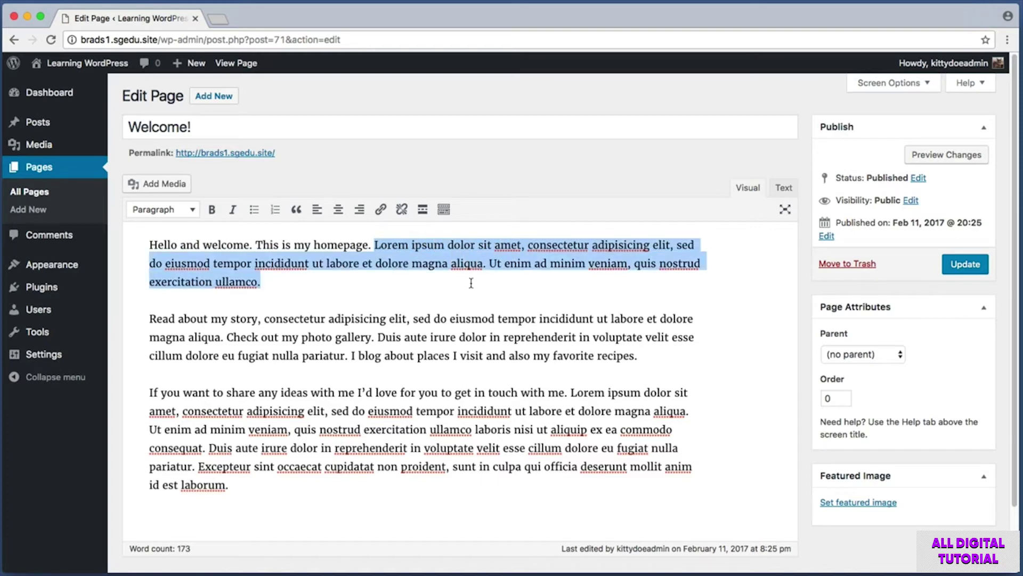
{"action": "left_click", "coordinate": [431, 294]}
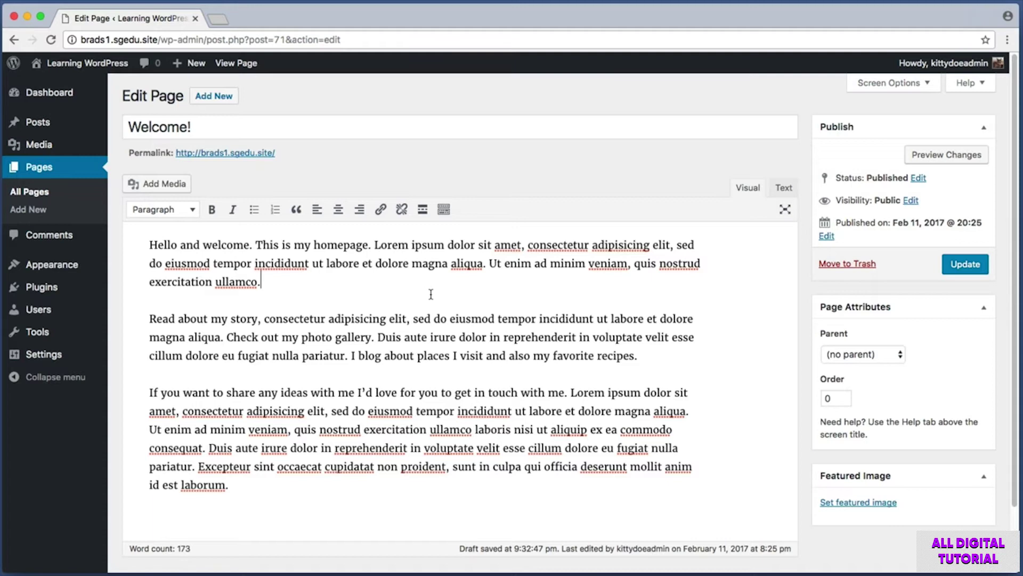
{"action": "left_click_drag", "start_coordinate": [376, 245], "coordinate": [446, 246]}
{"action": "left_click_drag", "start_coordinate": [377, 337], "coordinate": [426, 337]}
{"action": "left_click_drag", "start_coordinate": [247, 412], "coordinate": [382, 447]}
{"action": "left_click", "coordinate": [277, 391]}
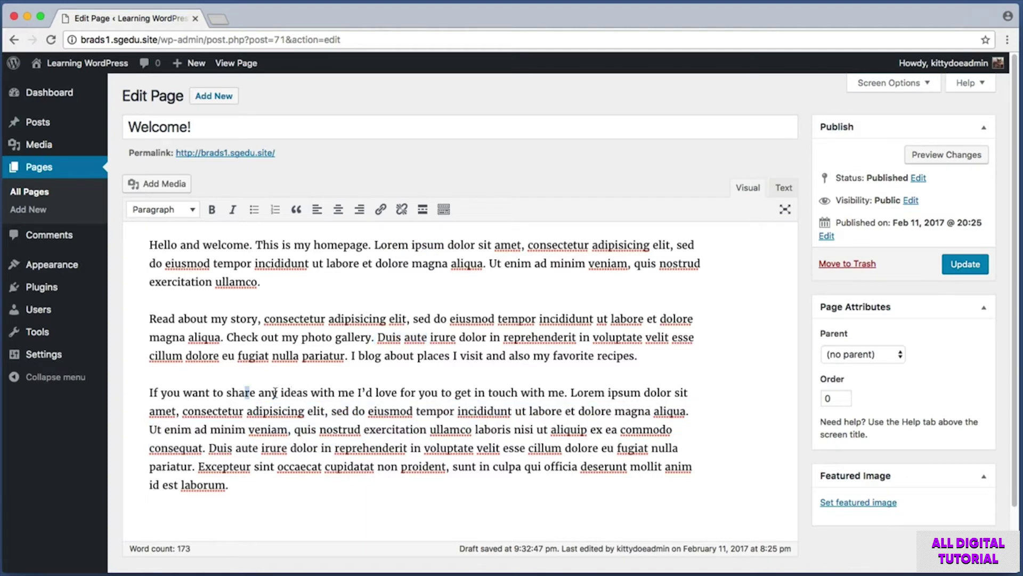
{"action": "left_click_drag", "start_coordinate": [245, 393], "coordinate": [311, 395]}
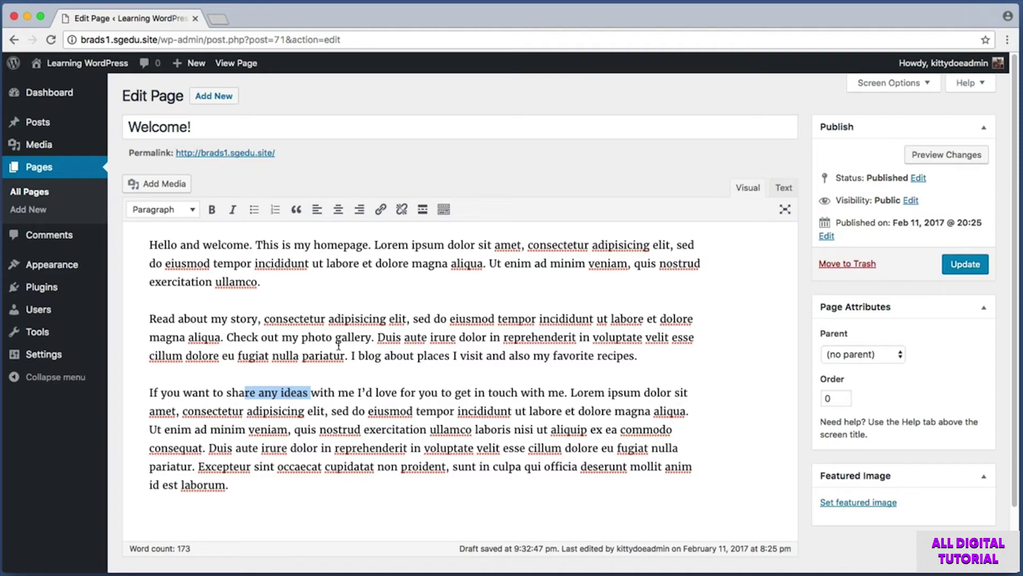
{"action": "left_click", "coordinate": [449, 309]}
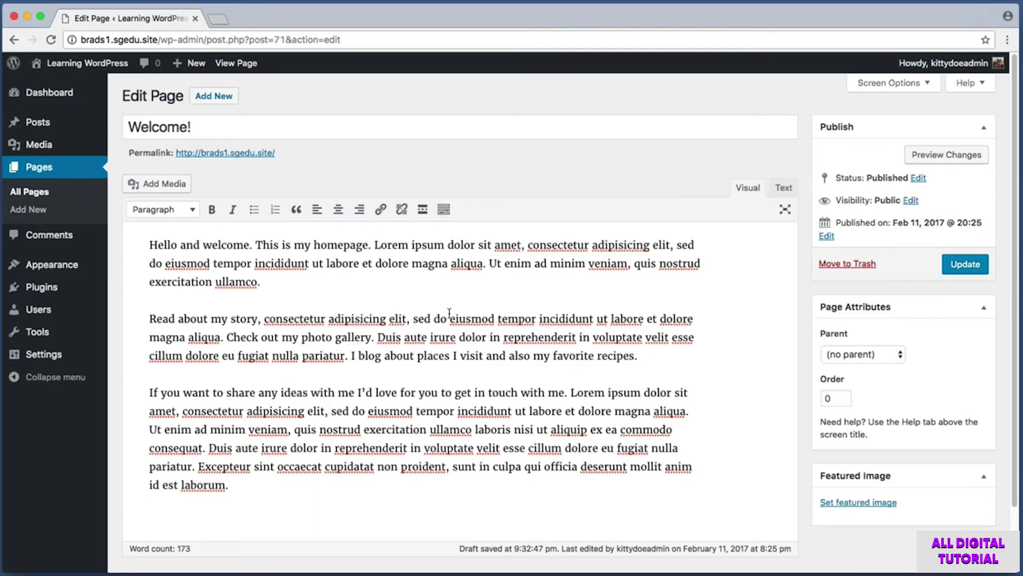
{"action": "key", "text": "super+shift+4"}
{"action": "left_click_drag", "start_coordinate": [561, 307], "coordinate": [690, 449]}
{"action": "key", "text": "super+shift+4"}
{"action": "left_click_drag", "start_coordinate": [146, 313], "coordinate": [442, 370]}
{"action": "left_click_drag", "start_coordinate": [507, 313], "coordinate": [671, 361]}
Step: Upload brad-with-cat.jpg from the assets folder to the media library while adding media to the Welcome! page
{"action": "key", "text": "super+shift+4"}
{"action": "left_click_drag", "start_coordinate": [120, 172], "coordinate": [192, 198]}
{"action": "left_click", "coordinate": [143, 183]}
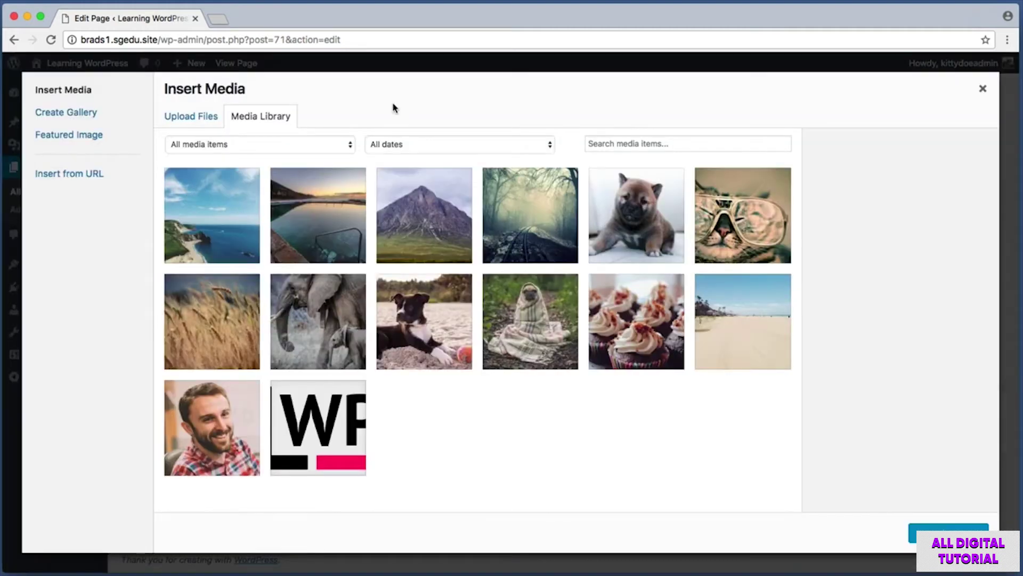
{"action": "key", "text": "super+shift+4"}
{"action": "left_click_drag", "start_coordinate": [160, 107], "coordinate": [216, 127]}
{"action": "left_click", "coordinate": [216, 127]}
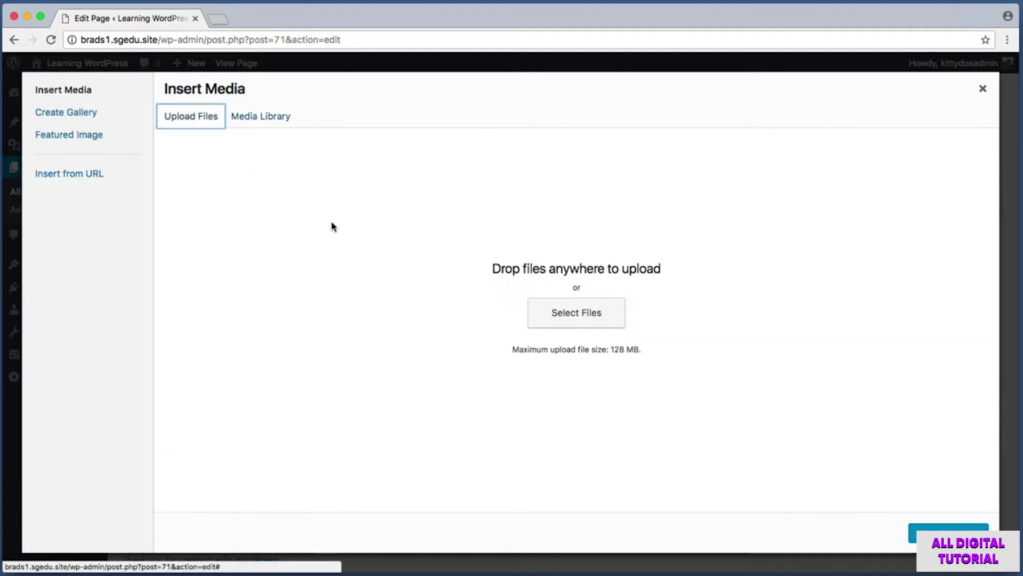
{"action": "key", "text": "super+shift+4"}
{"action": "left_click_drag", "start_coordinate": [545, 298], "coordinate": [674, 338]}
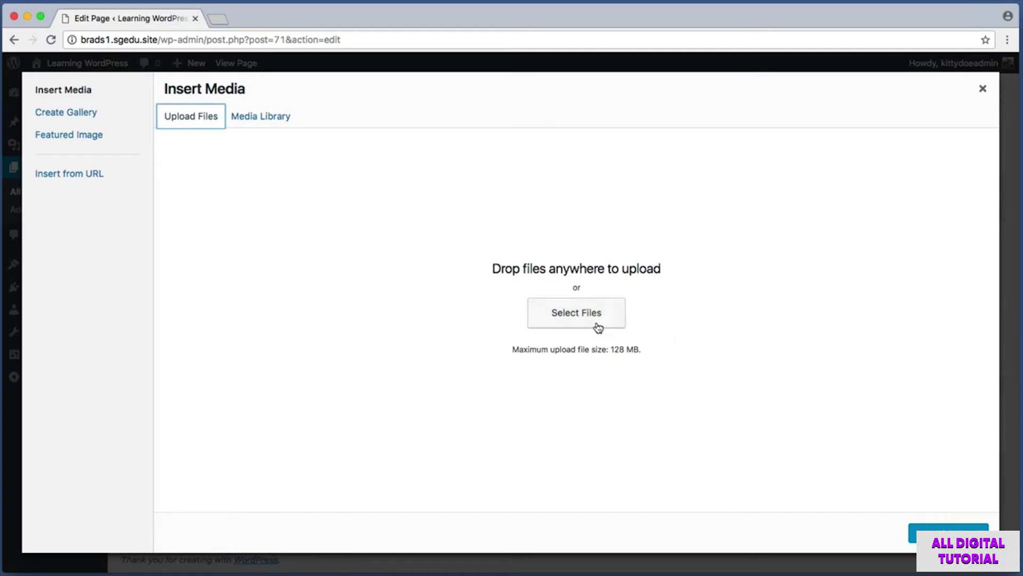
{"action": "left_click", "coordinate": [592, 325]}
{"action": "left_click", "coordinate": [566, 110]}
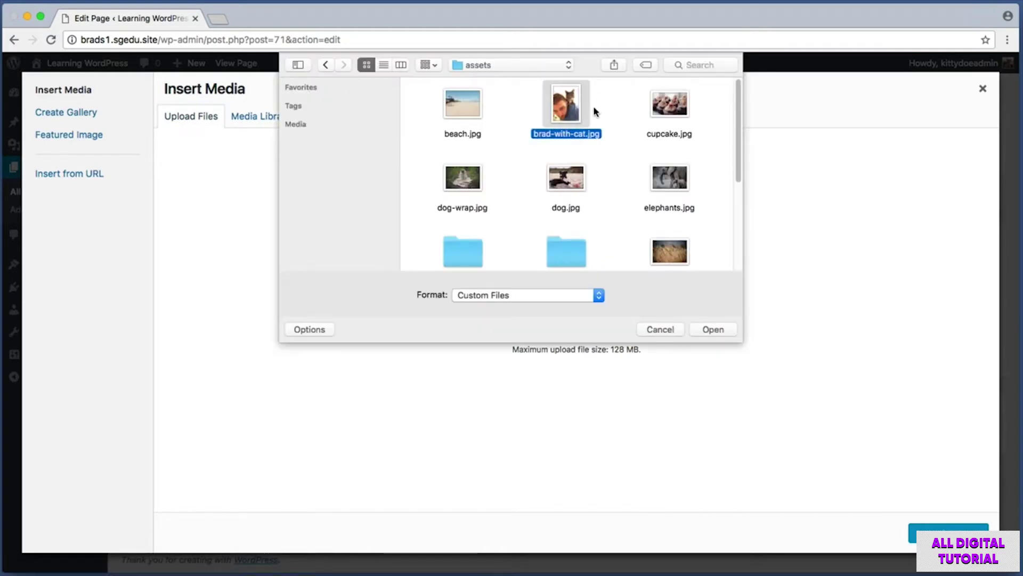
{"action": "left_click", "coordinate": [717, 331]}
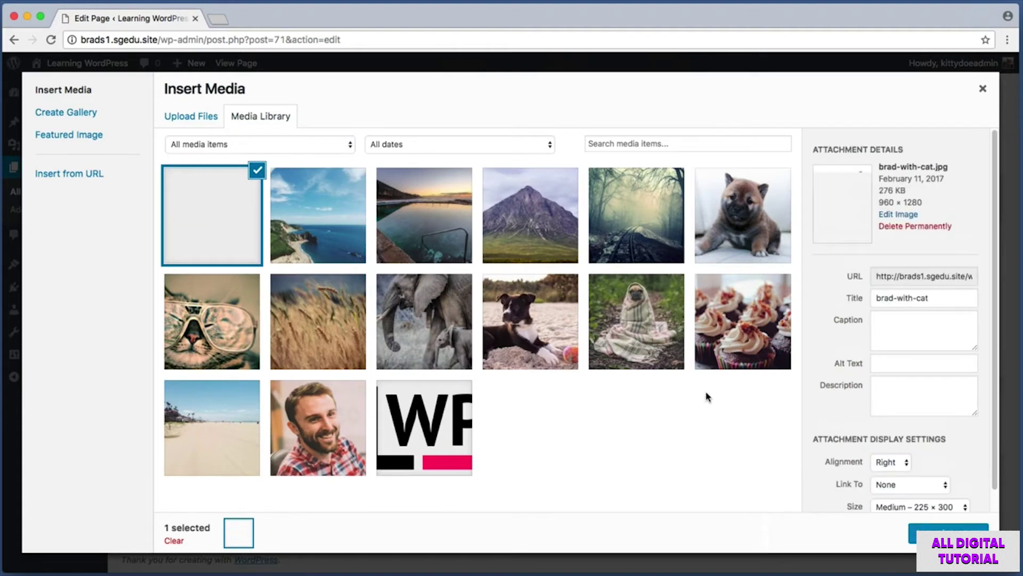
Step: Insert the uploaded brad-with-cat image into the page with Right alignment, no link and Medium size (225 × 300)
{"action": "key", "text": "super+shift+4"}
{"action": "left_click_drag", "start_coordinate": [813, 411], "coordinate": [975, 478]}
{"action": "left_click_drag", "start_coordinate": [814, 448], "coordinate": [913, 473]}
{"action": "left_click", "coordinate": [899, 467]}
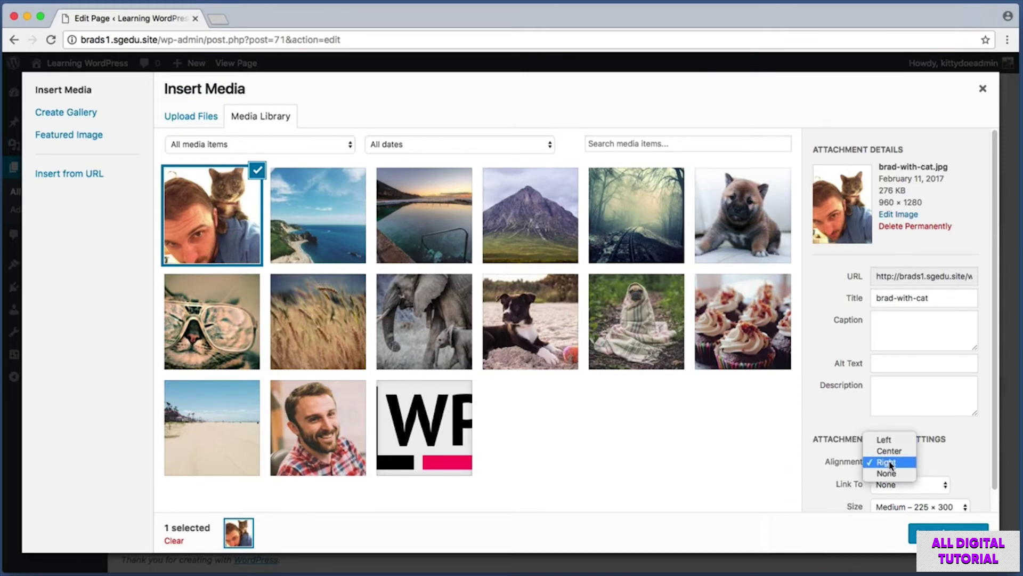
{"action": "left_click", "coordinate": [889, 464]}
{"action": "left_click", "coordinate": [895, 462]}
{"action": "left_click", "coordinate": [896, 463]}
{"action": "scroll", "coordinate": [874, 474], "scroll_direction": "down", "scroll_amount": 1}
{"action": "key", "text": "super+shift+4"}
{"action": "left_click_drag", "start_coordinate": [828, 483], "coordinate": [978, 508]}
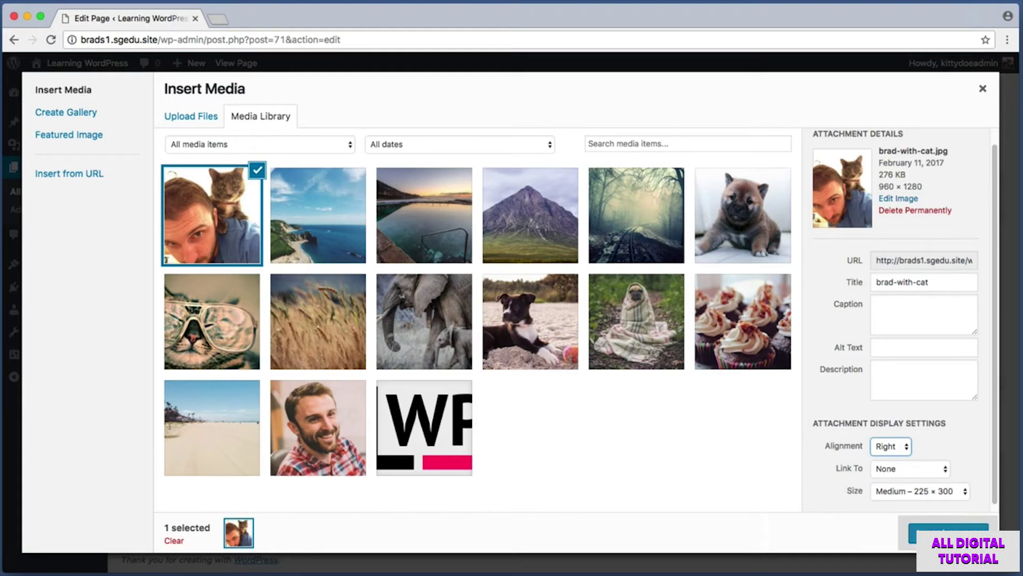
{"action": "left_click", "coordinate": [948, 533]}
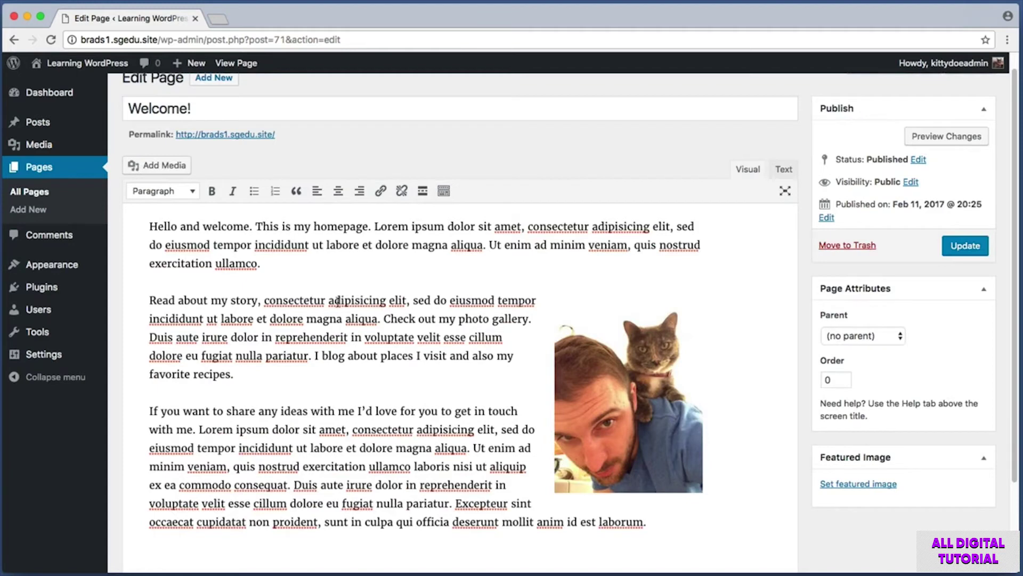
{"action": "left_click_drag", "start_coordinate": [150, 300], "coordinate": [349, 302]}
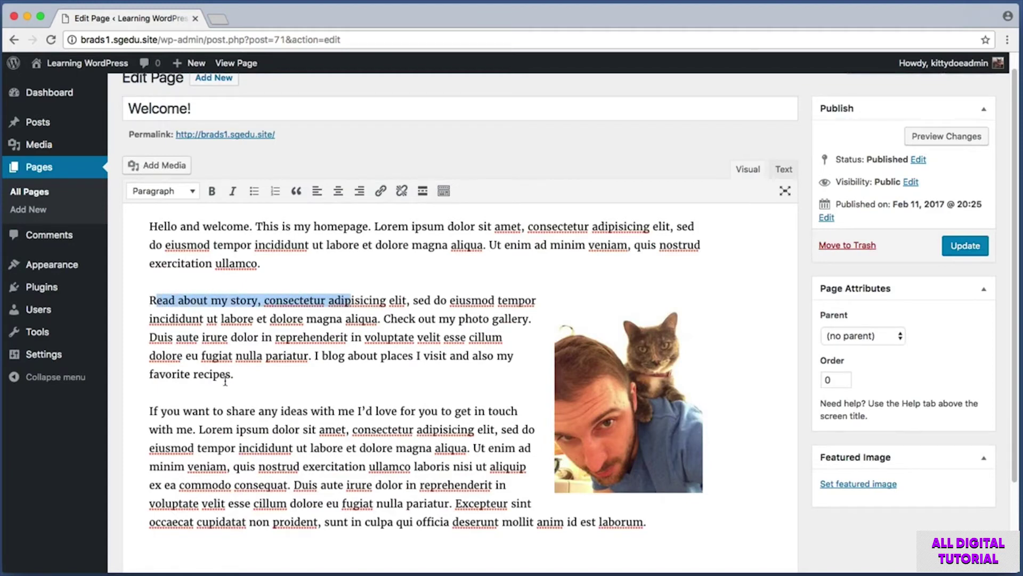
{"action": "left_click_drag", "start_coordinate": [149, 410], "coordinate": [376, 486]}
{"action": "left_click_drag", "start_coordinate": [272, 315], "coordinate": [343, 334]}
{"action": "left_click", "coordinate": [319, 331]}
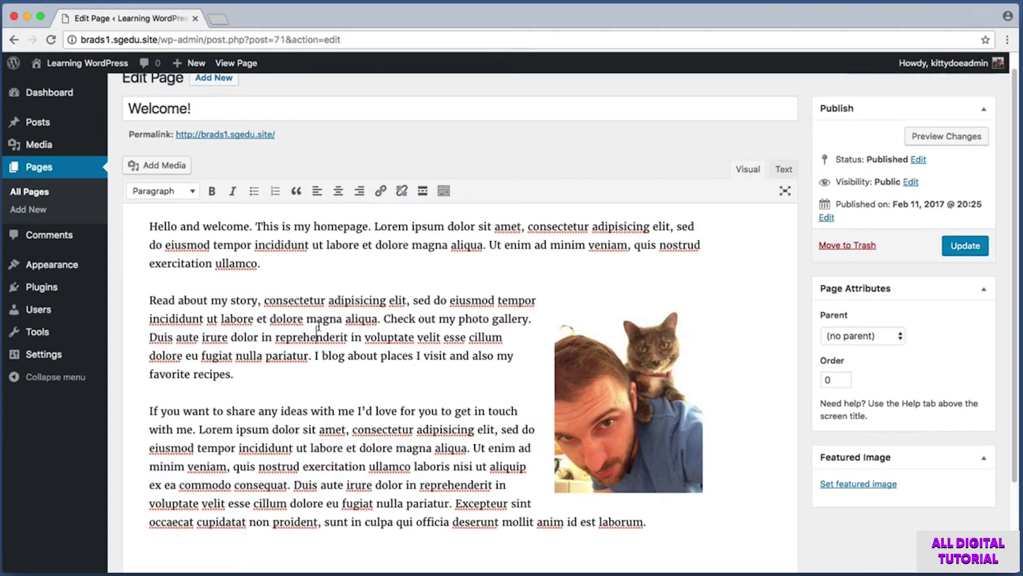
Step: Link the words "Read about my story" to the About Us page, finding it by searching for "about"
{"action": "left_click_drag", "start_coordinate": [141, 300], "coordinate": [255, 299]}
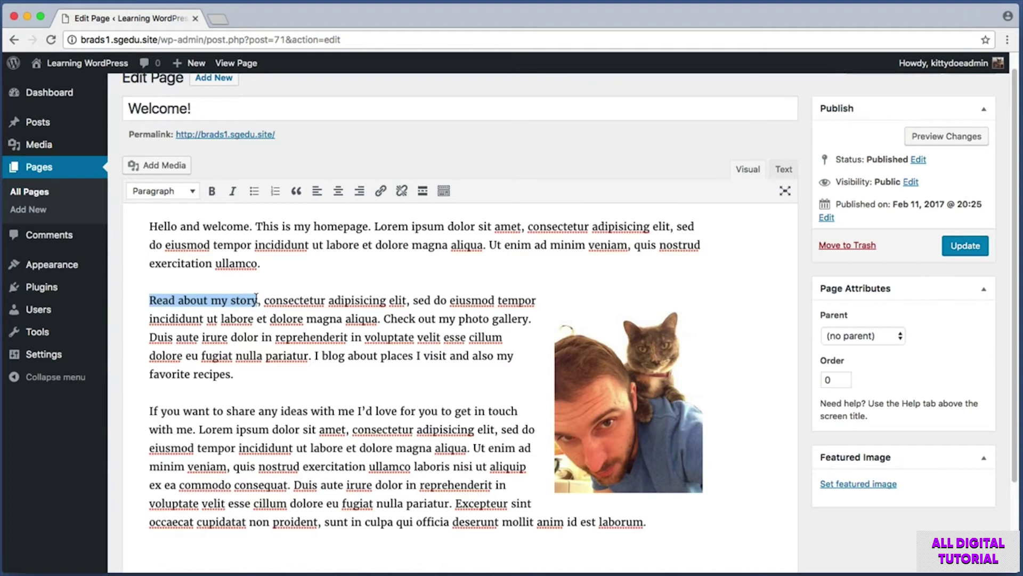
{"action": "left_click", "coordinate": [256, 297]}
{"action": "left_click_drag", "start_coordinate": [257, 298], "coordinate": [149, 297]}
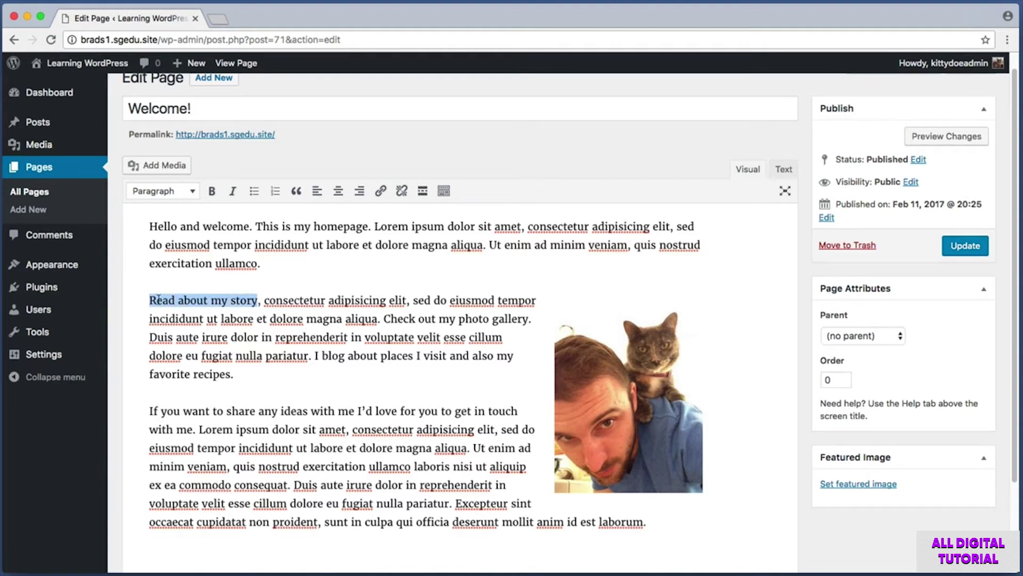
{"action": "left_click", "coordinate": [381, 192]}
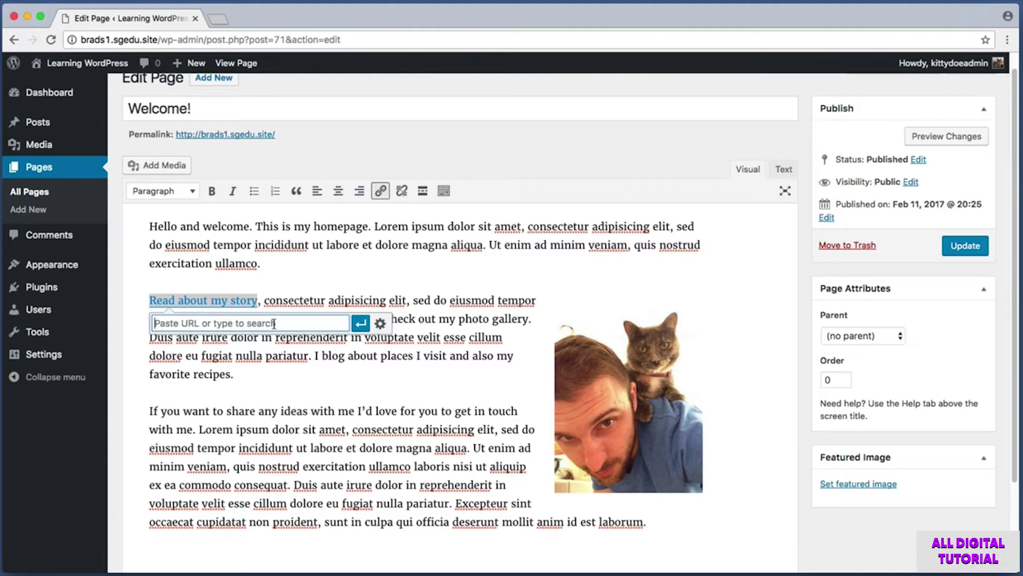
{"action": "type", "text": "about"}
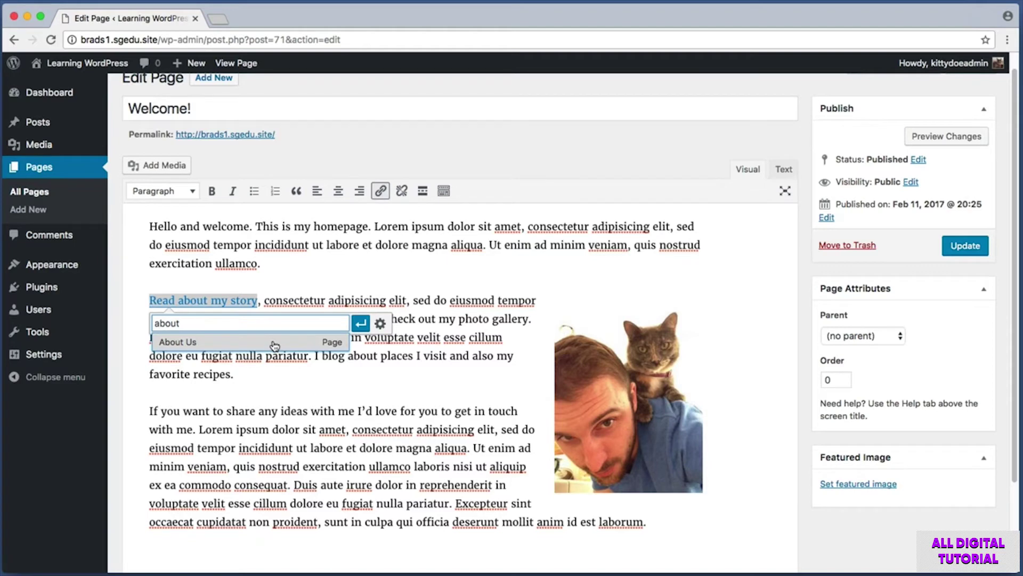
{"action": "left_click", "coordinate": [275, 345]}
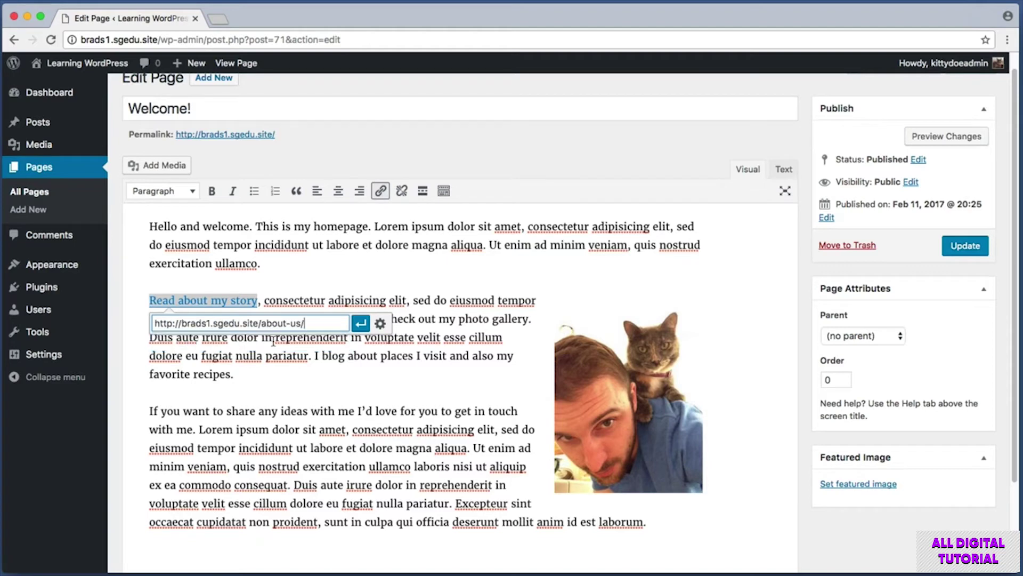
{"action": "left_click", "coordinate": [361, 326]}
{"action": "left_click", "coordinate": [359, 296]}
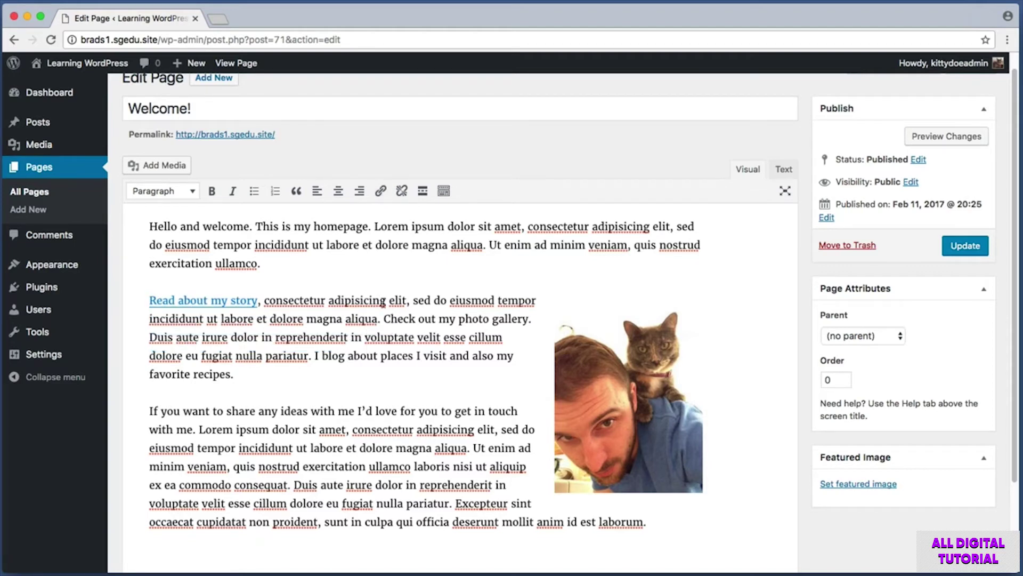
Step: Link the words "photo gallery" in the second paragraph to the Photo Gallery page, finding it by searching for "photo"
{"action": "left_click_drag", "start_coordinate": [388, 318], "coordinate": [529, 321]}
{"action": "left_click", "coordinate": [506, 337]}
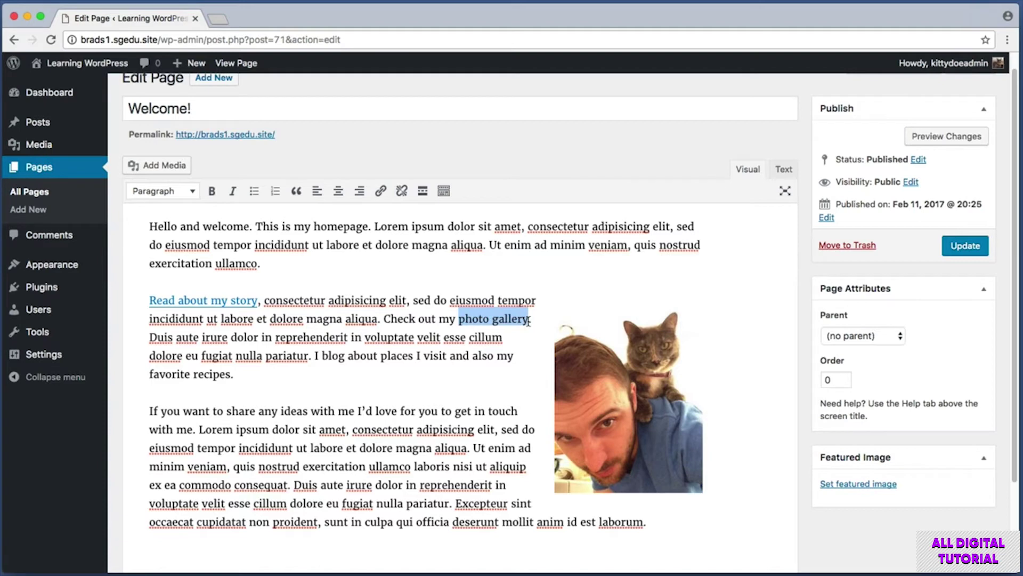
{"action": "left_click", "coordinate": [380, 191]}
{"action": "type", "text": "photo"}
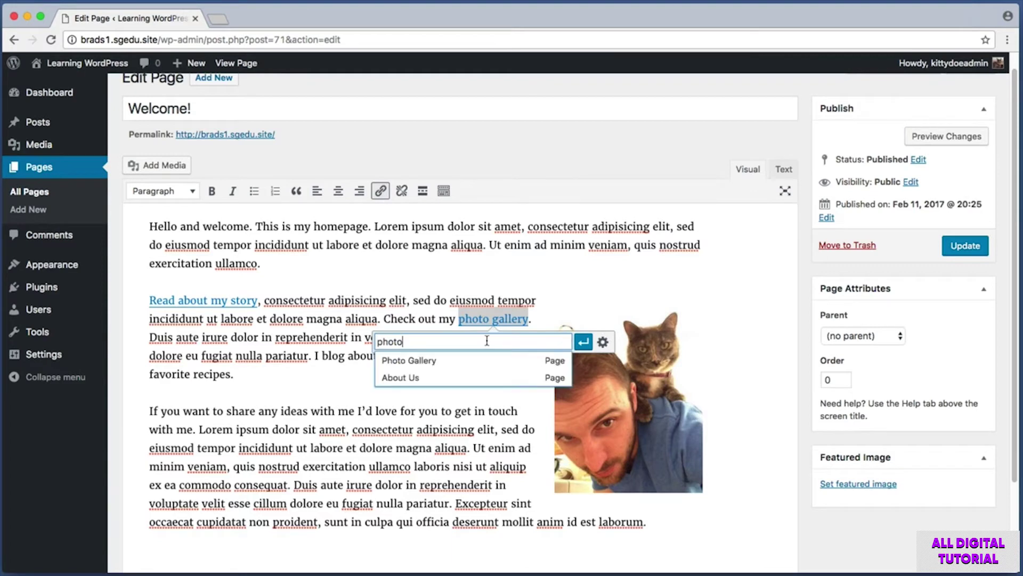
{"action": "left_click", "coordinate": [424, 361]}
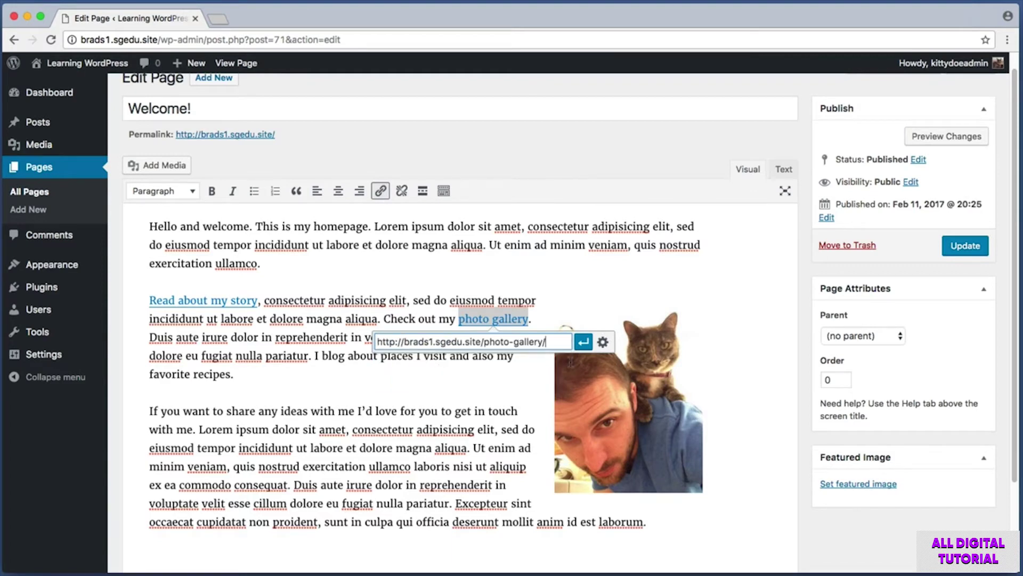
{"action": "left_click", "coordinate": [584, 342]}
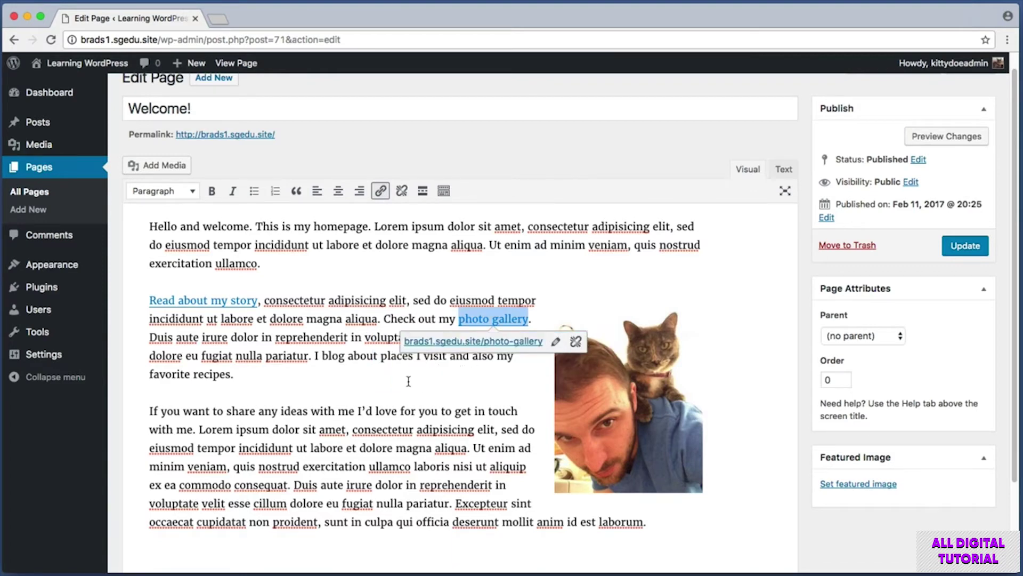
{"action": "left_click", "coordinate": [287, 338]}
Step: Start a link on the words "places I visit" and search the site's content for "travel" as its target
{"action": "left_click_drag", "start_coordinate": [312, 356], "coordinate": [414, 368]}
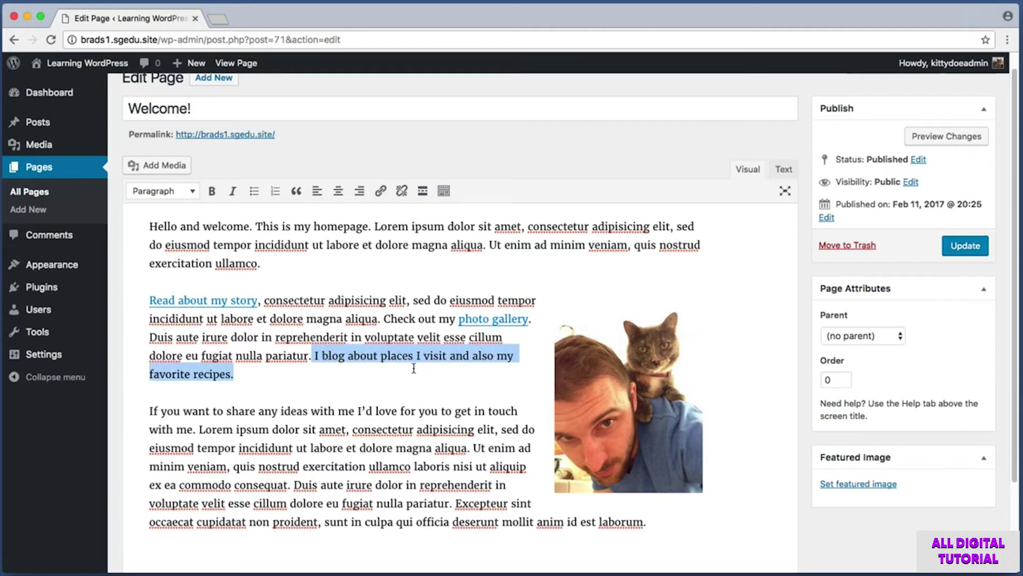
{"action": "left_click", "coordinate": [489, 361]}
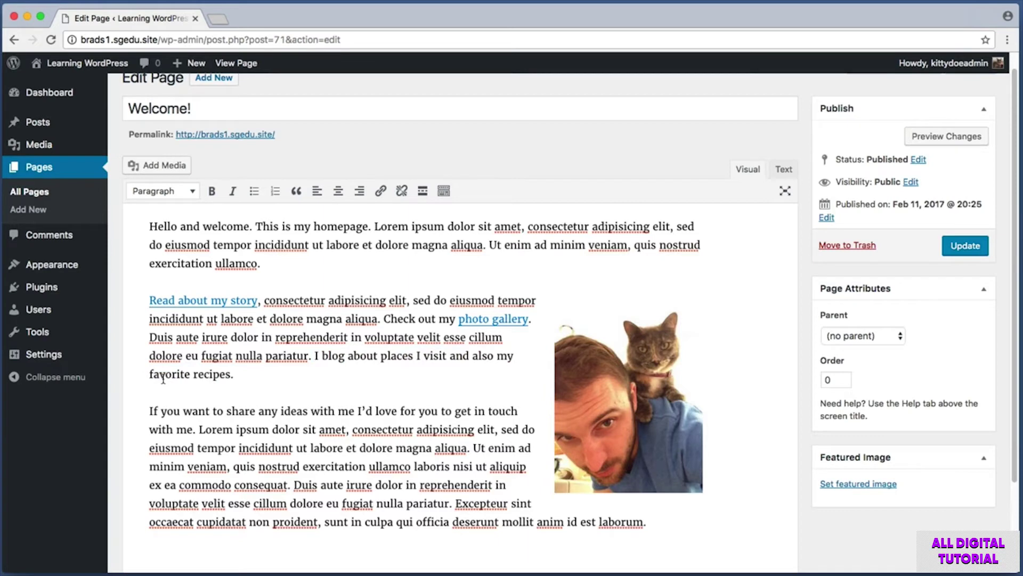
{"action": "left_click_drag", "start_coordinate": [381, 355], "coordinate": [449, 356]}
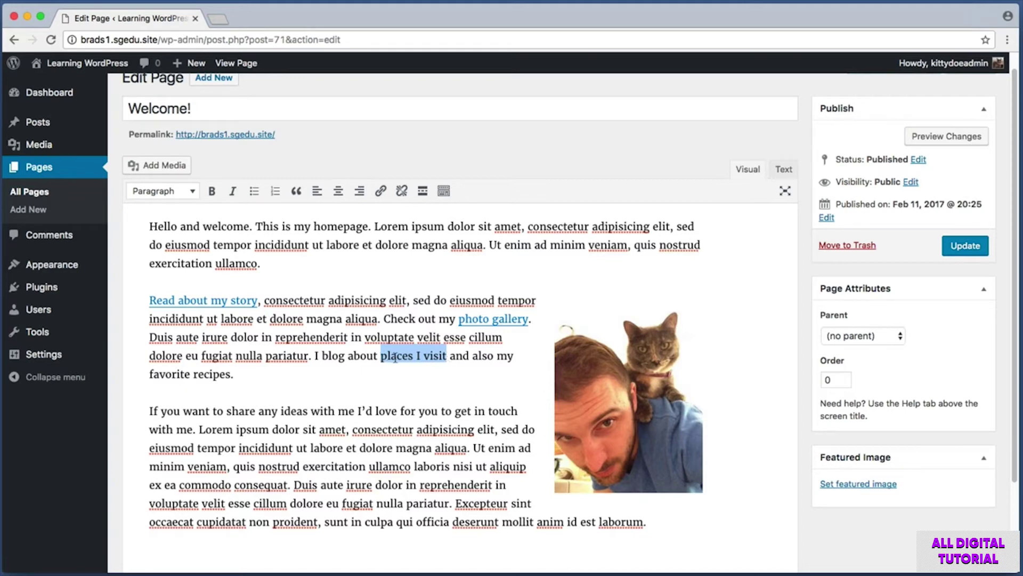
{"action": "left_click", "coordinate": [380, 192]}
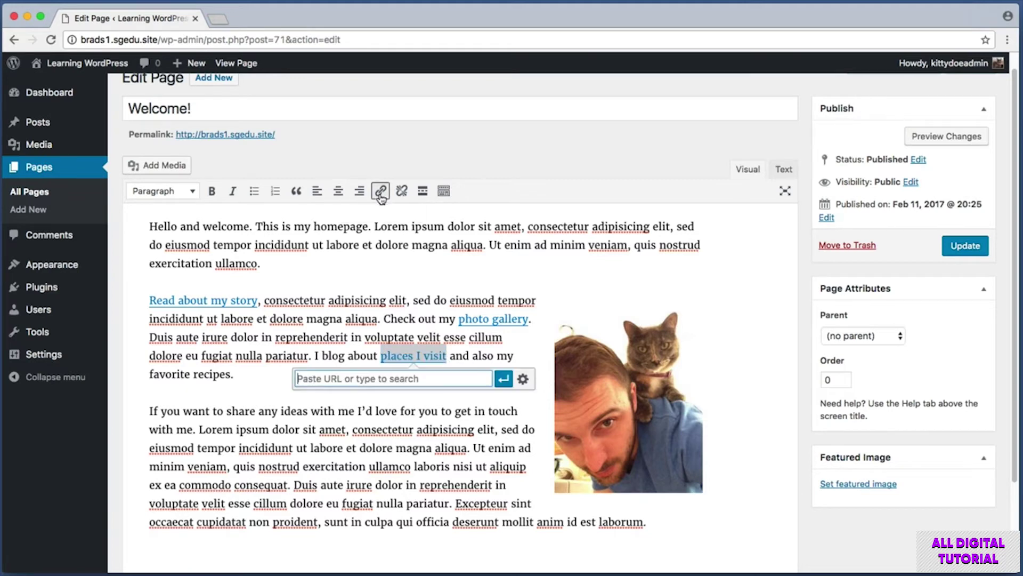
{"action": "type", "text": "travel"}
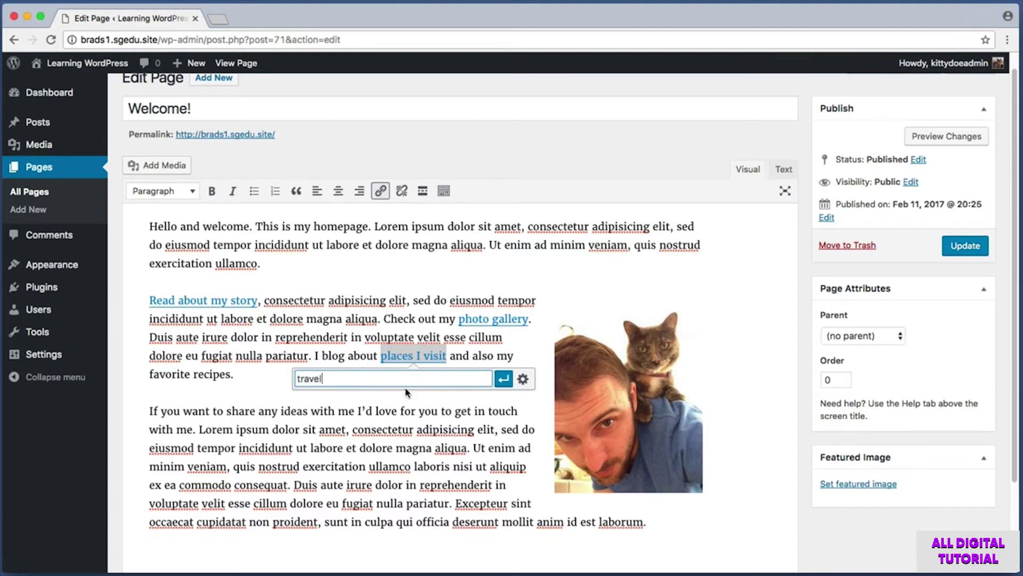
{"action": "key", "text": "super+shift+4"}
{"action": "left_click_drag", "start_coordinate": [292, 384], "coordinate": [535, 440]}
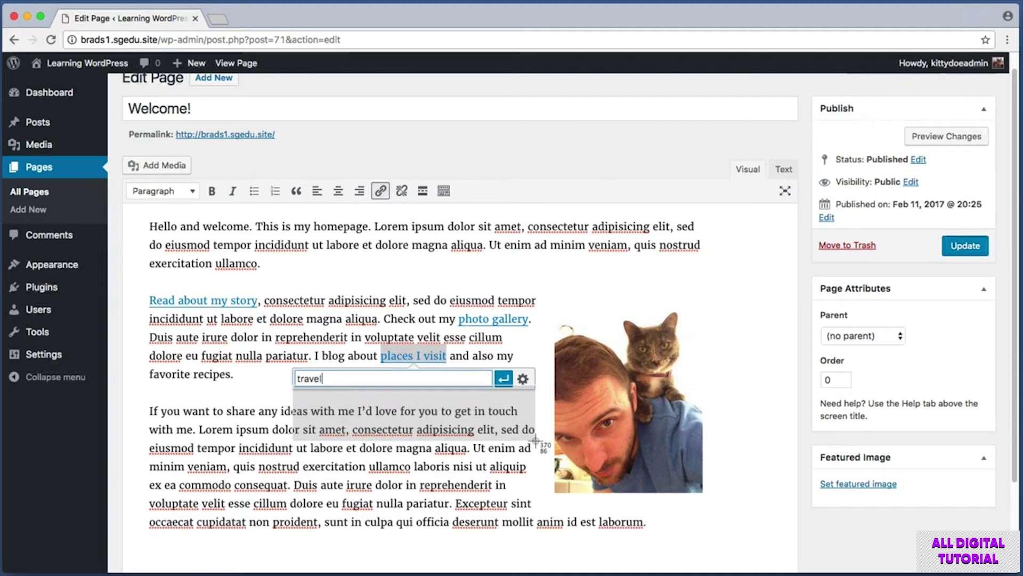
{"action": "left_click_drag", "start_coordinate": [535, 440], "coordinate": [368, 375]}
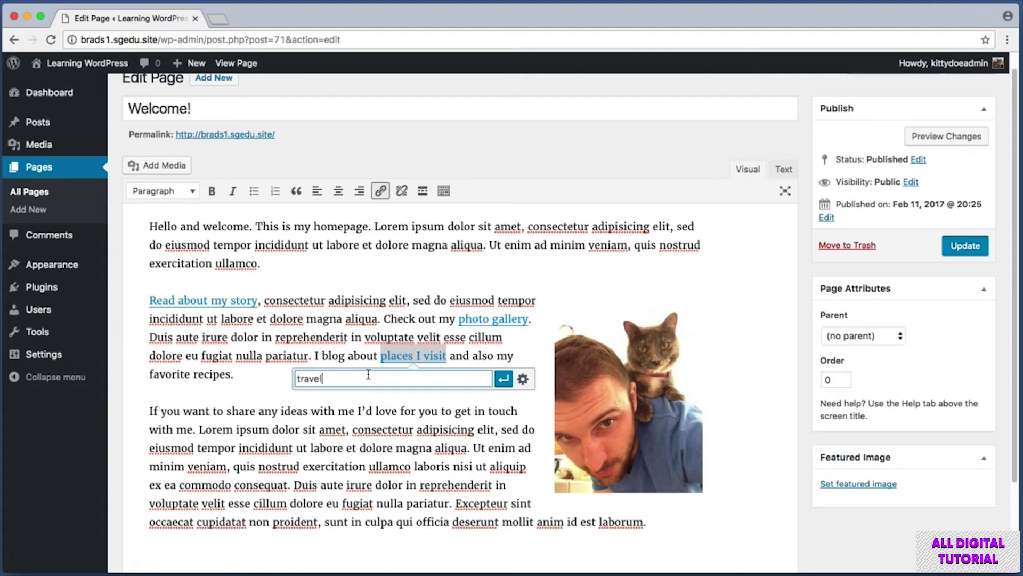
Step: Open the Learning WordPress site in a new browser tab and go to its Travel category page
{"action": "key", "text": "super+shift+4"}
{"action": "left_click_drag", "start_coordinate": [17, 63], "coordinate": [115, 63]}
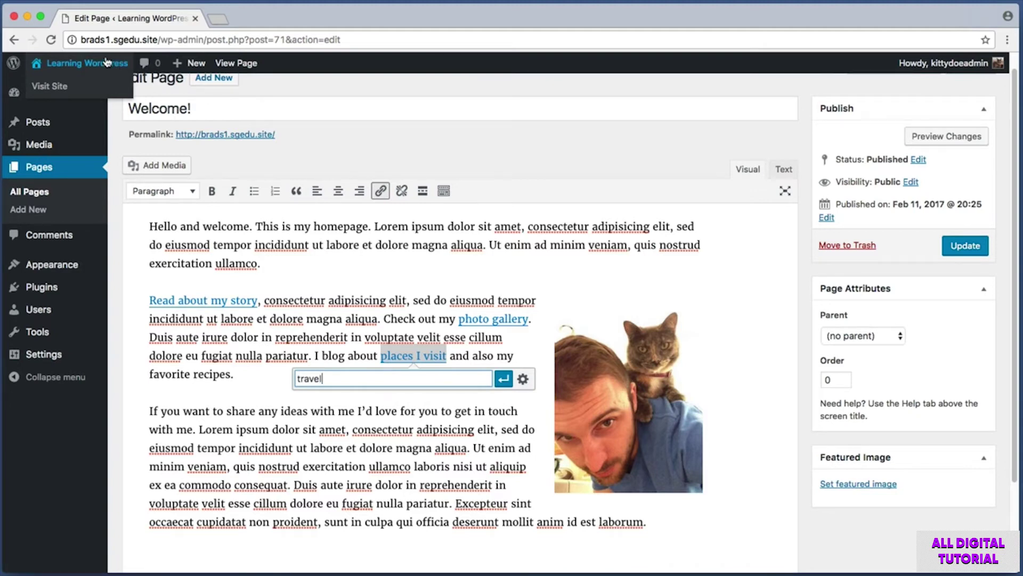
{"action": "right_click", "coordinate": [101, 65]}
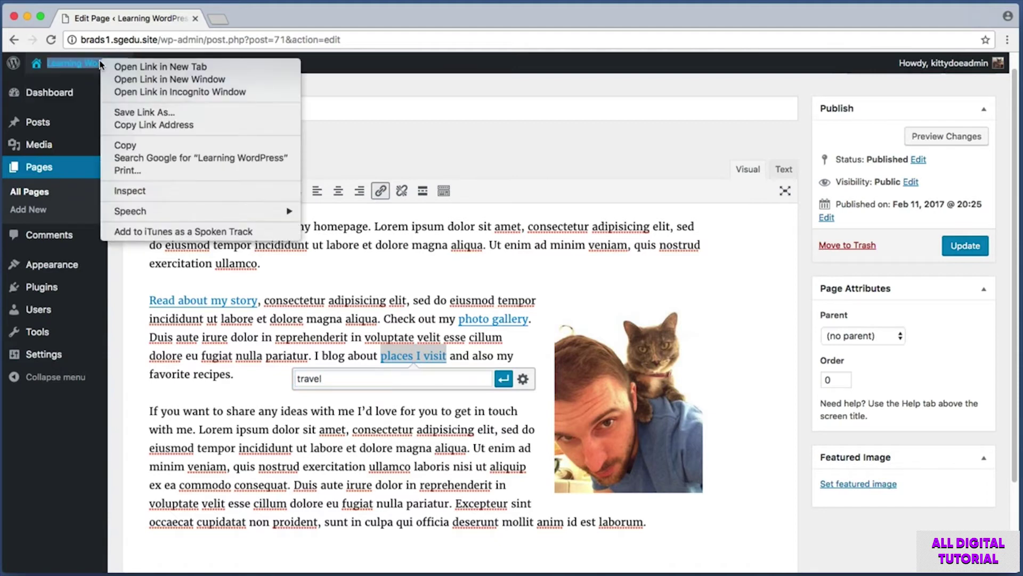
{"action": "left_click", "coordinate": [130, 66]}
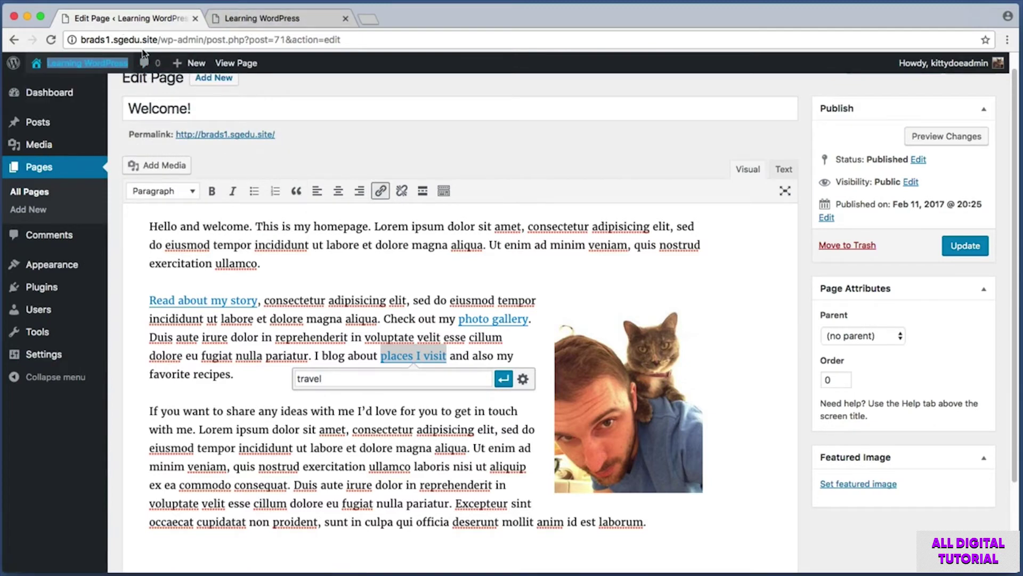
{"action": "left_click", "coordinate": [265, 20]}
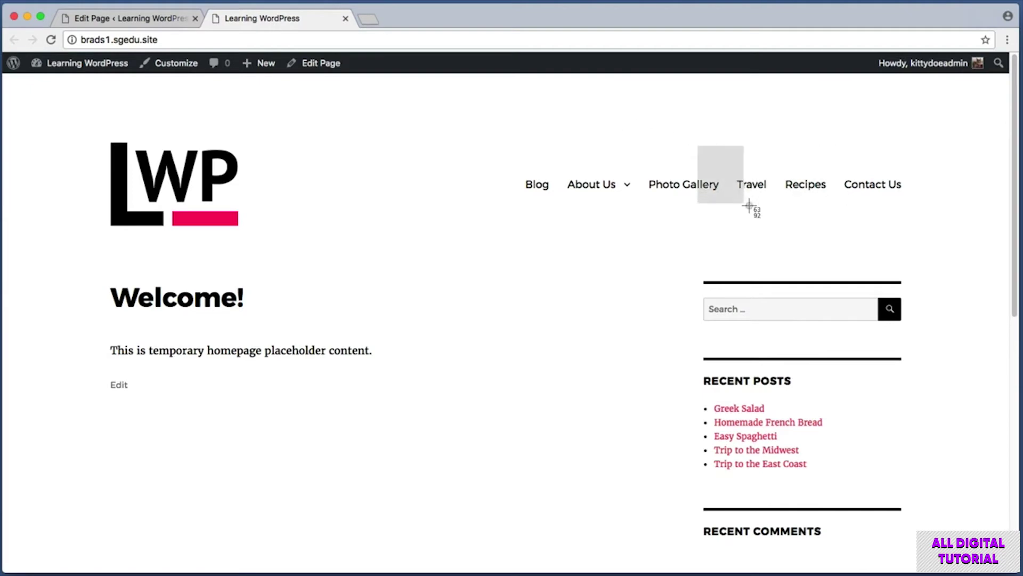
{"action": "left_click", "coordinate": [757, 185]}
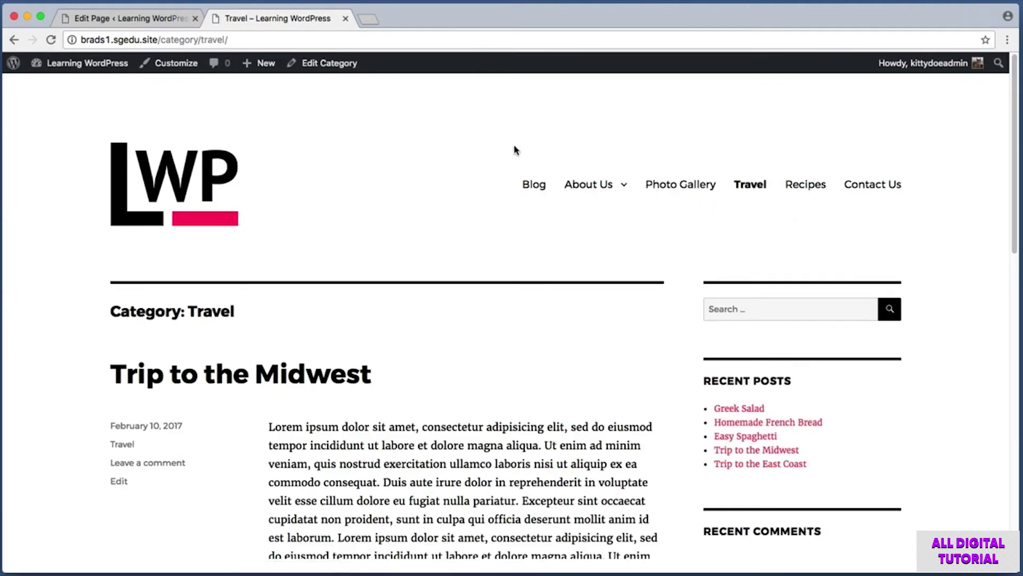
Step: Copy the full web address of the Travel category page
{"action": "left_click", "coordinate": [95, 39]}
{"action": "left_click", "coordinate": [236, 40]}
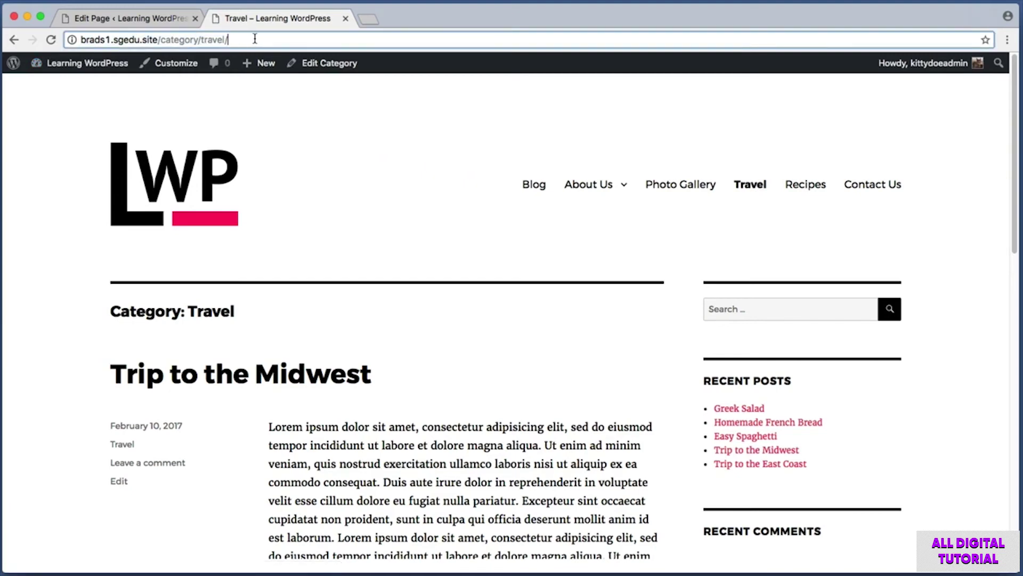
{"action": "left_click_drag", "start_coordinate": [269, 39], "coordinate": [2, 38]}
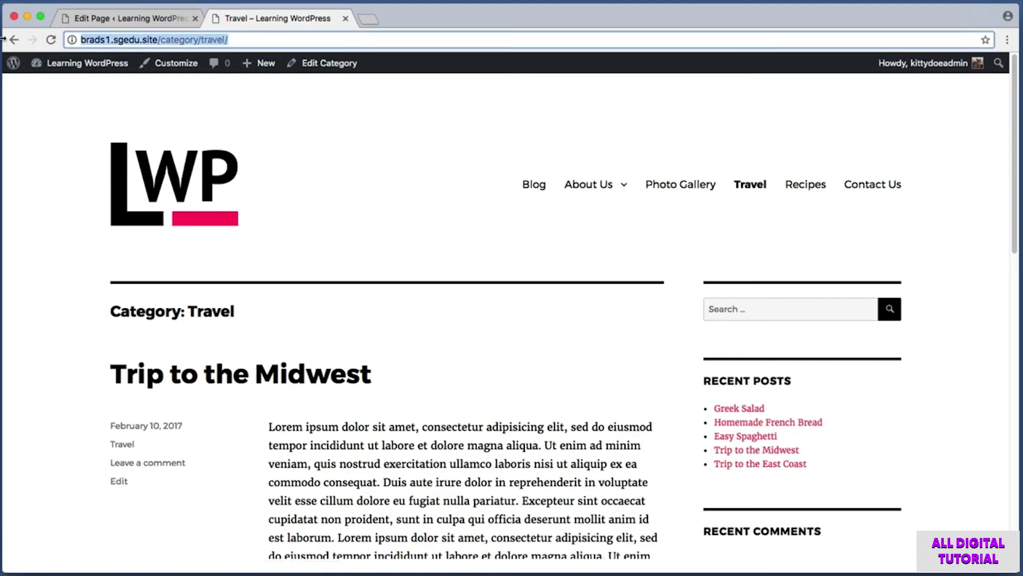
{"action": "right_click", "coordinate": [187, 40]}
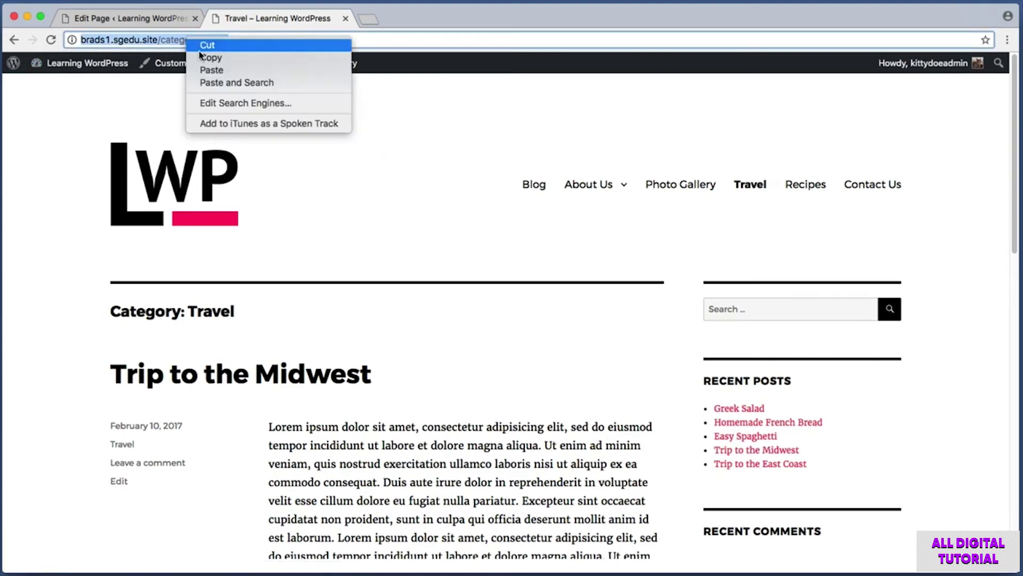
{"action": "left_click", "coordinate": [207, 60]}
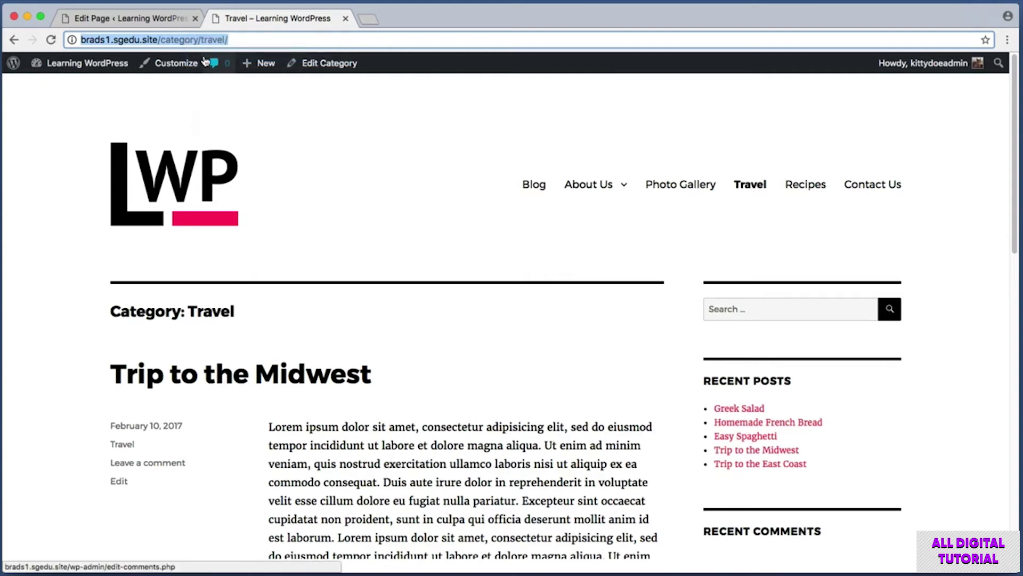
Step: Back in the page editor, replace the "travel" search with the copied Travel category address and apply the link to "places I visit"
{"action": "left_click", "coordinate": [149, 20]}
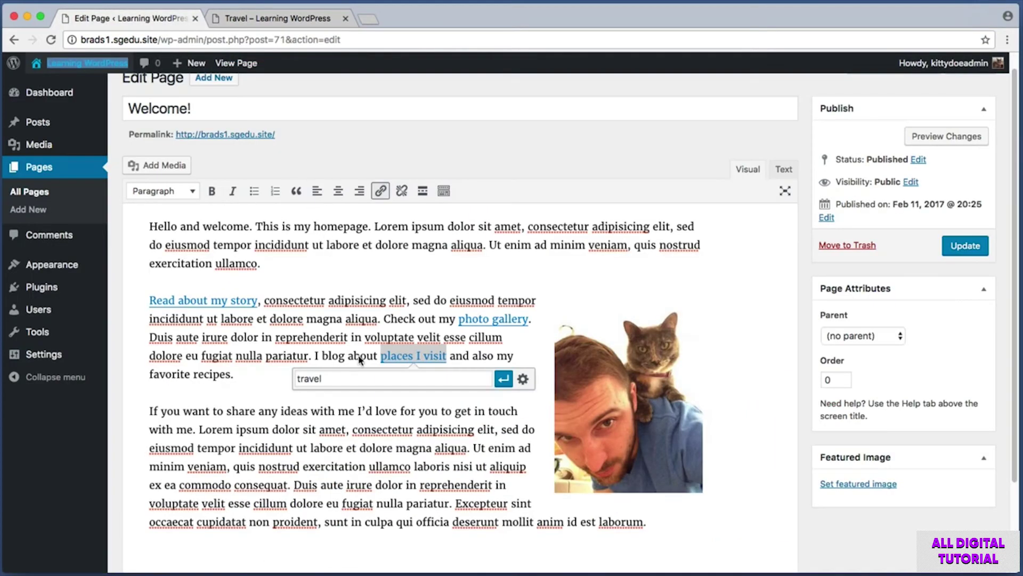
{"action": "left_click_drag", "start_coordinate": [368, 383], "coordinate": [264, 370]}
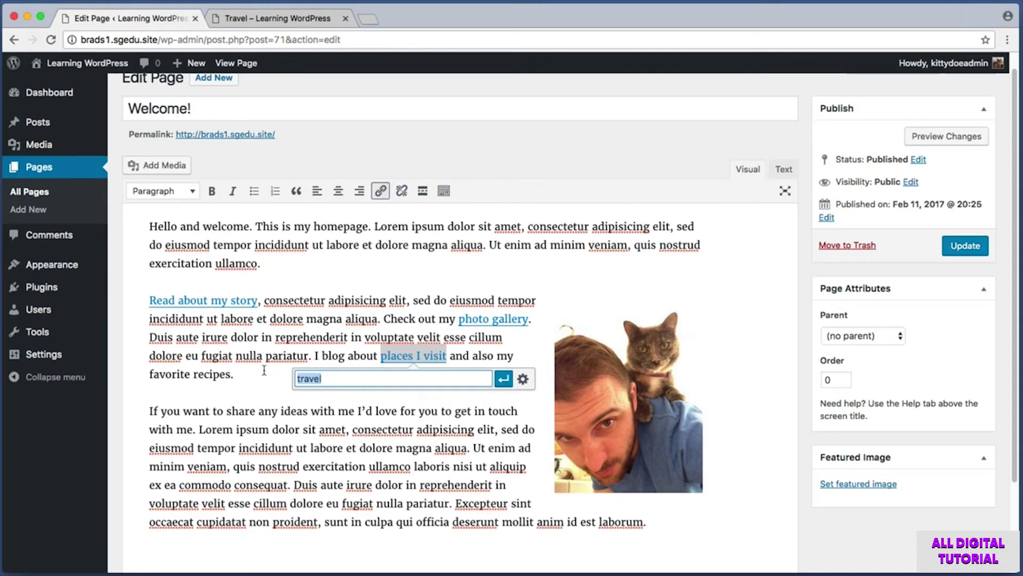
{"action": "key", "text": "BackSpace"}
{"action": "right_click", "coordinate": [327, 376]}
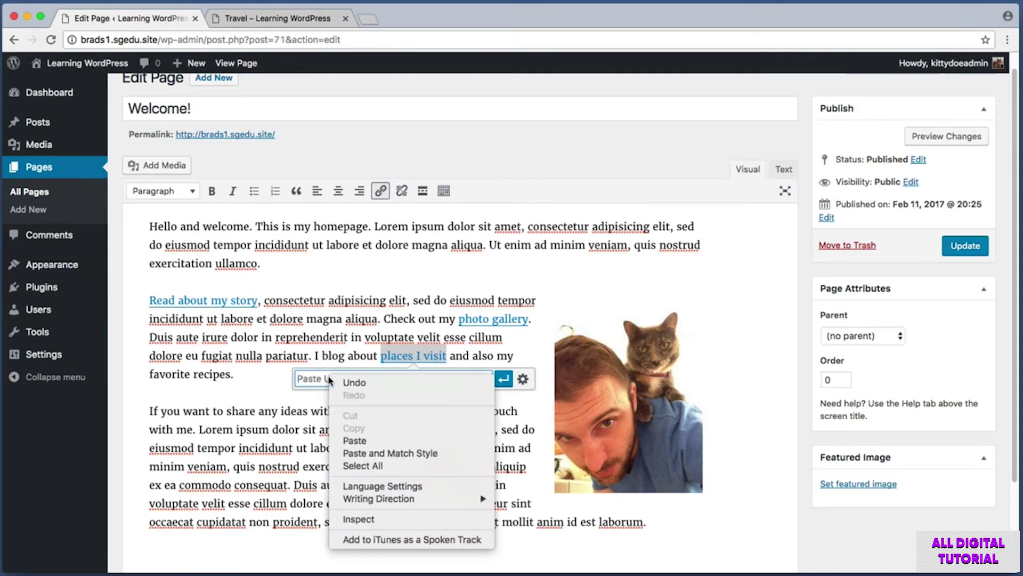
{"action": "left_click", "coordinate": [382, 441]}
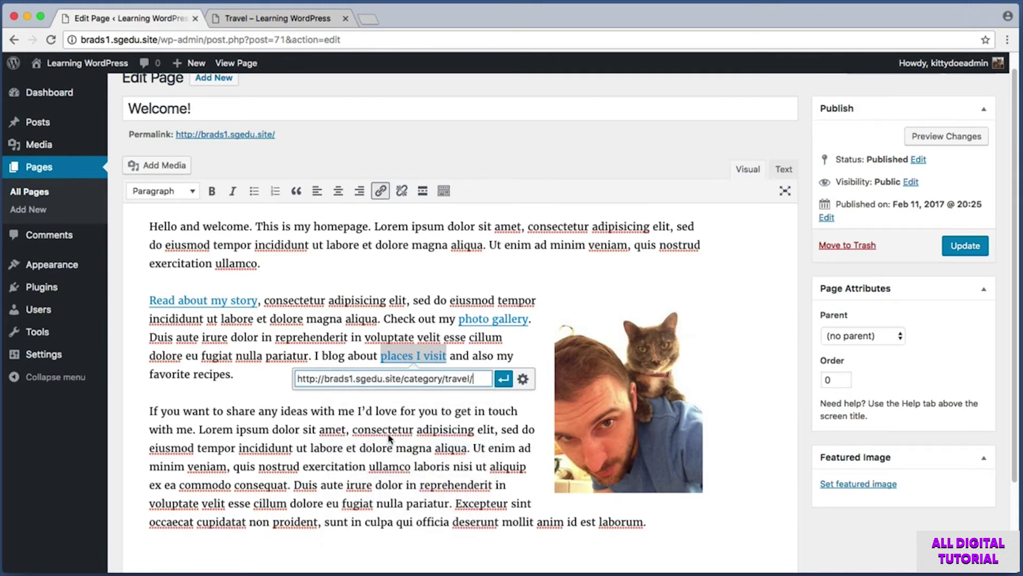
{"action": "left_click", "coordinate": [505, 382]}
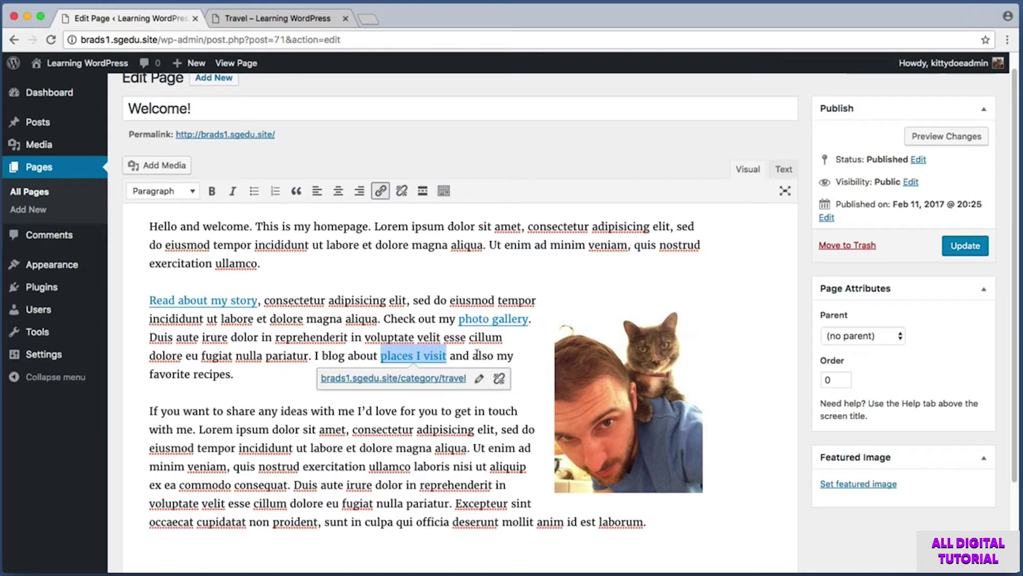
{"action": "left_click", "coordinate": [478, 354]}
Step: Start a link on the words "favorite recipes" and copy the Recipes category page's address from the site's other browser tab
{"action": "left_click_drag", "start_coordinate": [472, 355], "coordinate": [507, 356]}
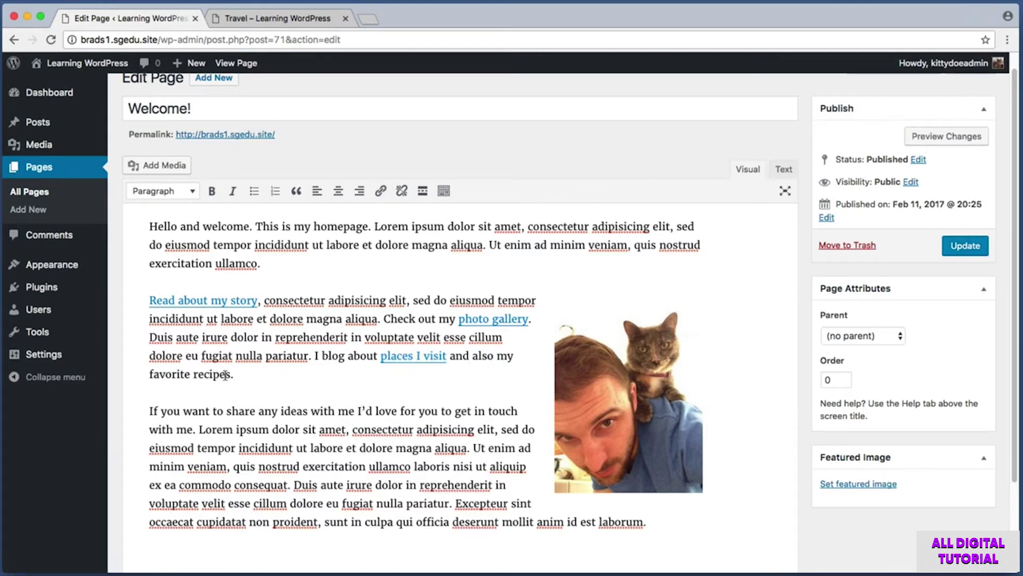
{"action": "left_click_drag", "start_coordinate": [231, 375], "coordinate": [148, 373]}
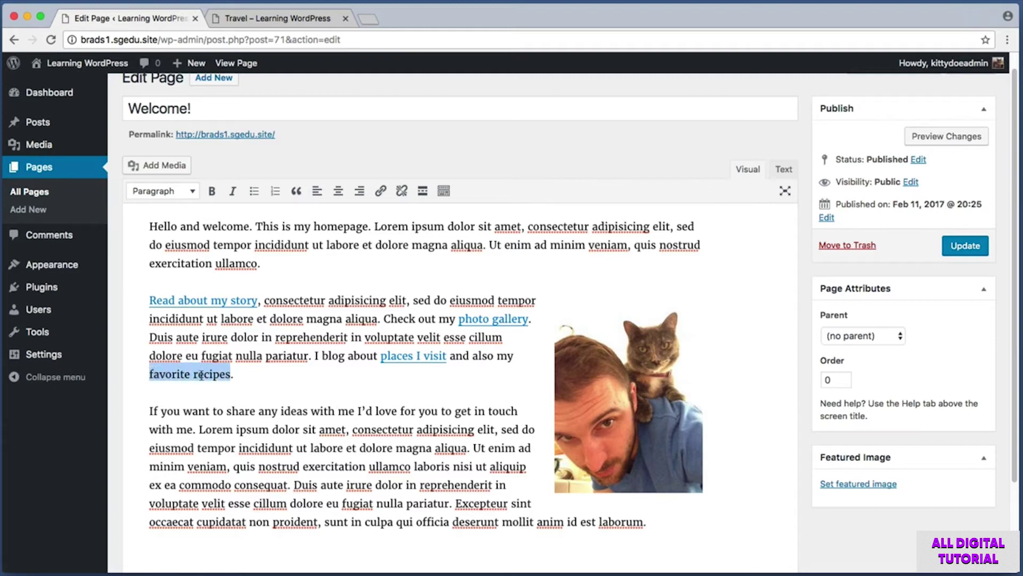
{"action": "left_click", "coordinate": [381, 191]}
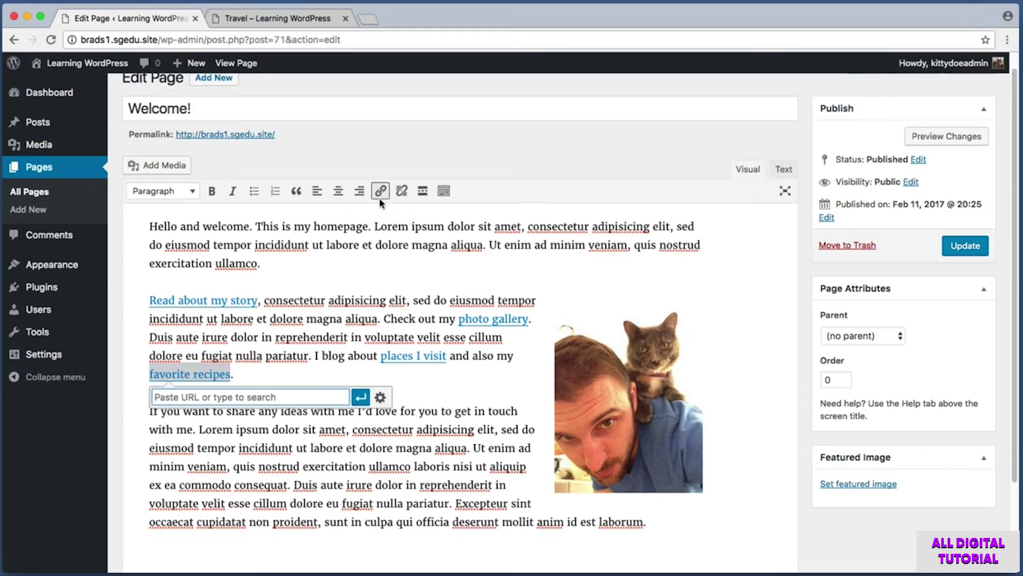
{"action": "left_click", "coordinate": [303, 19]}
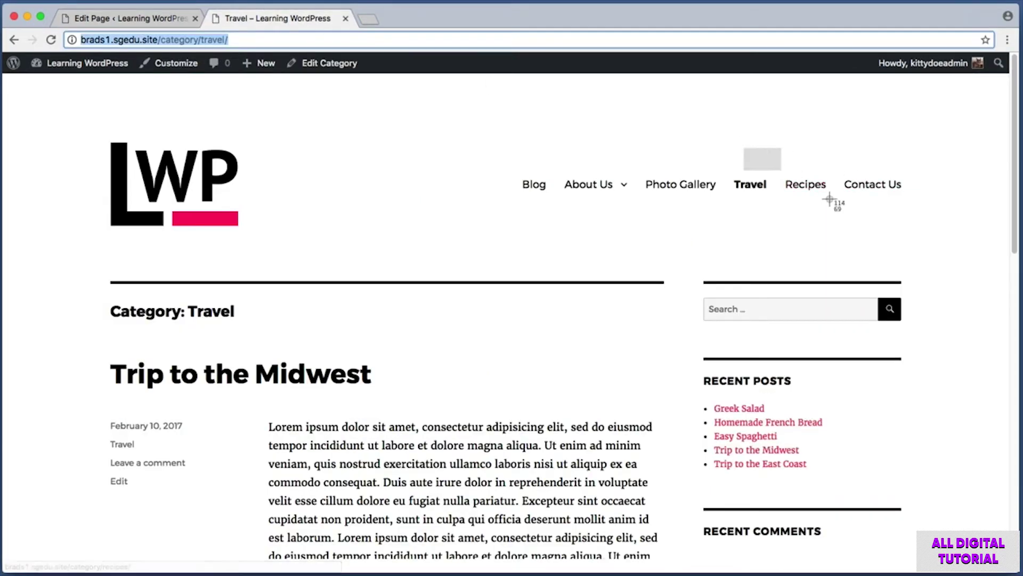
{"action": "left_click", "coordinate": [807, 184]}
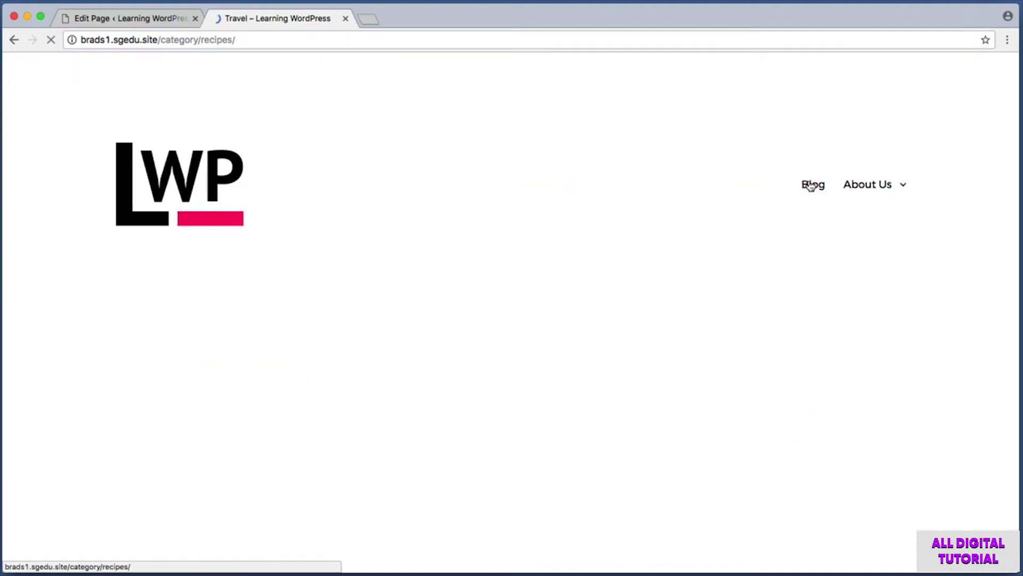
{"action": "left_click", "coordinate": [356, 39]}
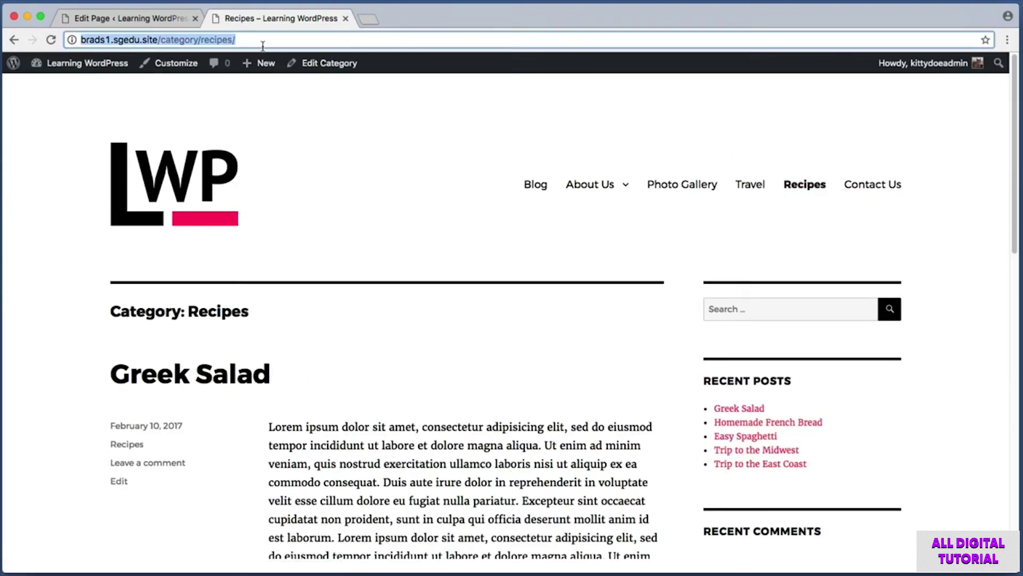
{"action": "left_click", "coordinate": [288, 37]}
{"action": "left_click_drag", "start_coordinate": [288, 37], "coordinate": [88, 45]}
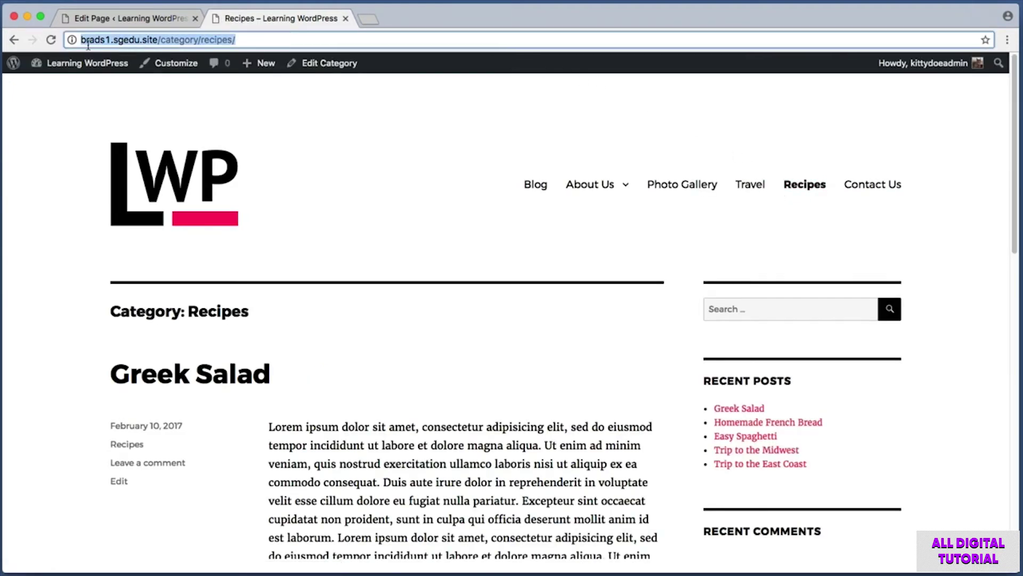
{"action": "right_click", "coordinate": [176, 38]}
{"action": "left_click", "coordinate": [194, 56]}
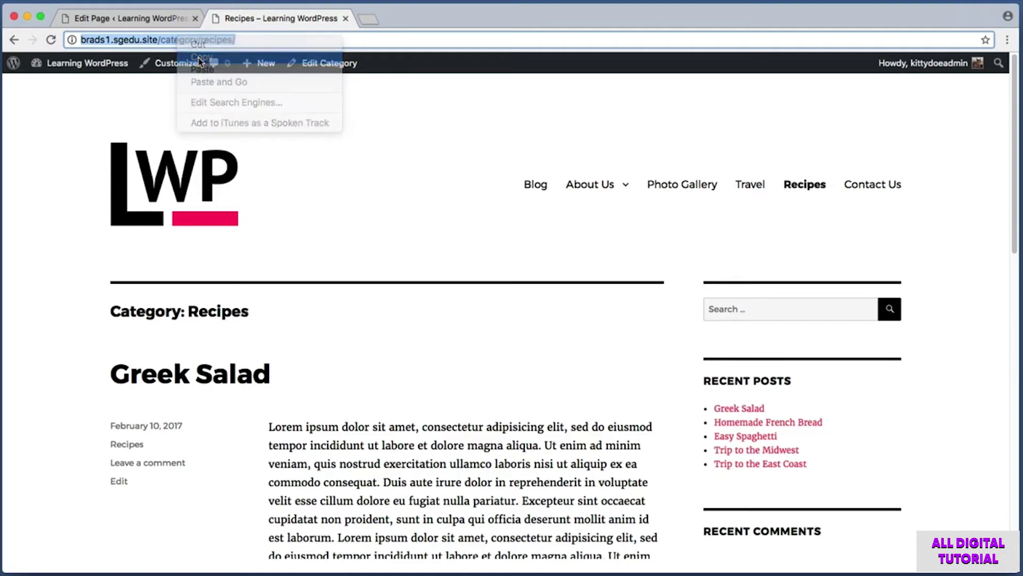
{"action": "left_click", "coordinate": [162, 19]}
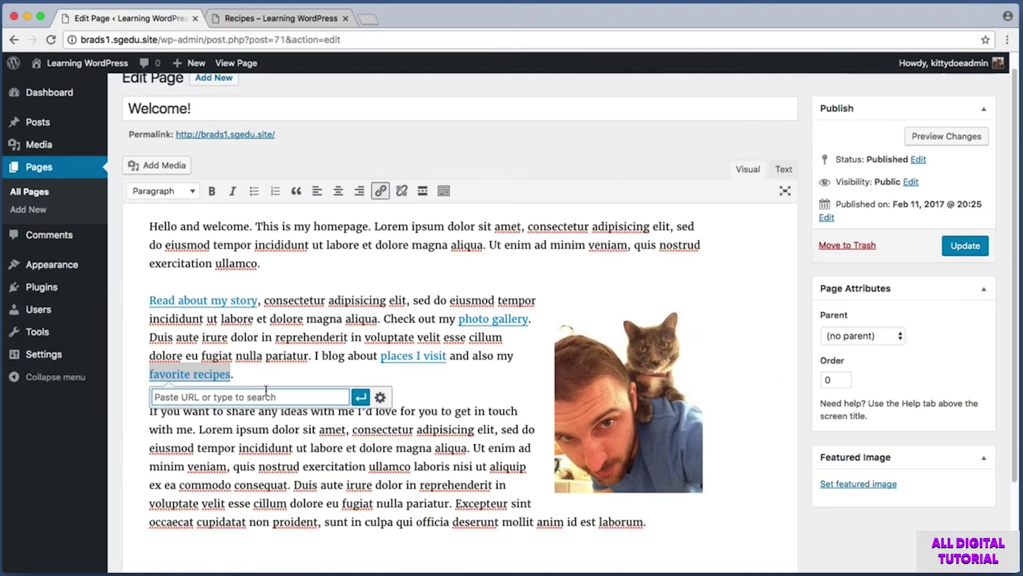
{"action": "right_click", "coordinate": [252, 401]}
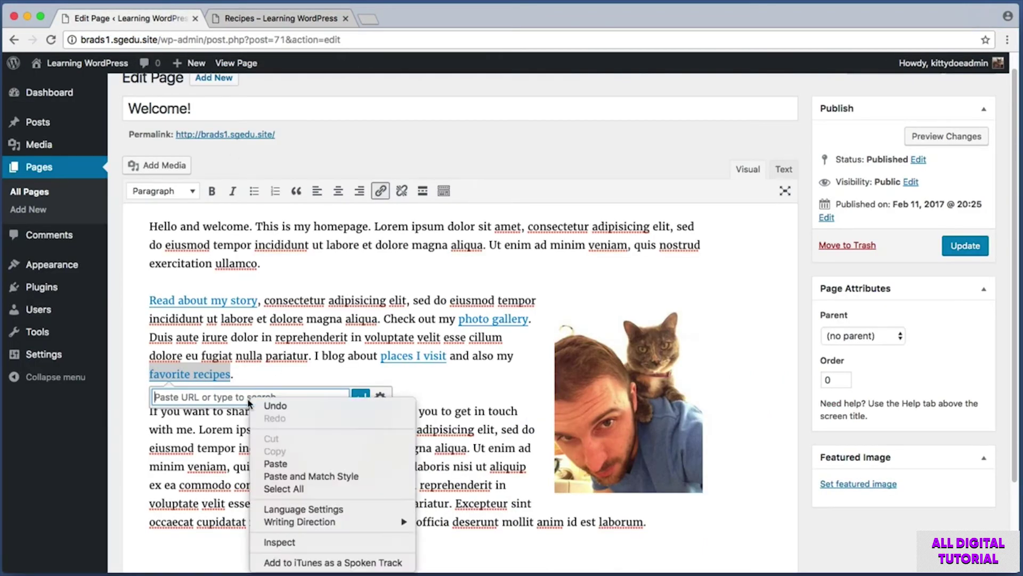
{"action": "left_click", "coordinate": [288, 462]}
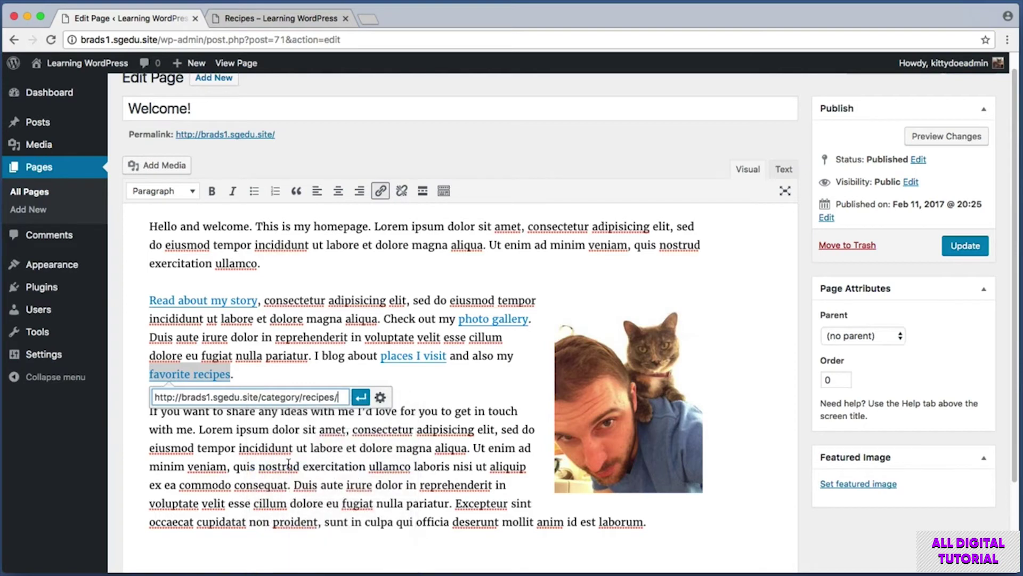
{"action": "left_click", "coordinate": [361, 397]}
{"action": "left_click", "coordinate": [383, 385]}
Step: Link the words "get in touch with me" in the third paragraph to the Contact Us page, finding it by searching for "contact"
{"action": "left_click_drag", "start_coordinate": [150, 412], "coordinate": [276, 428]}
{"action": "left_click", "coordinate": [276, 428]}
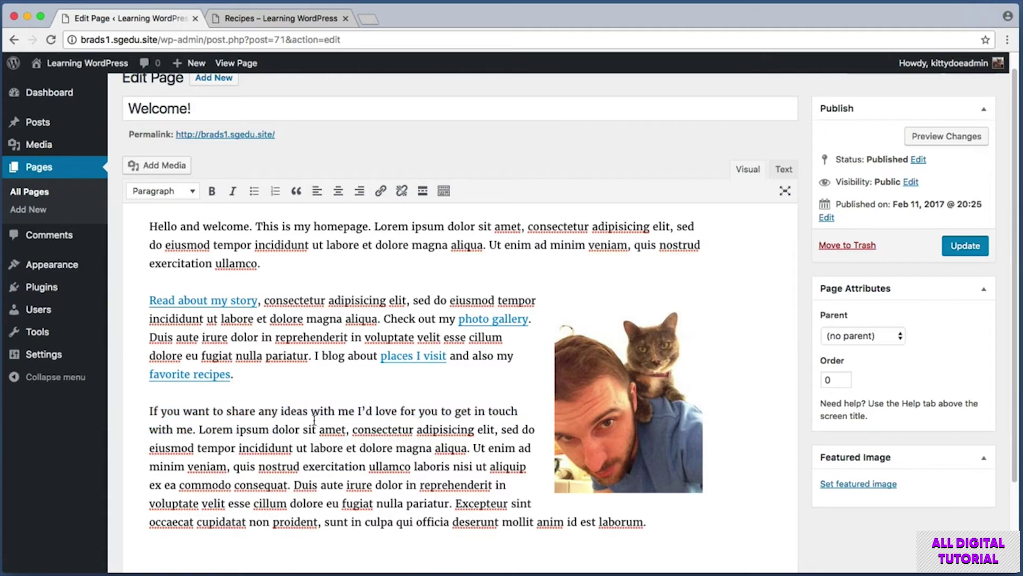
{"action": "left_click_drag", "start_coordinate": [347, 411], "coordinate": [205, 429]}
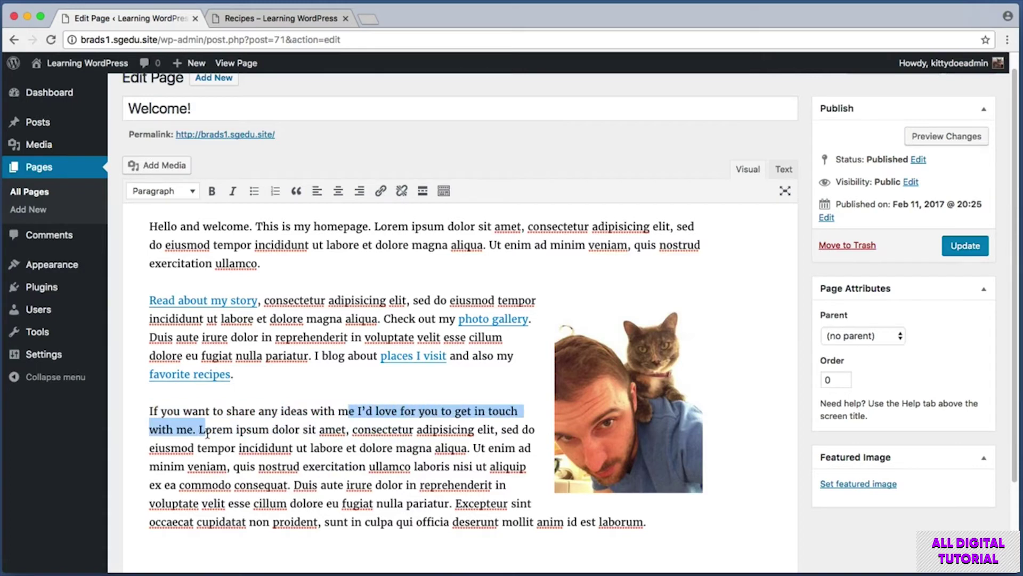
{"action": "left_click", "coordinate": [205, 429]}
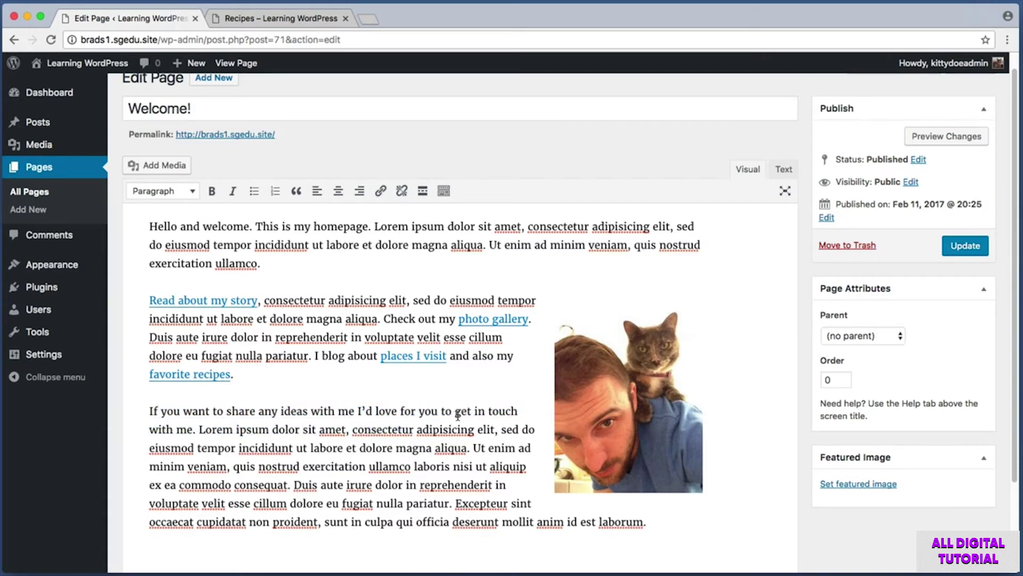
{"action": "left_click_drag", "start_coordinate": [454, 411], "coordinate": [191, 433]}
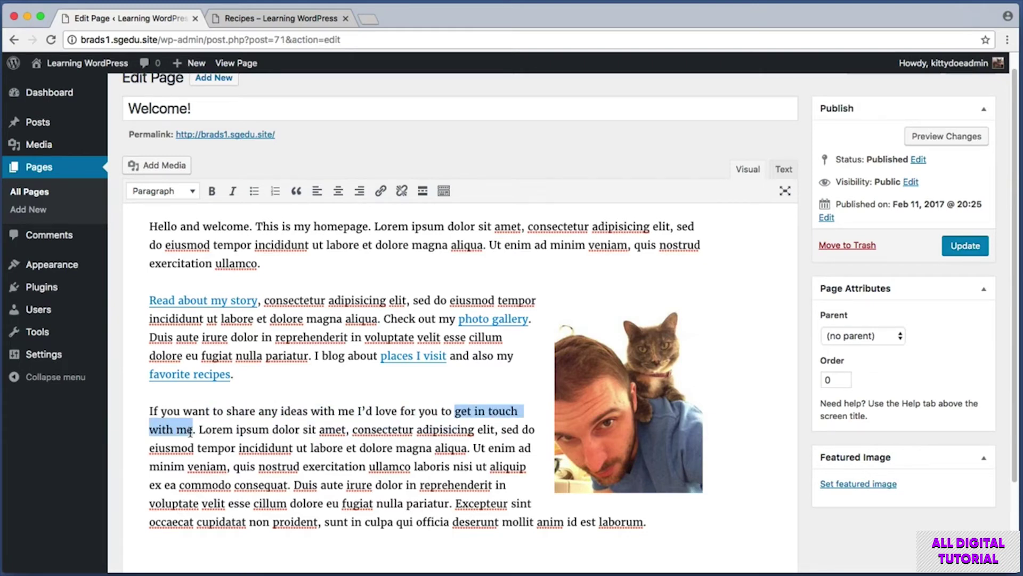
{"action": "left_click", "coordinate": [380, 190]}
{"action": "type", "text": "contact"}
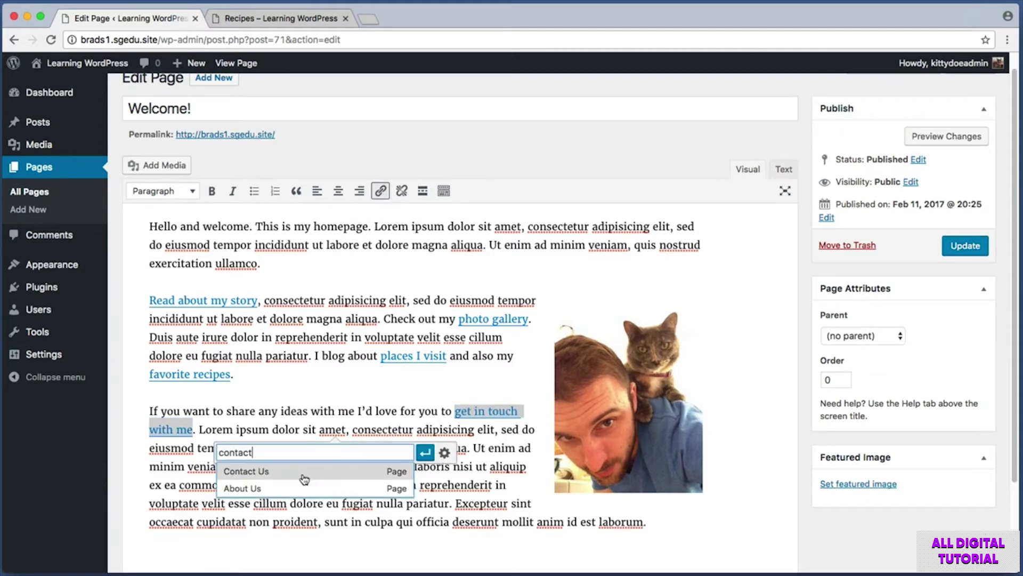
{"action": "left_click", "coordinate": [296, 476]}
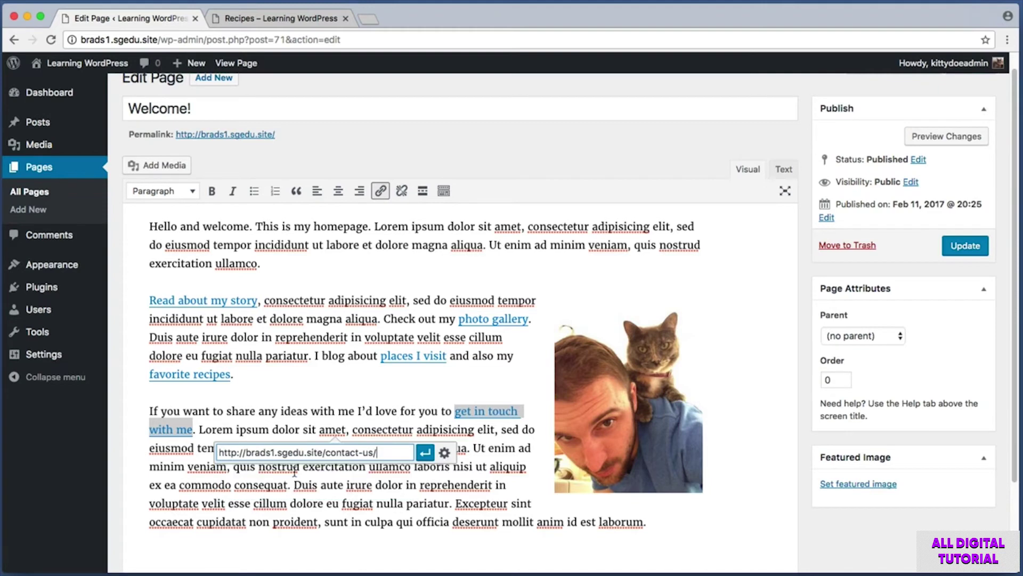
{"action": "left_click", "coordinate": [425, 453]}
{"action": "left_click", "coordinate": [473, 458]}
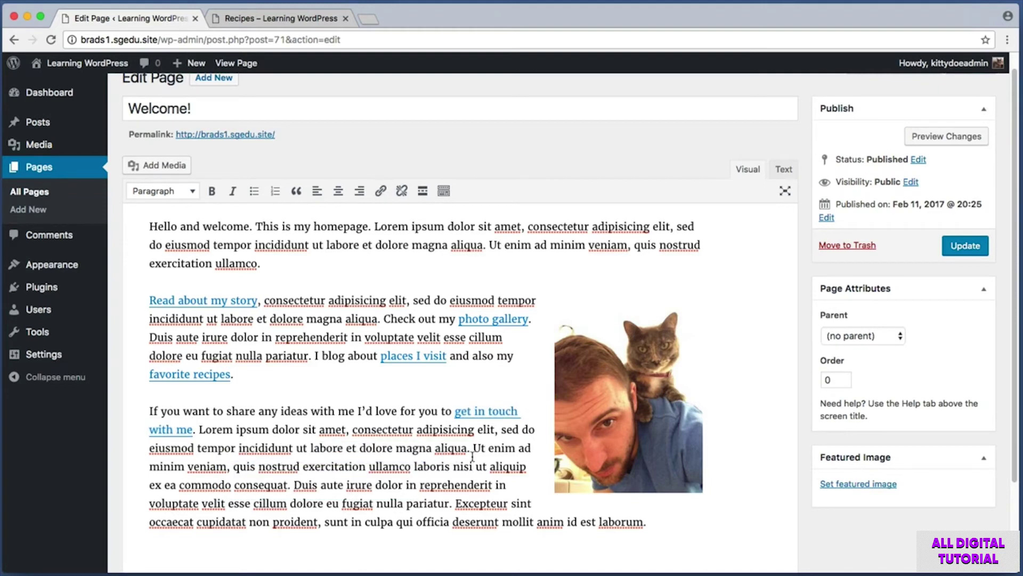
Step: Update the published "Welcome!" page with the new links
{"action": "key", "text": "super+shift+4"}
{"action": "left_click_drag", "start_coordinate": [926, 232], "coordinate": [994, 261]}
{"action": "left_click", "coordinate": [983, 249]}
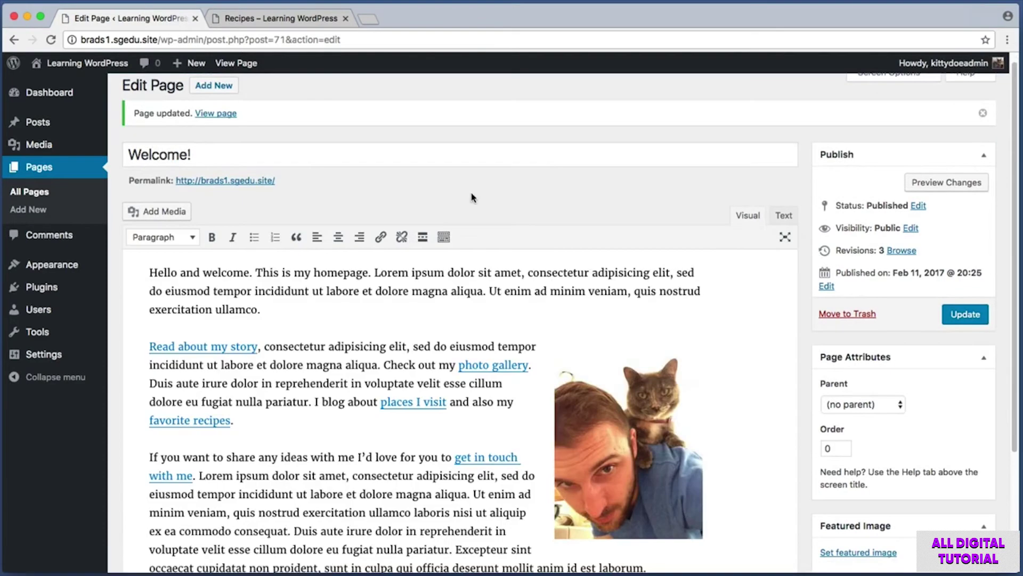
Step: Visit the live site's homepage and review the welcome text, its links and the image
{"action": "mouse_move", "coordinate": [76, 68]}
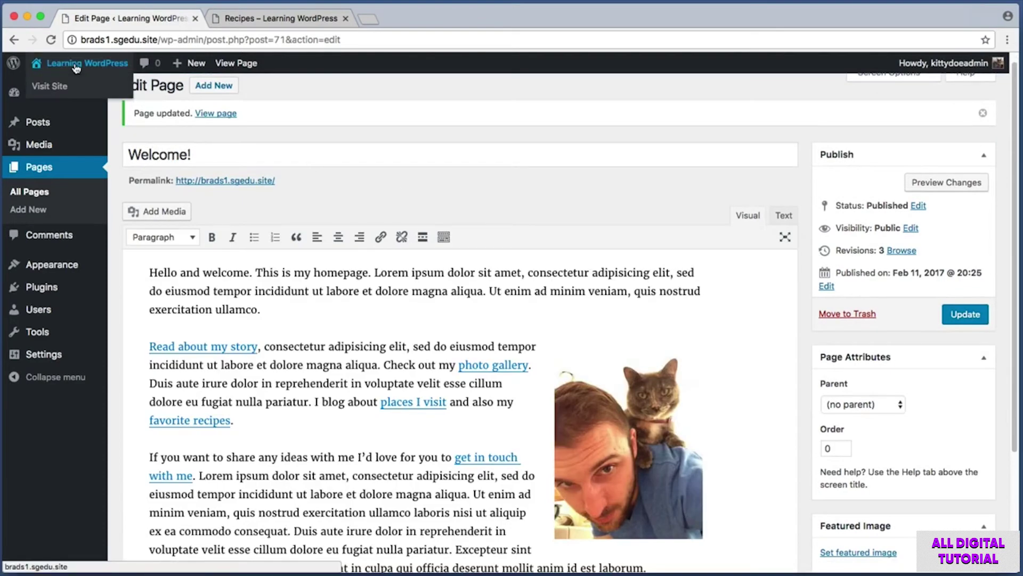
{"action": "left_click", "coordinate": [76, 68]}
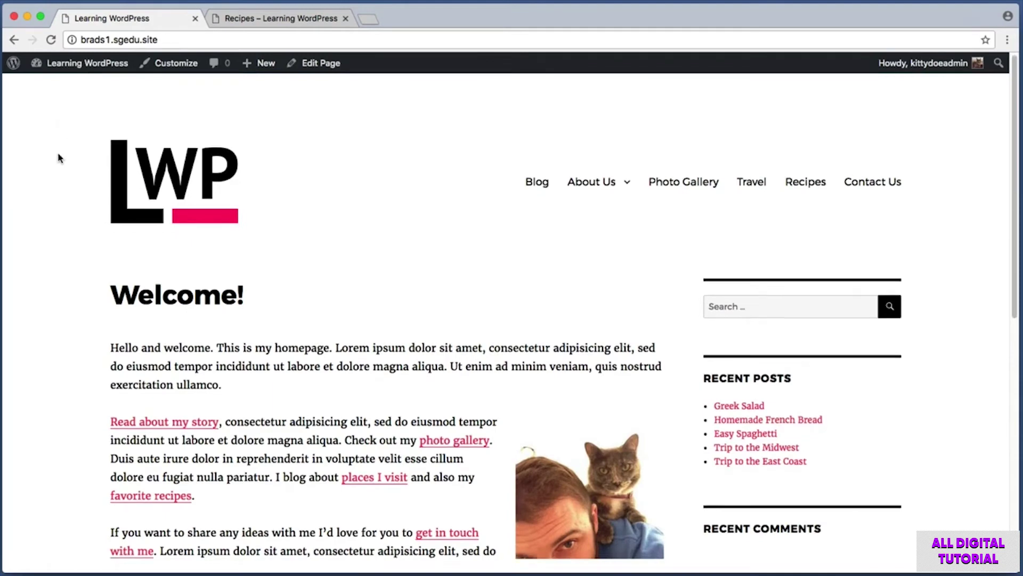
{"action": "scroll", "coordinate": [60, 157], "scroll_direction": "down", "scroll_amount": 3}
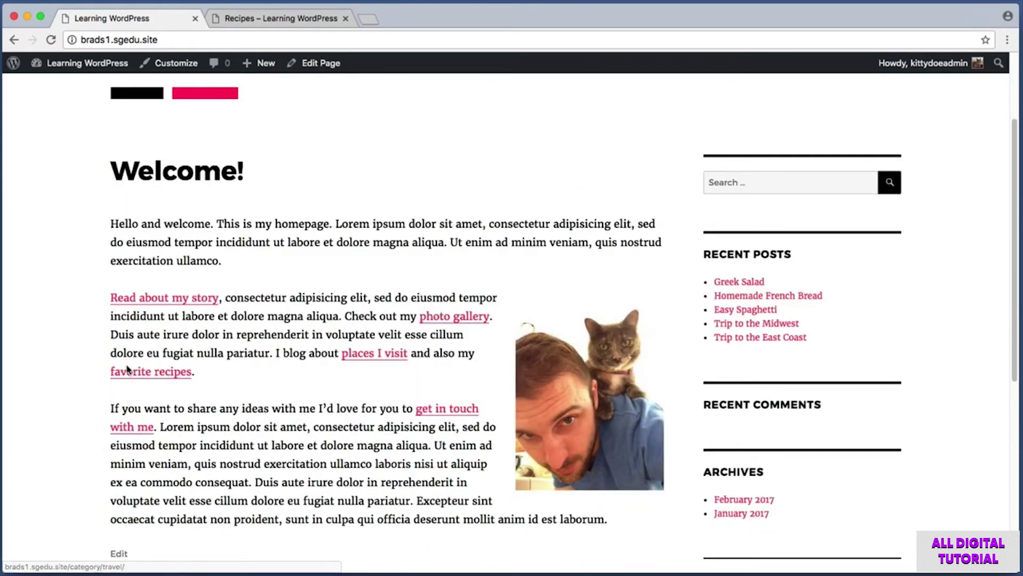
{"action": "scroll", "coordinate": [297, 348], "scroll_direction": "up", "scroll_amount": 1}
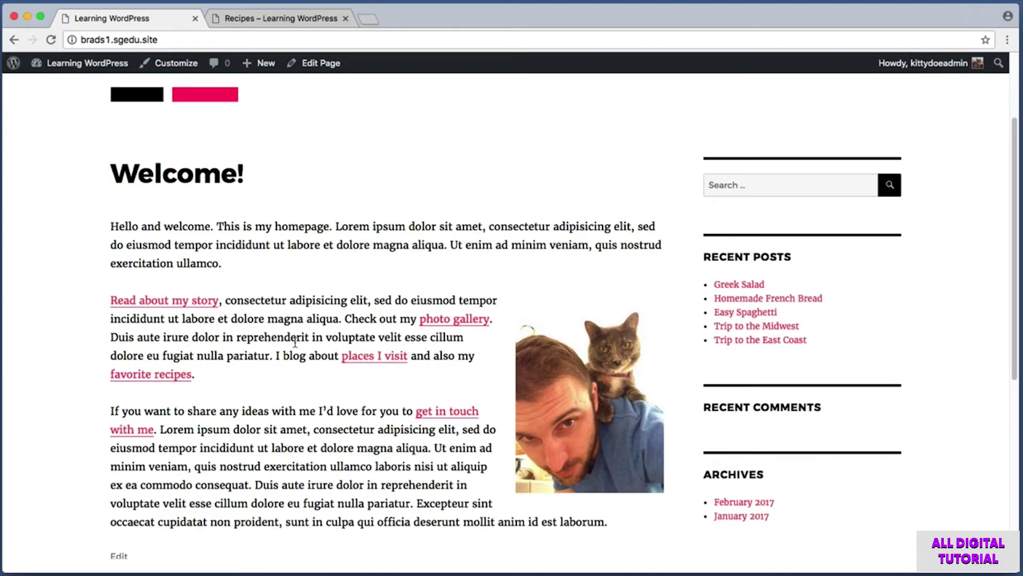
{"action": "key", "text": "super+shift+4"}
{"action": "left_click_drag", "start_coordinate": [96, 197], "coordinate": [442, 534]}
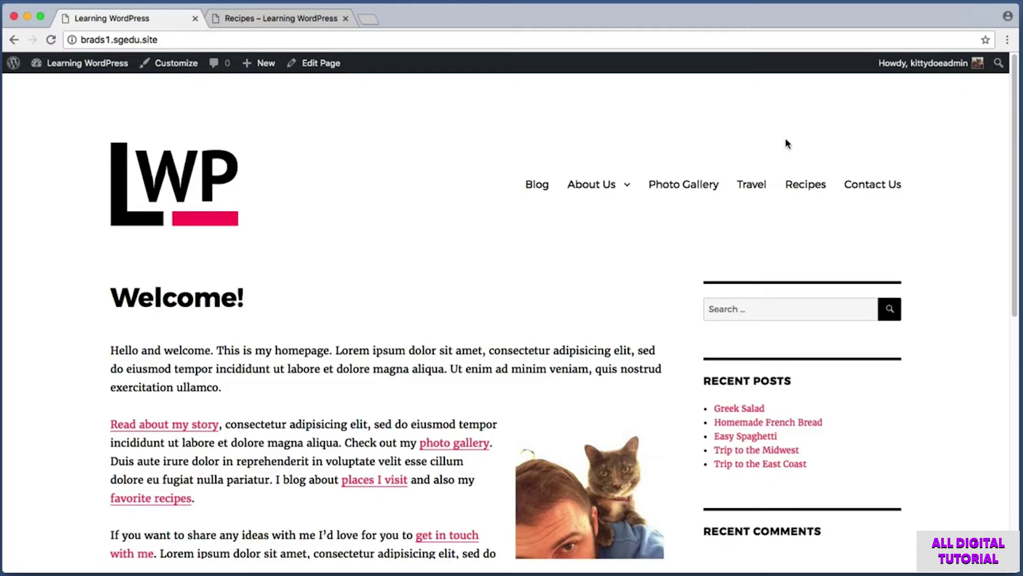
Step: Open the Travel category page from the site's navigation and look over its posts
{"action": "key", "text": "super+shift+4"}
{"action": "left_click_drag", "start_coordinate": [501, 144], "coordinate": [916, 222]}
{"action": "key", "text": "super+shift+4"}
{"action": "left_click_drag", "start_coordinate": [729, 164], "coordinate": [768, 205]}
{"action": "left_click", "coordinate": [751, 187]}
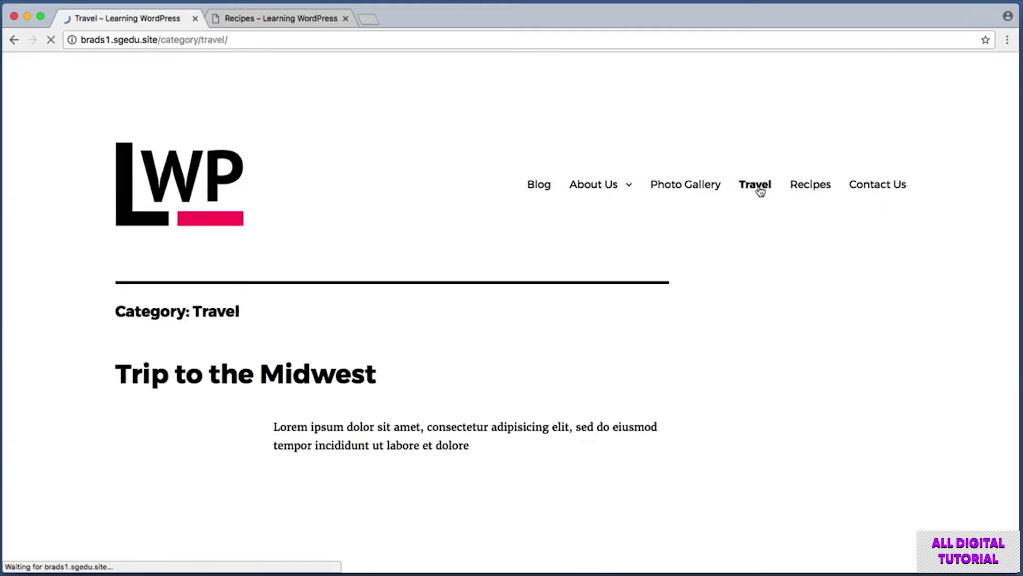
{"action": "scroll", "coordinate": [47, 280], "scroll_direction": "down", "scroll_amount": 2}
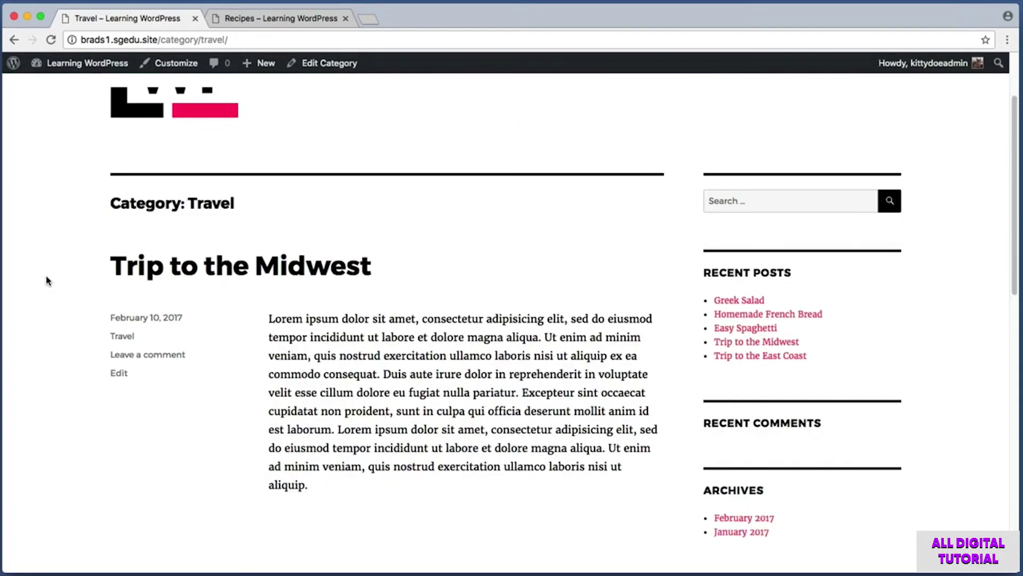
Step: Examine the text and publishing details of the "Trip to the Midwest" post on the Travel category page
{"action": "scroll", "coordinate": [47, 279], "scroll_direction": "down", "scroll_amount": 3}
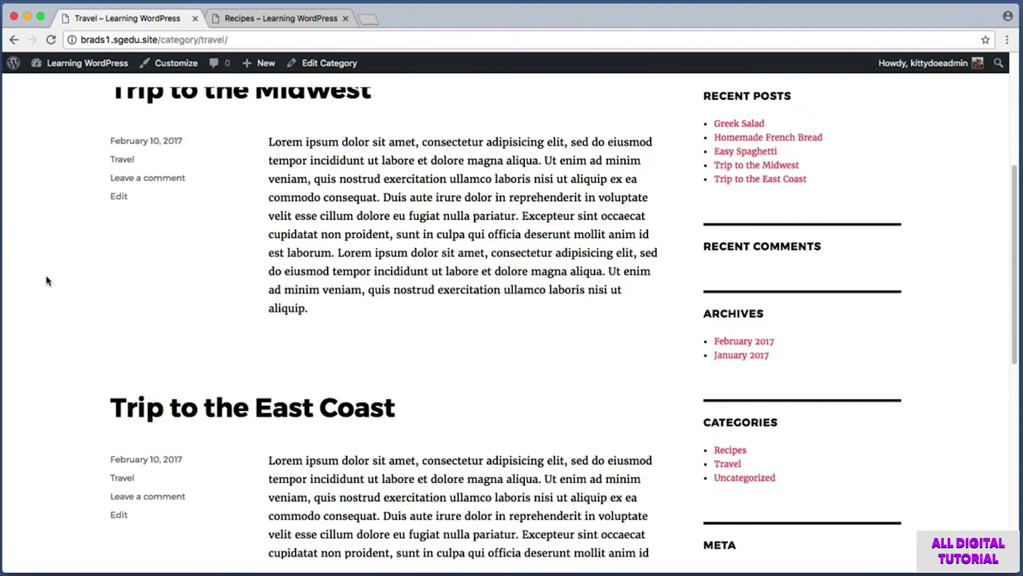
{"action": "key", "text": "super+shift+4"}
{"action": "left_click_drag", "start_coordinate": [258, 130], "coordinate": [663, 341]}
{"action": "scroll", "coordinate": [621, 336], "scroll_direction": "up", "scroll_amount": 2}
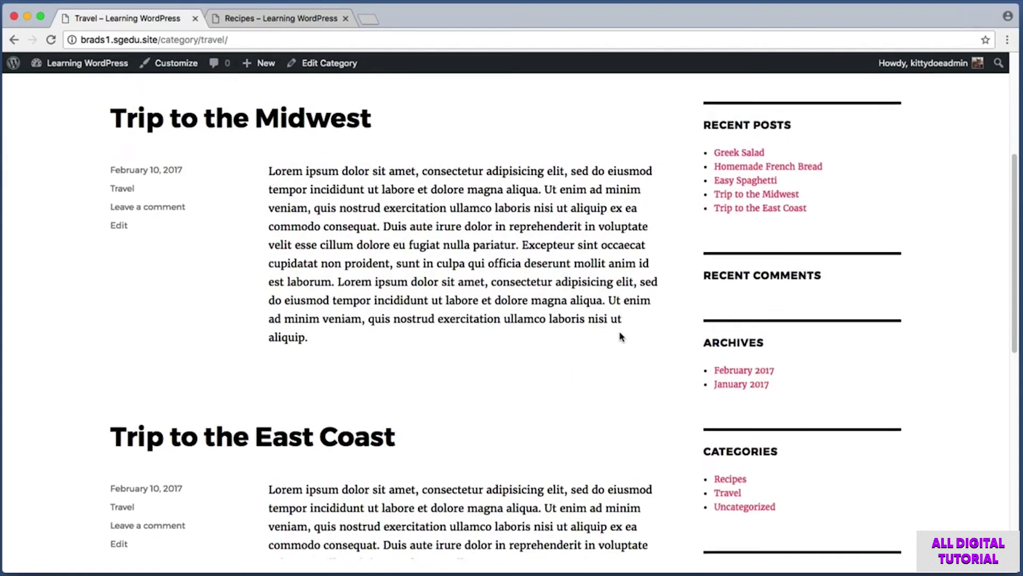
{"action": "key", "text": "super+shift+4"}
{"action": "left_click_drag", "start_coordinate": [258, 174], "coordinate": [647, 232]}
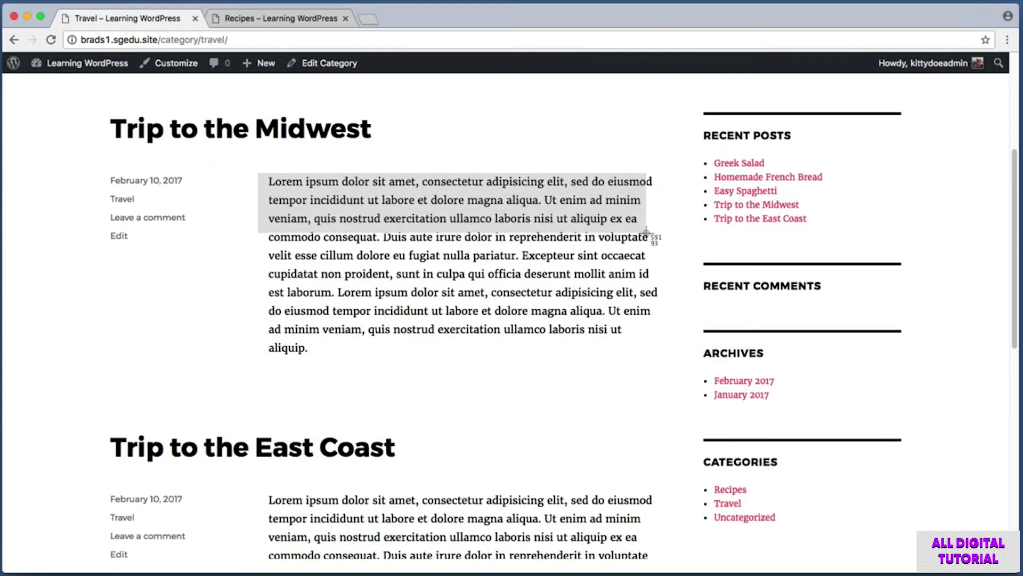
{"action": "left_click_drag", "start_coordinate": [647, 232], "coordinate": [647, 232]}
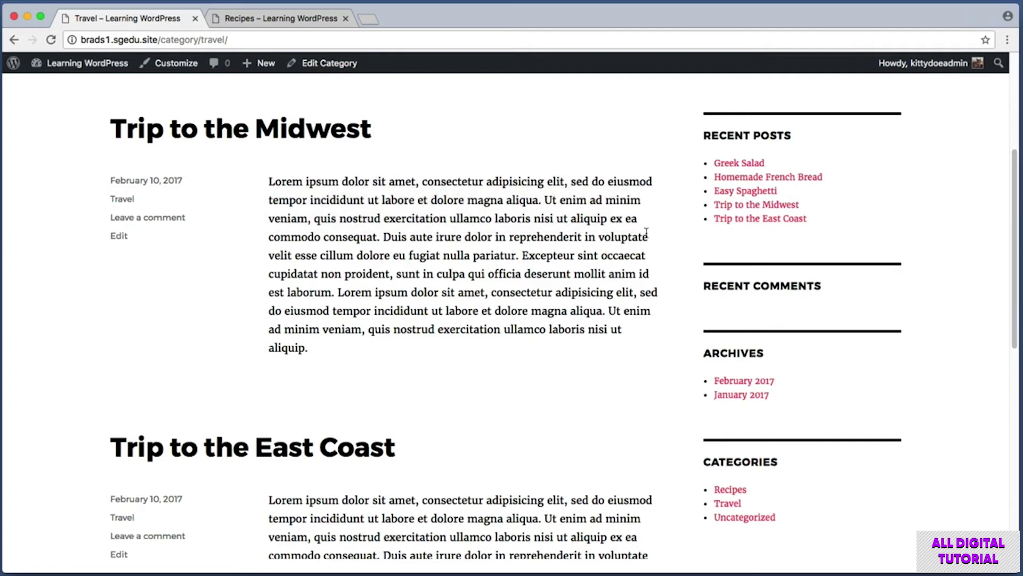
{"action": "key", "text": "super+shift+4"}
{"action": "left_click_drag", "start_coordinate": [105, 143], "coordinate": [326, 227]}
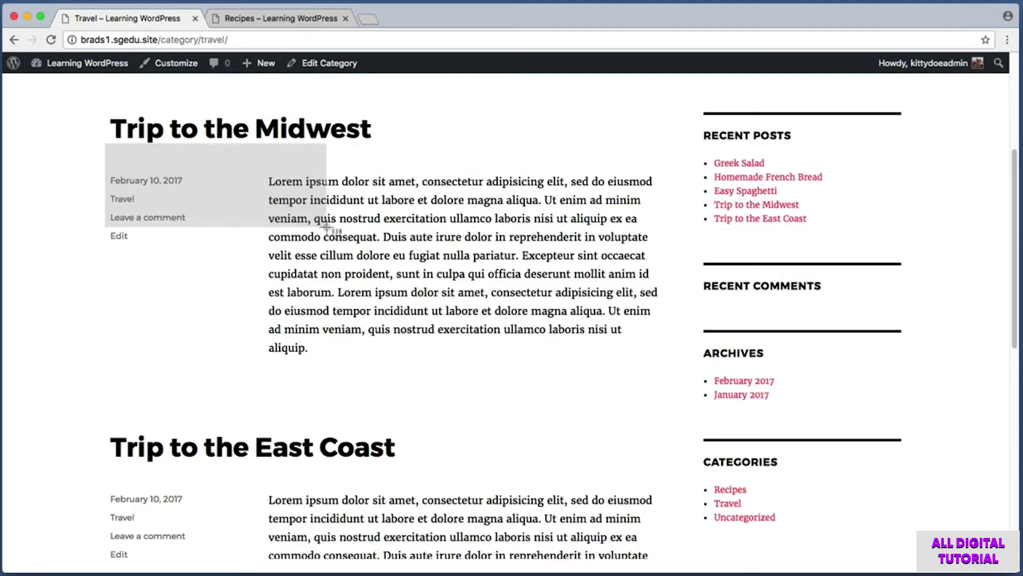
{"action": "left_click_drag", "start_coordinate": [327, 227], "coordinate": [327, 227]}
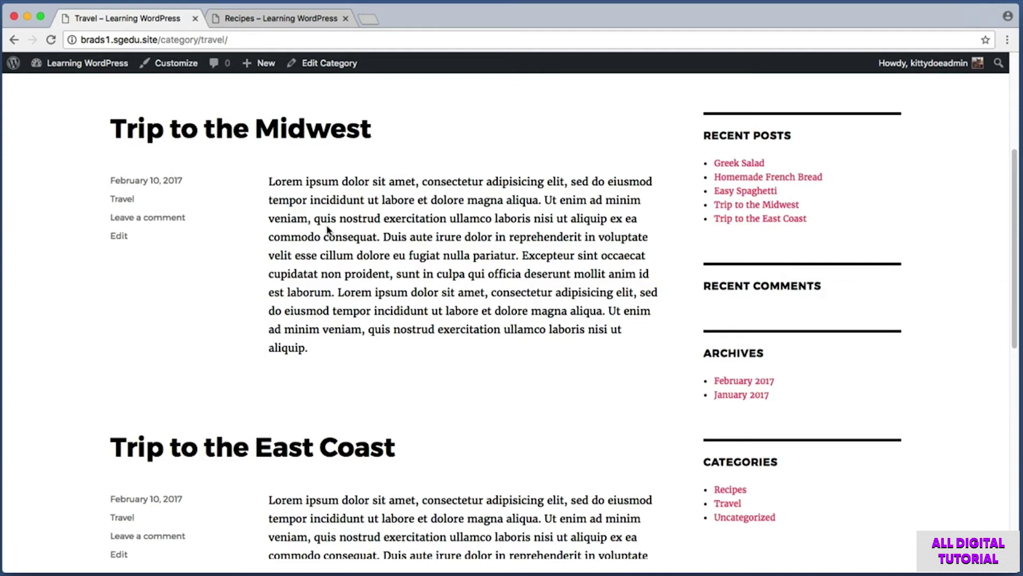
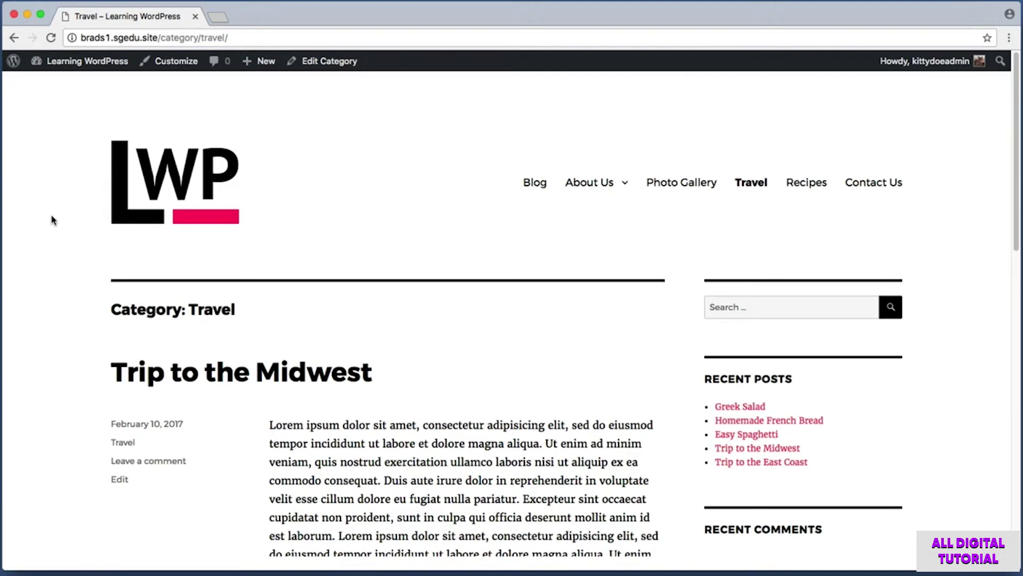
Step: Look over the Travel category page from its category heading through the Midwest and East Coast trip posts
{"action": "scroll", "coordinate": [53, 220], "scroll_direction": "down", "scroll_amount": 1}
{"action": "scroll", "coordinate": [53, 219], "scroll_direction": "down", "scroll_amount": 1}
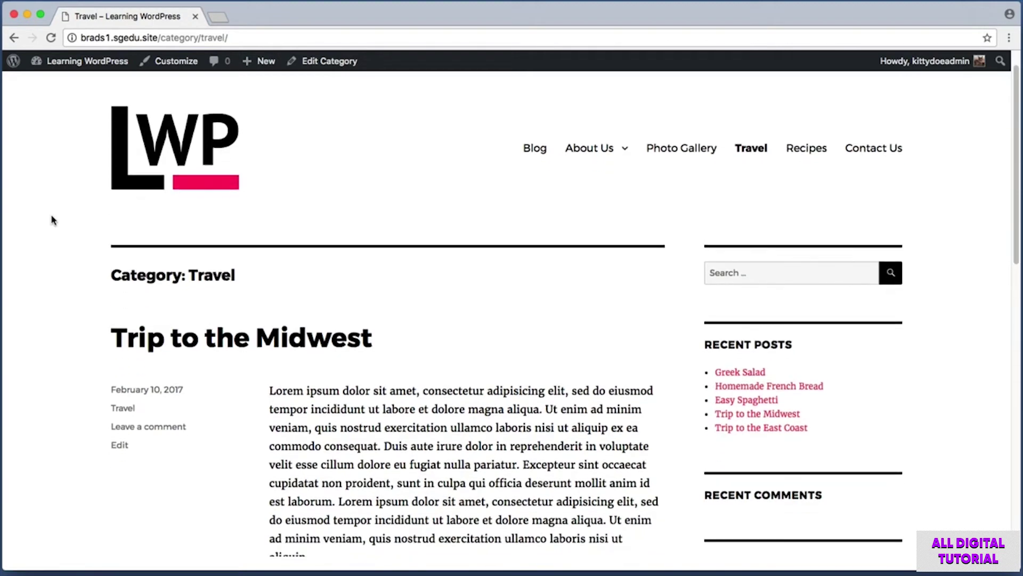
{"action": "key", "text": "super+shift+4"}
{"action": "left_click_drag", "start_coordinate": [93, 257], "coordinate": [261, 298]}
{"action": "scroll", "coordinate": [64, 269], "scroll_direction": "down", "scroll_amount": 5}
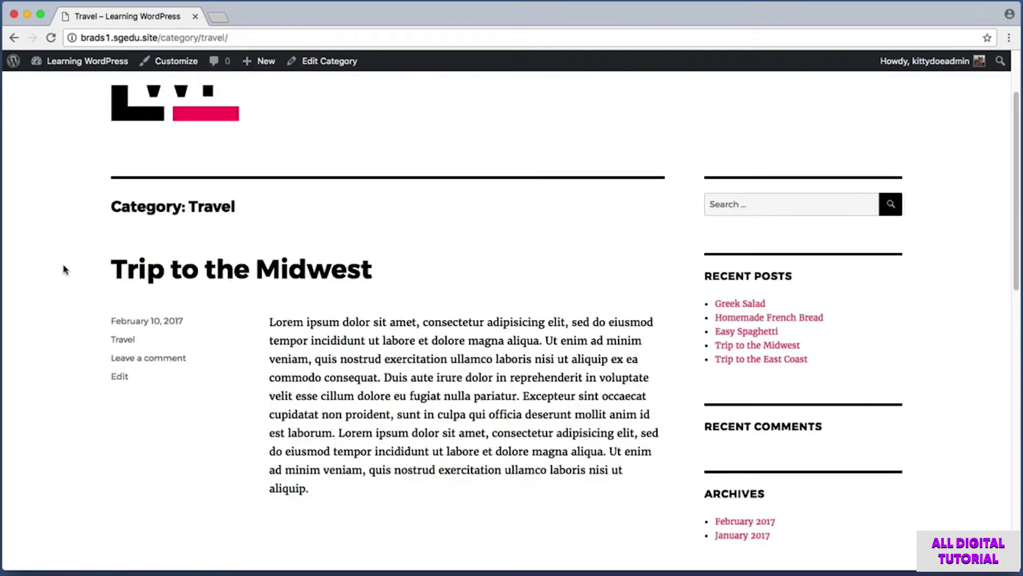
{"action": "key", "text": "super+shift+4"}
{"action": "left_click_drag", "start_coordinate": [72, 170], "coordinate": [519, 398]}
{"action": "scroll", "coordinate": [539, 425], "scroll_direction": "down", "scroll_amount": 10}
{"action": "key", "text": "super+shift+4"}
{"action": "left_click_drag", "start_coordinate": [24, 141], "coordinate": [541, 435]}
{"action": "scroll", "coordinate": [541, 435], "scroll_direction": "down", "scroll_amount": 8}
{"action": "key", "text": "super+shift+4"}
{"action": "left_click_drag", "start_coordinate": [35, 227], "coordinate": [614, 478]}
{"action": "scroll", "coordinate": [614, 479], "scroll_direction": "up", "scroll_amount": 14}
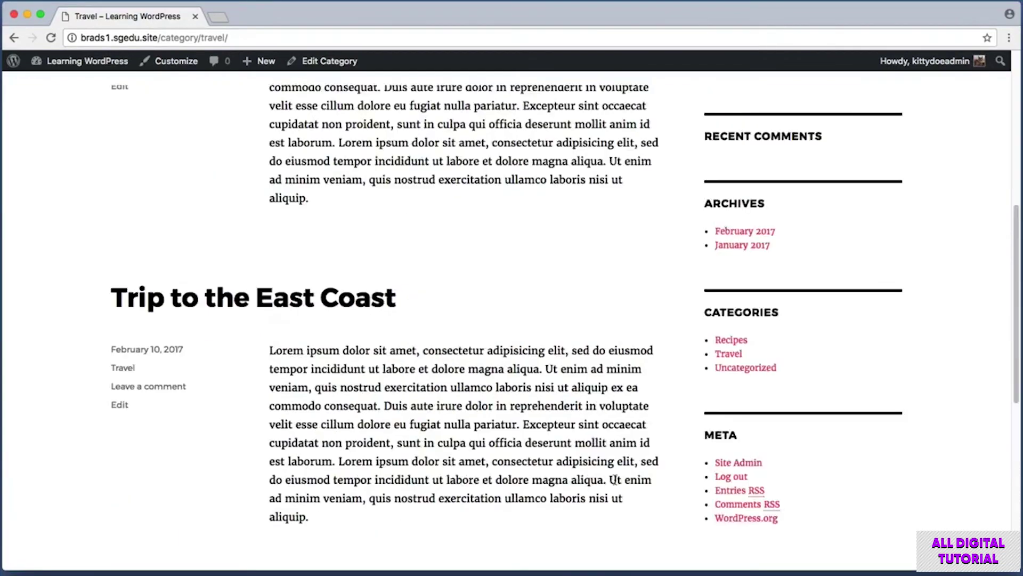
{"action": "scroll", "coordinate": [615, 479], "scroll_direction": "up", "scroll_amount": 4}
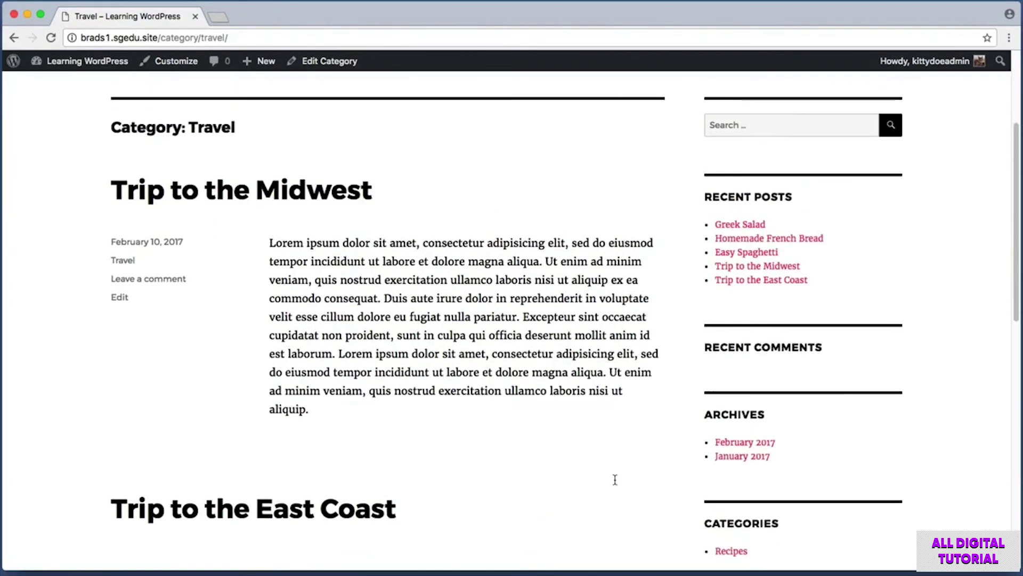
Step: Examine how the "Trip to the Midwest" entry is laid out, from its title down to its body text
{"action": "key", "text": "super+shift+4"}
{"action": "left_click_drag", "start_coordinate": [114, 209], "coordinate": [648, 271]}
{"action": "key", "text": "super+shift+4"}
{"action": "left_click_drag", "start_coordinate": [67, 163], "coordinate": [680, 419]}
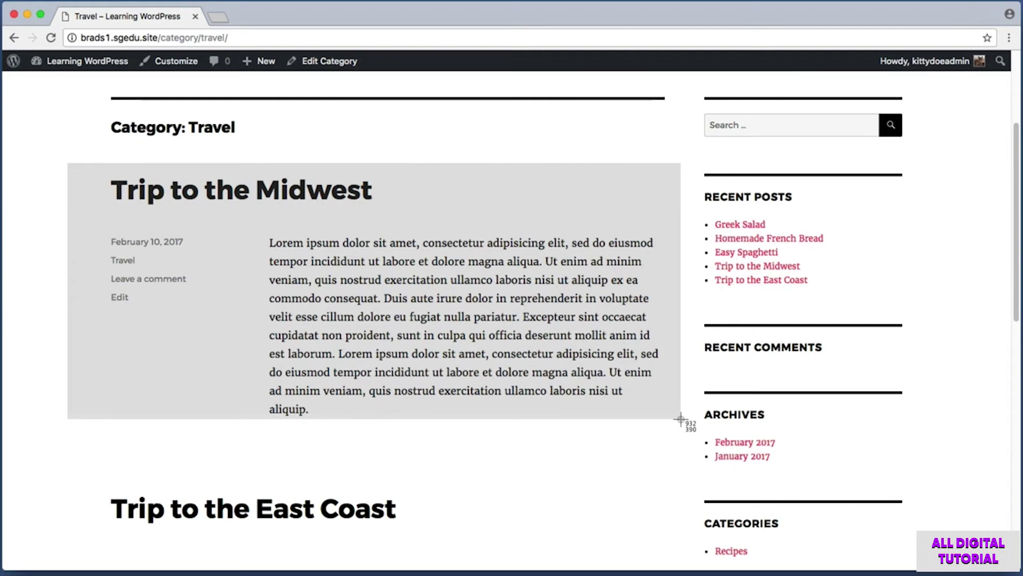
{"action": "mouse_move", "coordinate": [680, 420]}
{"action": "left_mouse_down"}
{"action": "mouse_move", "coordinate": [617, 398]}
{"action": "mouse_move", "coordinate": [670, 416]}
{"action": "left_mouse_up"}
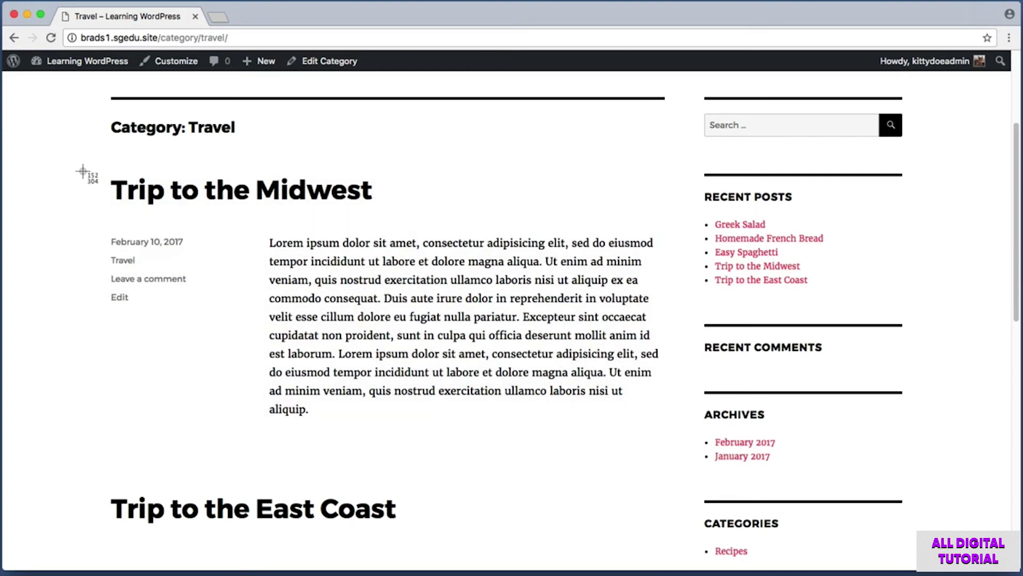
{"action": "left_click_drag", "start_coordinate": [82, 167], "coordinate": [401, 217]}
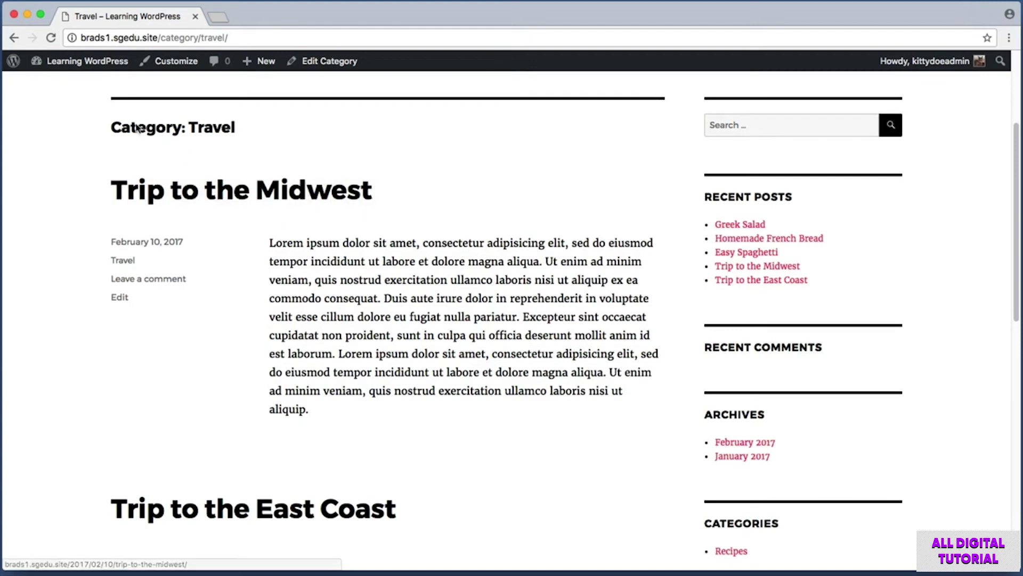
Step: Go to the admin dashboard's list of posts and open "Trip to the Midwest" for editing
{"action": "mouse_move", "coordinate": [116, 64]}
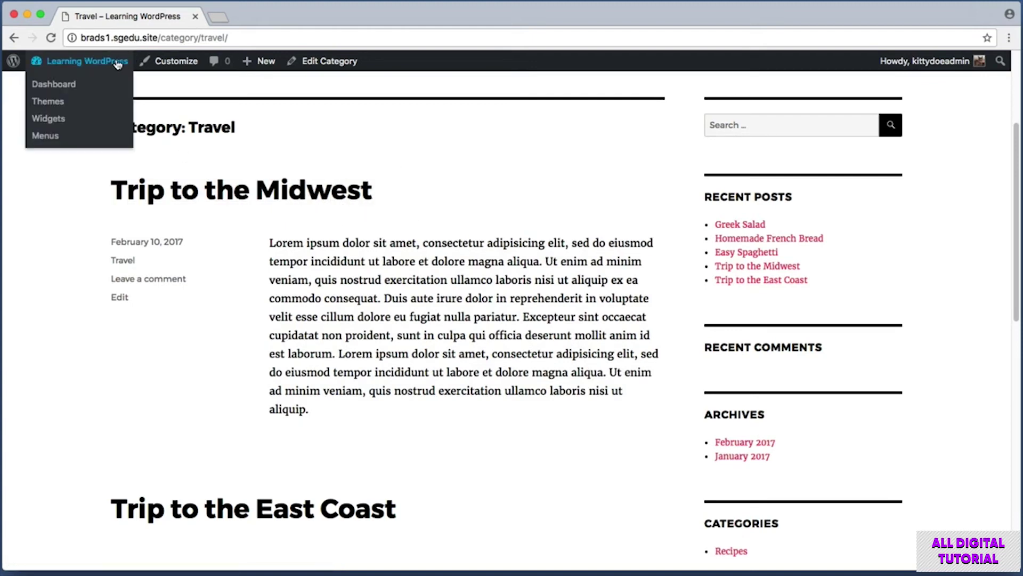
{"action": "left_click", "coordinate": [116, 62]}
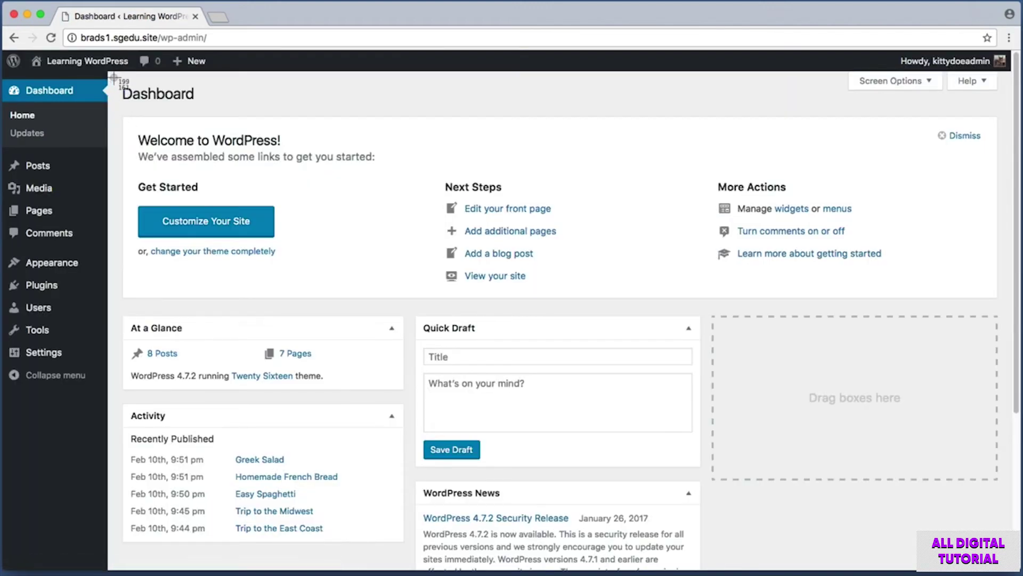
{"action": "left_click", "coordinate": [41, 166]}
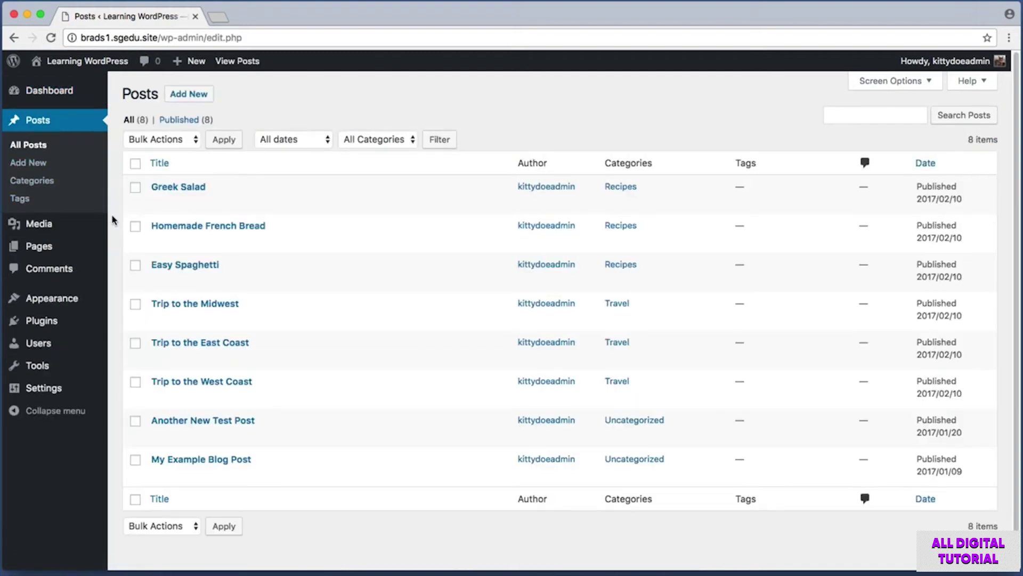
{"action": "key", "text": "shift+super+4"}
{"action": "left_click_drag", "start_coordinate": [120, 291], "coordinate": [293, 322]}
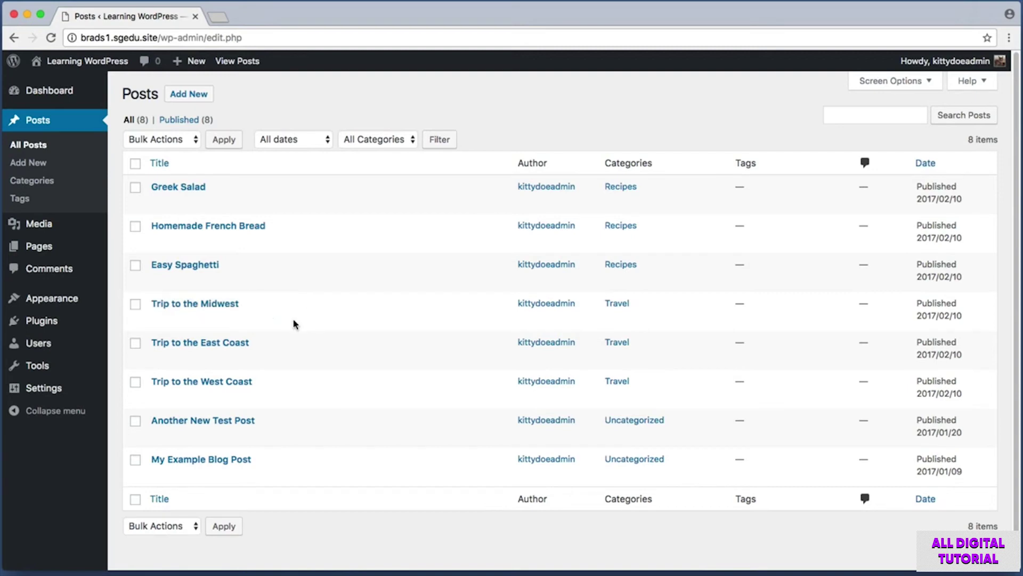
{"action": "left_click", "coordinate": [229, 306]}
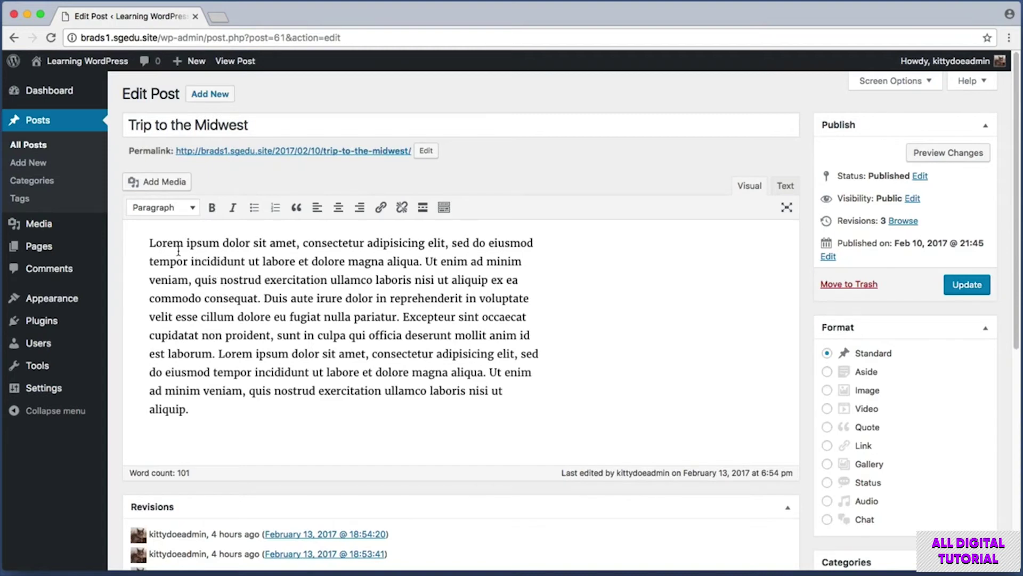
Step: Try adding blank lines above the first paragraph of the "Trip to the Midwest" post, and undo them
{"action": "left_click", "coordinate": [145, 244]}
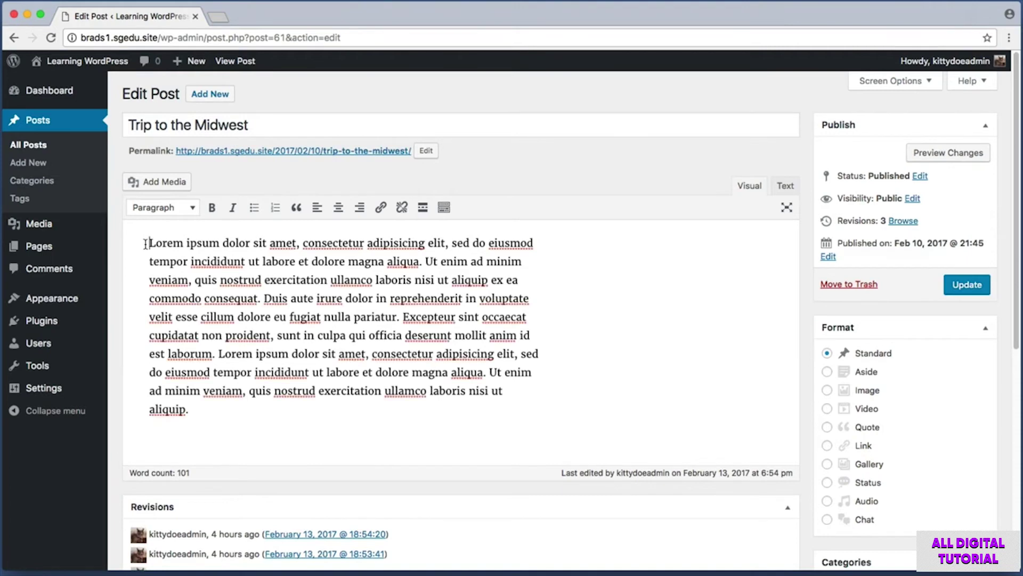
{"action": "key", "text": "Return"}
{"action": "key", "text": "Return"}
{"action": "key", "text": "Up"}
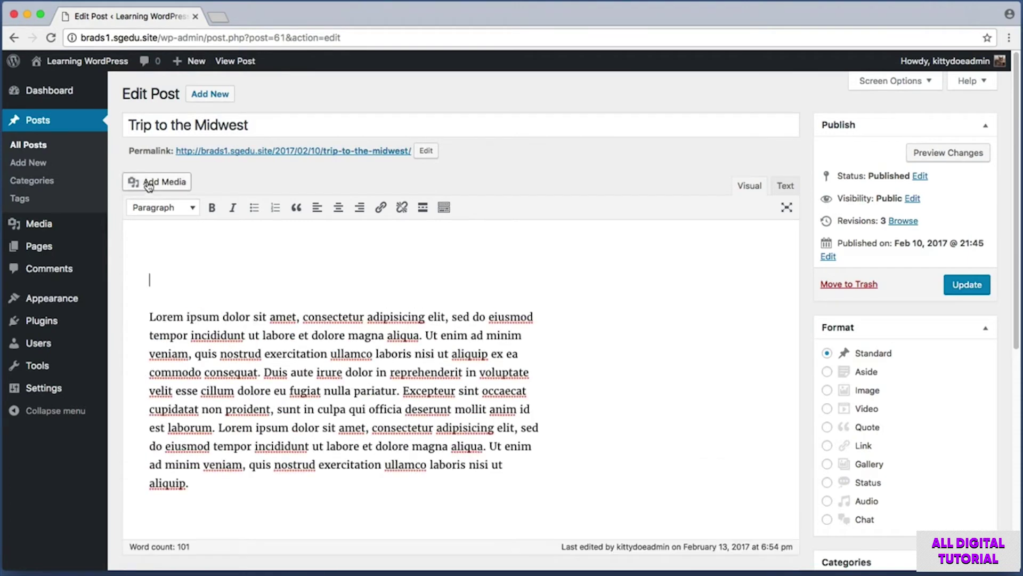
{"action": "key", "text": "shift+super+4"}
{"action": "left_click_drag", "start_coordinate": [122, 172], "coordinate": [229, 210]}
{"action": "key", "text": "super+z"}
{"action": "key", "text": "shift+super+4"}
{"action": "left_click_drag", "start_coordinate": [114, 206], "coordinate": [646, 448]}
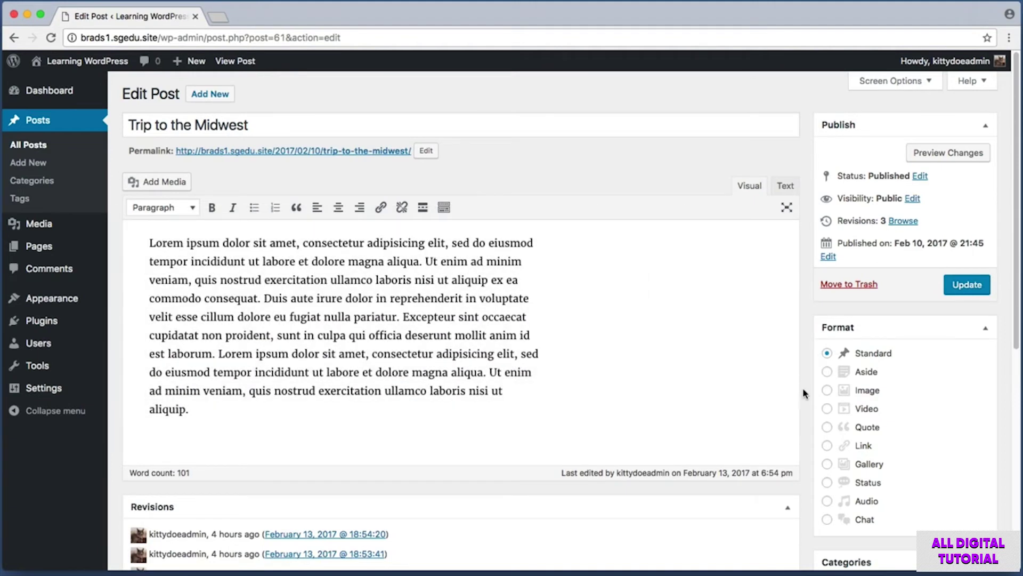
Step: Find the post's Featured Image section and open the image selection for it
{"action": "left_click_drag", "start_coordinate": [806, 430], "coordinate": [996, 542]}
{"action": "scroll", "coordinate": [809, 410], "scroll_direction": "down", "scroll_amount": 5}
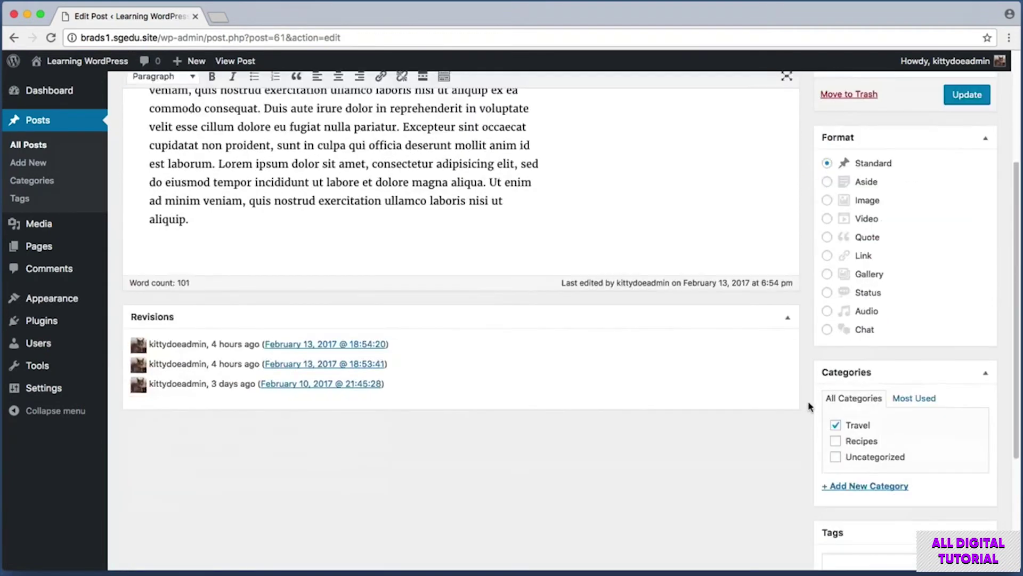
{"action": "scroll", "coordinate": [808, 407], "scroll_direction": "down", "scroll_amount": 3}
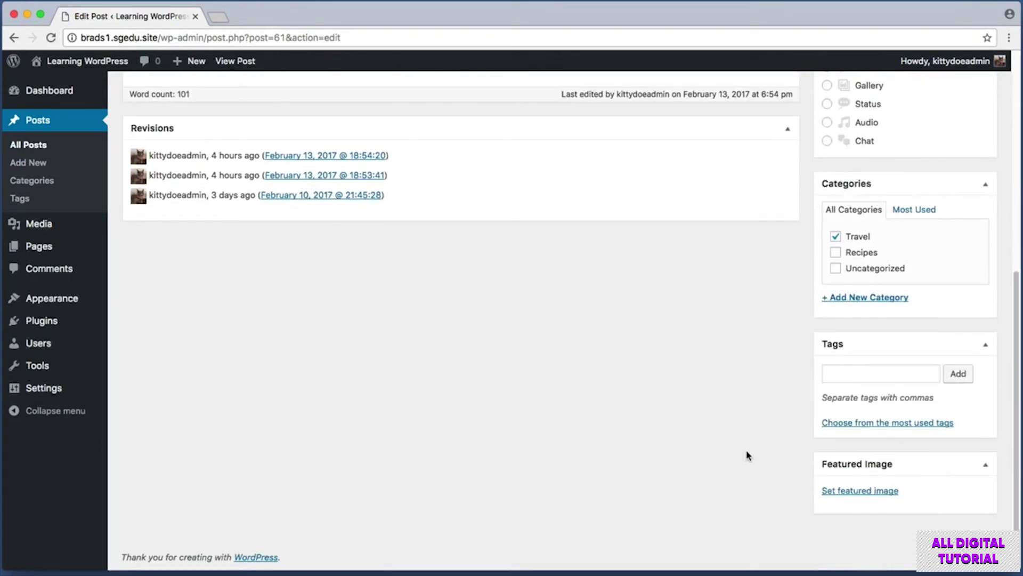
{"action": "key", "text": "super+shift+4"}
{"action": "left_click_drag", "start_coordinate": [777, 437], "coordinate": [1005, 535]}
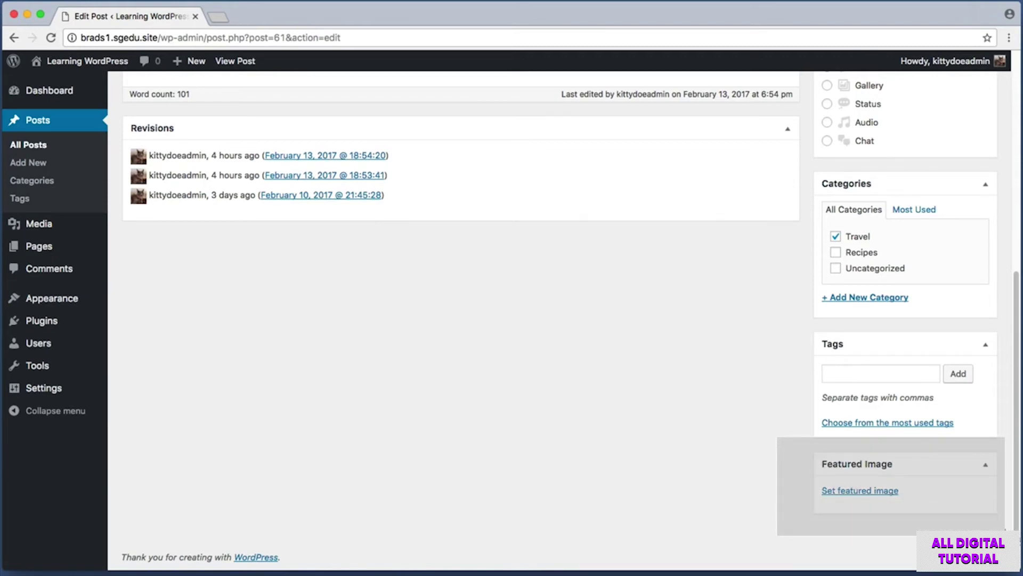
{"action": "key", "text": "Escape"}
{"action": "key", "text": "super+shift+4"}
{"action": "left_click_drag", "start_coordinate": [811, 479], "coordinate": [908, 504]}
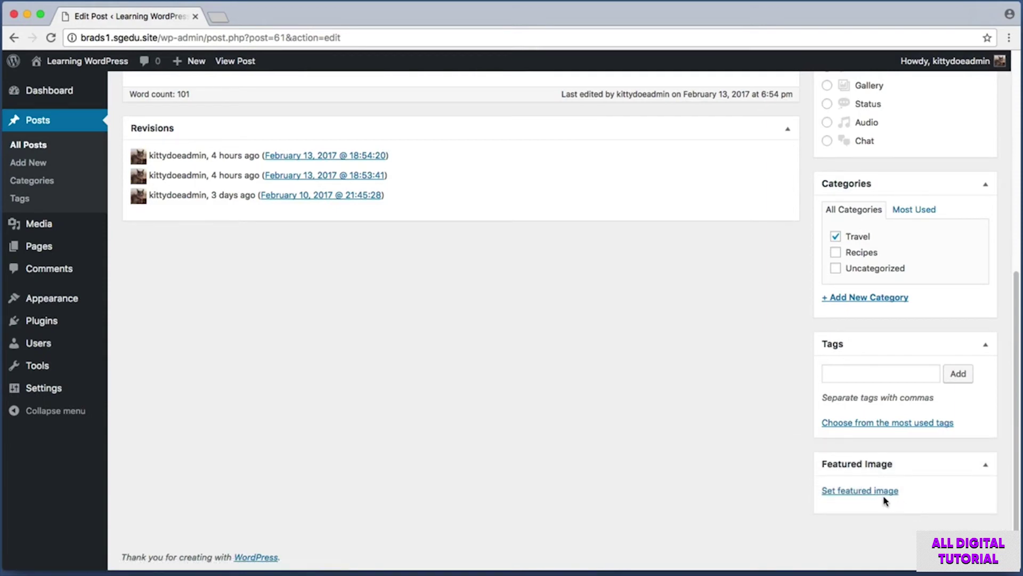
{"action": "left_click", "coordinate": [878, 490]}
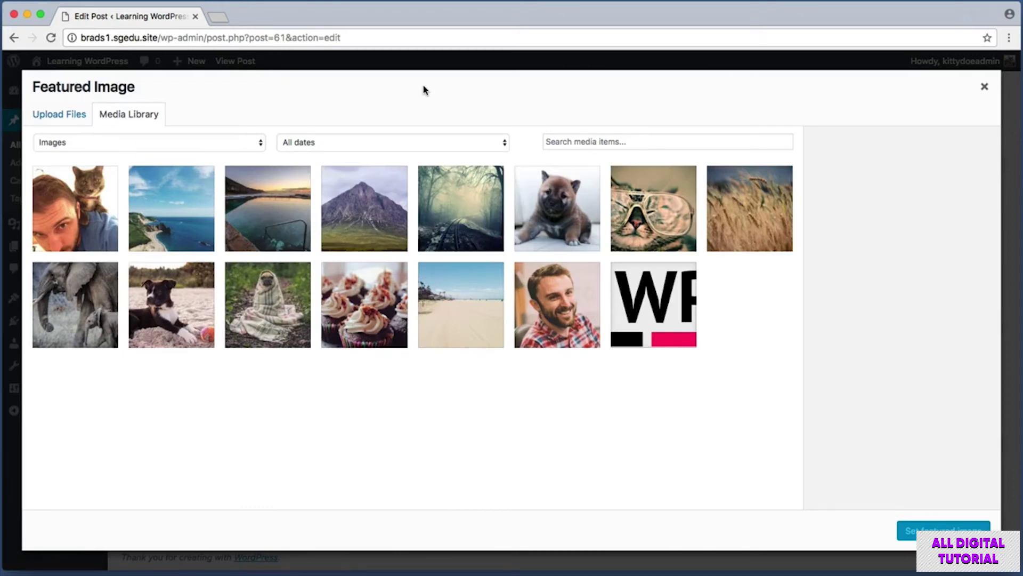
{"action": "key", "text": "super+shift+4"}
{"action": "key", "text": "Escape"}
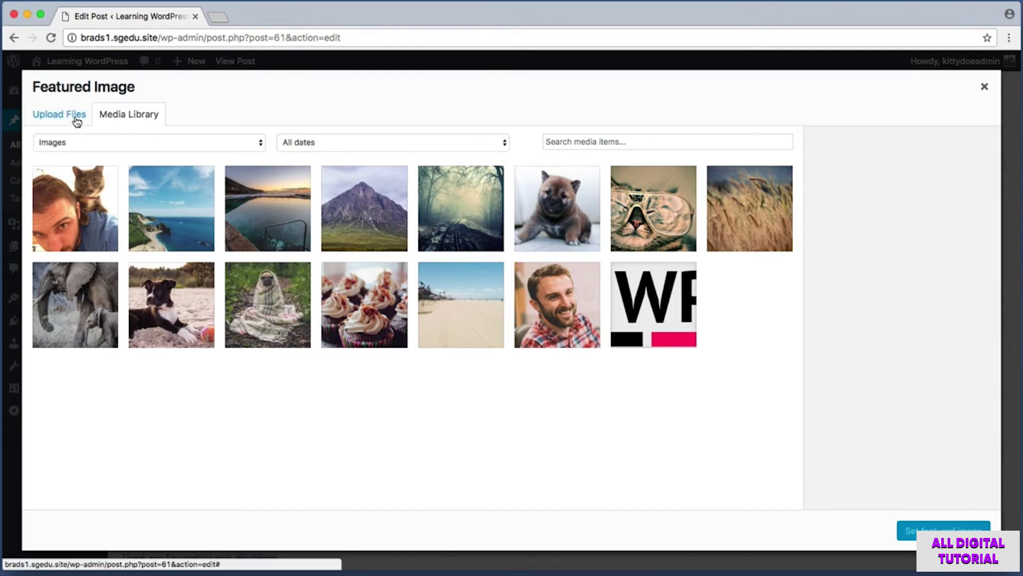
Step: Upload midwest.jpeg from the "travel" folder inside "assets" and set it as the post's featured image
{"action": "left_click", "coordinate": [76, 120]}
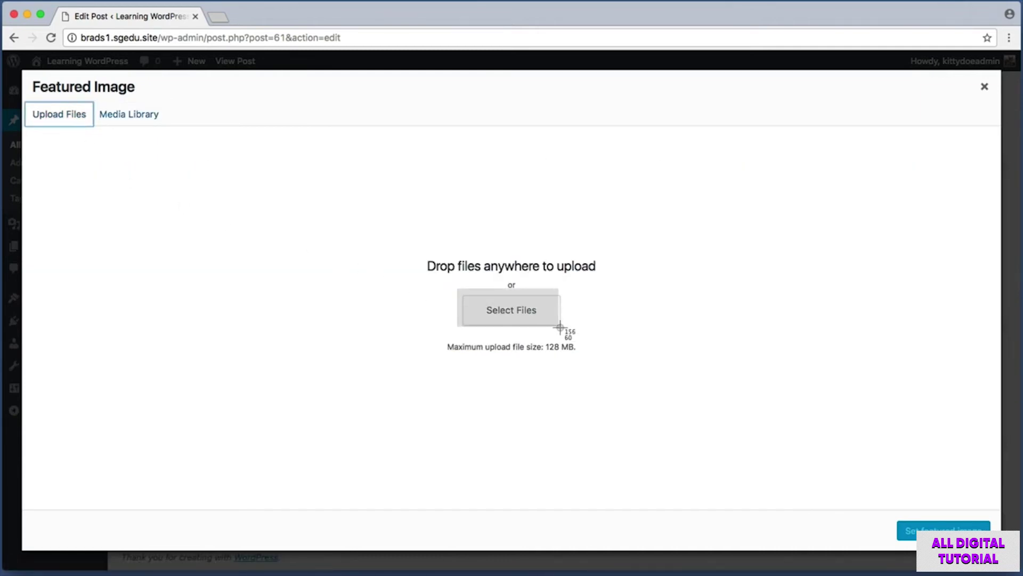
{"action": "left_click", "coordinate": [547, 318]}
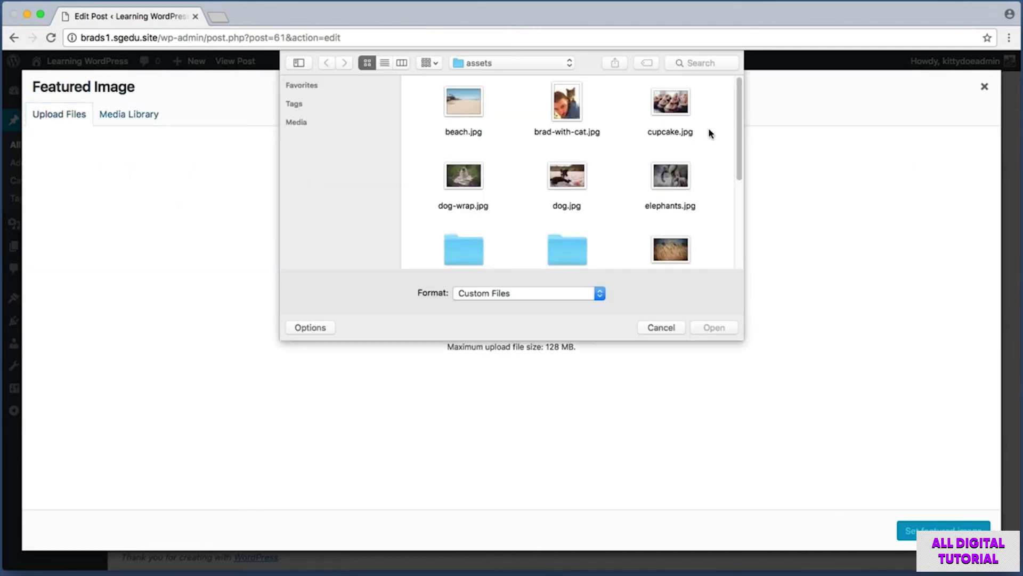
{"action": "left_click_drag", "start_coordinate": [738, 119], "coordinate": [728, 211]}
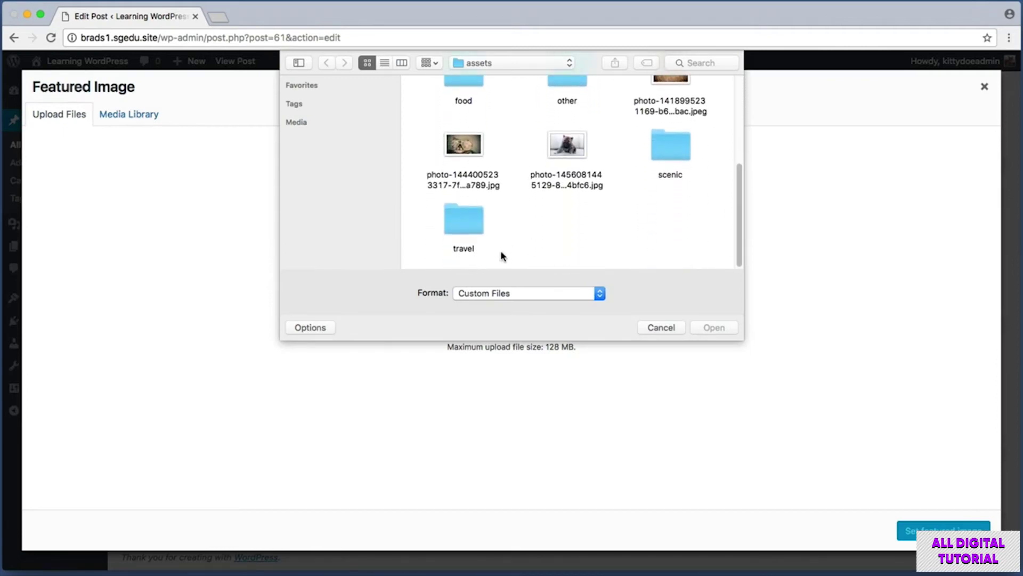
{"action": "left_click", "coordinate": [440, 223]}
{"action": "double_click", "coordinate": [461, 219]}
{"action": "left_click_drag", "start_coordinate": [492, 174], "coordinate": [572, 91]}
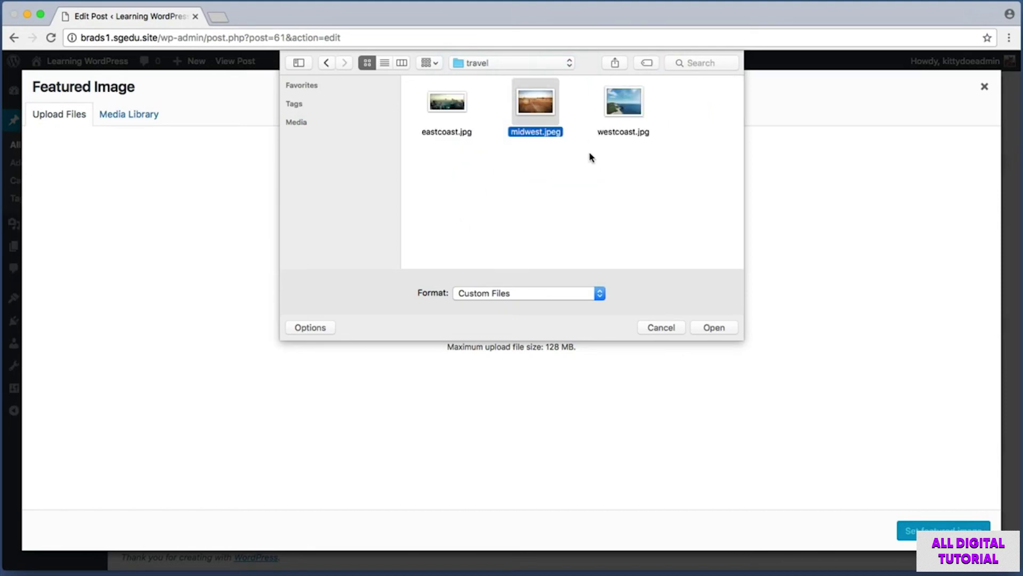
{"action": "left_click", "coordinate": [720, 327]}
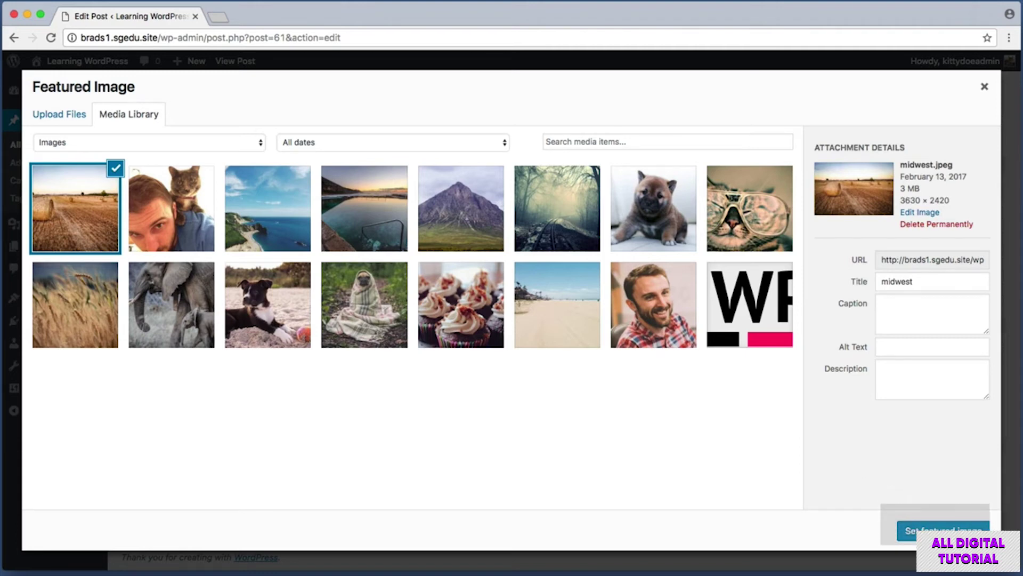
{"action": "left_click", "coordinate": [943, 530]}
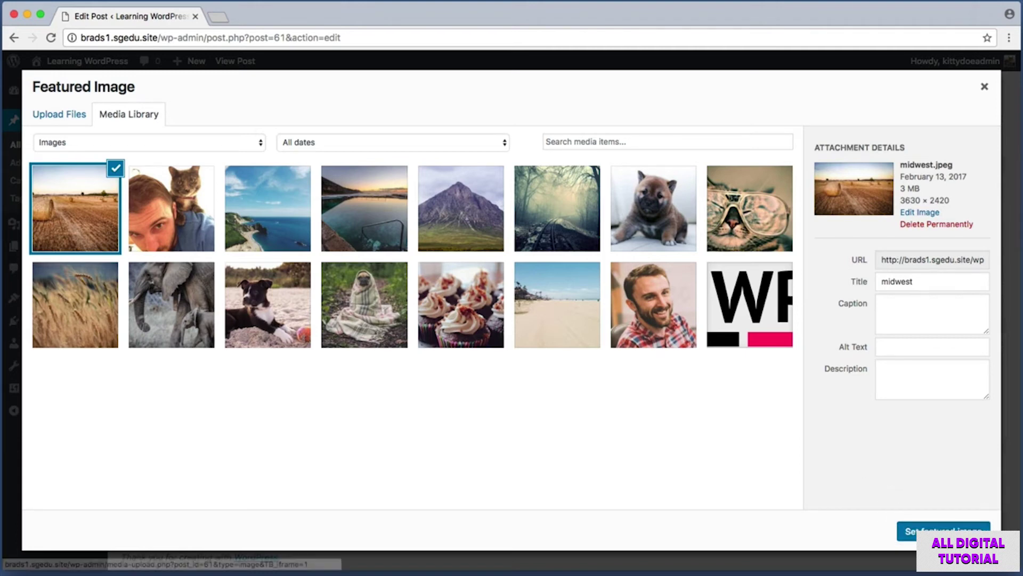
{"action": "scroll", "coordinate": [792, 394], "scroll_direction": "down", "scroll_amount": 2}
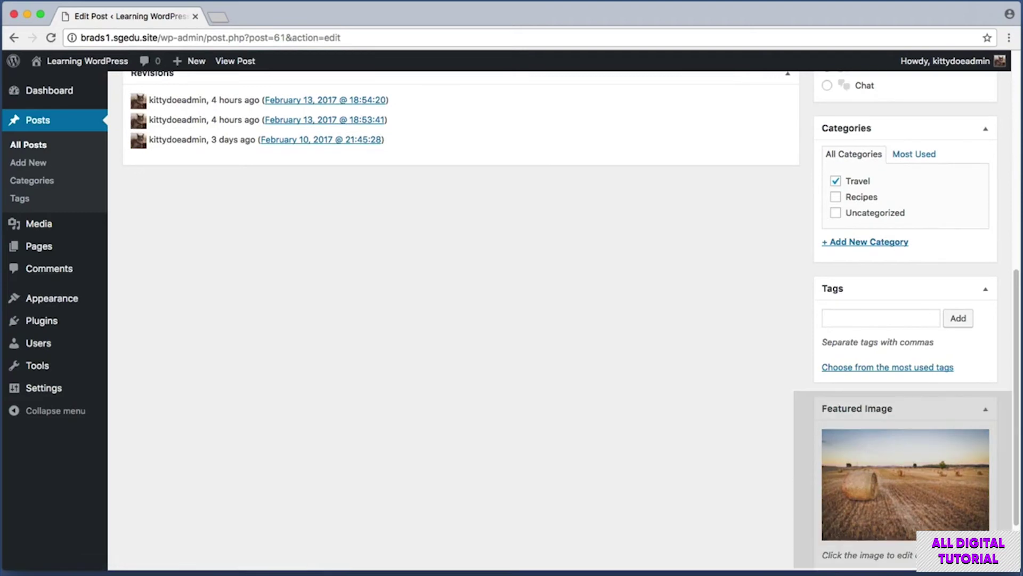
Step: Update the "Trip to the Midwest" post to save its new featured image
{"action": "scroll", "coordinate": [805, 370], "scroll_direction": "up", "scroll_amount": 10}
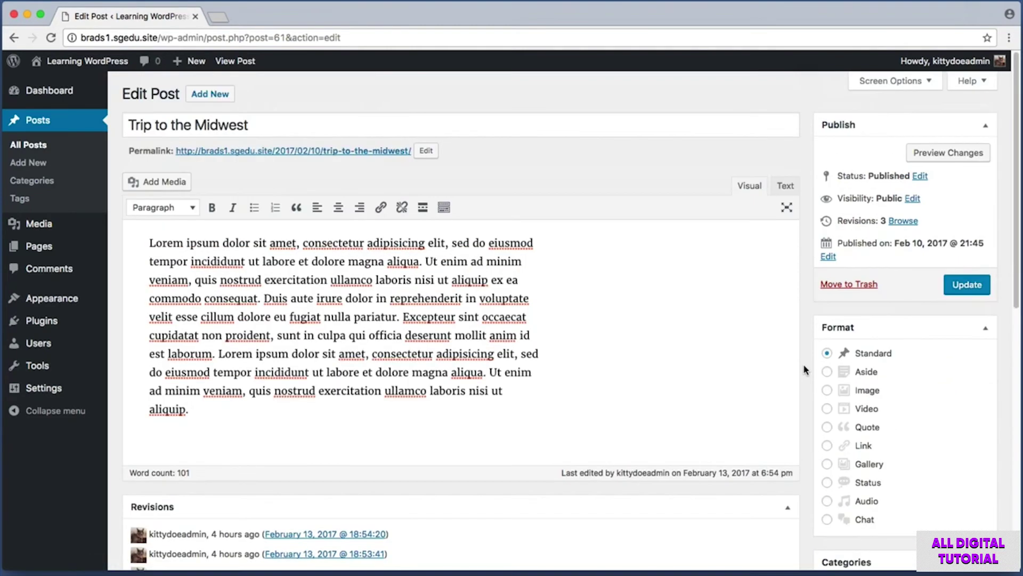
{"action": "key", "text": "super+shift+4"}
{"action": "left_click_drag", "start_coordinate": [935, 267], "coordinate": [1002, 303]}
{"action": "left_click", "coordinate": [981, 287]}
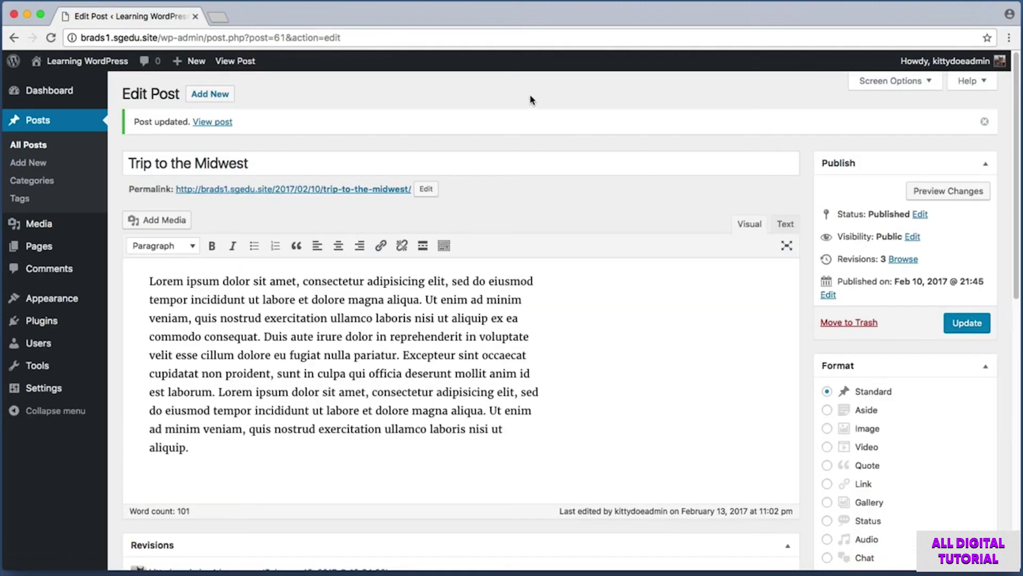
Step: Visit the live site's Travel category page and view the featured image on "Trip to the Midwest"
{"action": "left_click", "coordinate": [113, 65]}
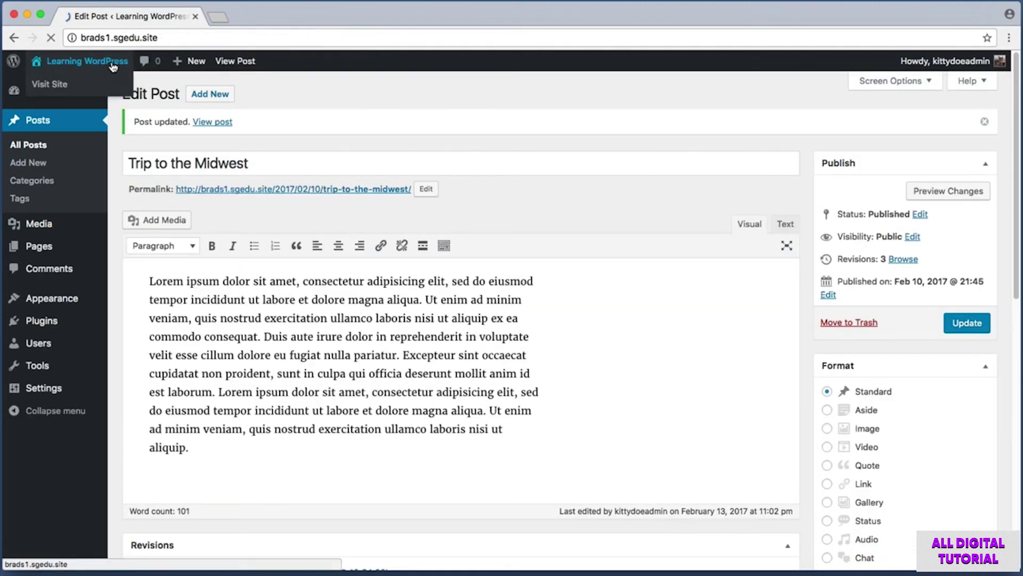
{"action": "key", "text": "super+shift+4"}
{"action": "left_click_drag", "start_coordinate": [730, 169], "coordinate": [788, 209]}
{"action": "left_click", "coordinate": [760, 189]}
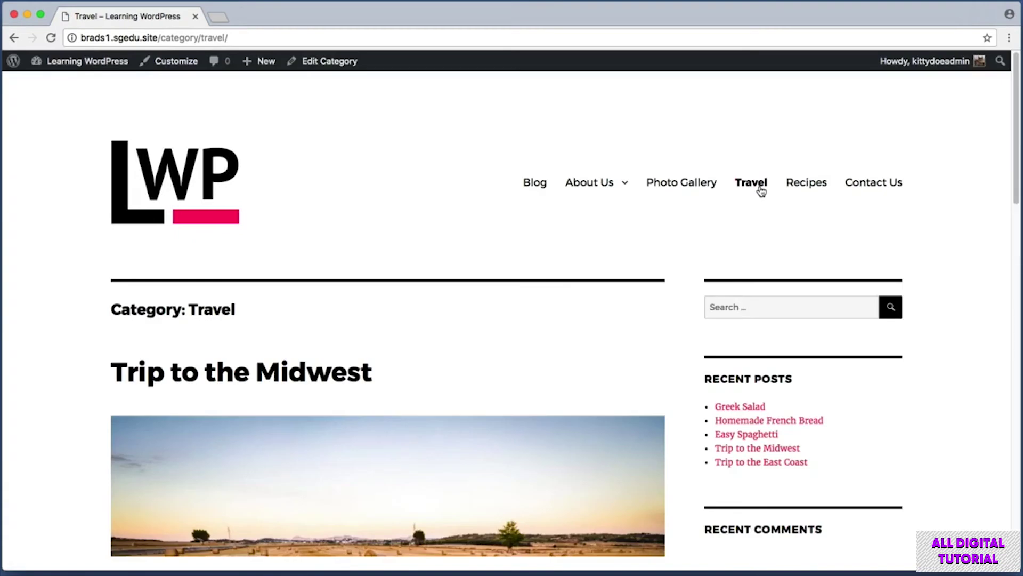
{"action": "scroll", "coordinate": [64, 263], "scroll_direction": "down", "scroll_amount": 5}
{"action": "key", "text": "super+shift+4"}
{"action": "left_click_drag", "start_coordinate": [89, 185], "coordinate": [443, 231]}
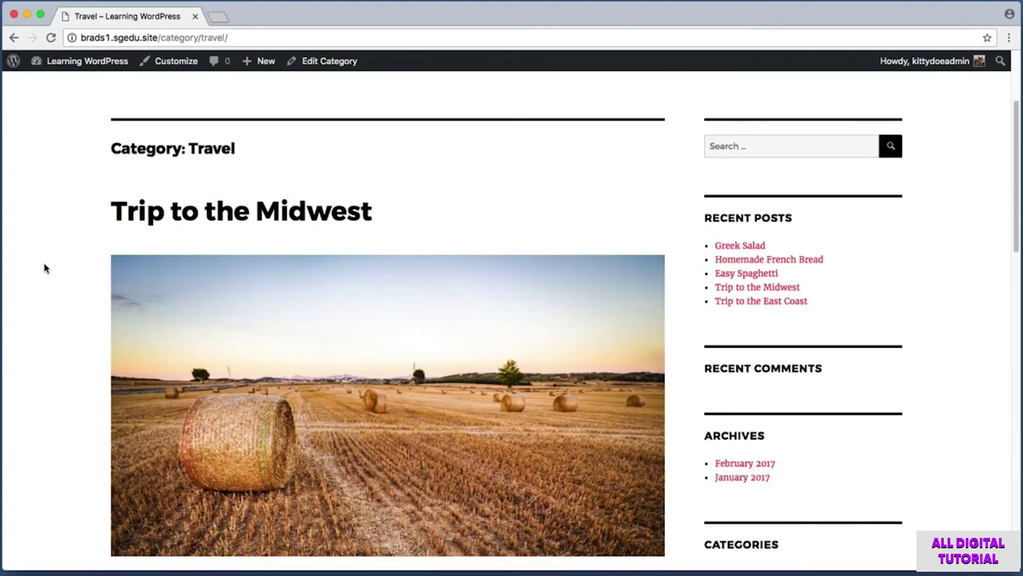
{"action": "scroll", "coordinate": [43, 267], "scroll_direction": "down", "scroll_amount": 5}
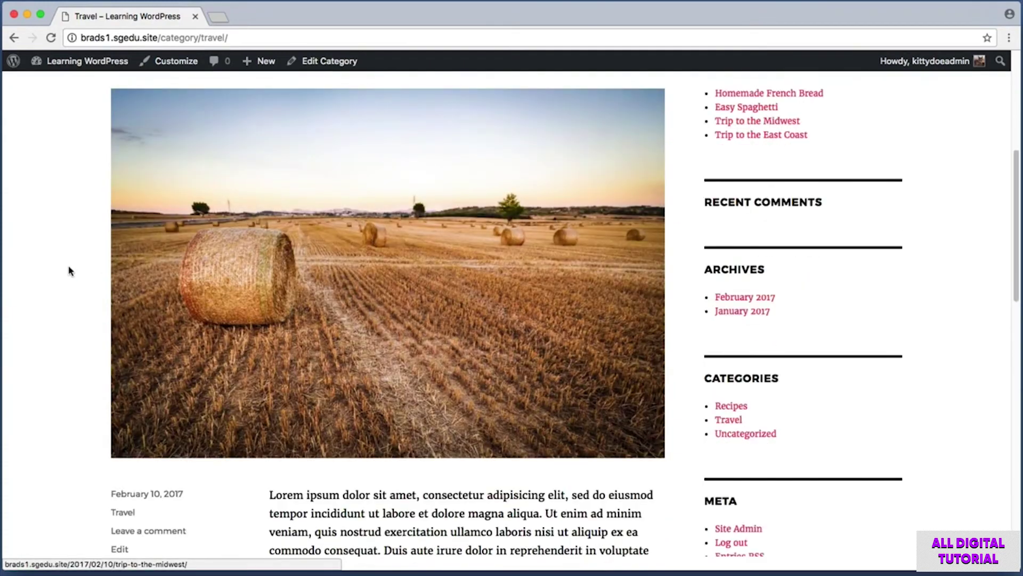
{"action": "scroll", "coordinate": [68, 270], "scroll_direction": "down", "scroll_amount": 1}
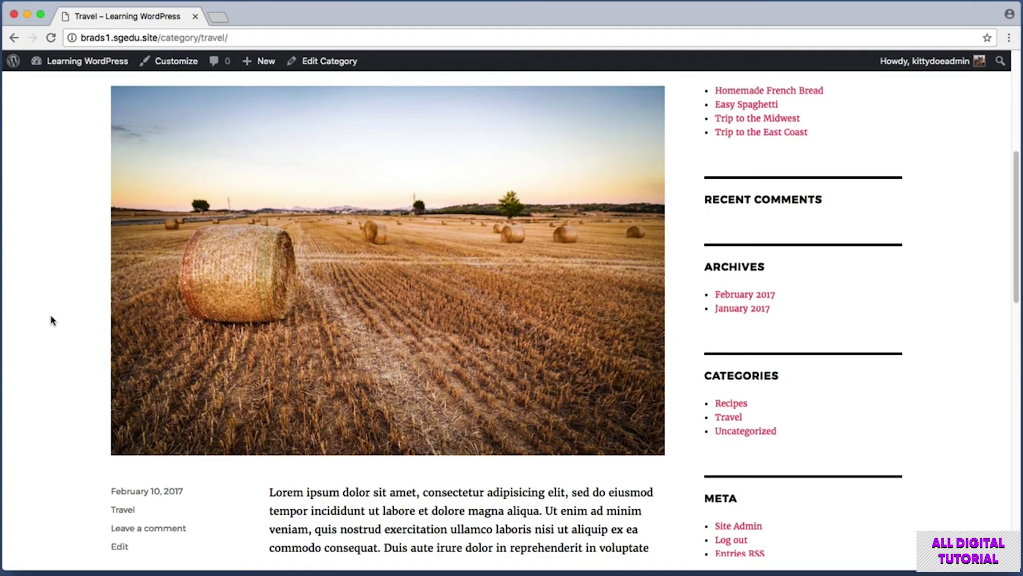
Step: Examine how the post's body text and its date and category details are laid out below the featured image
{"action": "scroll", "coordinate": [51, 320], "scroll_direction": "down", "scroll_amount": 5}
{"action": "key", "text": "super+shift+4"}
{"action": "left_click_drag", "start_coordinate": [265, 294], "coordinate": [645, 376]}
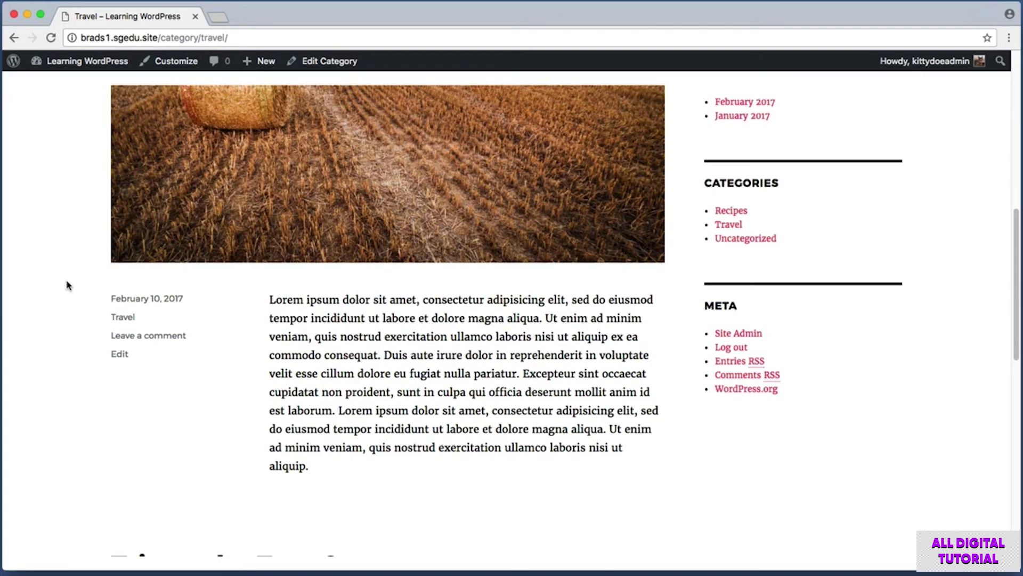
{"action": "key", "text": "super+shift+4"}
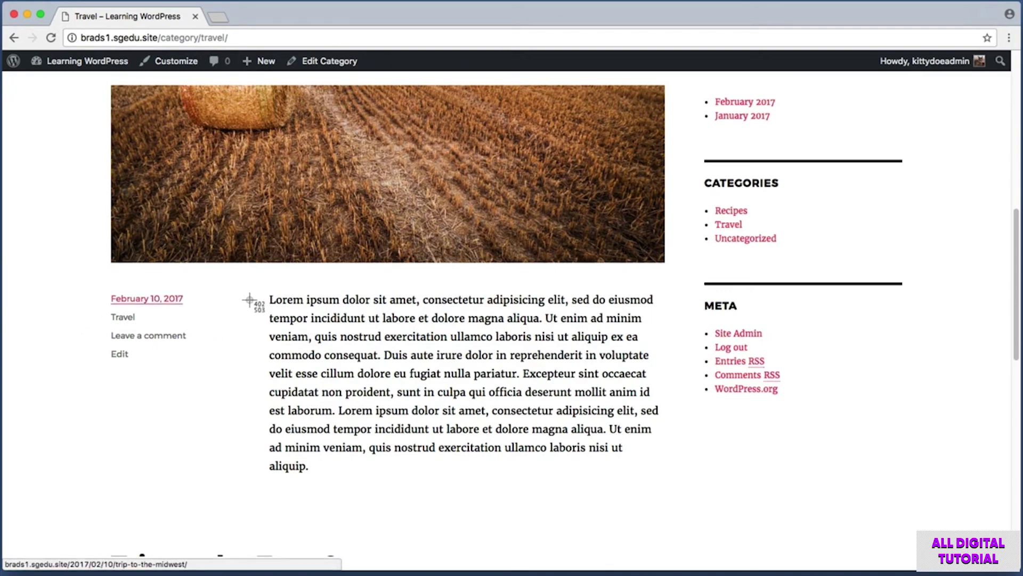
{"action": "left_click_drag", "start_coordinate": [267, 291], "coordinate": [659, 499]}
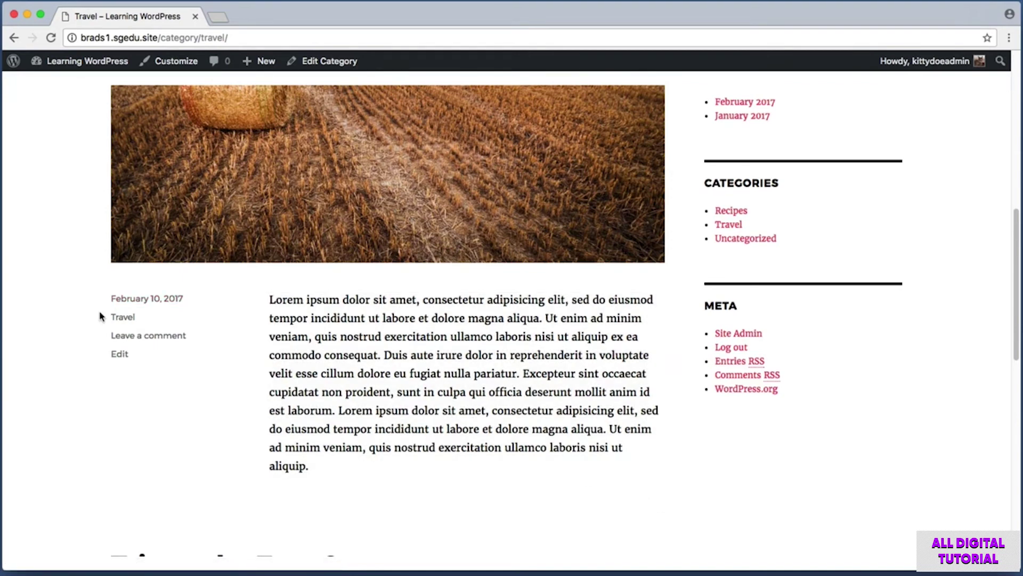
{"action": "key", "text": "super+shift+4"}
{"action": "left_click_drag", "start_coordinate": [111, 291], "coordinate": [263, 491]}
{"action": "key", "text": "super+shift+4"}
{"action": "left_click_drag", "start_coordinate": [268, 297], "coordinate": [565, 403]}
{"action": "key", "text": "super+shift+4"}
{"action": "left_click_drag", "start_coordinate": [267, 292], "coordinate": [661, 413]}
{"action": "scroll", "coordinate": [346, 377], "scroll_direction": "up", "scroll_amount": 2}
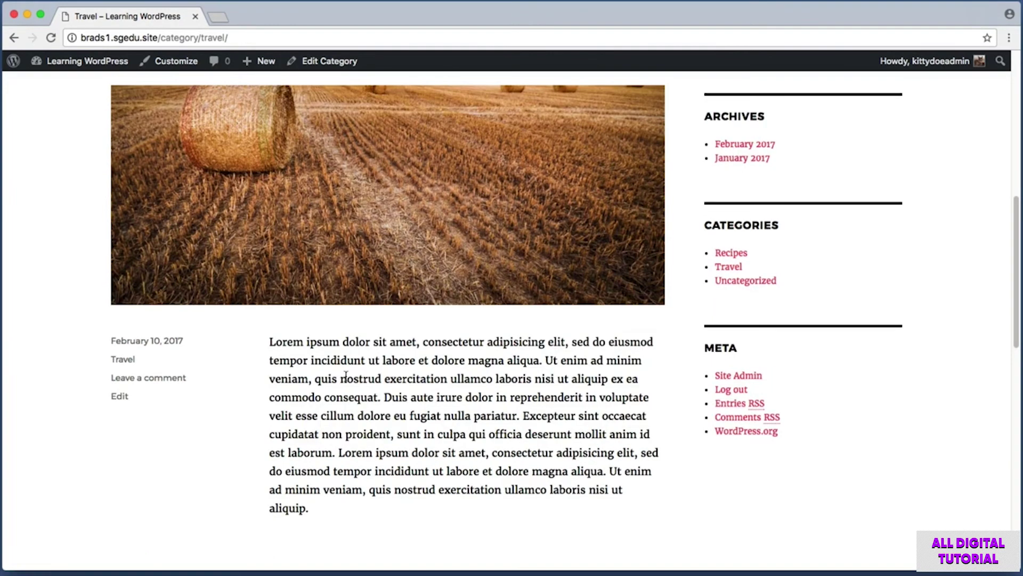
Step: Compare the width of the featured image with the post details column beneath it
{"action": "scroll", "coordinate": [75, 351], "scroll_direction": "up", "scroll_amount": 8}
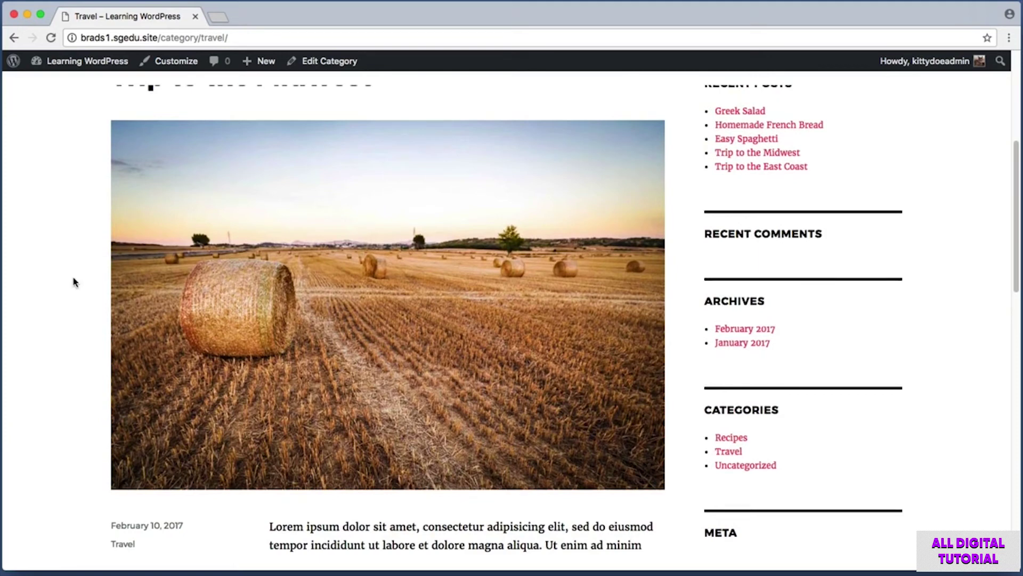
{"action": "key", "text": "super+shift+4"}
{"action": "left_click_drag", "start_coordinate": [112, 502], "coordinate": [676, 362]}
{"action": "scroll", "coordinate": [89, 350], "scroll_direction": "up", "scroll_amount": 1}
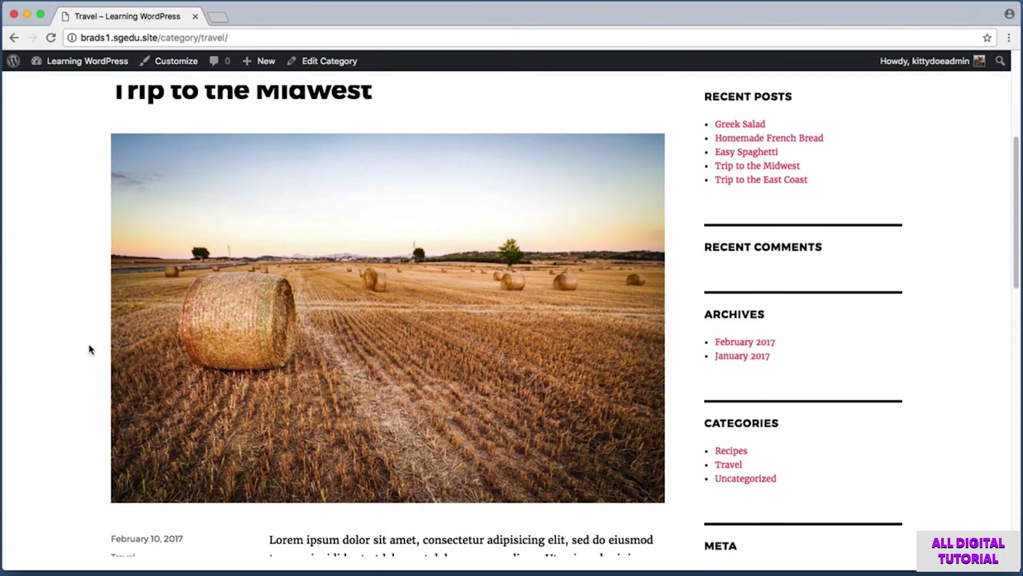
{"action": "scroll", "coordinate": [90, 349], "scroll_direction": "down", "scroll_amount": 3}
{"action": "scroll", "coordinate": [89, 349], "scroll_direction": "down", "scroll_amount": 3}
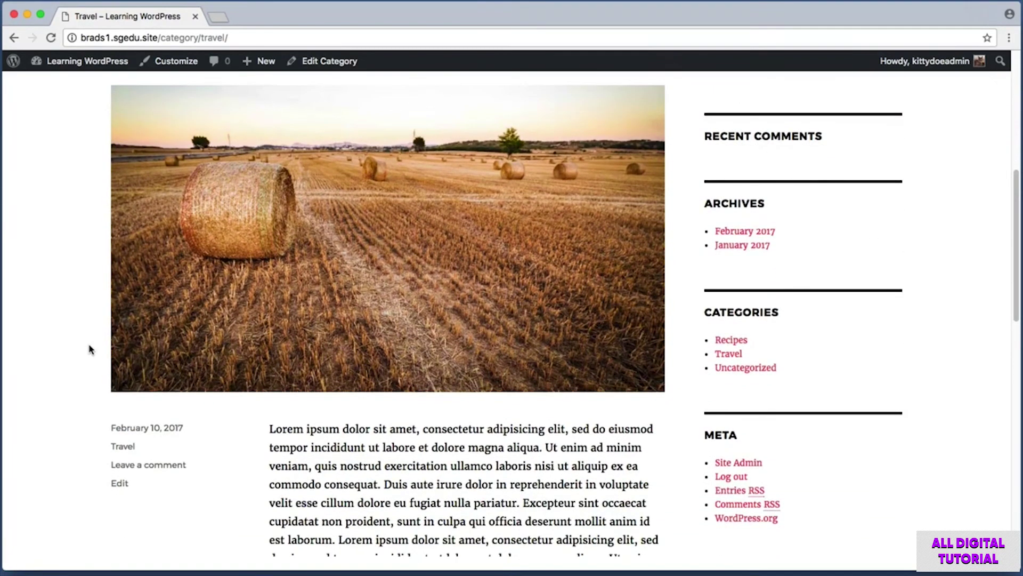
{"action": "scroll", "coordinate": [60, 370], "scroll_direction": "down", "scroll_amount": 3}
{"action": "key", "text": "super+shift+4"}
{"action": "left_click_drag", "start_coordinate": [116, 351], "coordinate": [264, 446]}
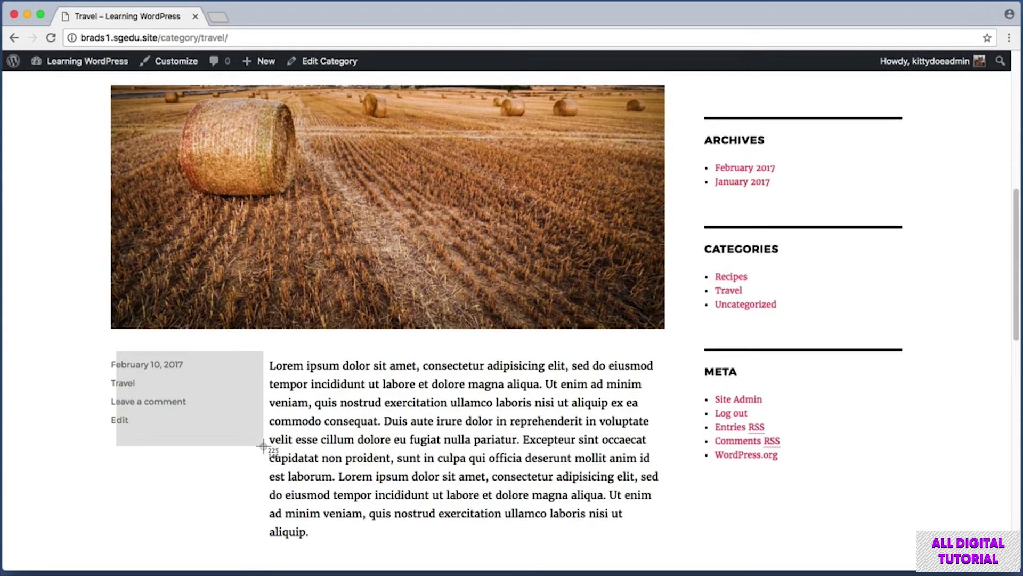
{"action": "left_click_drag", "start_coordinate": [263, 445], "coordinate": [264, 445]}
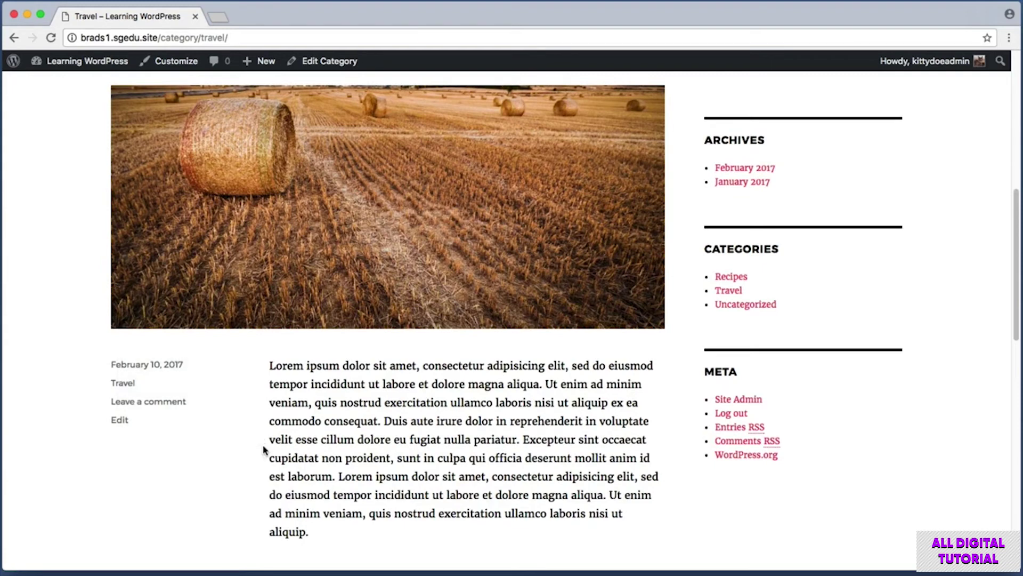
{"action": "scroll", "coordinate": [66, 319], "scroll_direction": "down", "scroll_amount": 2}
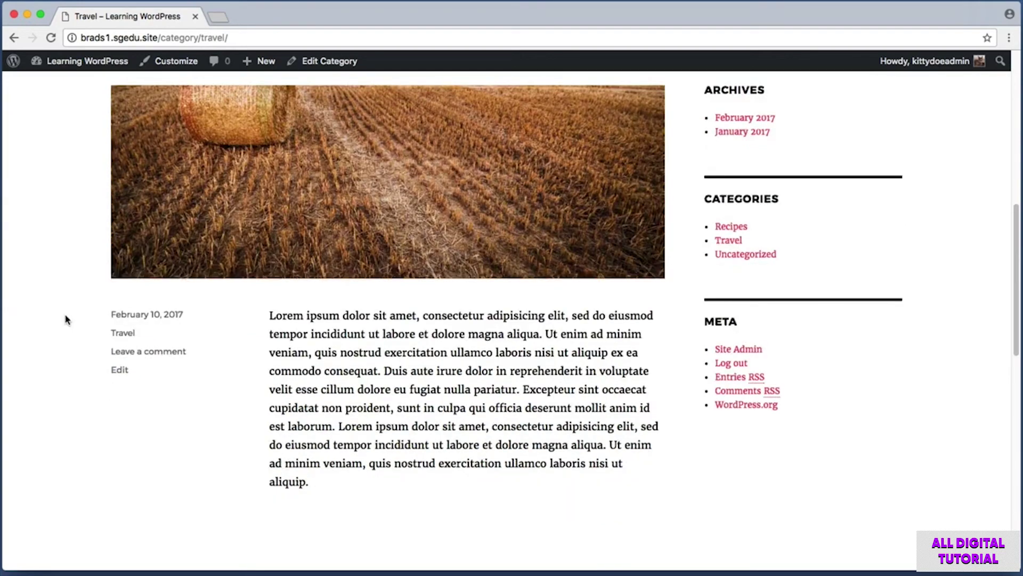
Step: Examine from the page header down how much vertical space the featured image takes before the post text
{"action": "scroll", "coordinate": [66, 318], "scroll_direction": "up", "scroll_amount": 10}
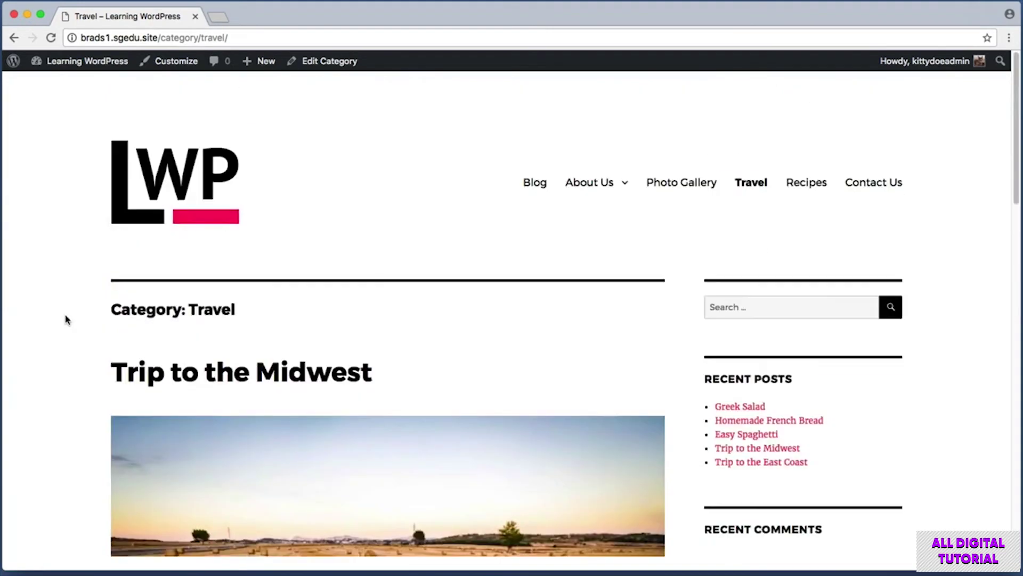
{"action": "scroll", "coordinate": [66, 319], "scroll_direction": "down", "scroll_amount": 3}
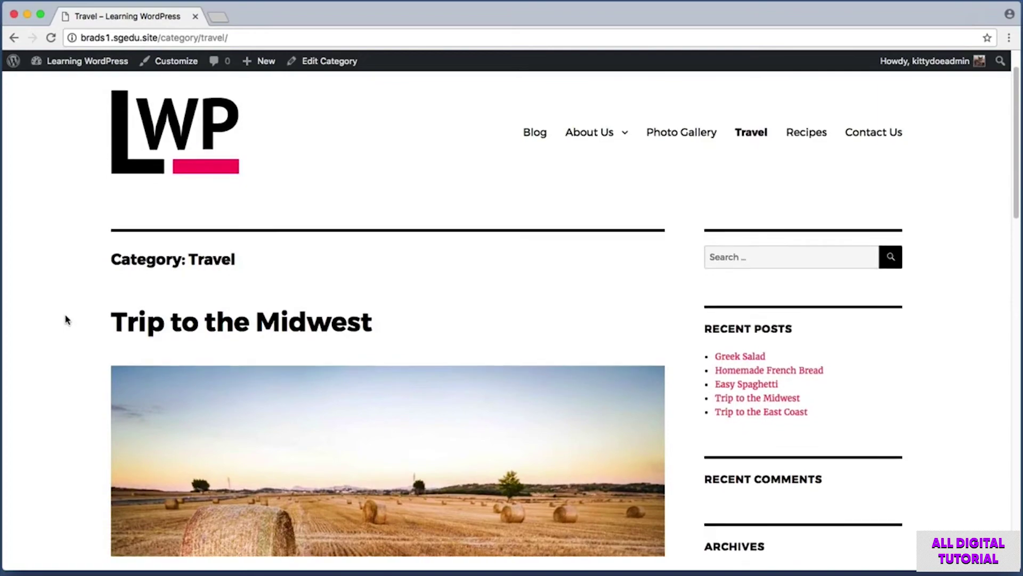
{"action": "scroll", "coordinate": [66, 319], "scroll_direction": "down", "scroll_amount": 1}
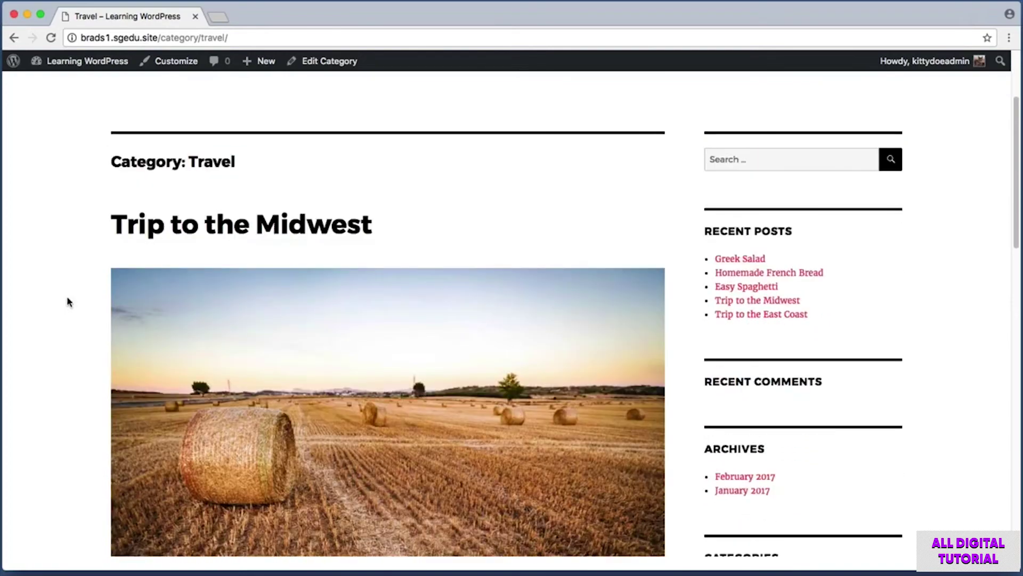
{"action": "scroll", "coordinate": [66, 299], "scroll_direction": "down", "scroll_amount": 3}
{"action": "key", "text": "super+shift+4"}
{"action": "left_click_drag", "start_coordinate": [110, 137], "coordinate": [668, 509]}
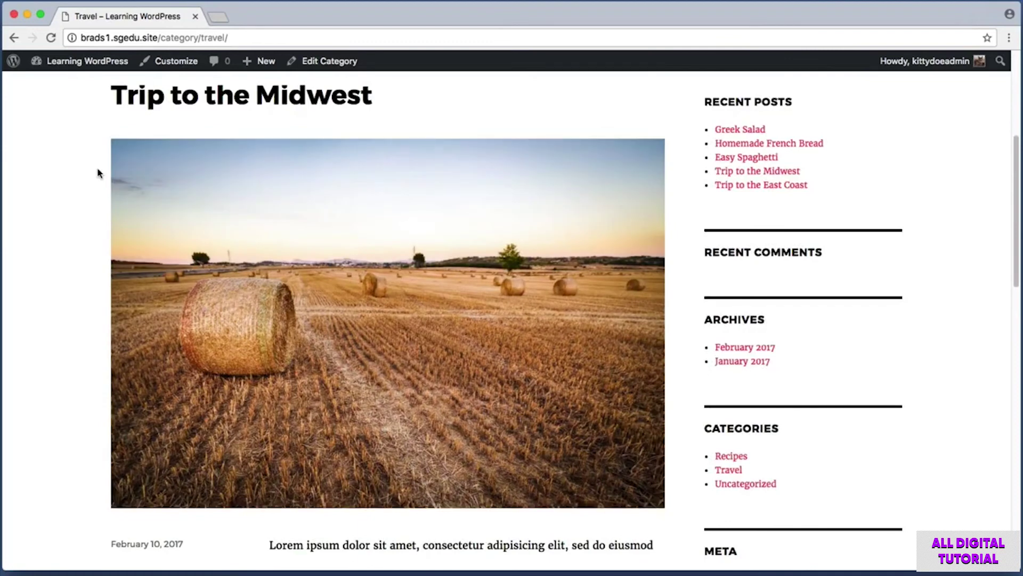
{"action": "key", "text": "super+shift+4"}
{"action": "left_click_drag", "start_coordinate": [107, 138], "coordinate": [669, 272]}
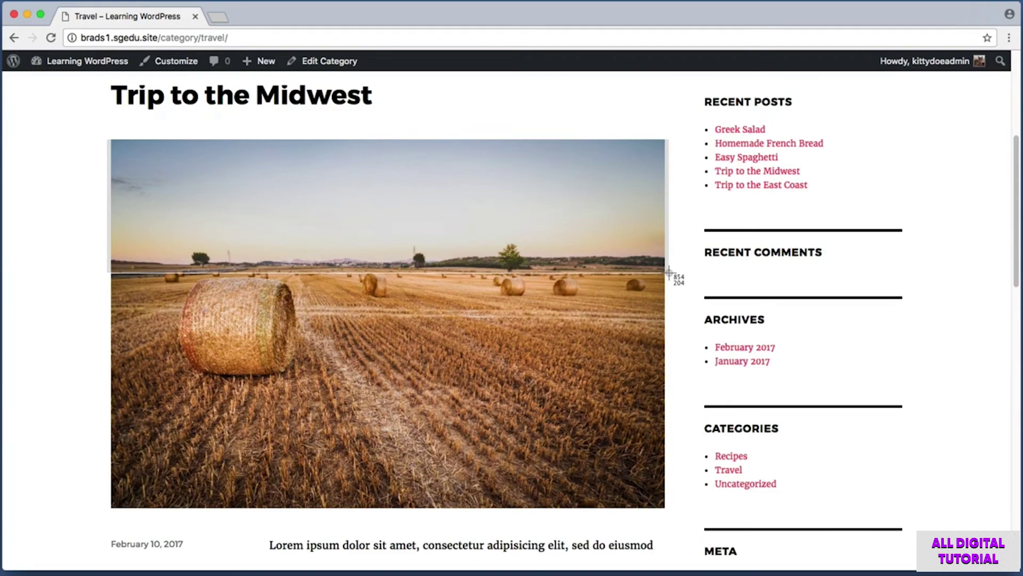
{"action": "left_click_drag", "start_coordinate": [670, 272], "coordinate": [670, 270]}
{"action": "scroll", "coordinate": [669, 271], "scroll_direction": "down", "scroll_amount": 3}
{"action": "key", "text": "super+shift+4"}
{"action": "left_click_drag", "start_coordinate": [282, 352], "coordinate": [666, 430]}
{"action": "scroll", "coordinate": [683, 317], "scroll_direction": "up", "scroll_amount": 2}
{"action": "scroll", "coordinate": [513, 261], "scroll_direction": "up", "scroll_amount": 4}
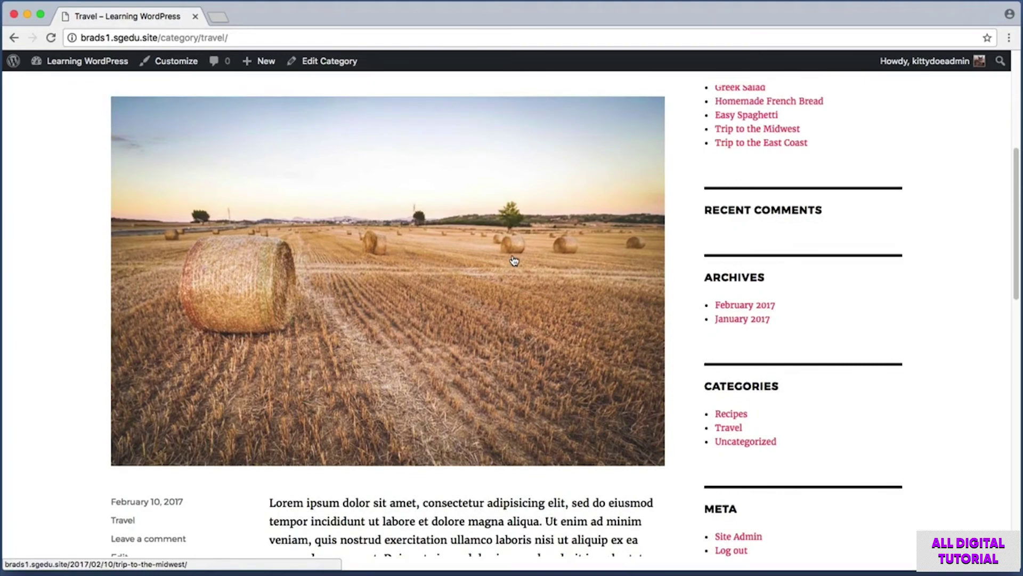
Step: Return to the admin dashboard's list of posts and open "Trip to the Midwest" for editing
{"action": "left_click", "coordinate": [83, 62]}
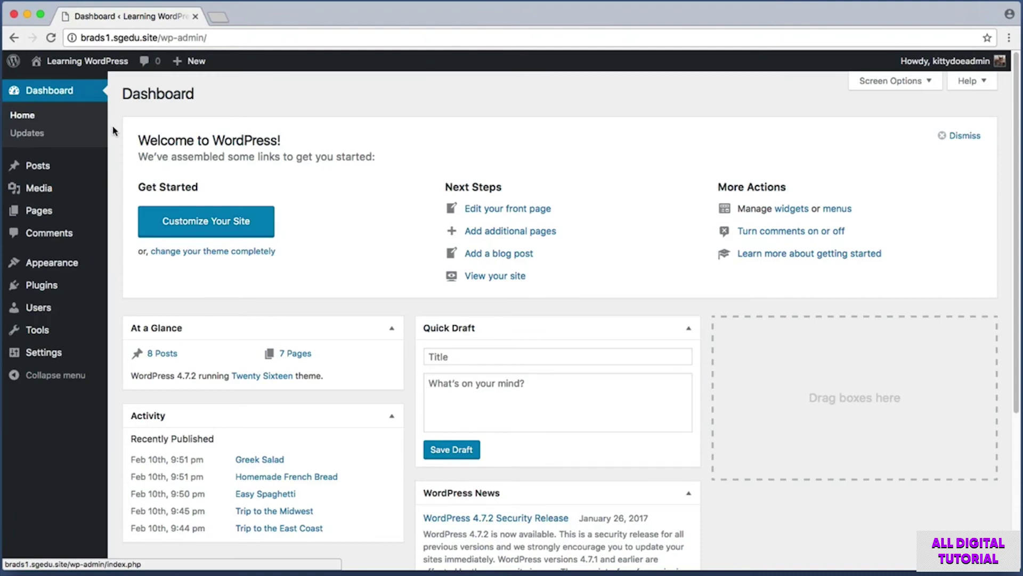
{"action": "left_click", "coordinate": [58, 167]}
{"action": "key", "text": "super+shift+4"}
{"action": "left_click_drag", "start_coordinate": [118, 290], "coordinate": [351, 334]}
{"action": "left_click", "coordinate": [236, 308]}
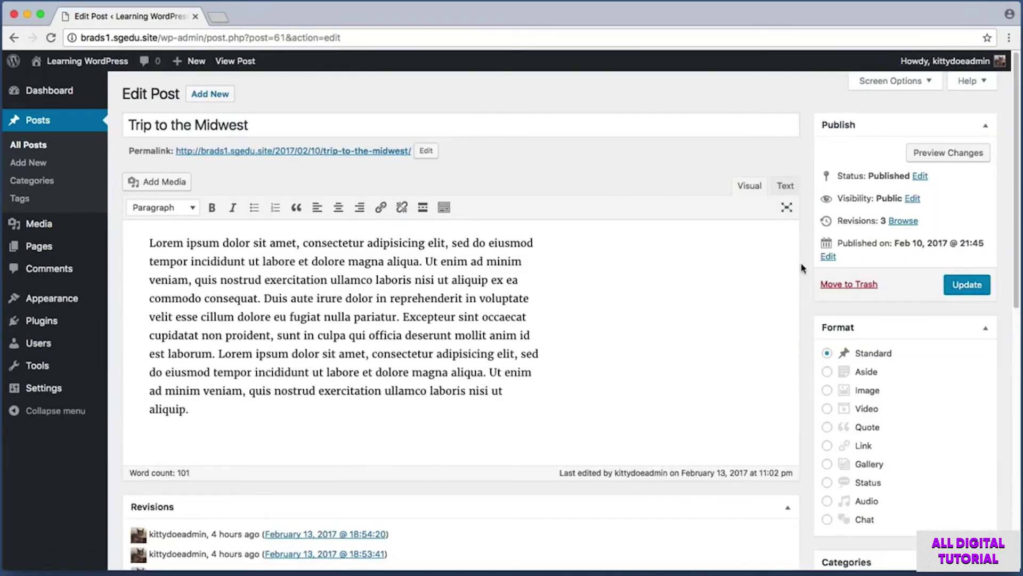
Step: Open the post's featured image midwest.jpeg in the image editor from its attachment details
{"action": "scroll", "coordinate": [801, 267], "scroll_direction": "down", "scroll_amount": 10}
{"action": "key", "text": "super+shift+4"}
{"action": "left_click_drag", "start_coordinate": [805, 306], "coordinate": [1019, 532]}
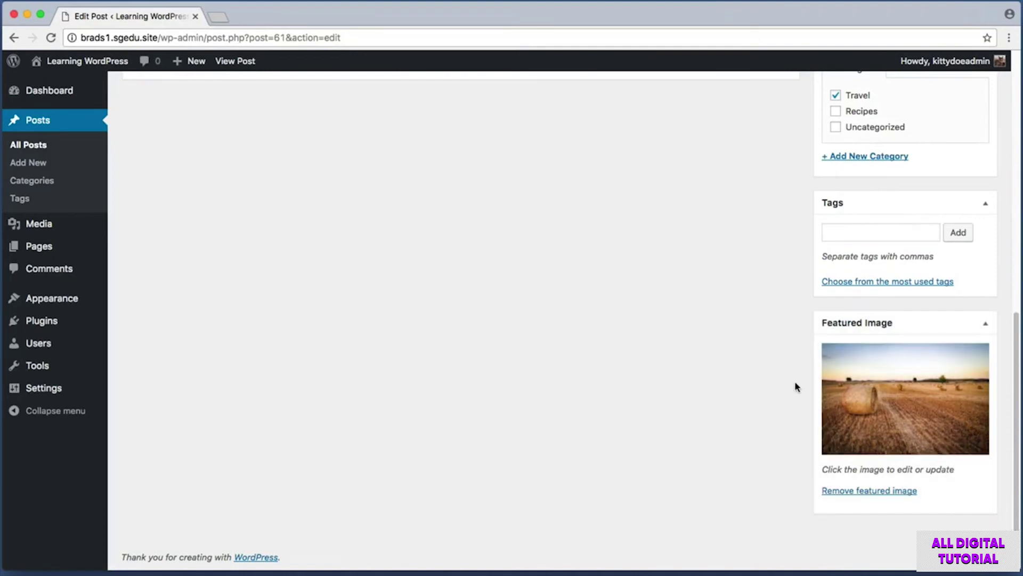
{"action": "left_click", "coordinate": [860, 393]}
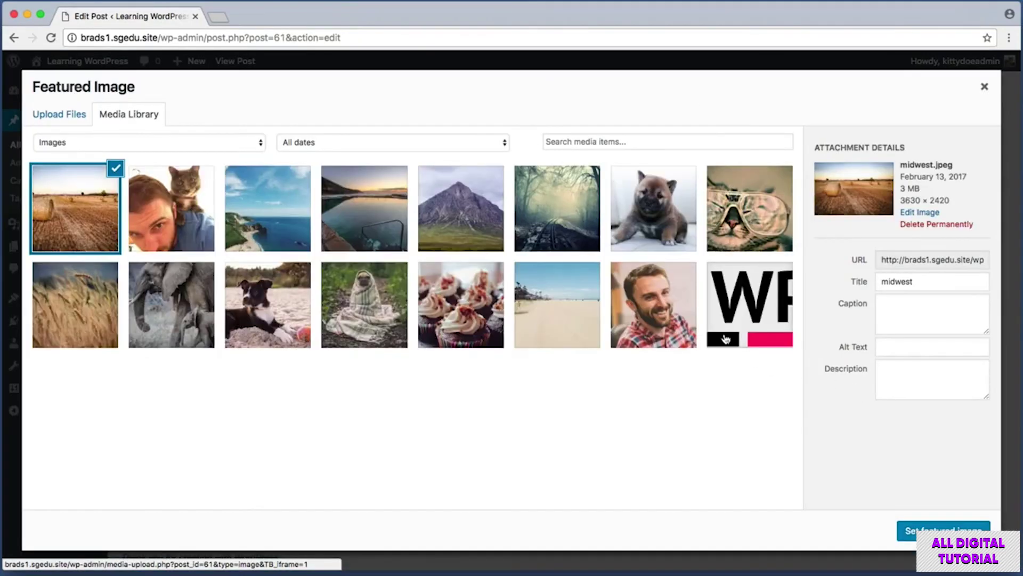
{"action": "key", "text": "super+shift+4"}
{"action": "left_click_drag", "start_coordinate": [808, 127], "coordinate": [993, 239]}
{"action": "key", "text": "super+shift+4"}
{"action": "left_click_drag", "start_coordinate": [899, 204], "coordinate": [956, 221]}
{"action": "left_click", "coordinate": [920, 212]}
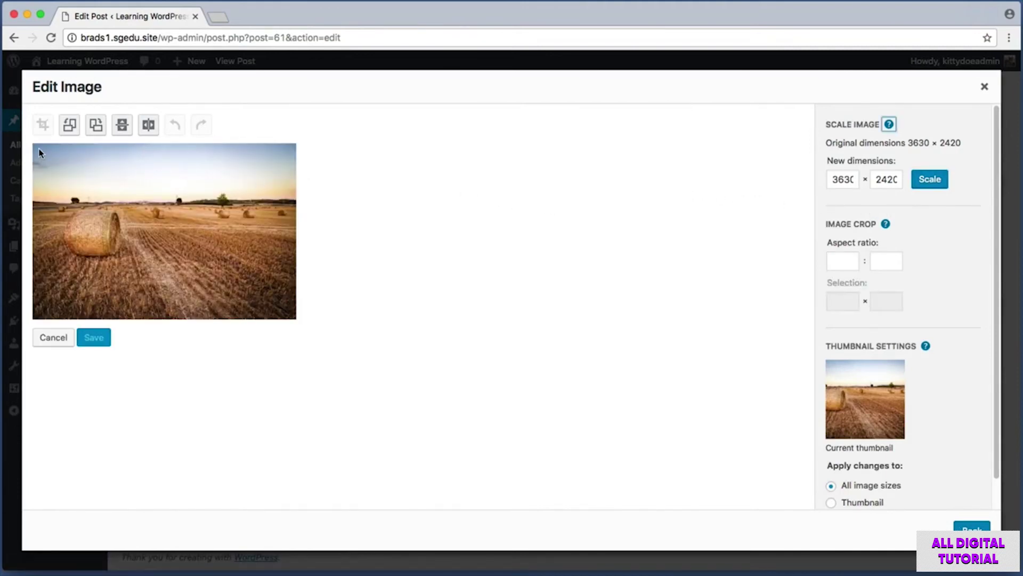
Step: Crop midwest.jpeg to a full-width strip of about 3630 × 1053 pixels around the hay bale and horizon, and save it
{"action": "left_click_drag", "start_coordinate": [37, 187], "coordinate": [296, 258]}
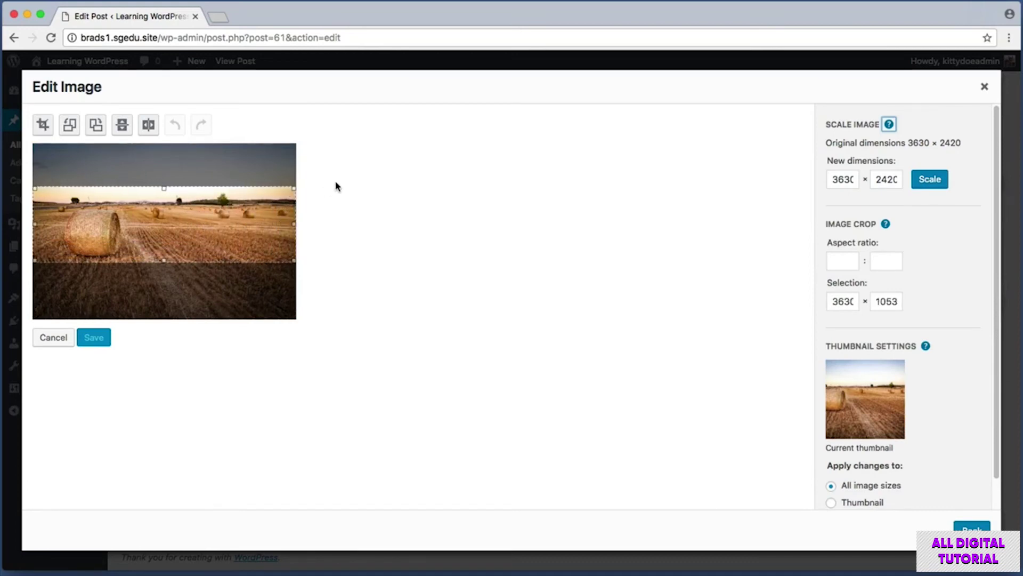
{"action": "left_click", "coordinate": [44, 128]}
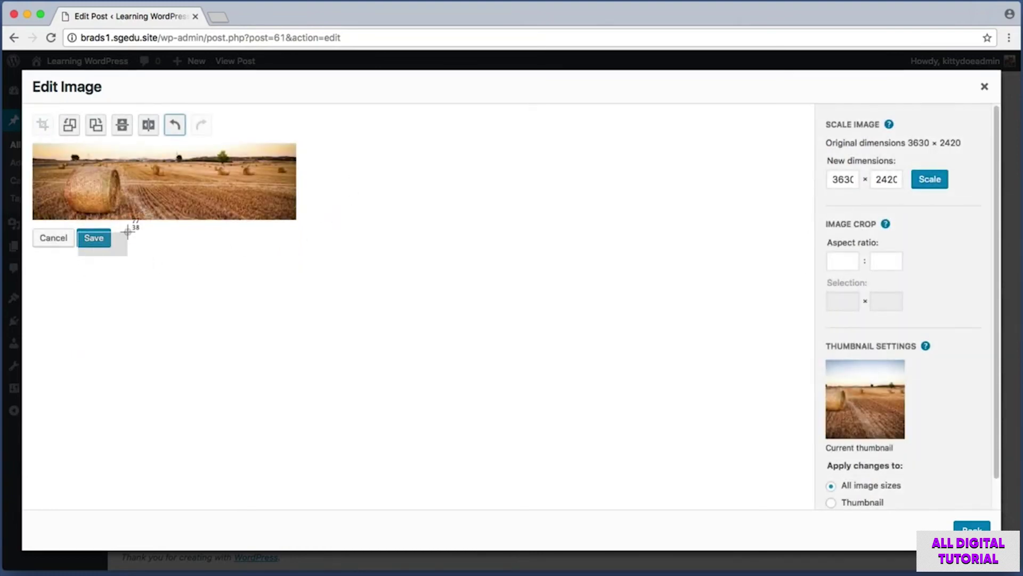
{"action": "left_click", "coordinate": [99, 241]}
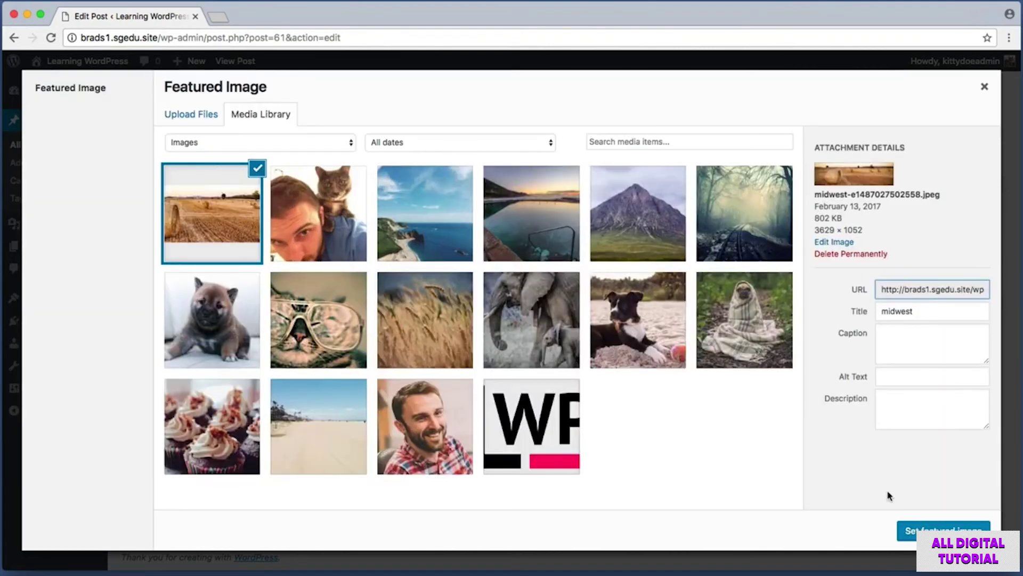
Step: Set the cropped midwest image as the featured image and check its preview in the post's Featured Image section
{"action": "key", "text": "super+shift+4"}
{"action": "left_click_drag", "start_coordinate": [878, 509], "coordinate": [998, 549]}
{"action": "left_click", "coordinate": [940, 530]}
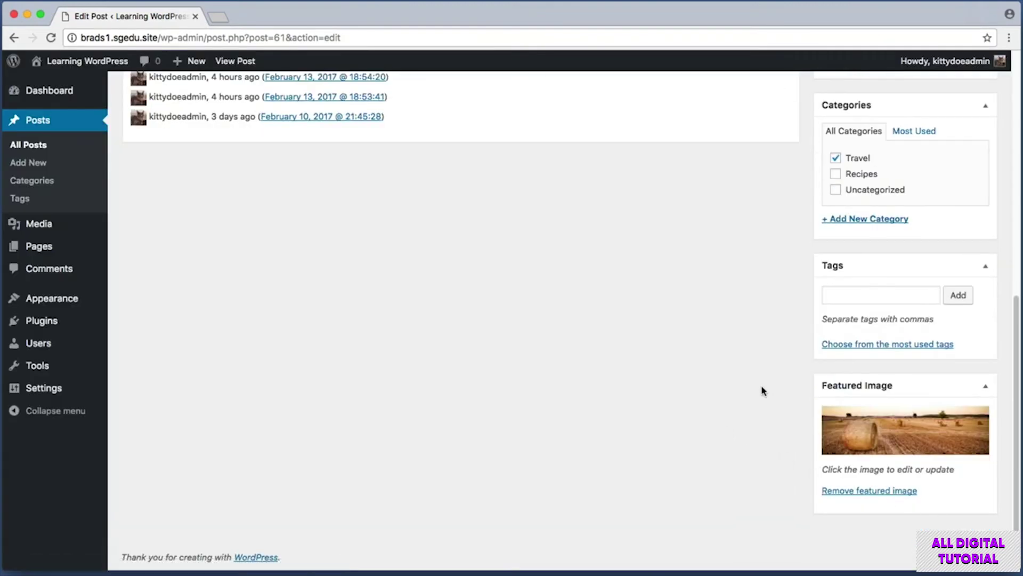
{"action": "key", "text": "super+shift+4"}
{"action": "left_click_drag", "start_coordinate": [794, 365], "coordinate": [1008, 510]}
Step: Update the "Trip to the Midwest" post with the cropped featured image
{"action": "scroll", "coordinate": [1008, 510], "scroll_direction": "up", "scroll_amount": 10}
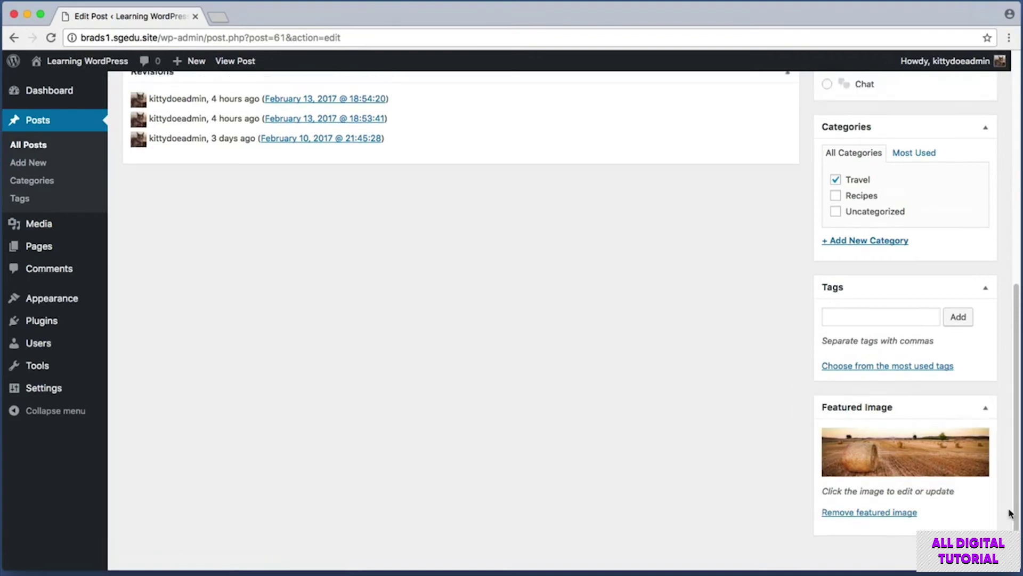
{"action": "key", "text": "super+shift+4"}
{"action": "left_click_drag", "start_coordinate": [935, 271], "coordinate": [998, 308]}
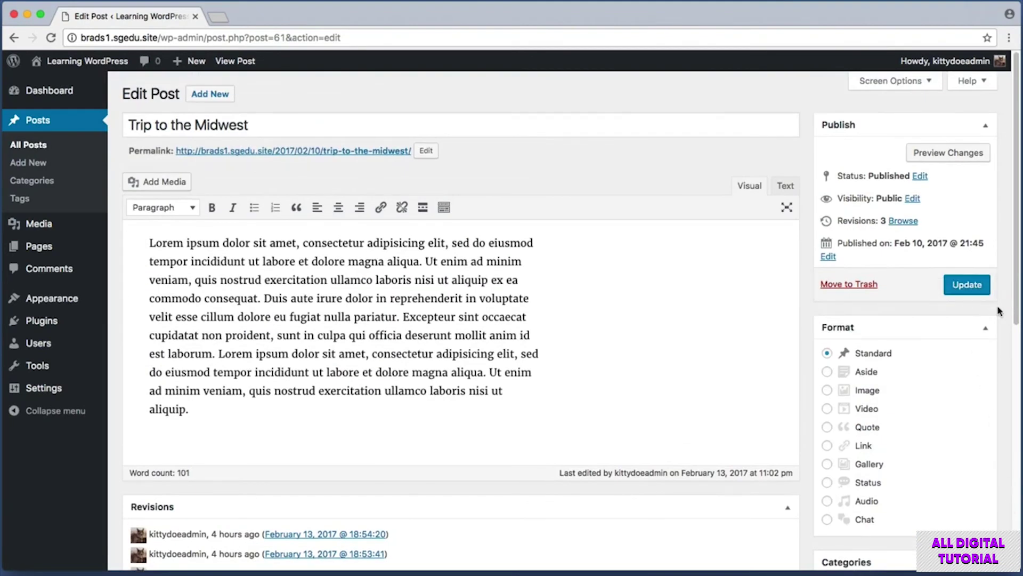
{"action": "left_click", "coordinate": [978, 288]}
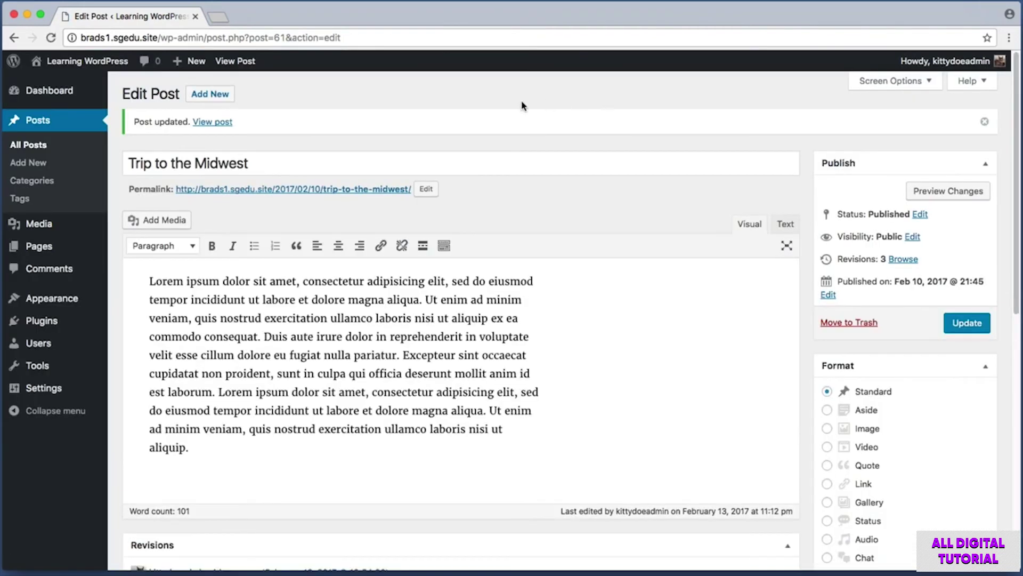
Step: Open the live site's Travel category page and look through how the travel posts are listed
{"action": "left_click", "coordinate": [94, 63]}
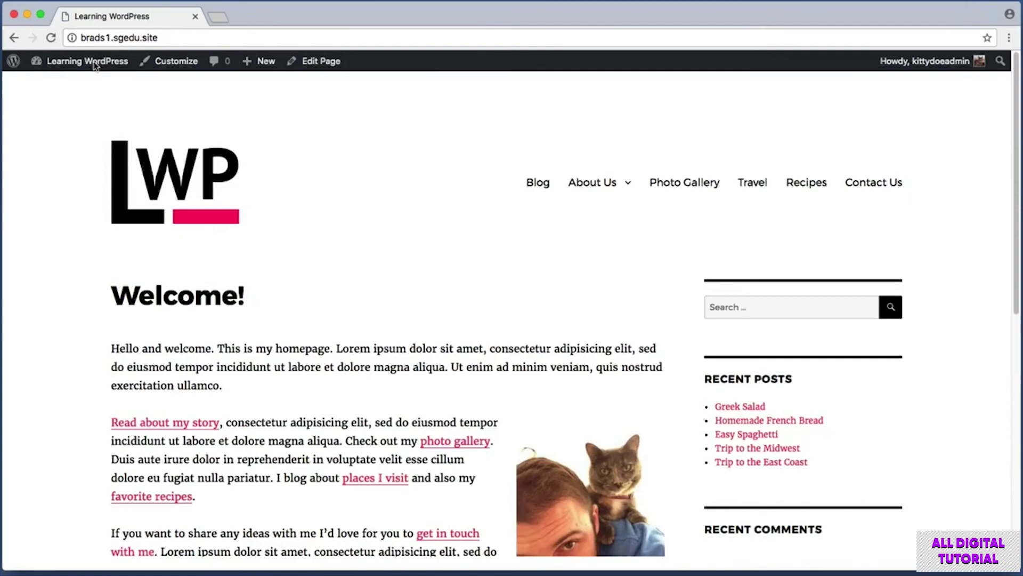
{"action": "left_click", "coordinate": [751, 182]}
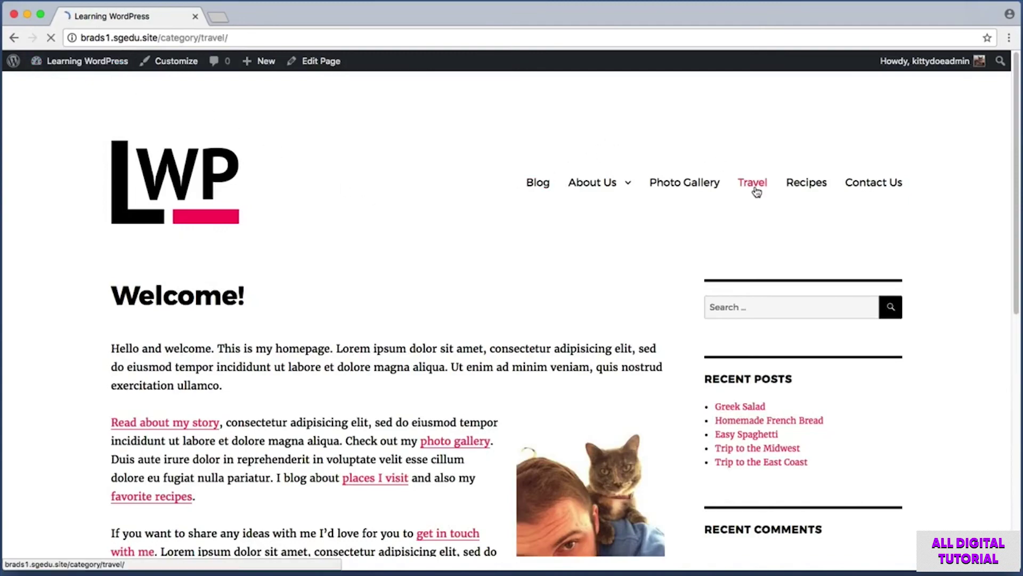
{"action": "scroll", "coordinate": [40, 246], "scroll_direction": "down", "scroll_amount": 5}
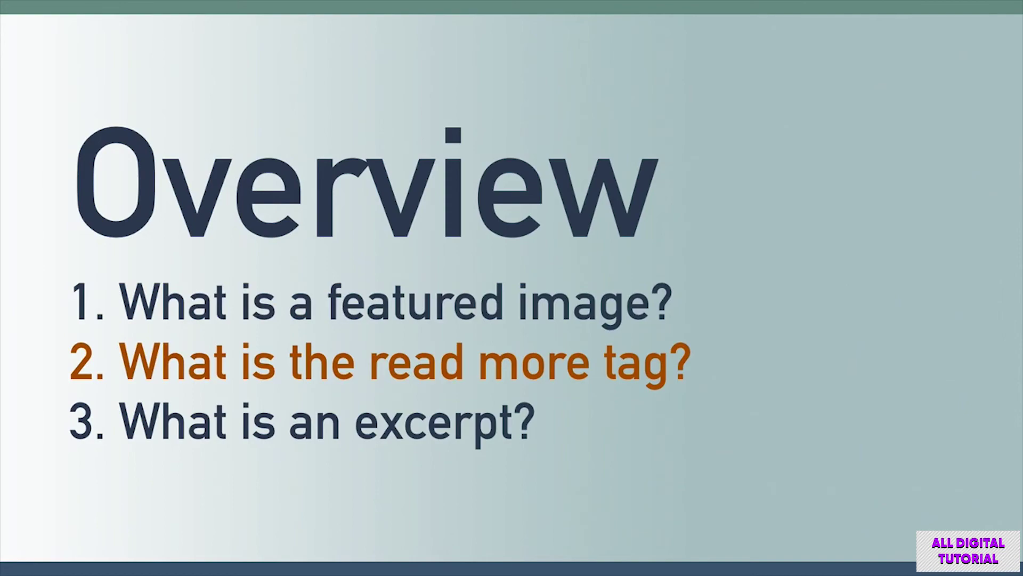
{"action": "left_click_drag", "start_coordinate": [84, 122], "coordinate": [667, 525]}
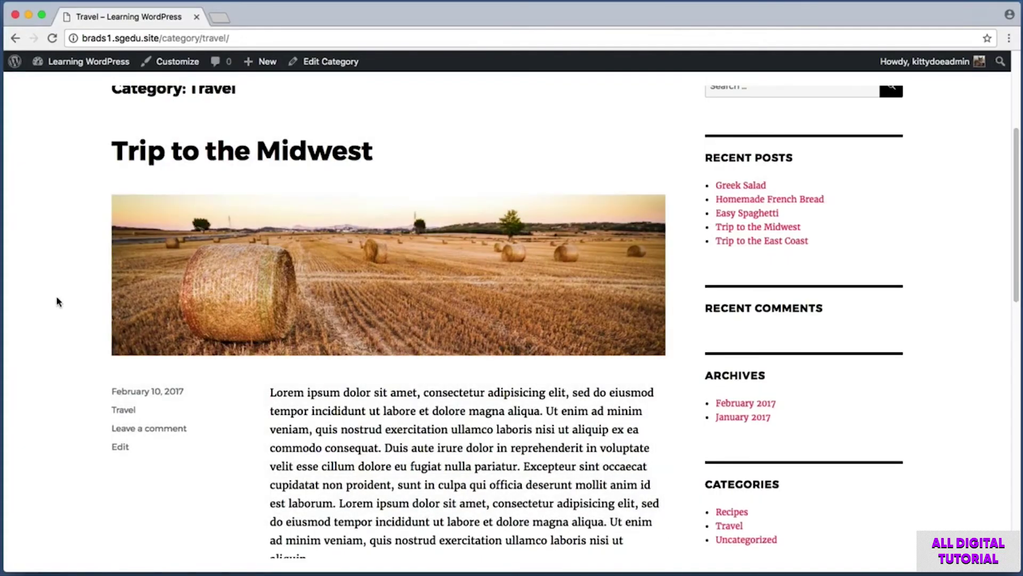
{"action": "scroll", "coordinate": [59, 302], "scroll_direction": "down", "scroll_amount": 8}
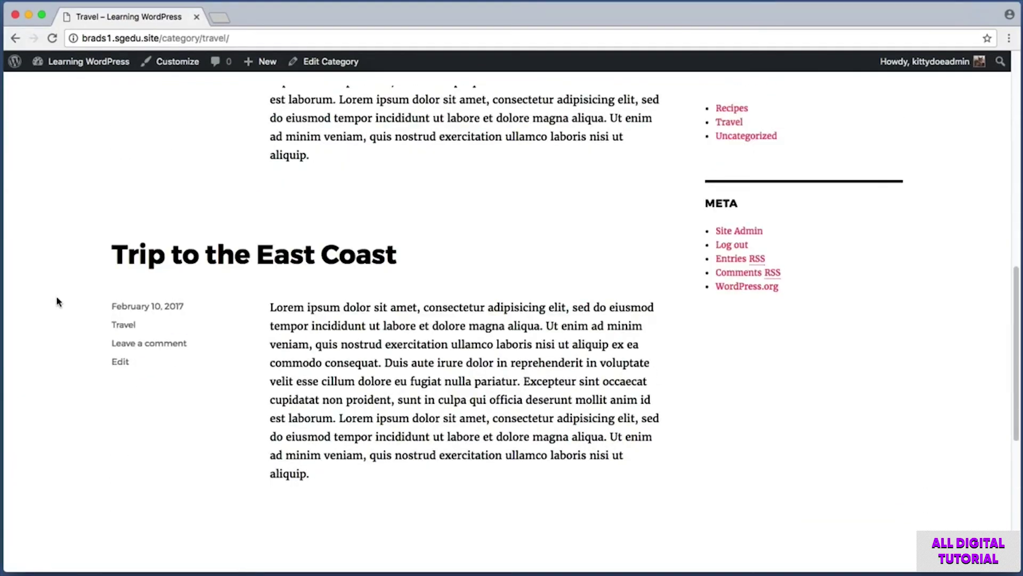
{"action": "scroll", "coordinate": [60, 256], "scroll_direction": "down", "scroll_amount": 6}
{"action": "scroll", "coordinate": [62, 258], "scroll_direction": "up", "scroll_amount": 12}
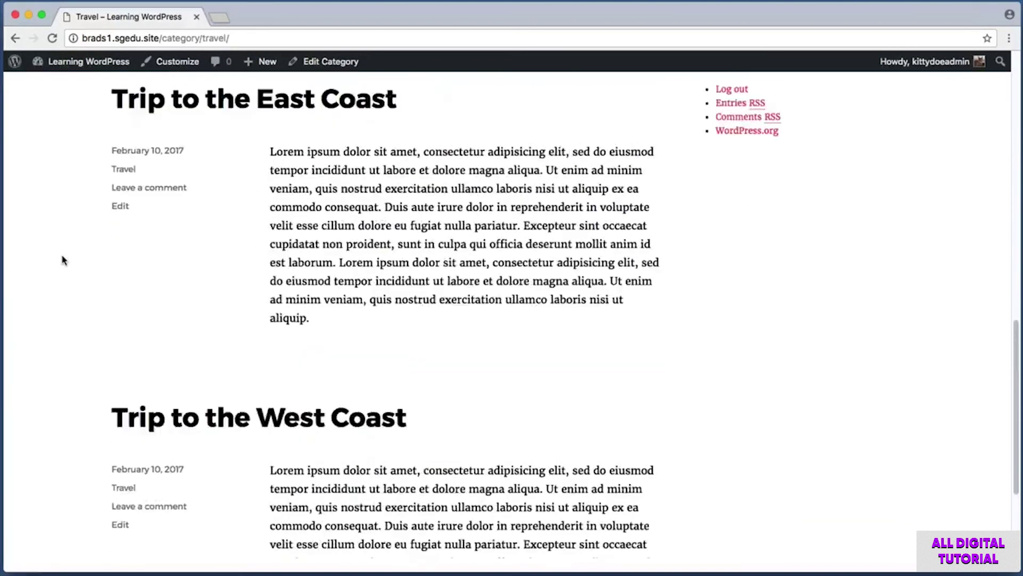
Step: Examine the body text and title of the "Trip to the Midwest" entry on the Travel category page
{"action": "key", "text": "super+shift+4"}
{"action": "left_click_drag", "start_coordinate": [264, 257], "coordinate": [666, 329]}
{"action": "key", "text": "super+shift+4"}
{"action": "left_click_drag", "start_coordinate": [263, 331], "coordinate": [626, 344]}
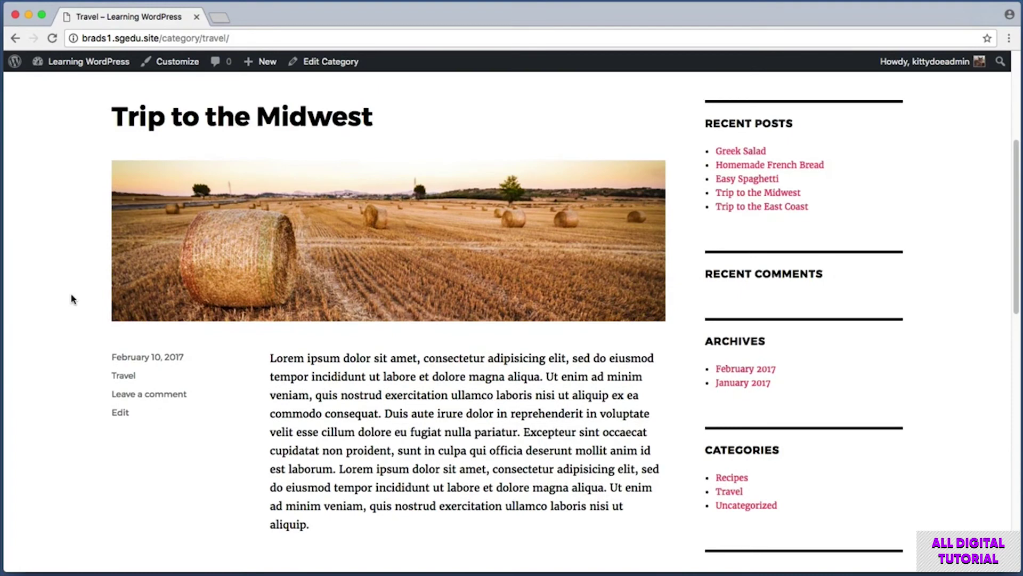
{"action": "key", "text": "super+shift+4"}
{"action": "left_click_drag", "start_coordinate": [98, 95], "coordinate": [396, 137]}
Step: Return to the WordPress dashboard and open the "Trip to the Midwest" post for editing
{"action": "left_click", "coordinate": [79, 62]}
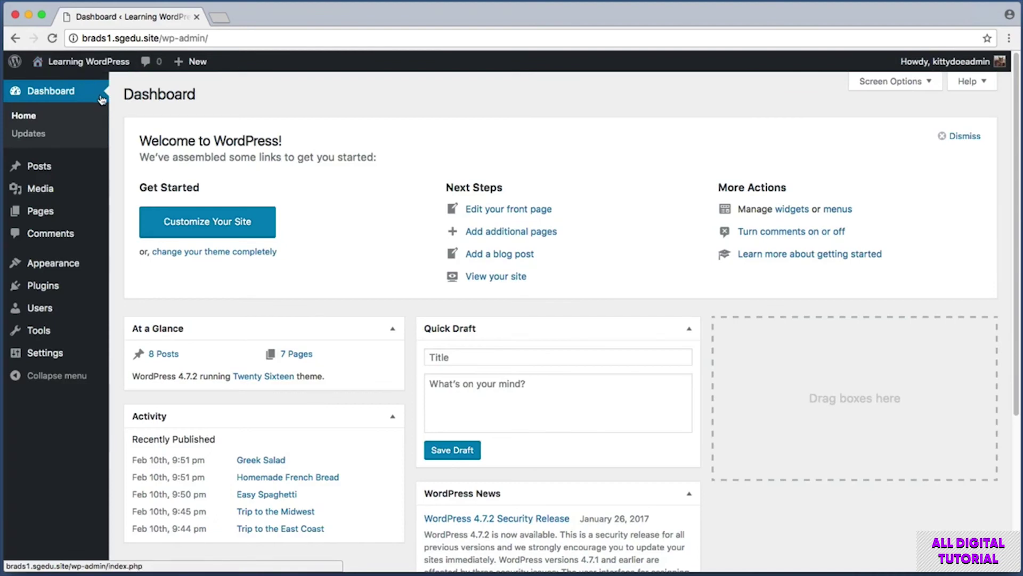
{"action": "left_click", "coordinate": [52, 171]}
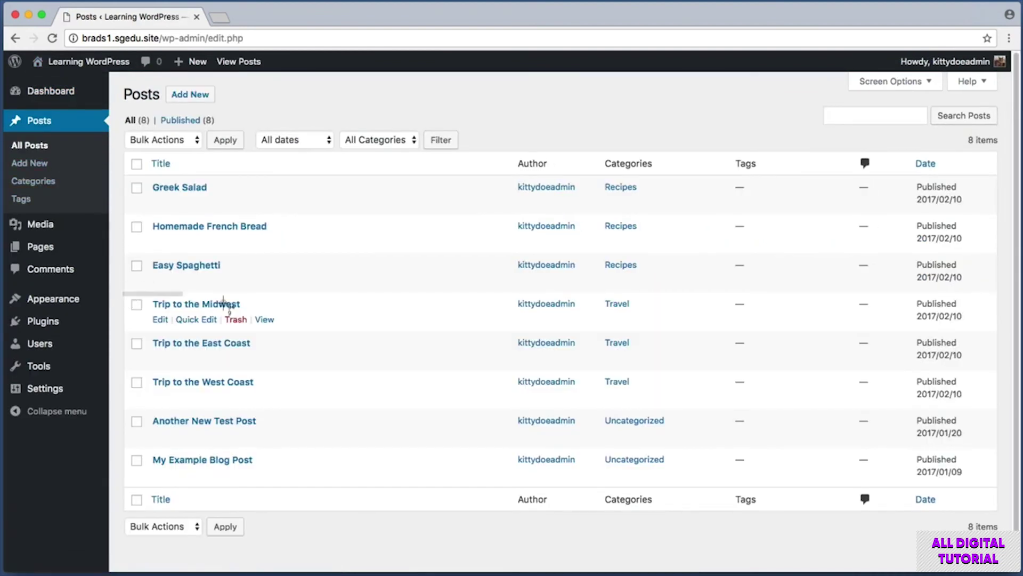
{"action": "left_click", "coordinate": [191, 305]}
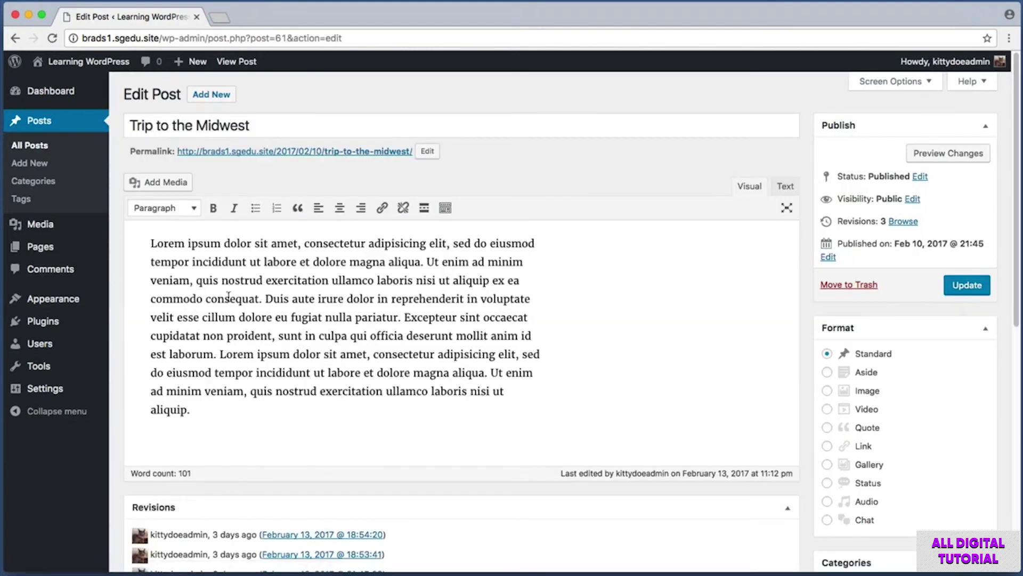
Step: Insert a Read More tag in the post body right after "commodo consequat.", before "Duis aute irure dolor"
{"action": "left_click_drag", "start_coordinate": [261, 299], "coordinate": [127, 228]}
{"action": "left_click", "coordinate": [263, 299]}
{"action": "double_click", "coordinate": [265, 298]}
{"action": "left_click", "coordinate": [262, 296]}
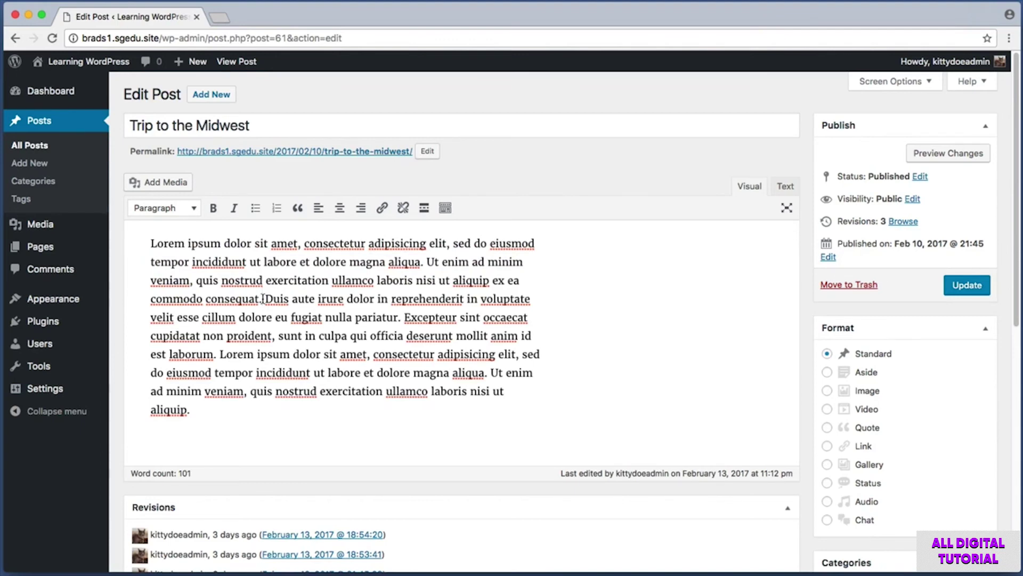
{"action": "key", "text": "shift+super+4"}
{"action": "left_click_drag", "start_coordinate": [419, 198], "coordinate": [424, 219]}
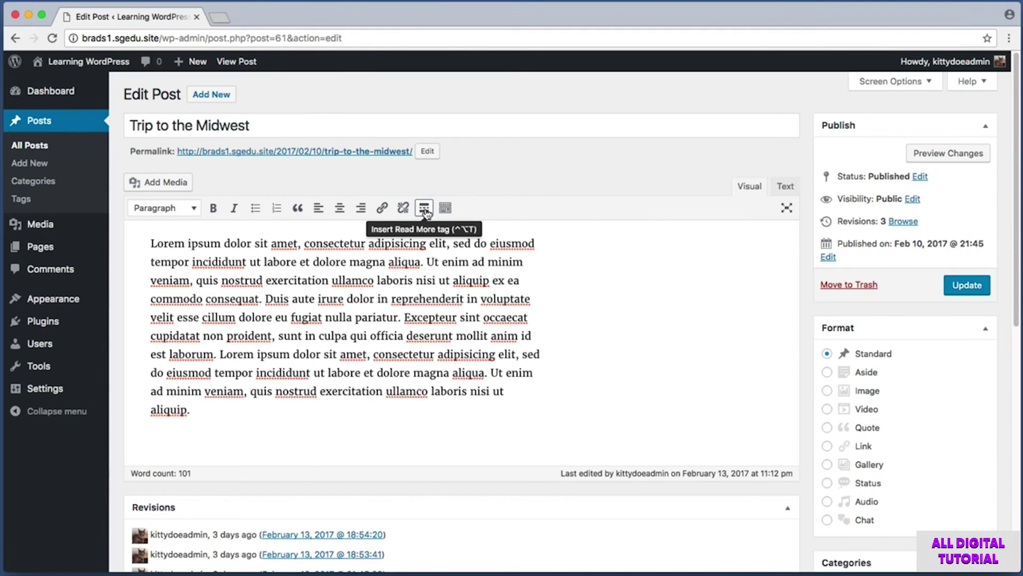
{"action": "left_click", "coordinate": [425, 210]}
{"action": "key", "text": "super+shift+4"}
{"action": "left_click_drag", "start_coordinate": [150, 310], "coordinate": [573, 331]}
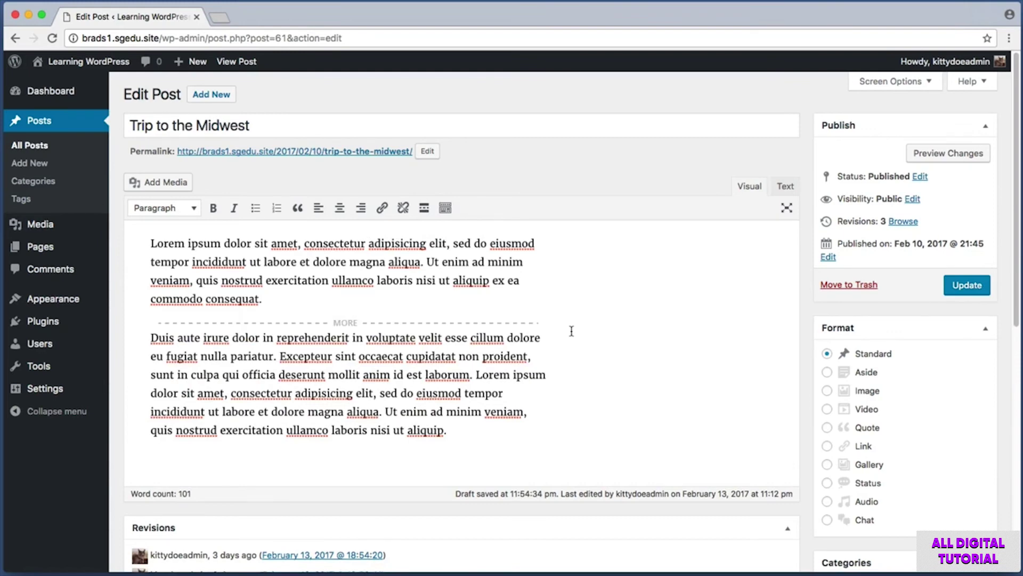
Step: Update the "Trip to the Midwest" post with the inserted Read More tag
{"action": "key", "text": "super+shift+4"}
{"action": "left_click_drag", "start_coordinate": [921, 263], "coordinate": [1003, 309]}
{"action": "left_click", "coordinate": [970, 286]}
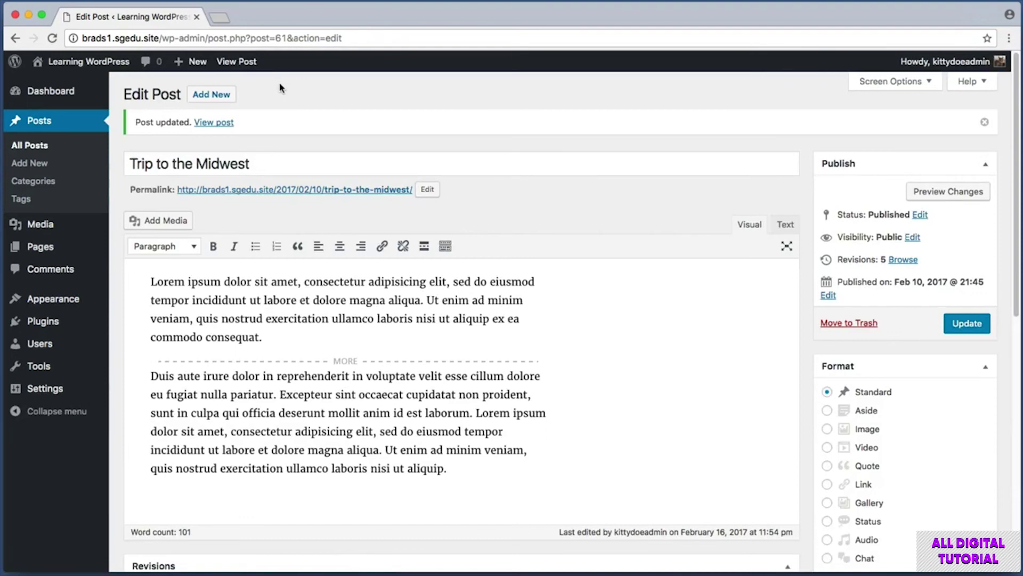
Step: Open the live site's Travel category page and examine the preview text of the "Trip to the Midwest" entry
{"action": "left_click", "coordinate": [105, 67]}
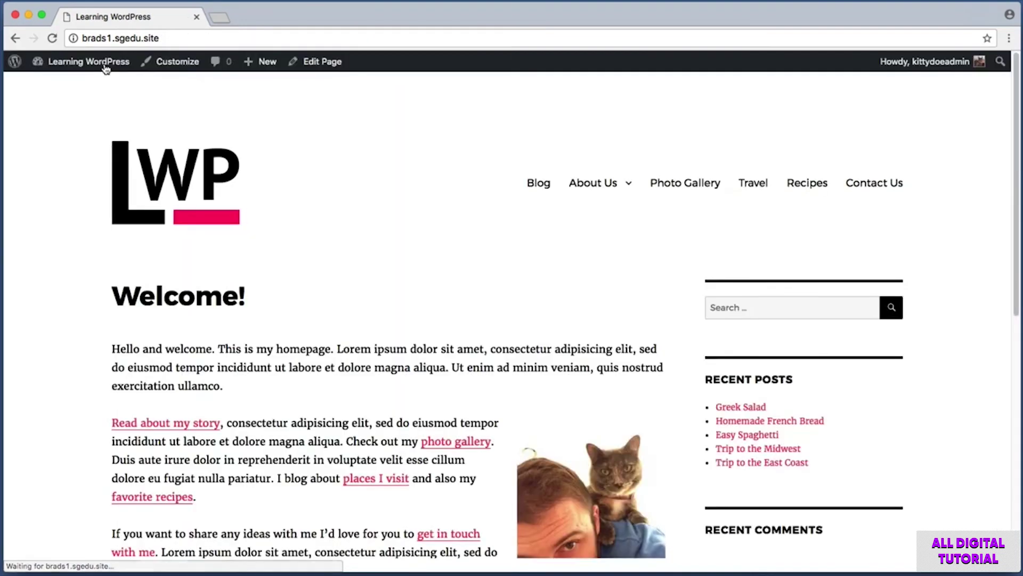
{"action": "left_click", "coordinate": [753, 190]}
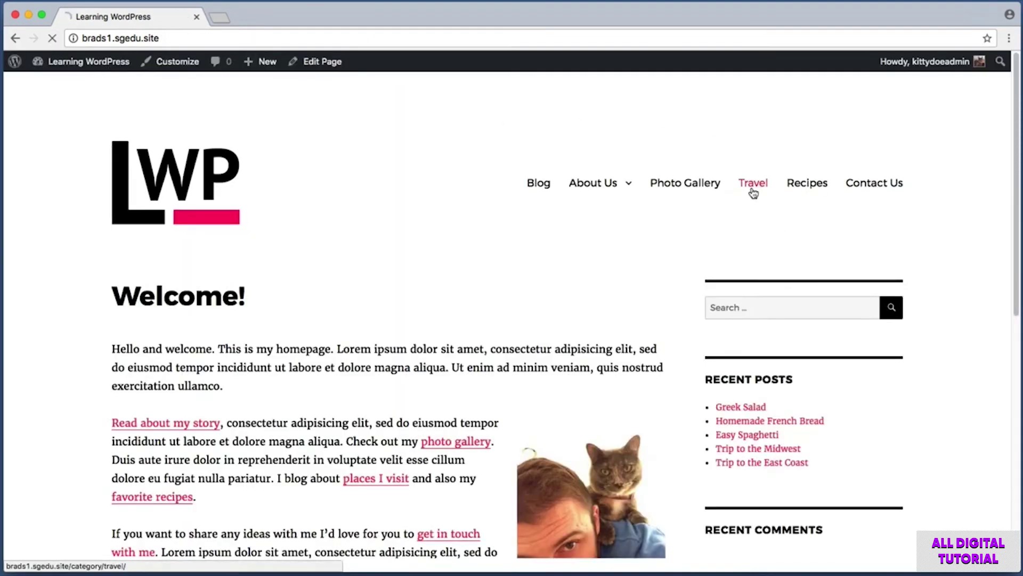
{"action": "scroll", "coordinate": [104, 170], "scroll_direction": "down", "scroll_amount": 5}
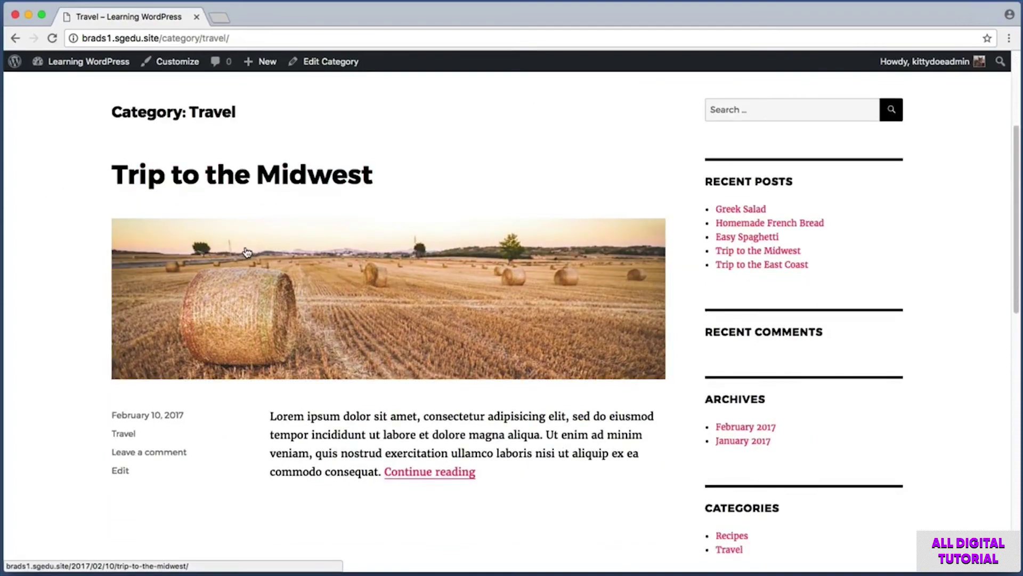
{"action": "scroll", "coordinate": [255, 398], "scroll_direction": "down", "scroll_amount": 5}
{"action": "key", "text": "super+shift+4"}
{"action": "left_click_drag", "start_coordinate": [260, 250], "coordinate": [661, 343]}
Step: Examine the Continue reading link, featured image and title of the "Trip to the Midwest" entry
{"action": "scroll", "coordinate": [341, 361], "scroll_direction": "up", "scroll_amount": 2}
{"action": "key", "text": "super+shift+4"}
{"action": "left_click_drag", "start_coordinate": [364, 354], "coordinate": [522, 379]}
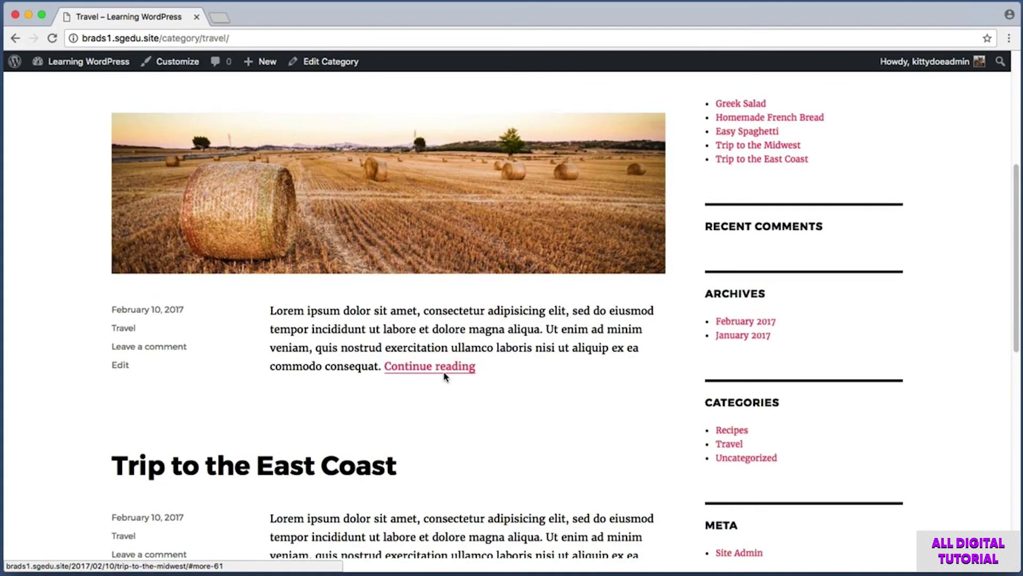
{"action": "scroll", "coordinate": [89, 235], "scroll_direction": "up", "scroll_amount": 2}
{"action": "key", "text": "super+shift+4"}
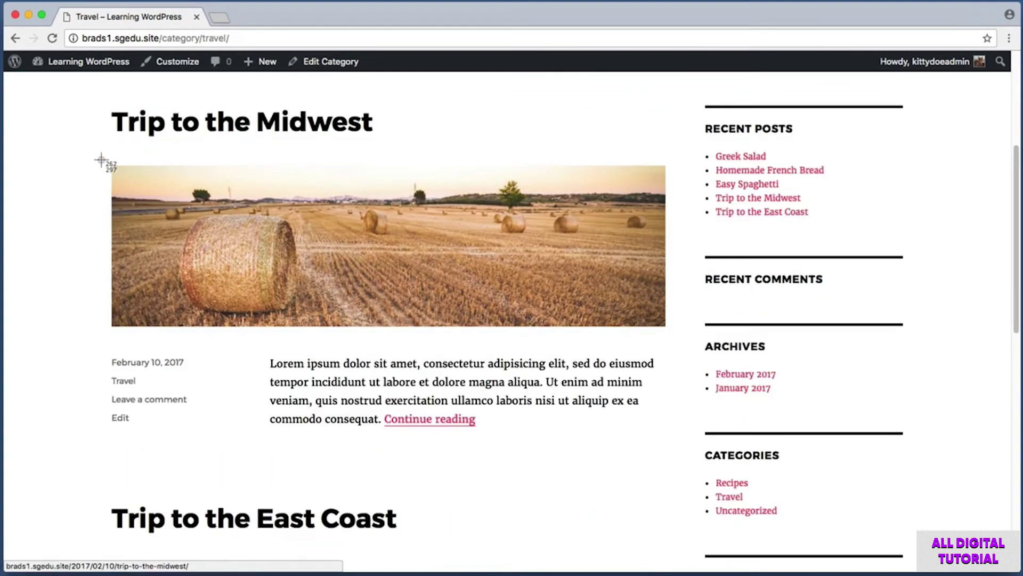
{"action": "left_click_drag", "start_coordinate": [99, 157], "coordinate": [666, 342]}
{"action": "left_click_drag", "start_coordinate": [111, 102], "coordinate": [417, 166]}
{"action": "key", "text": "super+shift+4"}
{"action": "left_click_drag", "start_coordinate": [380, 408], "coordinate": [525, 457]}
Step: Follow the Continue reading link to the full "Trip to the Midwest" post and review its text, image and title
{"action": "left_click", "coordinate": [452, 421]}
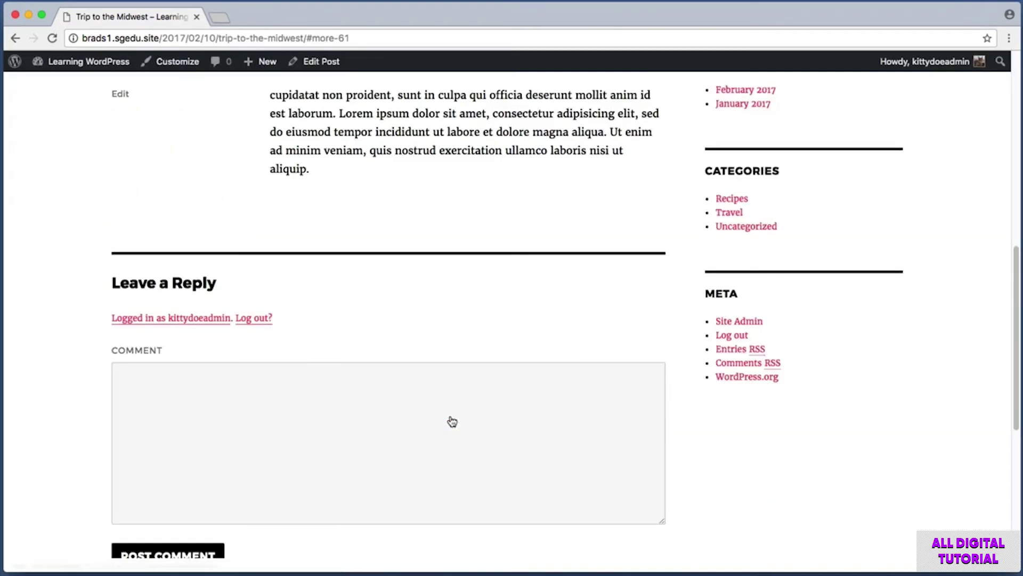
{"action": "scroll", "coordinate": [51, 203], "scroll_direction": "up", "scroll_amount": 1}
{"action": "scroll", "coordinate": [52, 203], "scroll_direction": "up", "scroll_amount": 2}
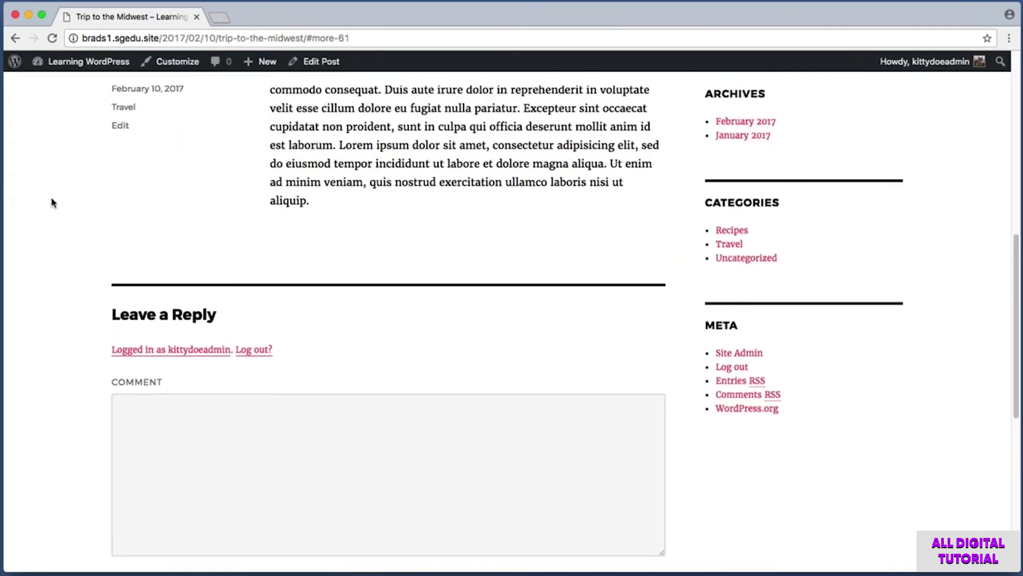
{"action": "key", "text": "super+shift+4"}
{"action": "left_click_drag", "start_coordinate": [378, 131], "coordinate": [408, 163]}
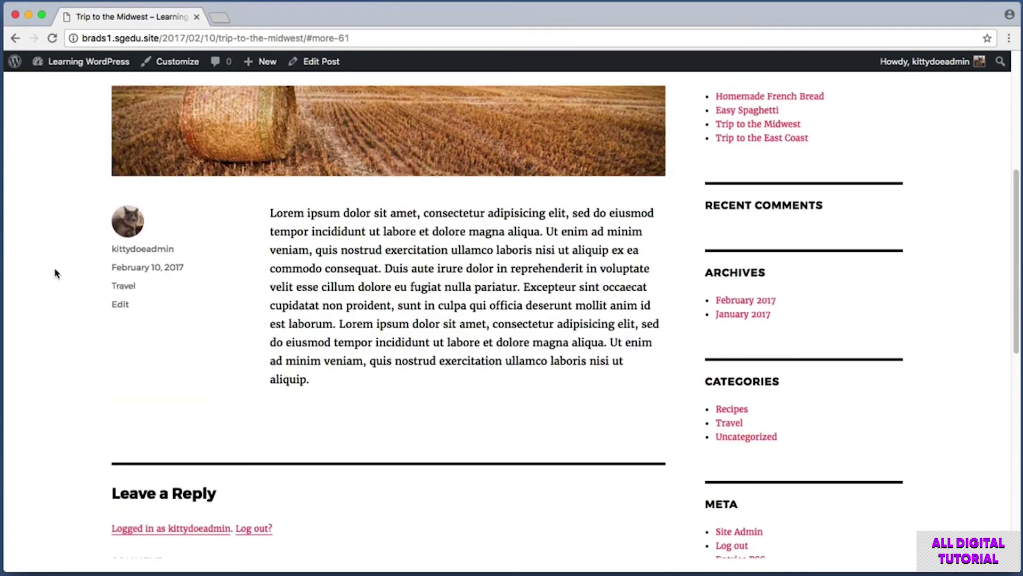
{"action": "scroll", "coordinate": [56, 274], "scroll_direction": "up", "scroll_amount": 3}
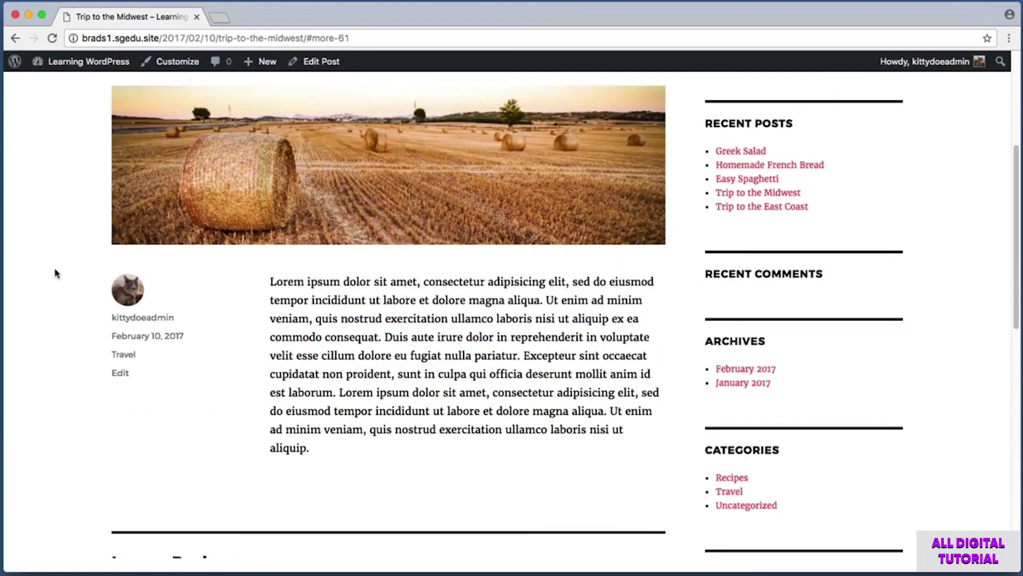
{"action": "scroll", "coordinate": [56, 274], "scroll_direction": "up", "scroll_amount": 5}
{"action": "key", "text": "shift+super+4"}
{"action": "left_click_drag", "start_coordinate": [81, 128], "coordinate": [424, 190]}
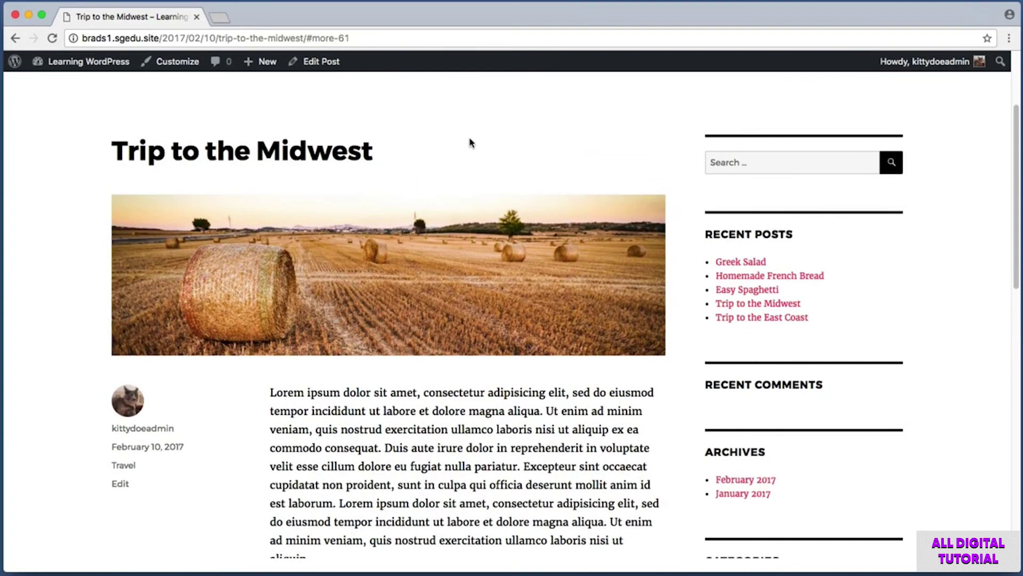
Step: Inspect the web address of the individual "Trip to the Midwest" post
{"action": "left_click", "coordinate": [370, 33]}
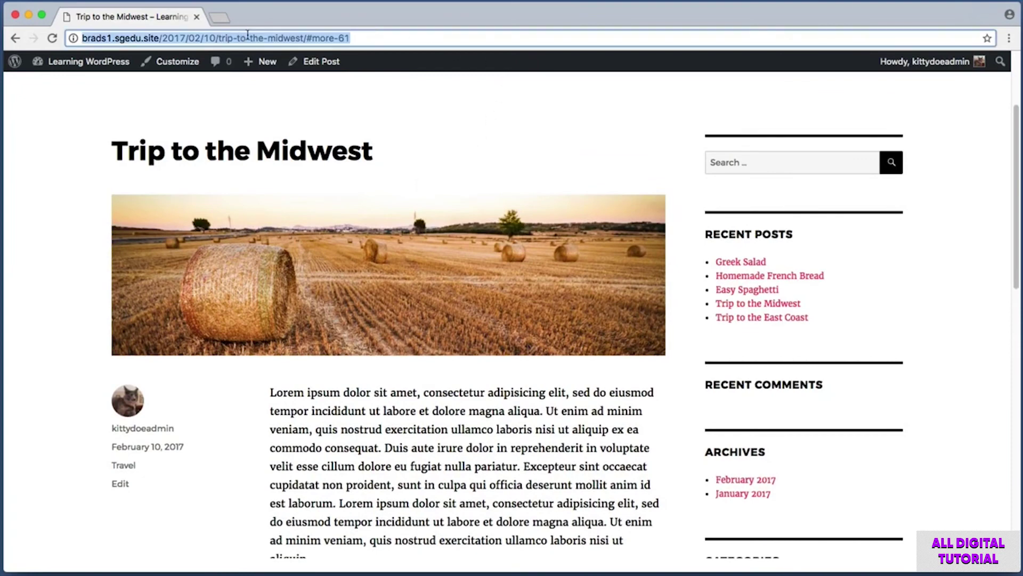
{"action": "left_click", "coordinate": [222, 39]}
{"action": "mouse_move", "coordinate": [220, 39]}
{"action": "left_mouse_down"}
{"action": "mouse_move", "coordinate": [301, 39]}
{"action": "mouse_move", "coordinate": [208, 39]}
{"action": "left_mouse_up"}
{"action": "left_click", "coordinate": [301, 38]}
{"action": "double_click", "coordinate": [290, 38]}
{"action": "left_click", "coordinate": [84, 197]}
Step: Return to the Travel category page and compare the "Trip to the Midwest" preview with the other travel posts
{"action": "scroll", "coordinate": [85, 198], "scroll_direction": "up", "scroll_amount": 3}
{"action": "left_click", "coordinate": [753, 183]}
{"action": "scroll", "coordinate": [122, 320], "scroll_direction": "down", "scroll_amount": 5}
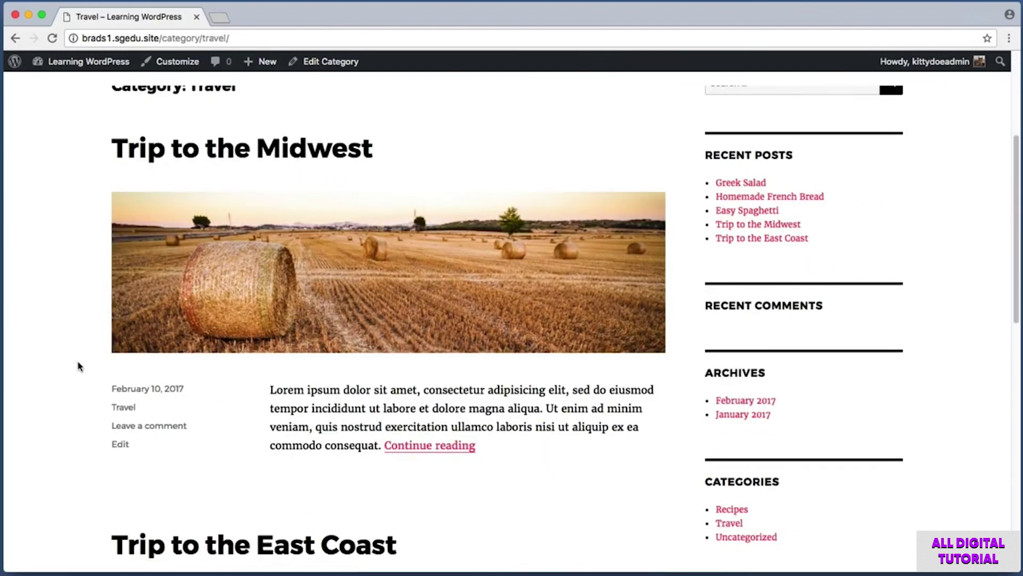
{"action": "scroll", "coordinate": [62, 323], "scroll_direction": "down", "scroll_amount": 6}
{"action": "key", "text": "super+shift+4"}
{"action": "left_click_drag", "start_coordinate": [74, 292], "coordinate": [478, 474]}
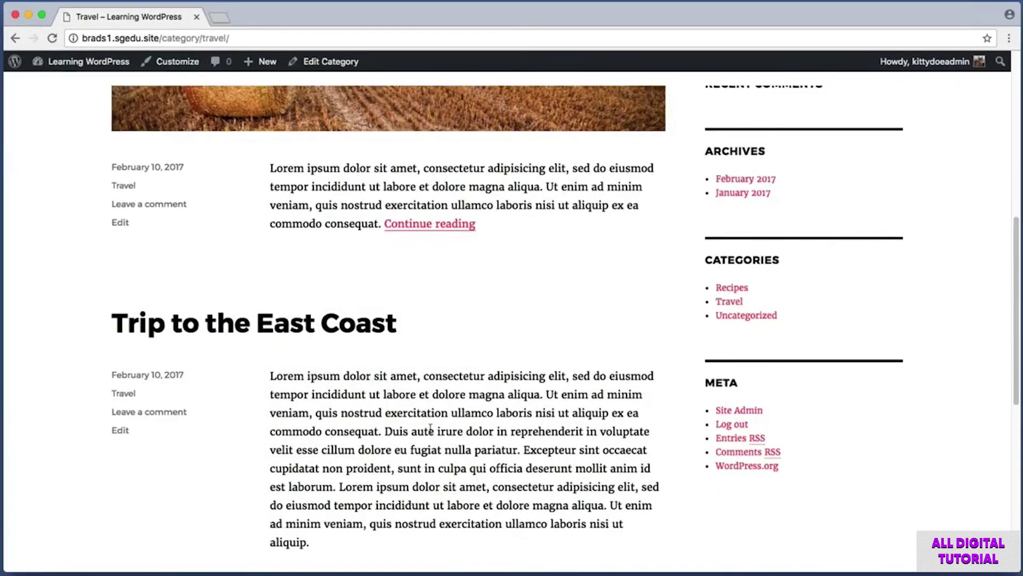
{"action": "scroll", "coordinate": [426, 374], "scroll_direction": "down", "scroll_amount": 5}
{"action": "key", "text": "super+shift+4"}
{"action": "left_click_drag", "start_coordinate": [89, 330], "coordinate": [674, 548]}
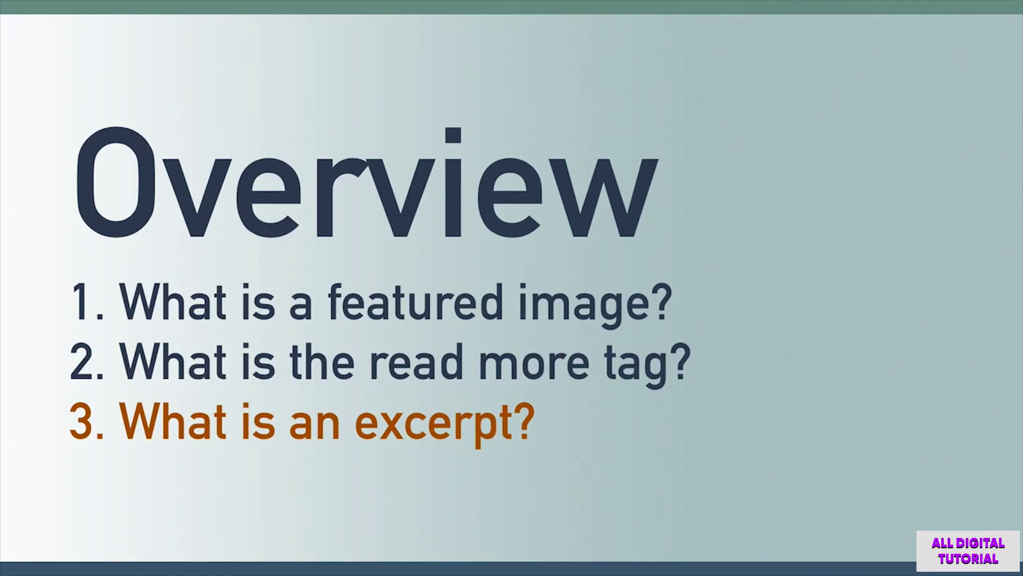
{"action": "key", "text": "super+shift+4"}
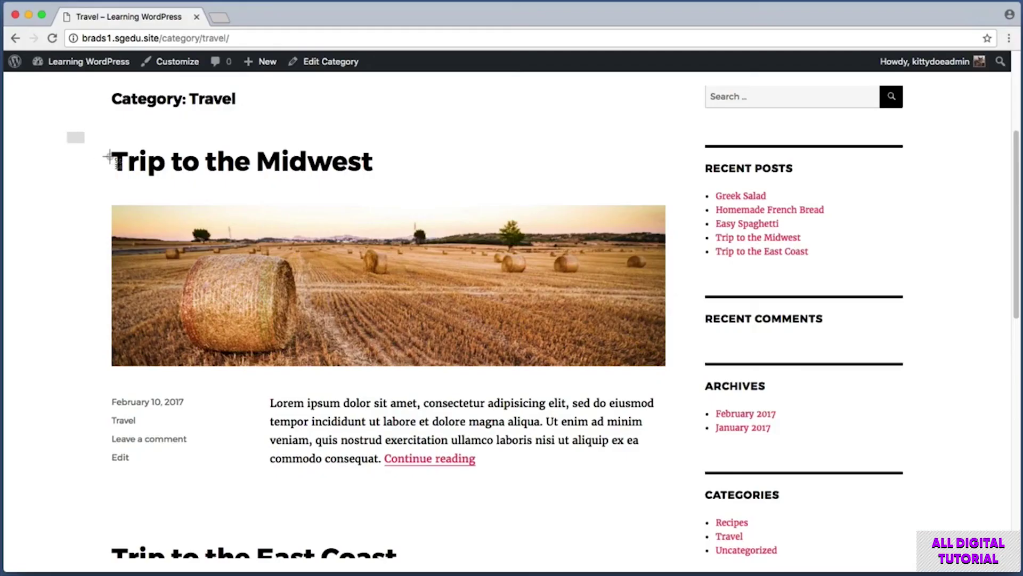
{"action": "left_click_drag", "start_coordinate": [67, 132], "coordinate": [525, 496]}
Step: Go back to the dashboard's post list and reopen "Trip to the Midwest" in the editor
{"action": "left_click", "coordinate": [63, 80]}
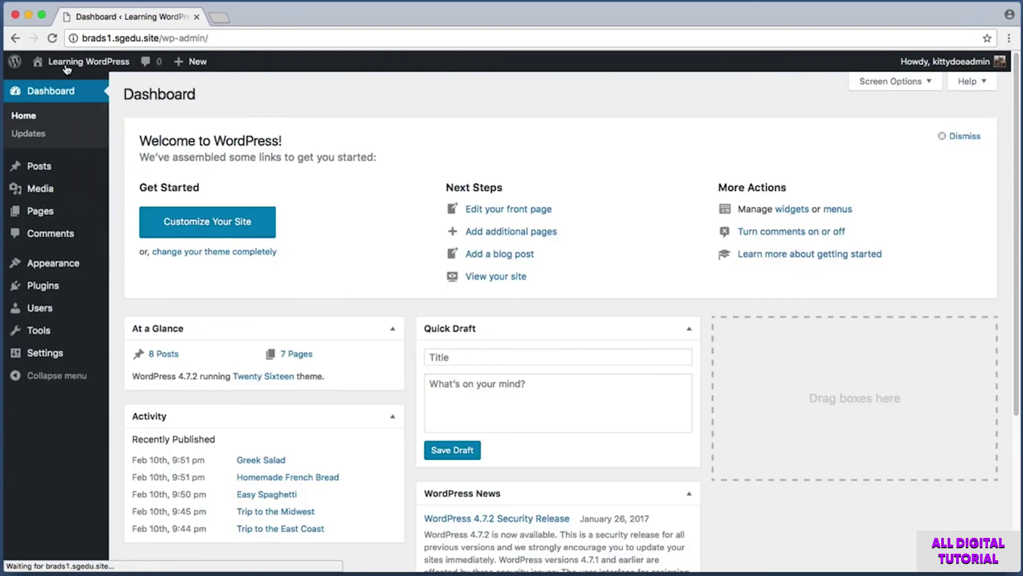
{"action": "left_click", "coordinate": [39, 166]}
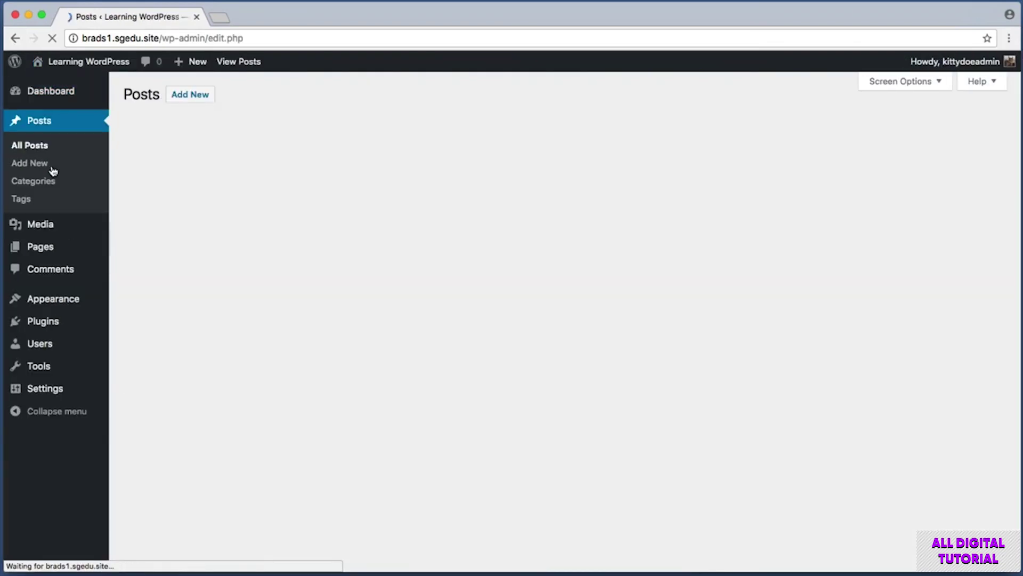
{"action": "mouse_move", "coordinate": [253, 325]}
{"action": "left_click", "coordinate": [213, 308]}
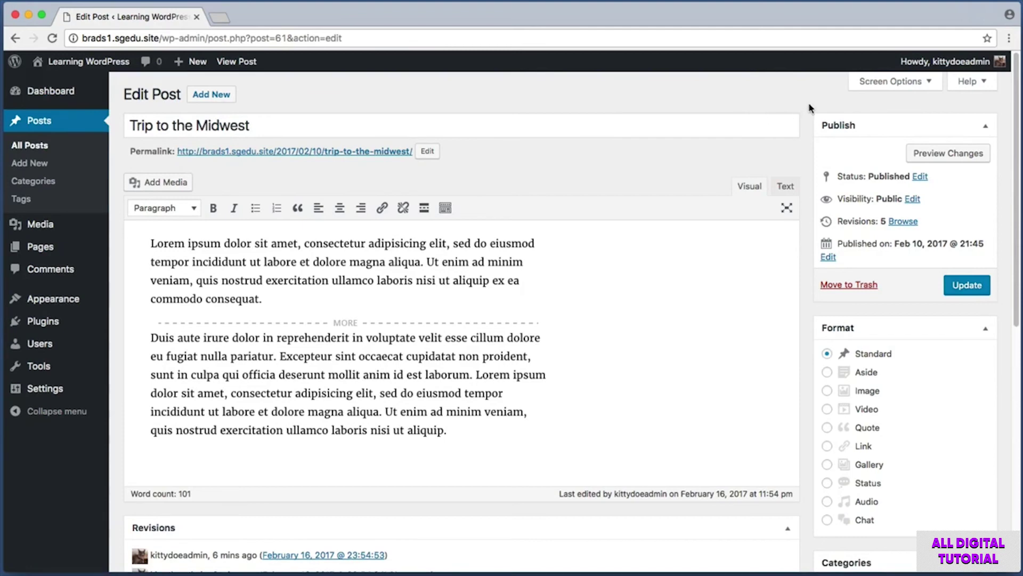
Step: Enable the Excerpt box in the post editor's screen options and collapse the options again
{"action": "scroll", "coordinate": [809, 108], "scroll_direction": "down", "scroll_amount": 3}
{"action": "scroll", "coordinate": [809, 109], "scroll_direction": "up", "scroll_amount": 3}
{"action": "key", "text": "super+shift+4"}
{"action": "left_click_drag", "start_coordinate": [824, 95], "coordinate": [950, 75]}
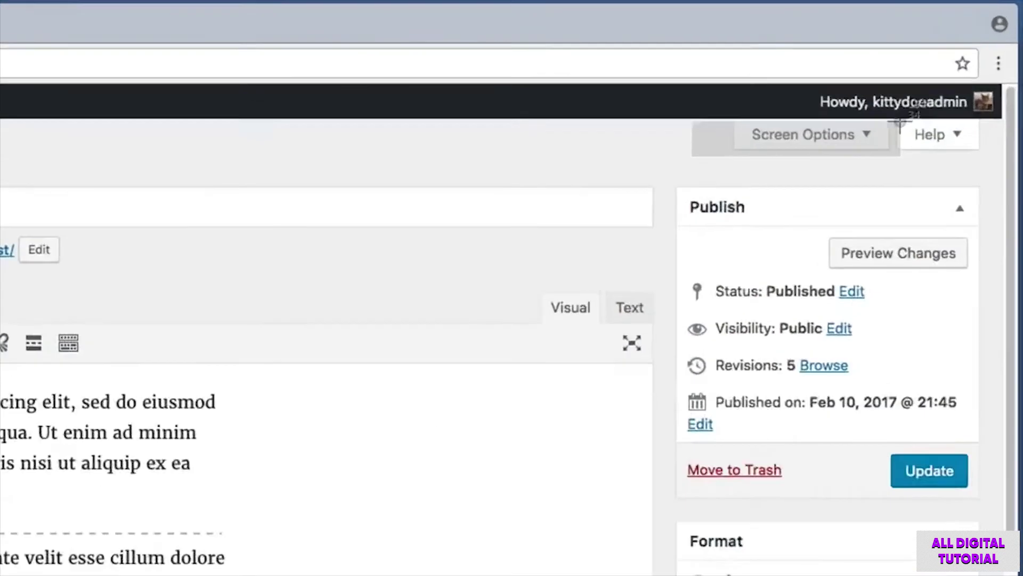
{"action": "mouse_move", "coordinate": [900, 123]}
{"action": "left_mouse_down"}
{"action": "mouse_move", "coordinate": [886, 126]}
{"action": "mouse_move", "coordinate": [892, 120]}
{"action": "left_mouse_up"}
{"action": "left_click_drag", "start_coordinate": [805, 200], "coordinate": [807, 201]}
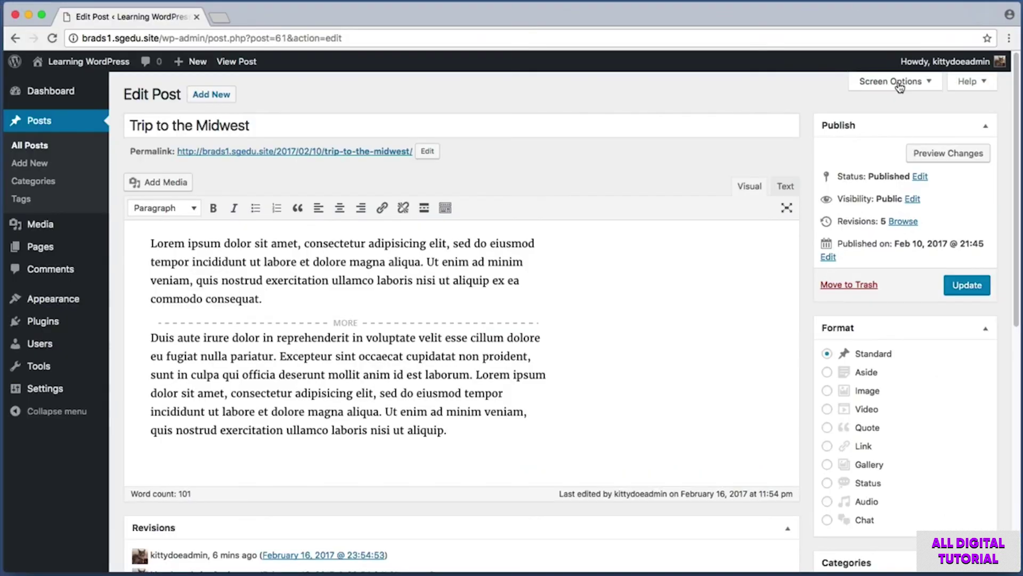
{"action": "left_click", "coordinate": [900, 87]}
{"action": "key", "text": "super+shift+4"}
{"action": "left_click_drag", "start_coordinate": [116, 73], "coordinate": [983, 205]}
{"action": "key", "text": "super+shift+4"}
{"action": "left_click_drag", "start_coordinate": [189, 97], "coordinate": [251, 123]}
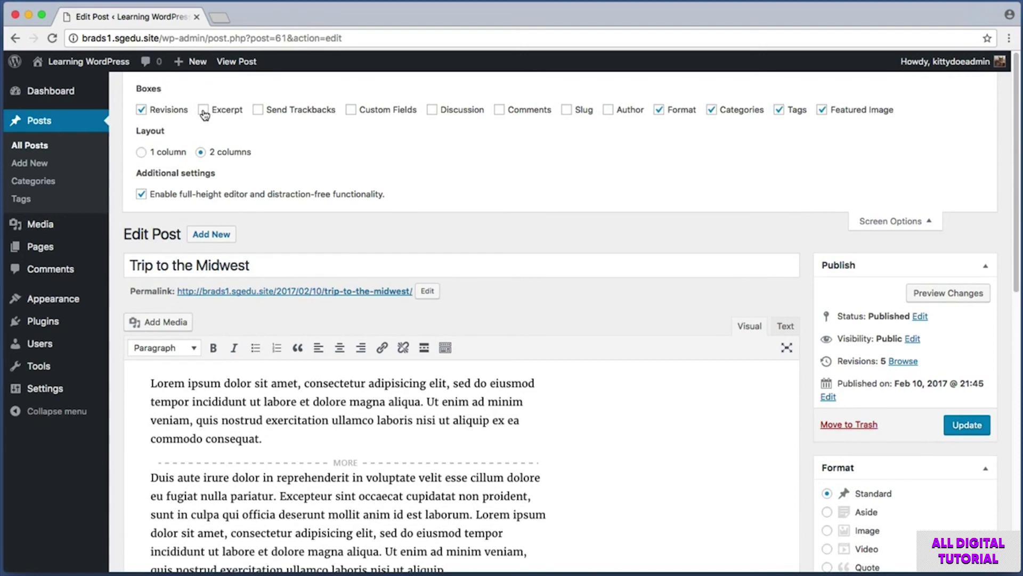
{"action": "key", "text": "super+shift+4"}
{"action": "left_click_drag", "start_coordinate": [838, 206], "coordinate": [971, 234]}
{"action": "left_click", "coordinate": [909, 225]}
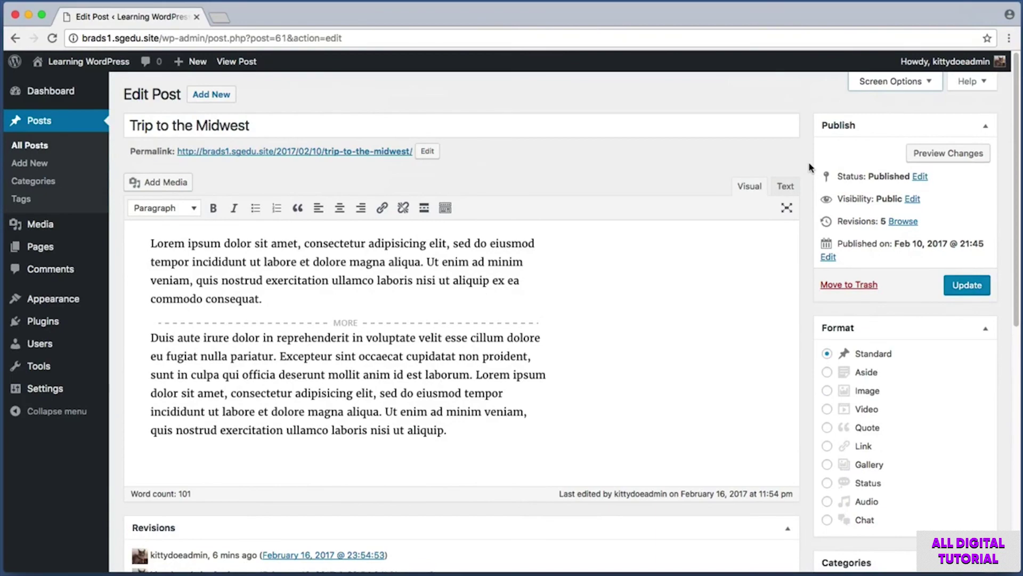
Step: Fill in the post's excerpt with "This is an important snippet of text from the Midwest Trip Post."
{"action": "scroll", "coordinate": [809, 167], "scroll_direction": "down", "scroll_amount": 6}
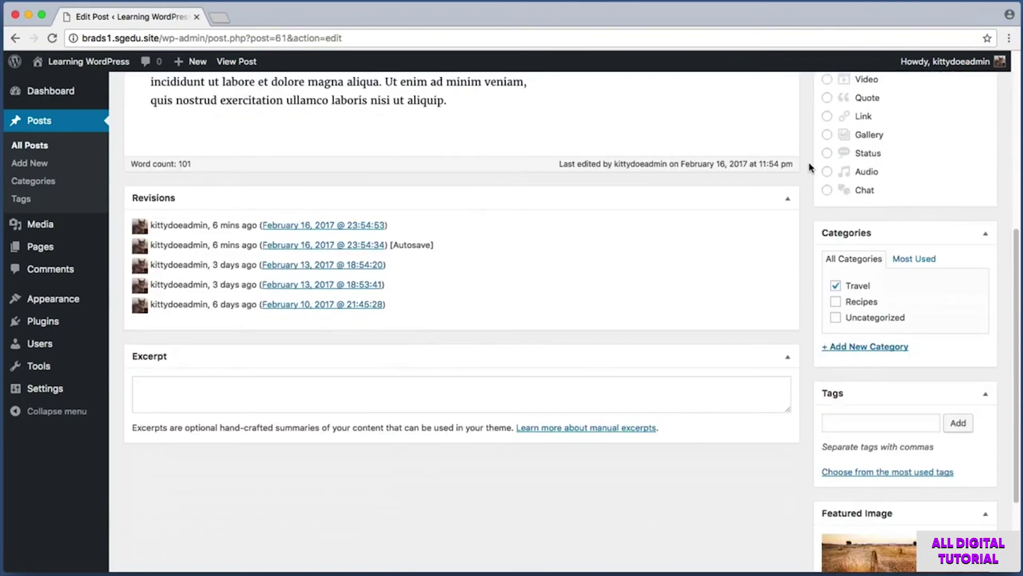
{"action": "scroll", "coordinate": [809, 167], "scroll_direction": "down", "scroll_amount": 1}
{"action": "key", "text": "super+shift+4"}
{"action": "left_click_drag", "start_coordinate": [120, 272], "coordinate": [807, 388]}
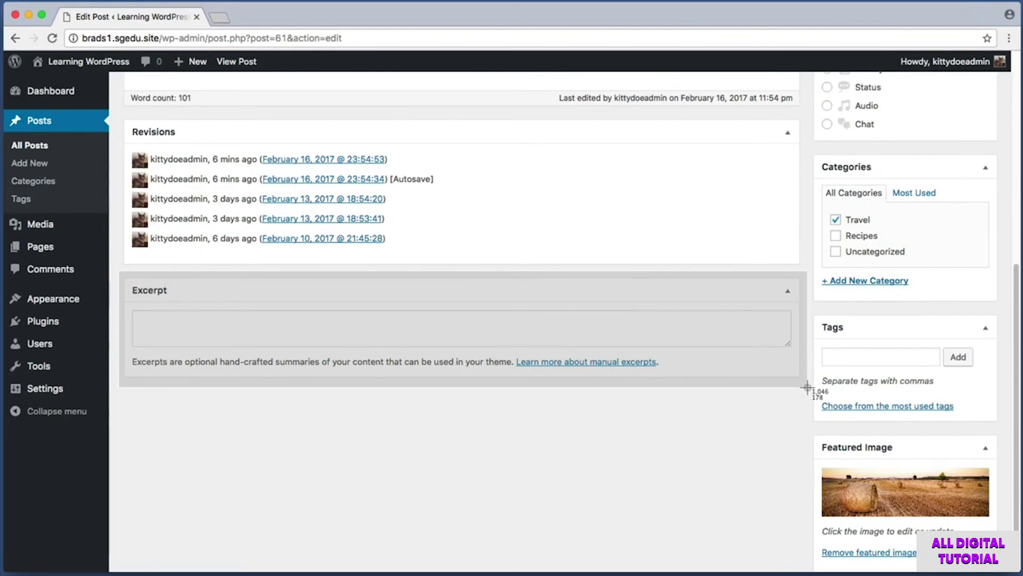
{"action": "left_click_drag", "start_coordinate": [808, 387], "coordinate": [808, 387]}
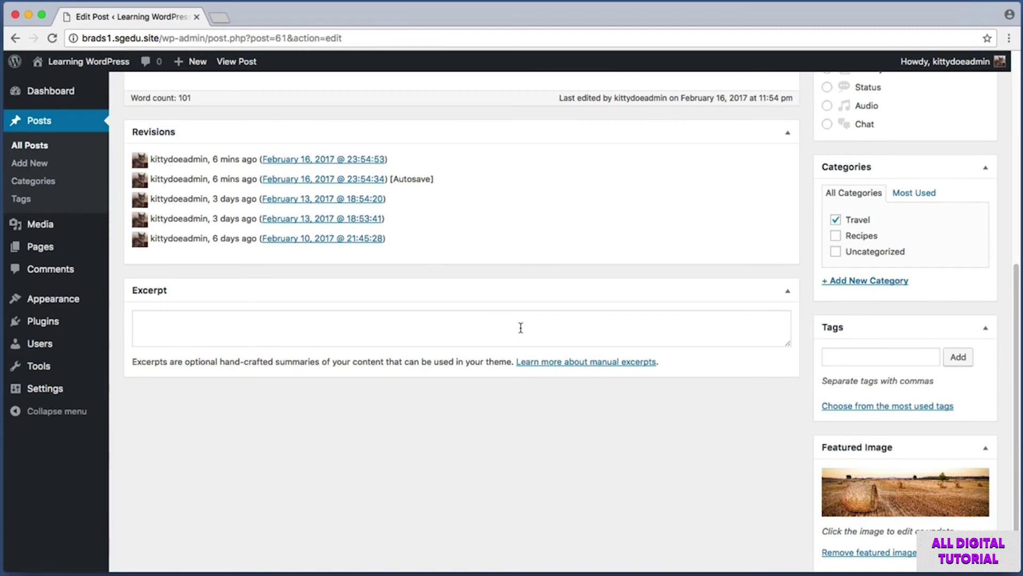
{"action": "left_click", "coordinate": [187, 323]}
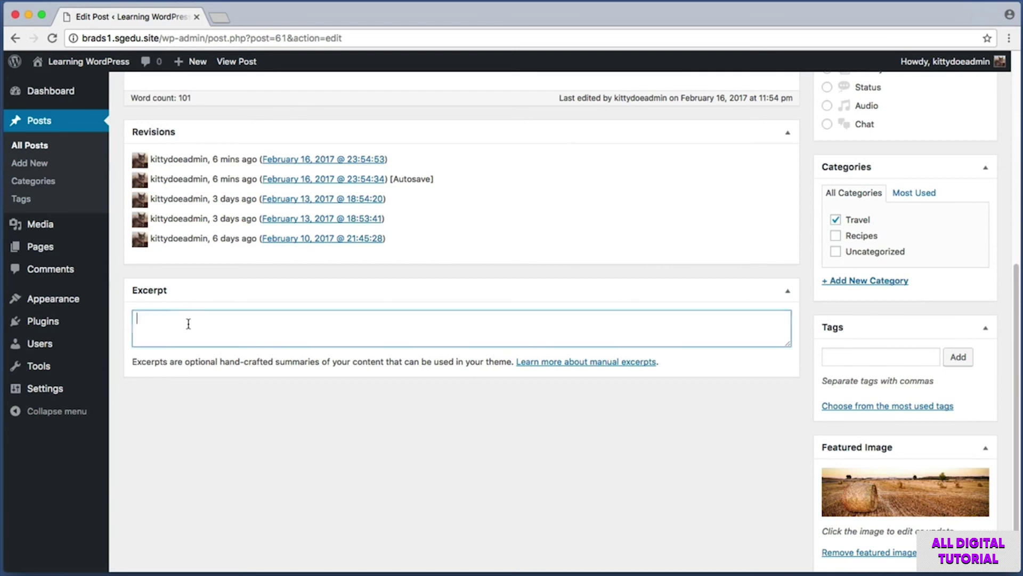
{"action": "type", "text": "This is an important snippet"}
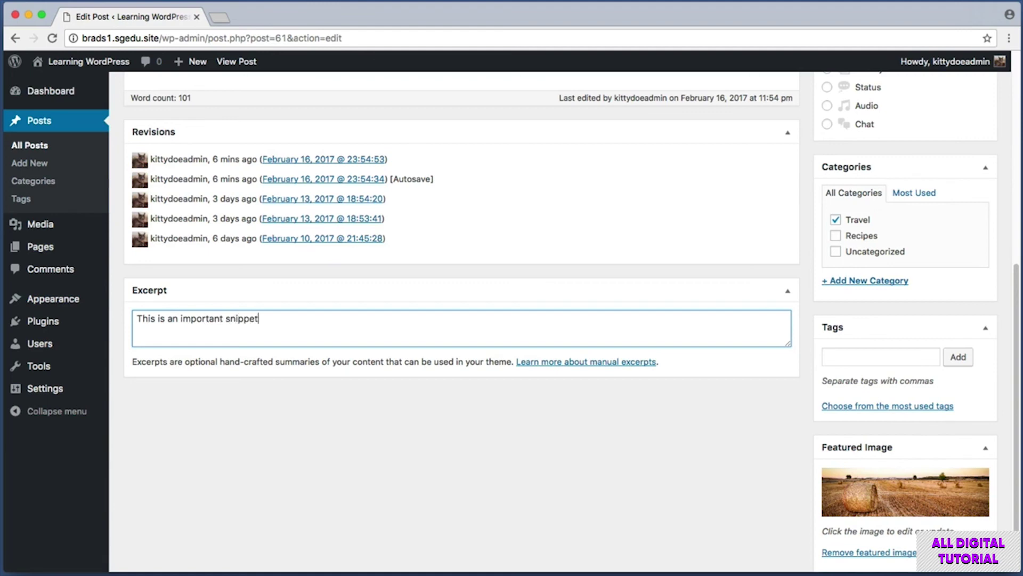
{"action": "type", "text": " of text from t"}
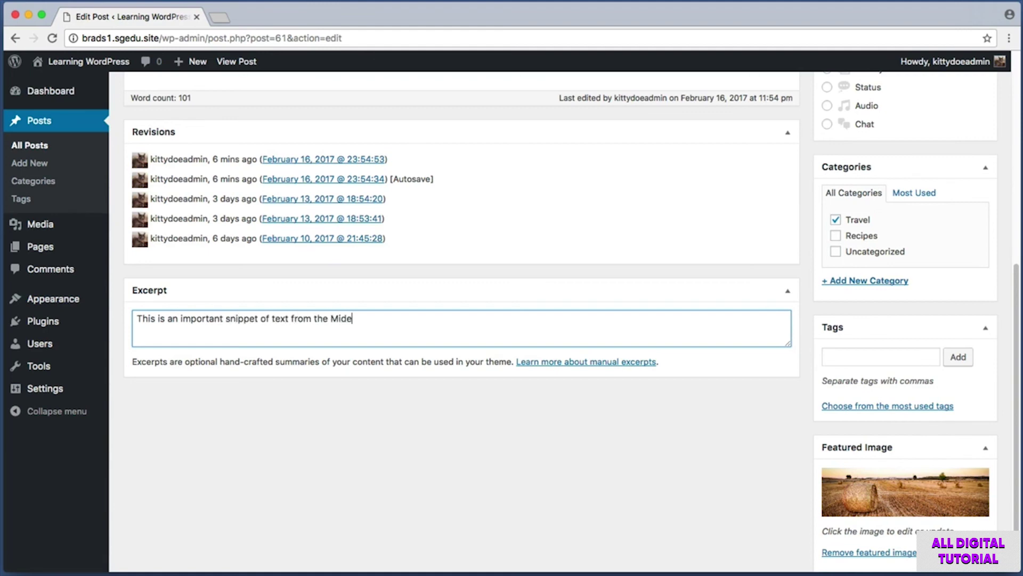
{"action": "type", "text": "he Midwest Trip Post."}
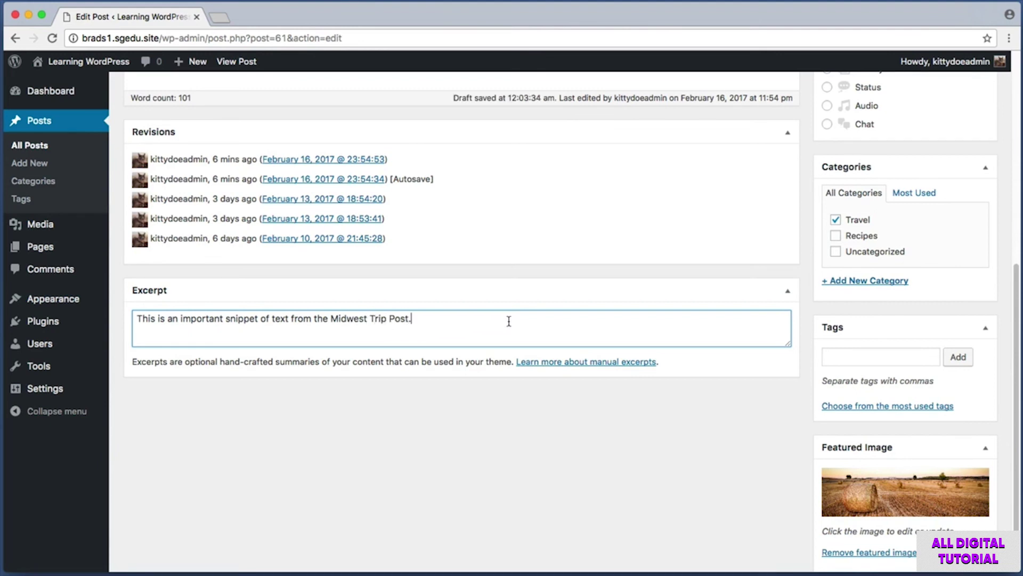
{"action": "left_click_drag", "start_coordinate": [497, 321], "coordinate": [128, 319]}
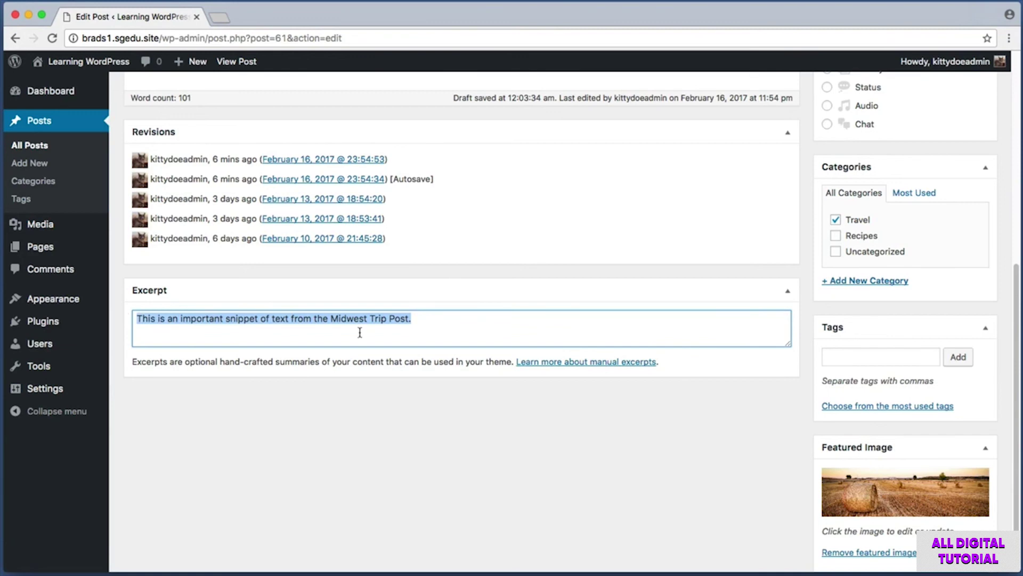
{"action": "left_click", "coordinate": [451, 328]}
Step: Update the published "Trip to the Midwest" post to save its excerpt
{"action": "scroll", "coordinate": [807, 334], "scroll_direction": "up", "scroll_amount": 8}
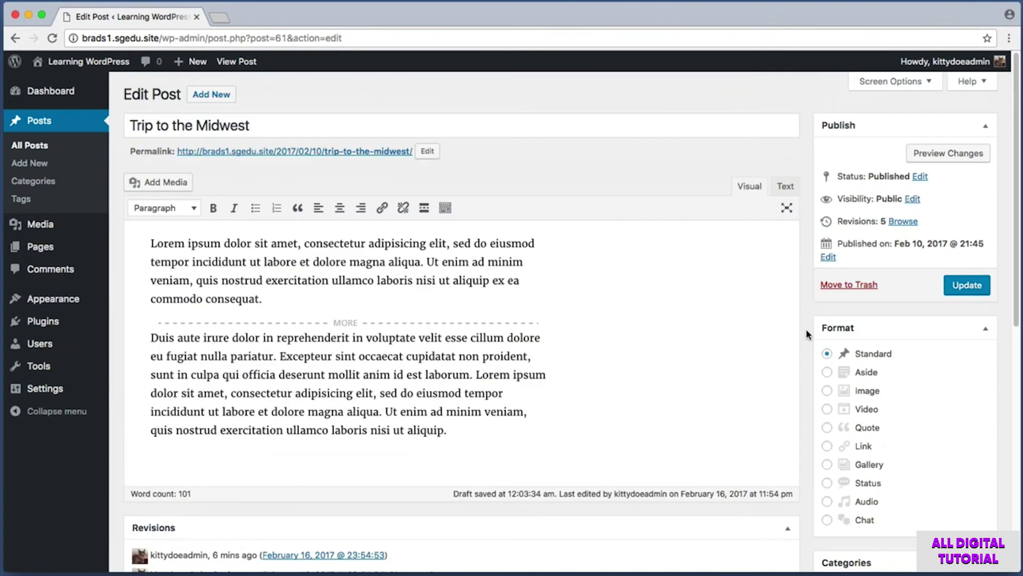
{"action": "key", "text": "super+shift+4"}
{"action": "left_click_drag", "start_coordinate": [928, 270], "coordinate": [1015, 302]}
{"action": "left_click", "coordinate": [976, 286]}
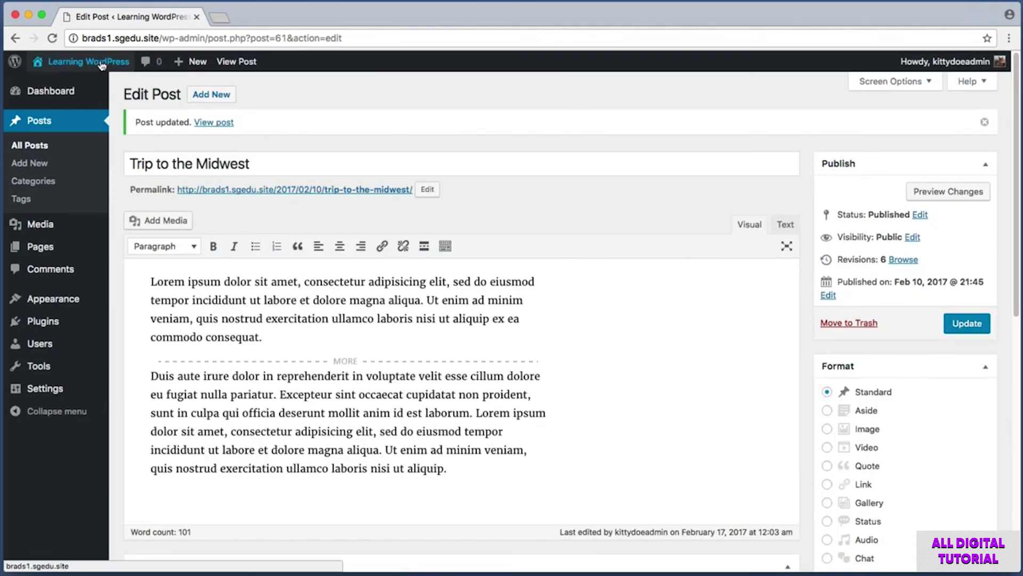
Step: Visit the live site's Travel category page and check the title and excerpt of "Trip to the Midwest"
{"action": "left_click", "coordinate": [101, 63]}
{"action": "key", "text": "super+shift+4"}
{"action": "left_click_drag", "start_coordinate": [713, 226], "coordinate": [772, 160]}
{"action": "left_click", "coordinate": [759, 179]}
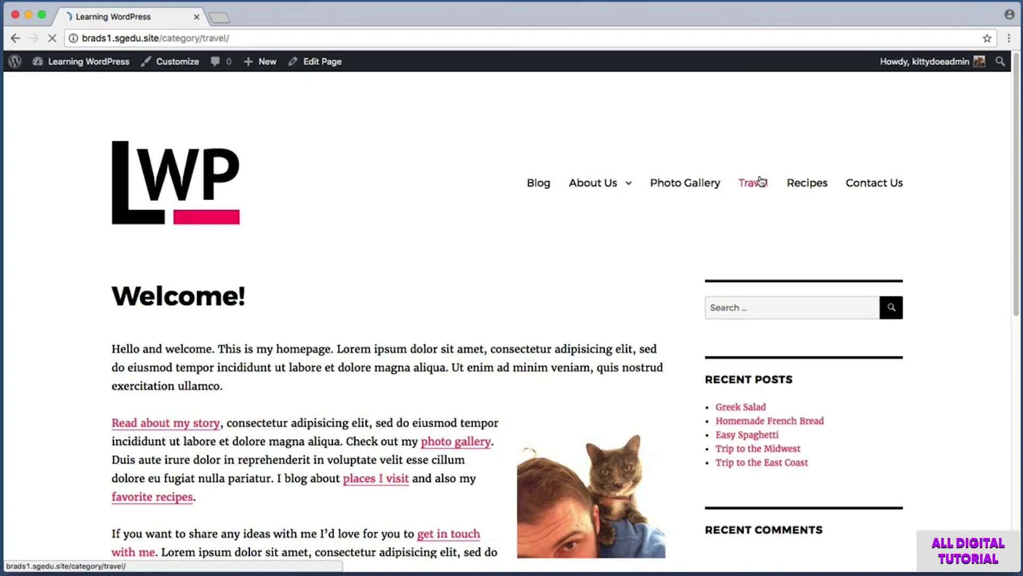
{"action": "scroll", "coordinate": [68, 243], "scroll_direction": "down", "scroll_amount": 5}
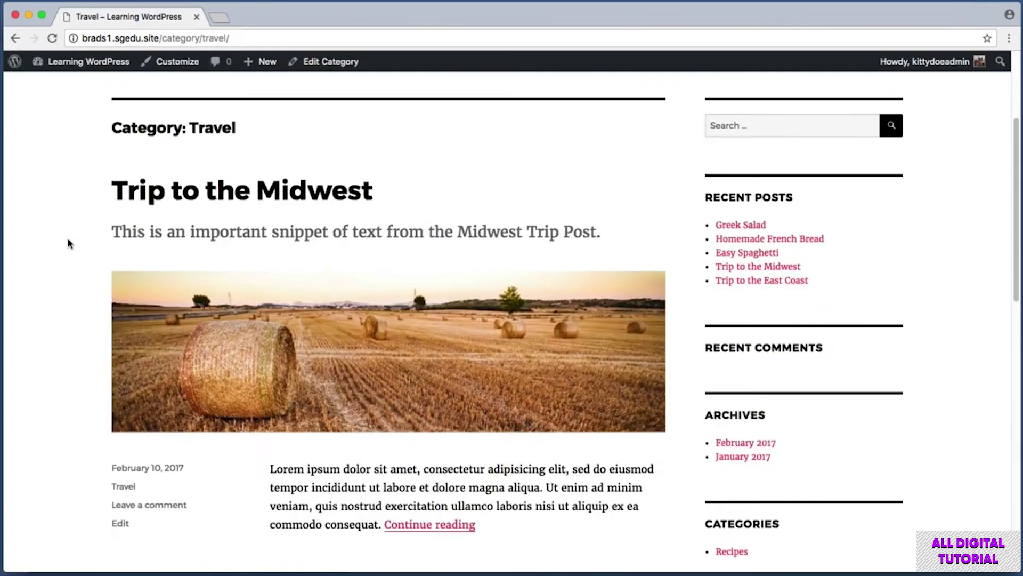
{"action": "key", "text": "super+shift+4"}
{"action": "left_click_drag", "start_coordinate": [82, 142], "coordinate": [458, 181]}
{"action": "key", "text": "super+shift+4"}
{"action": "left_click_drag", "start_coordinate": [90, 186], "coordinate": [622, 229]}
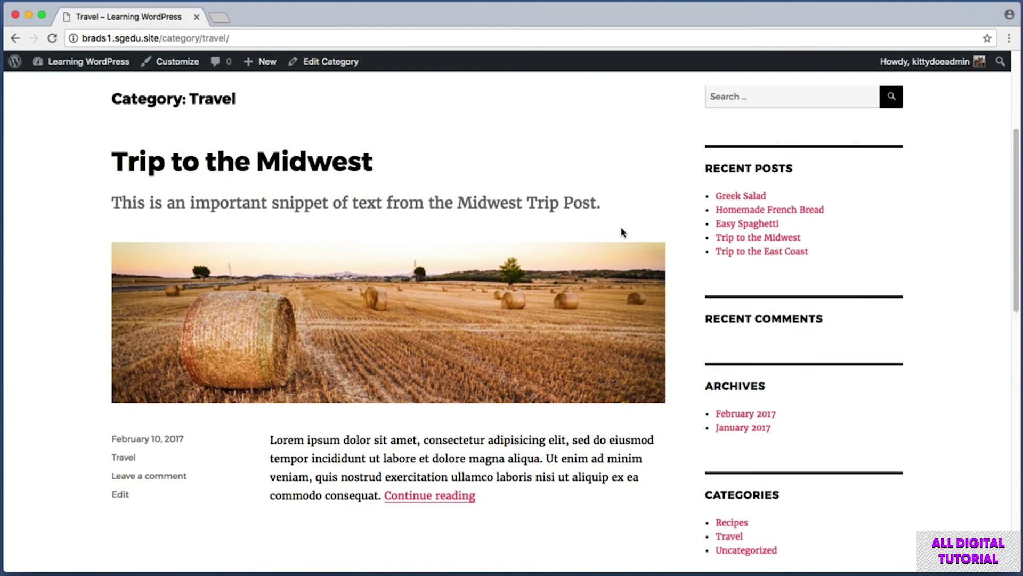
Step: Compare the excerpt of "Trip to the Midwest" with the body text shown before its Continue reading link
{"action": "key", "text": "super+shift+4"}
{"action": "left_click_drag", "start_coordinate": [93, 184], "coordinate": [632, 225]}
{"action": "key", "text": "super+shift+4"}
{"action": "left_click_drag", "start_coordinate": [264, 429], "coordinate": [661, 480]}
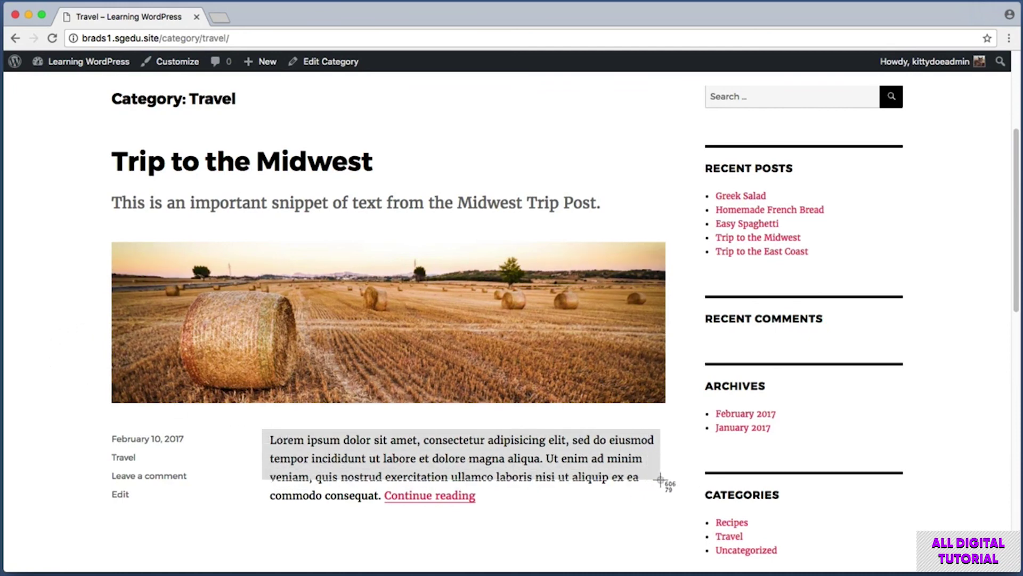
{"action": "key", "text": "Escape"}
{"action": "key", "text": "super+shift+4"}
{"action": "left_click_drag", "start_coordinate": [262, 429], "coordinate": [645, 464]}
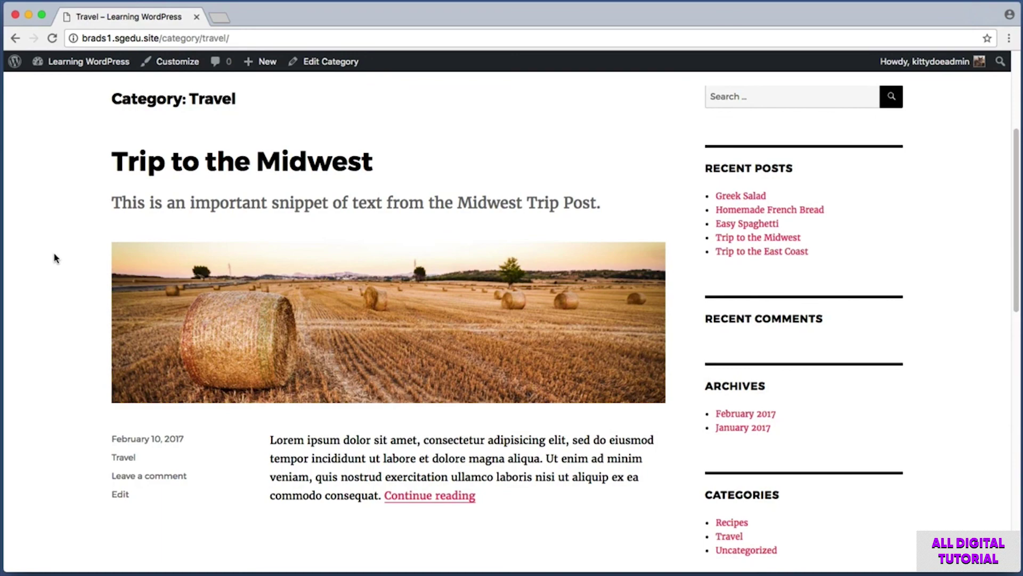
{"action": "scroll", "coordinate": [80, 222], "scroll_direction": "up", "scroll_amount": 3}
{"action": "key", "text": "super+shift+4"}
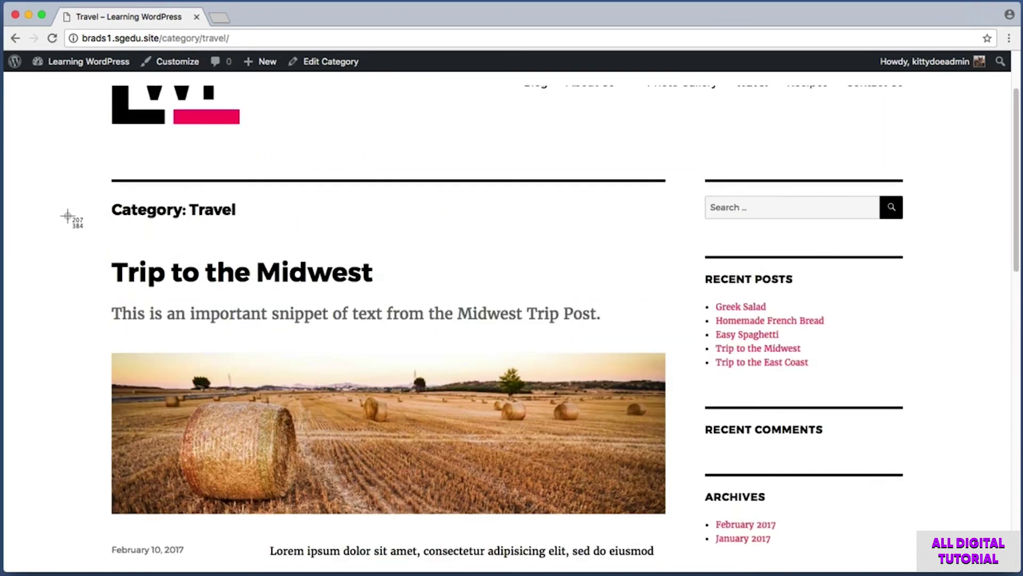
{"action": "left_click_drag", "start_coordinate": [83, 293], "coordinate": [626, 332]}
Step: Search the live site for "midwest"
{"action": "key", "text": "super+shift+4"}
{"action": "left_click_drag", "start_coordinate": [688, 181], "coordinate": [950, 242]}
{"action": "left_click", "coordinate": [765, 208]}
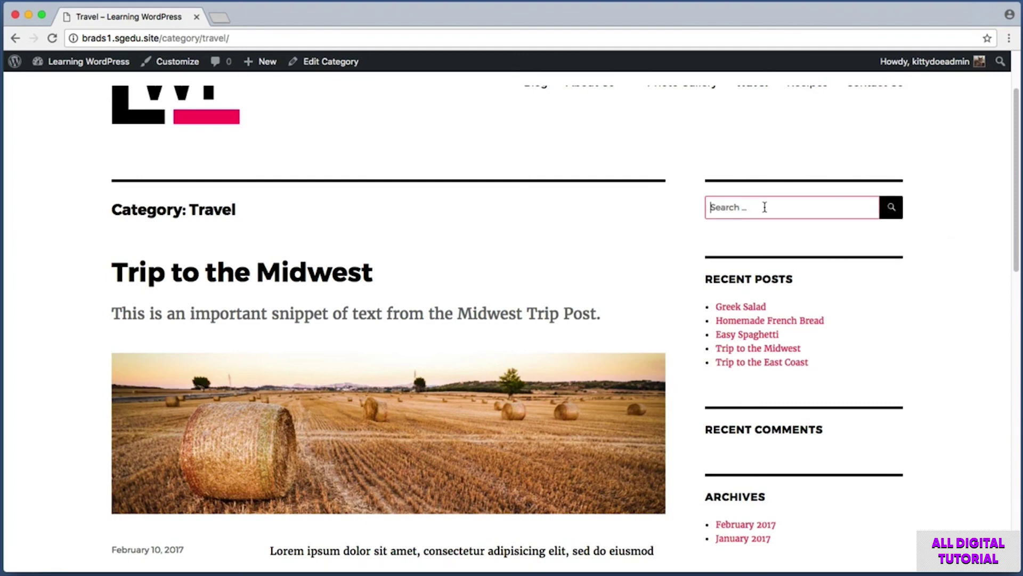
{"action": "type", "text": "midwest"}
{"action": "key", "text": "Return"}
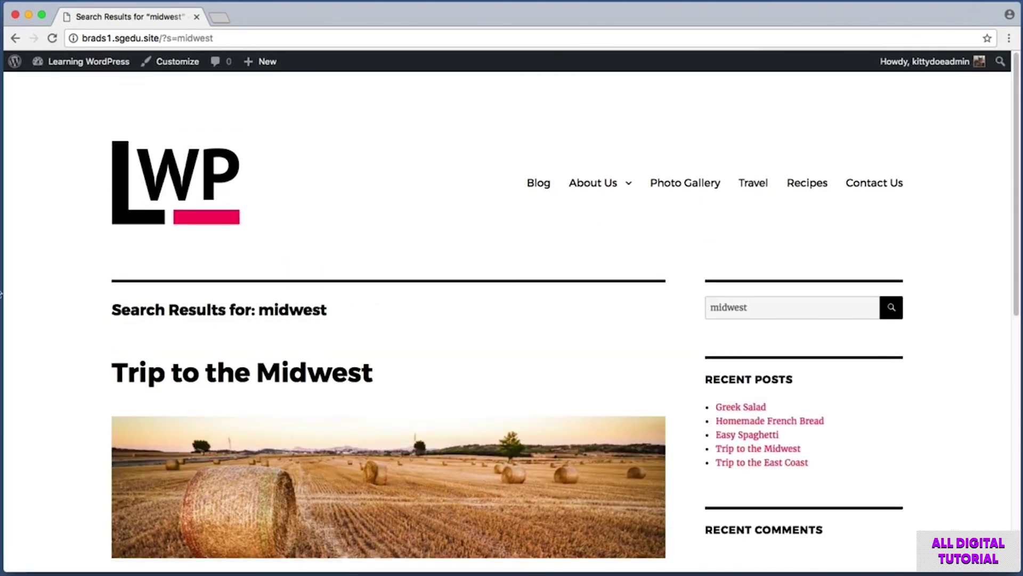
Step: Examine the title, featured image and excerpt text of the "Trip to the Midwest" entry in the search results
{"action": "scroll", "coordinate": [33, 261], "scroll_direction": "down", "scroll_amount": 3}
{"action": "scroll", "coordinate": [32, 258], "scroll_direction": "down", "scroll_amount": 1}
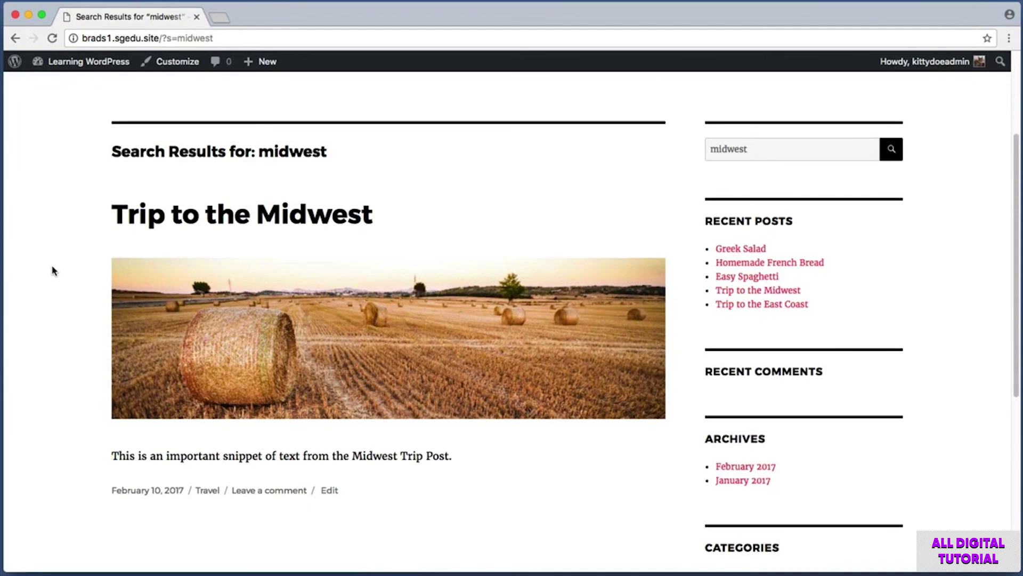
{"action": "key", "text": "super+shift+4"}
{"action": "left_click_drag", "start_coordinate": [89, 192], "coordinate": [474, 259]}
{"action": "key", "text": "super+shift+4"}
{"action": "left_click_drag", "start_coordinate": [76, 242], "coordinate": [560, 429]}
{"action": "key", "text": "super+shift+4"}
{"action": "left_click_drag", "start_coordinate": [88, 437], "coordinate": [493, 471]}
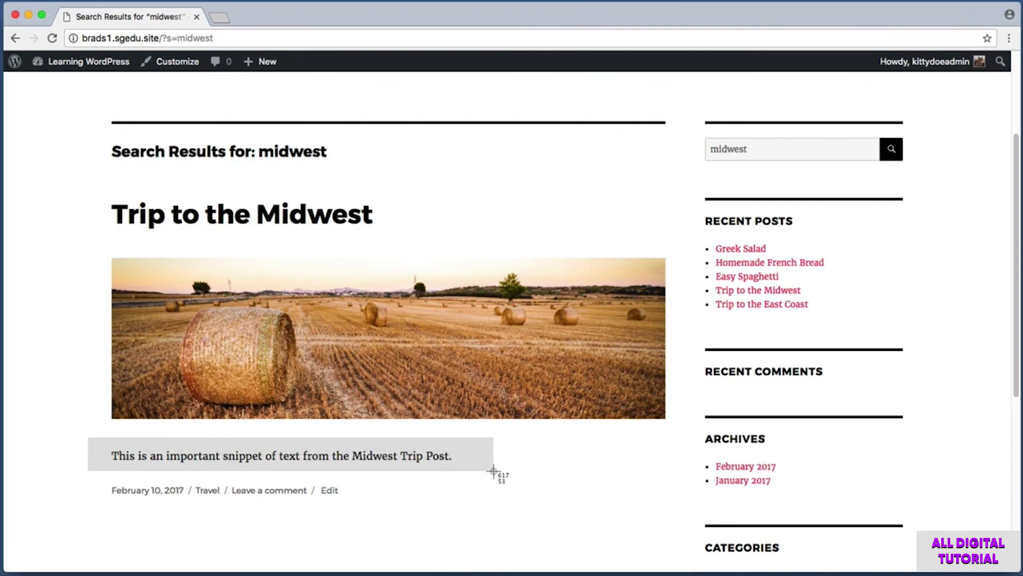
{"action": "left_click_drag", "start_coordinate": [493, 471], "coordinate": [493, 471]}
{"action": "left_click_drag", "start_coordinate": [110, 456], "coordinate": [460, 462]}
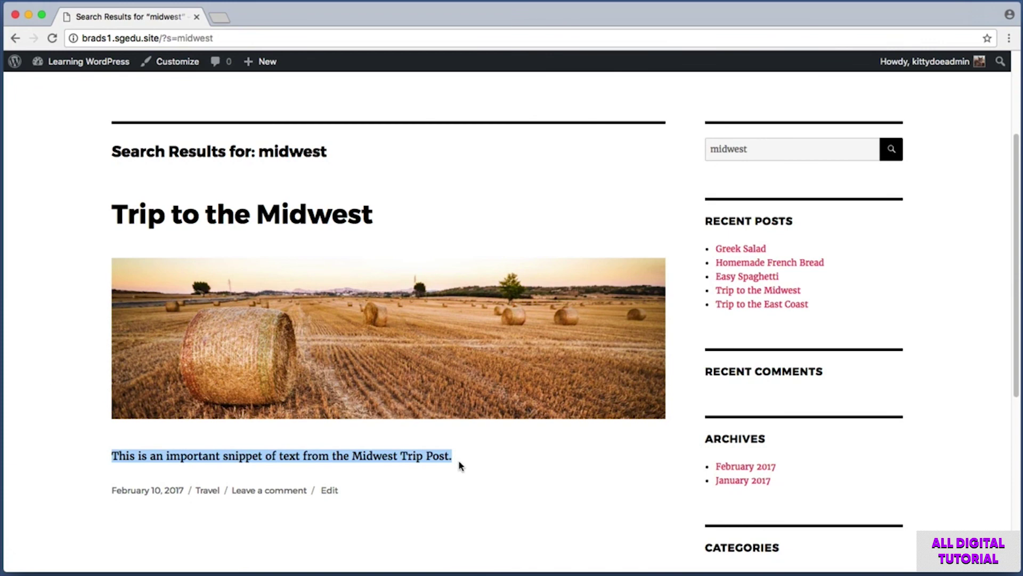
{"action": "left_click", "coordinate": [54, 389]}
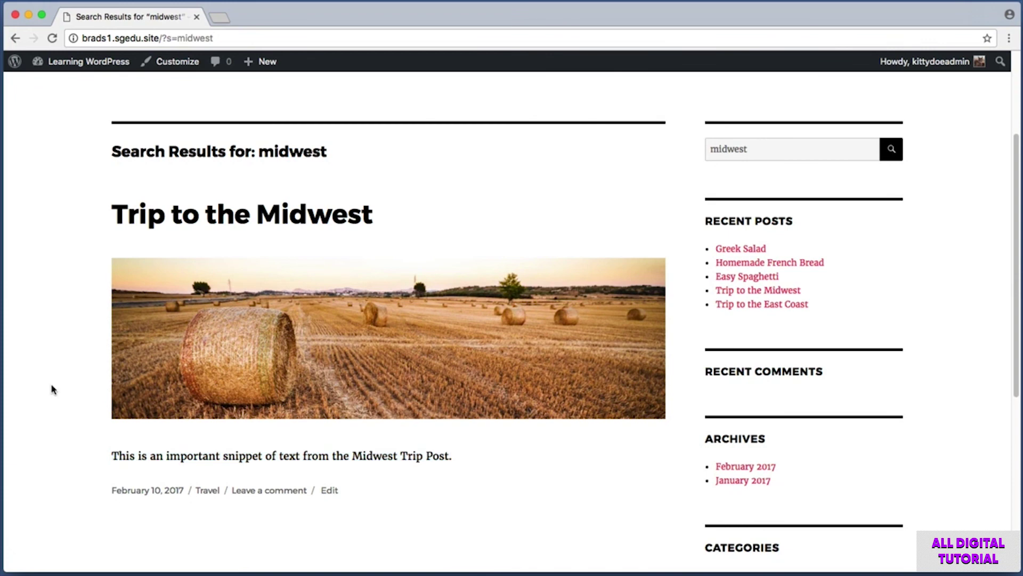